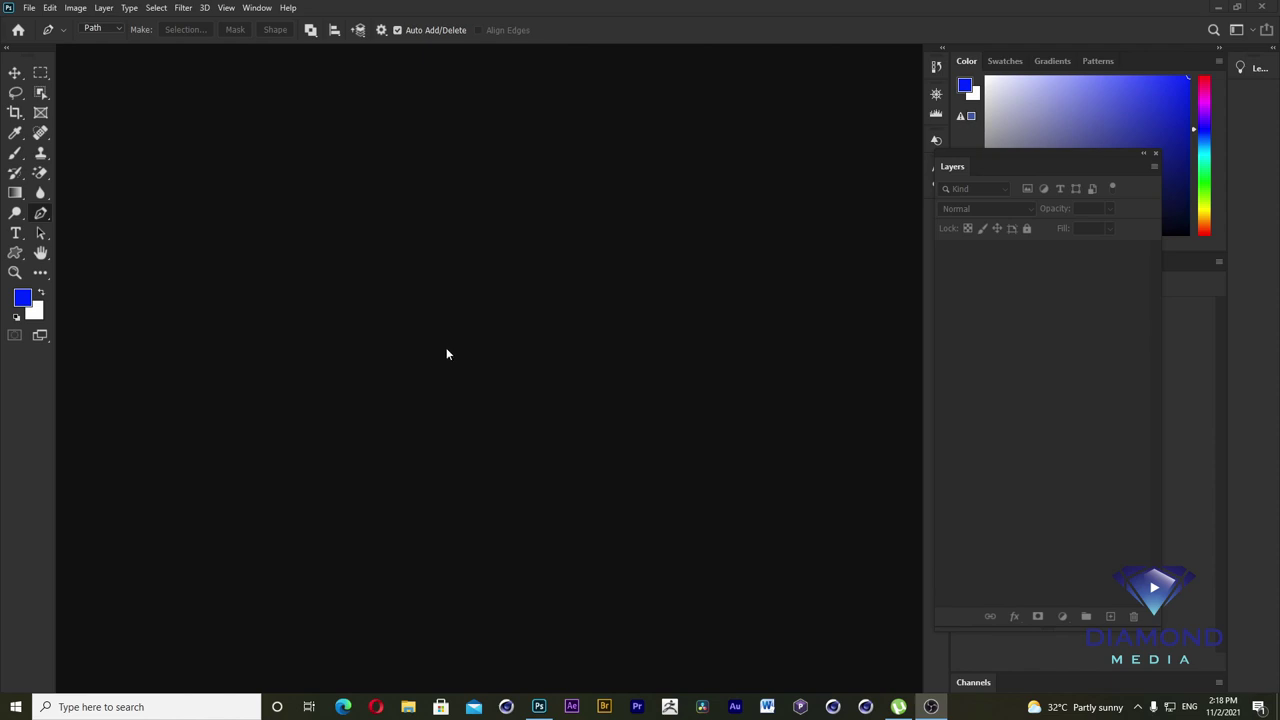
- Open photo_2021-10-19_16-54-26.jpg and rotate it 90° counter-clockwise into portrait orientation
key(ctrl+o)
double_click(303, 135)
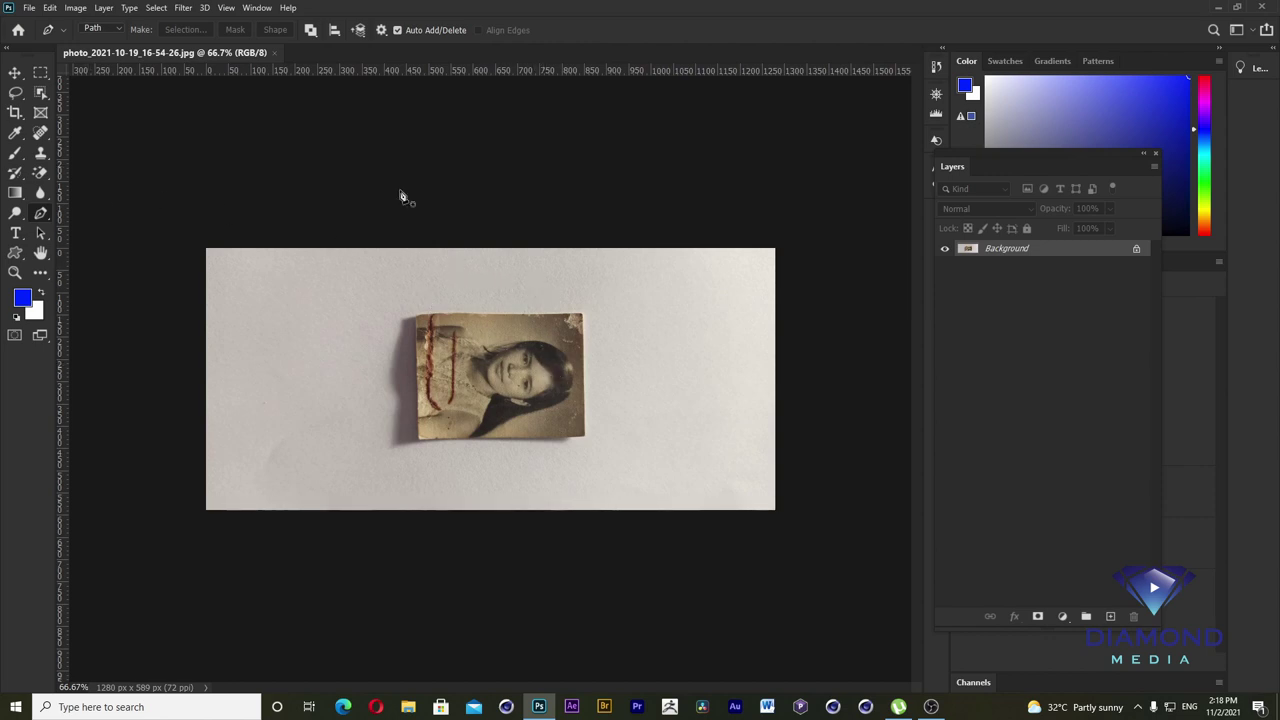
click(75, 8)
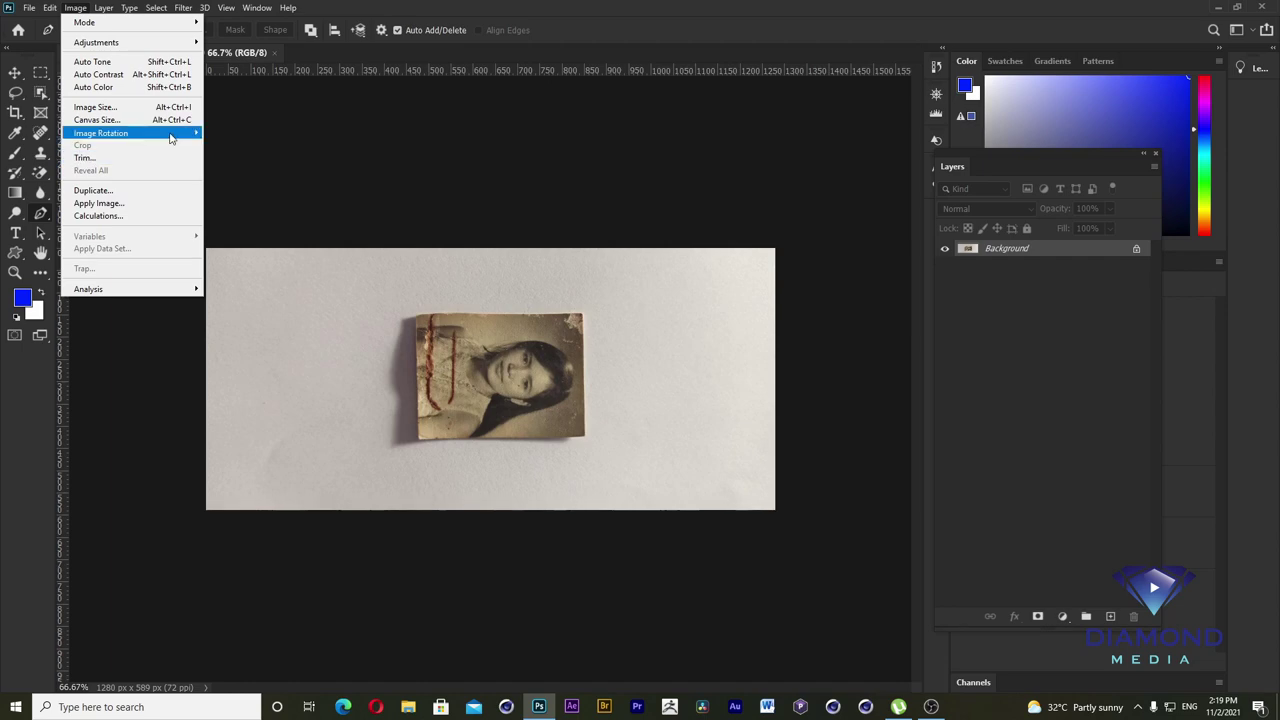
mouse_move(101, 133)
click(250, 159)
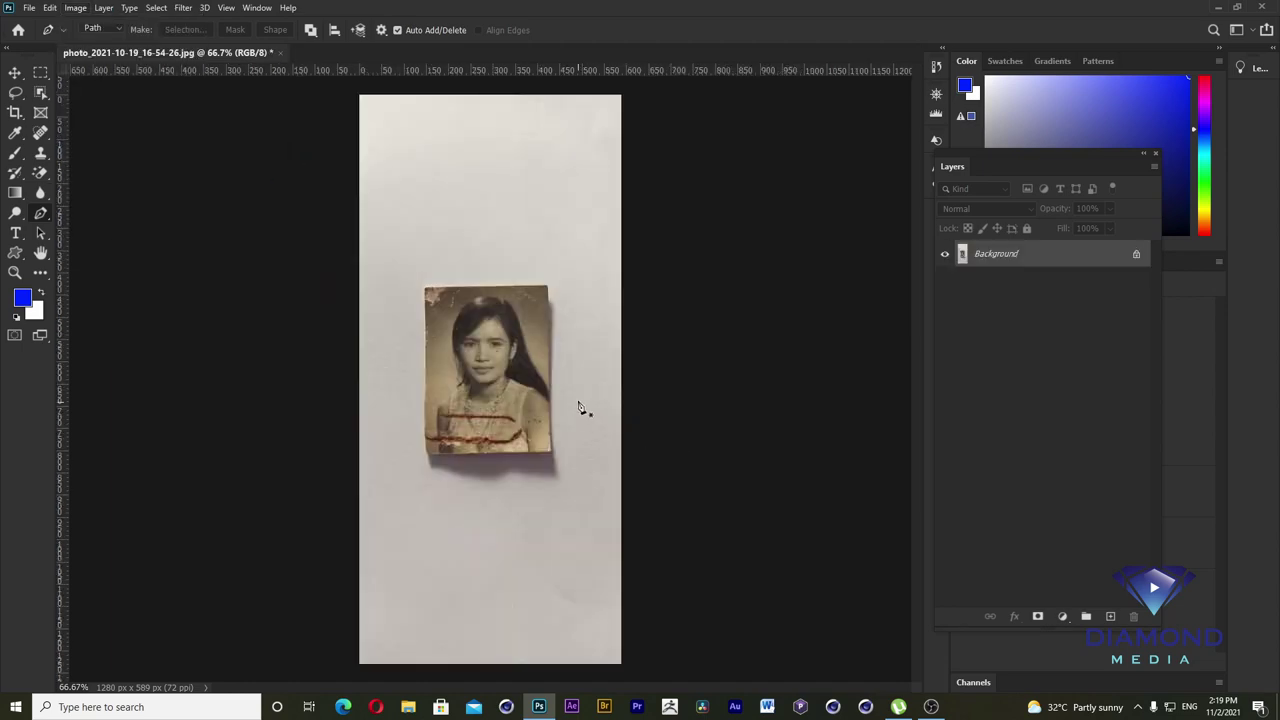
- Zoom in to inspect the woman's face, then float the photo in its own window
click(510, 370)
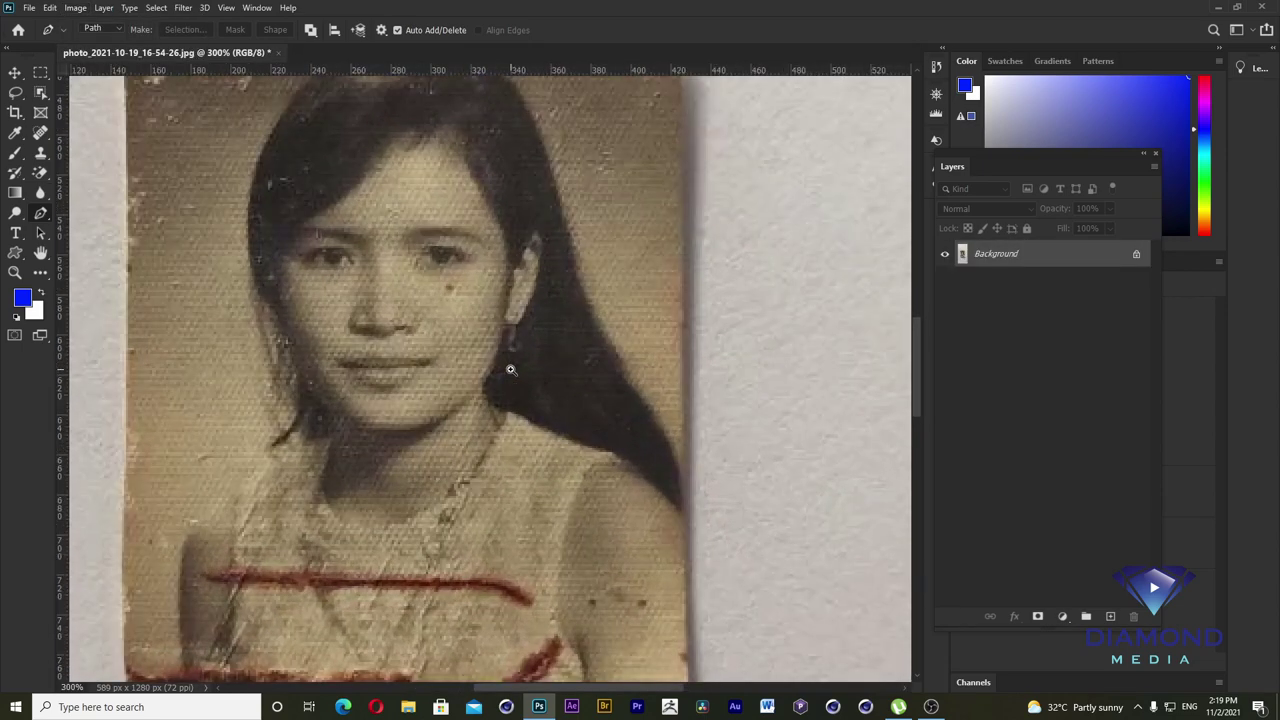
drag(510, 370, 530, 340)
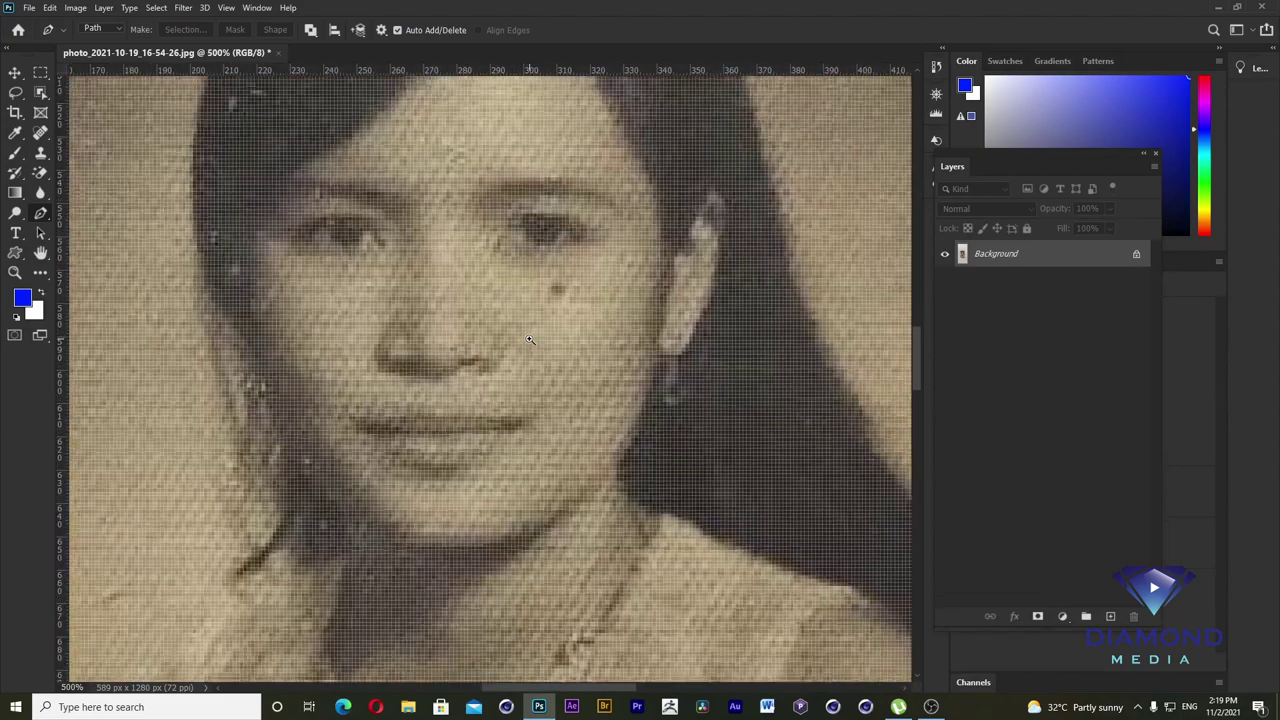
alt+click(530, 340)
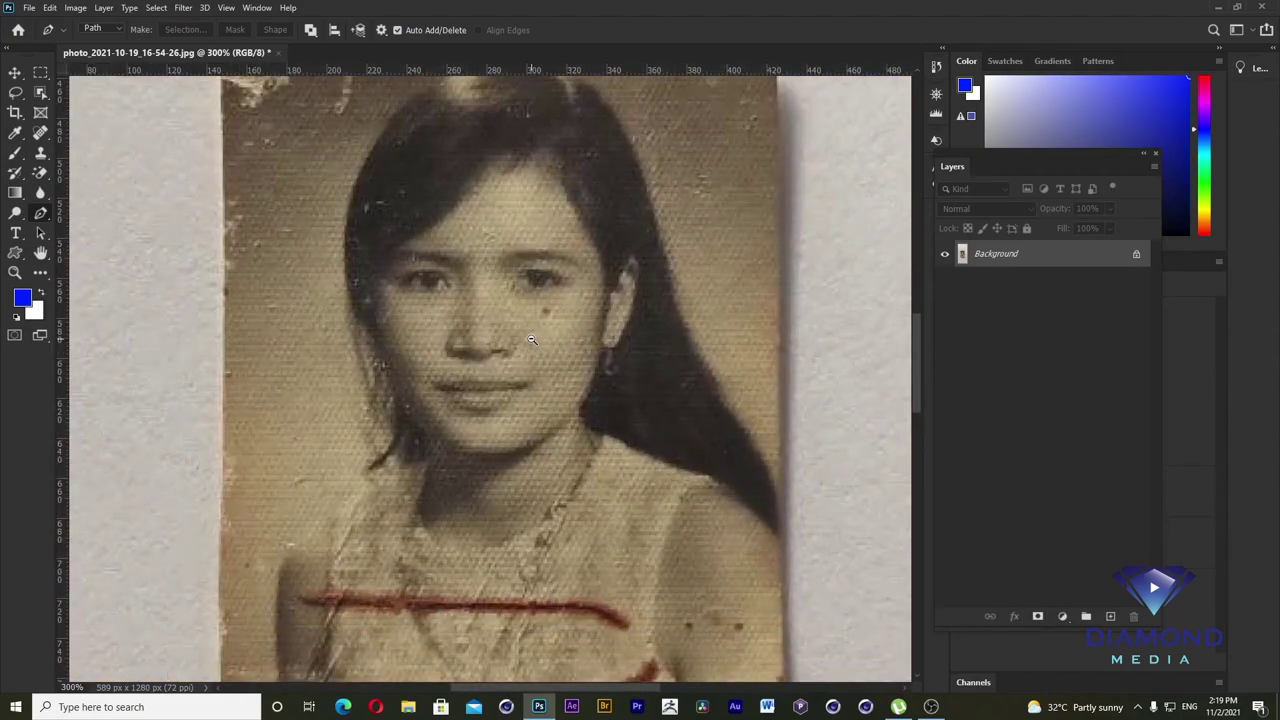
alt+click(531, 340)
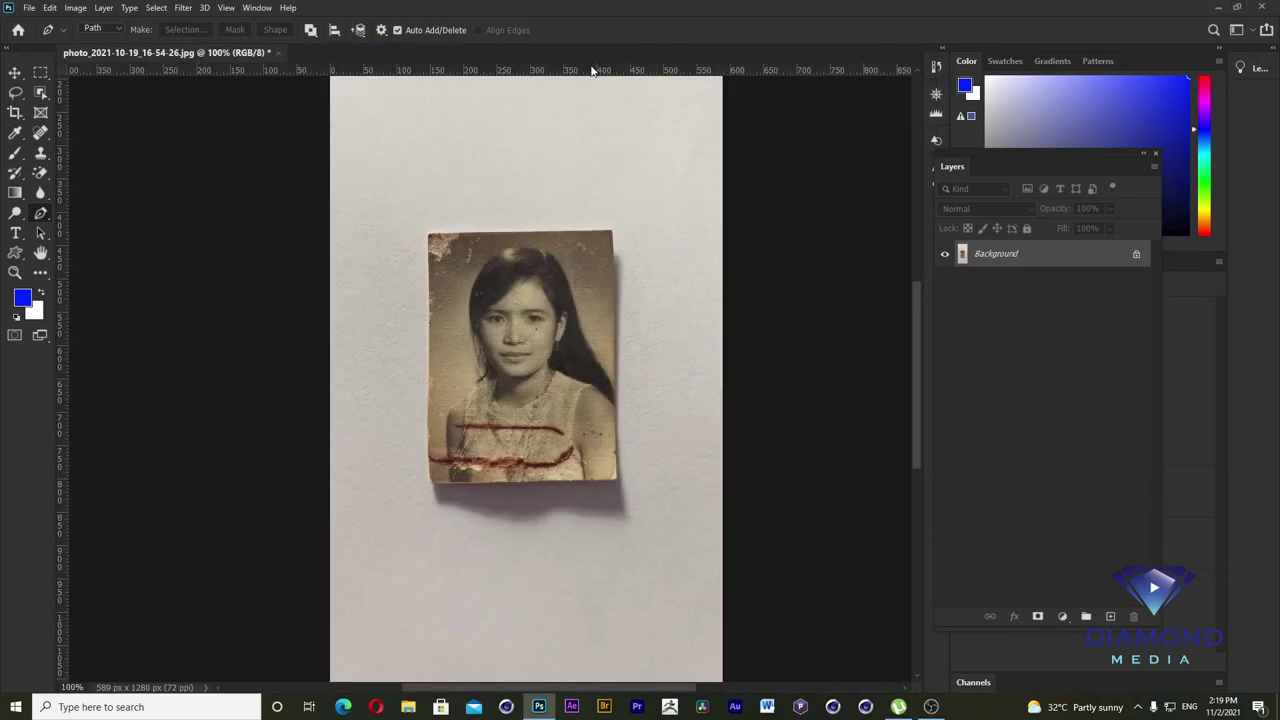
drag(582, 62, 592, 135)
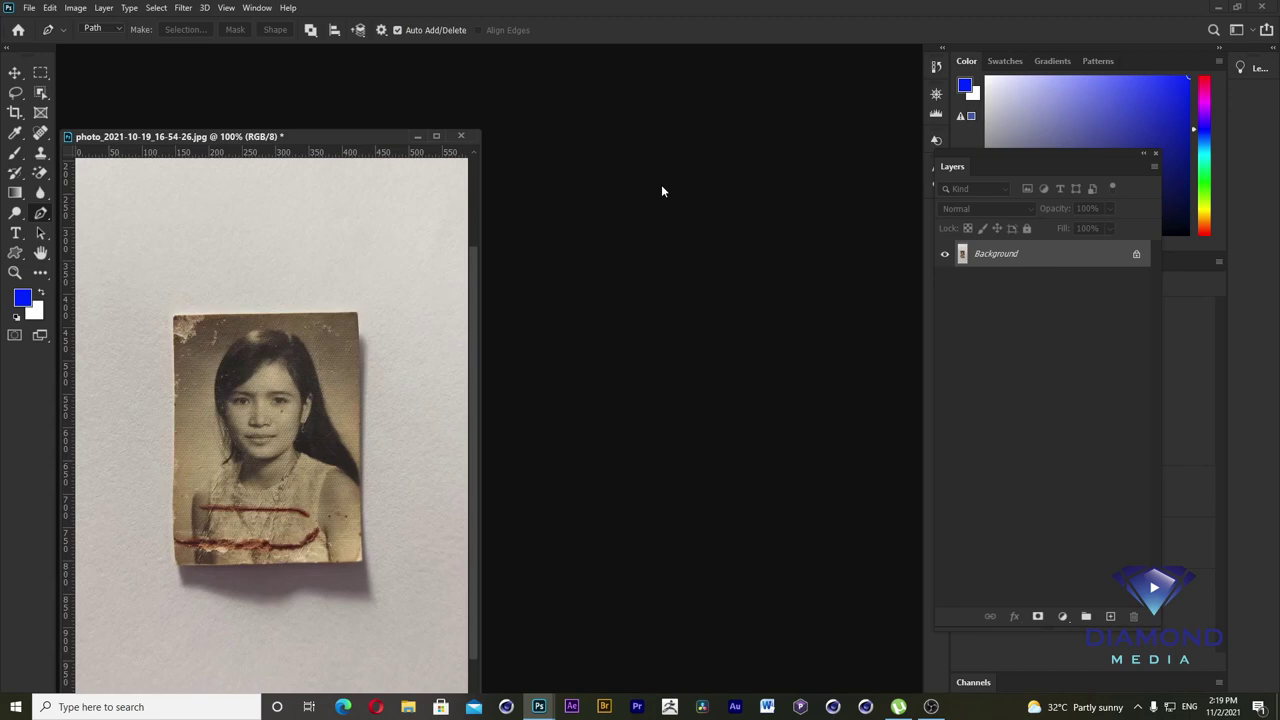
- Open 5af14a4f1c2961a1604aa85baab4cff8.jpg and move its enlarged window to the centre
double_click(661, 184)
double_click(238, 115)
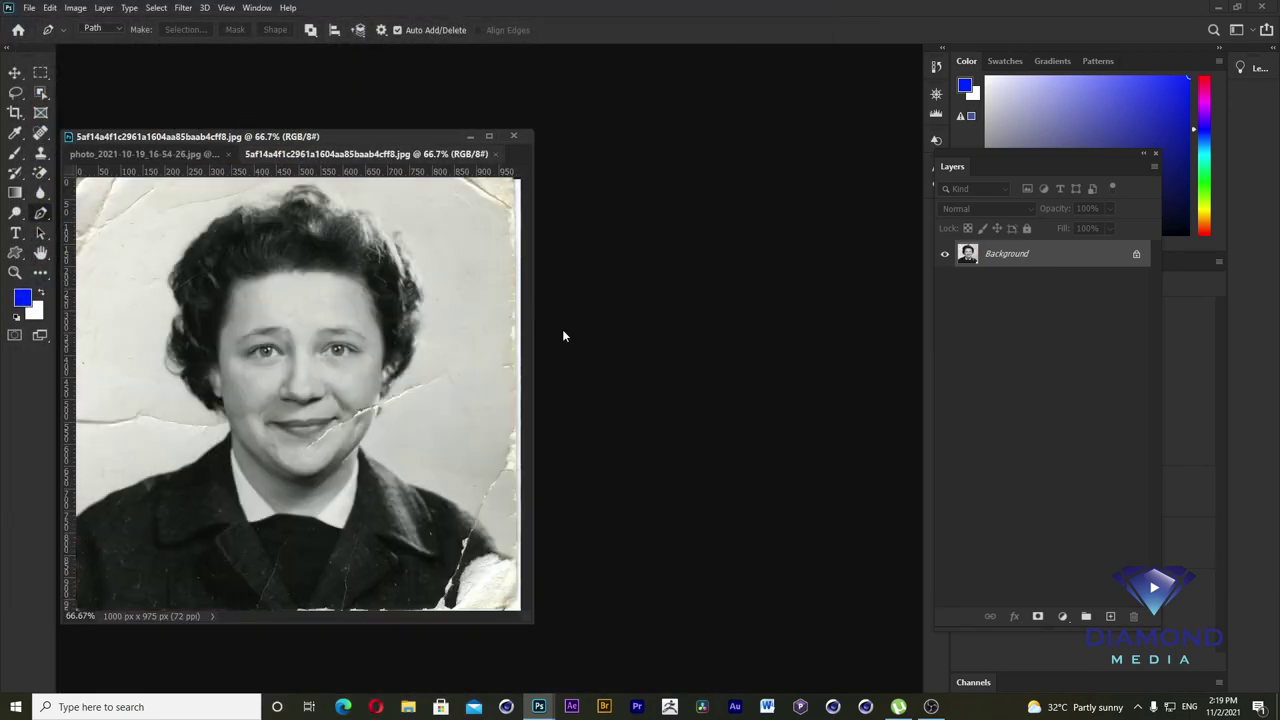
drag(413, 139, 547, 88)
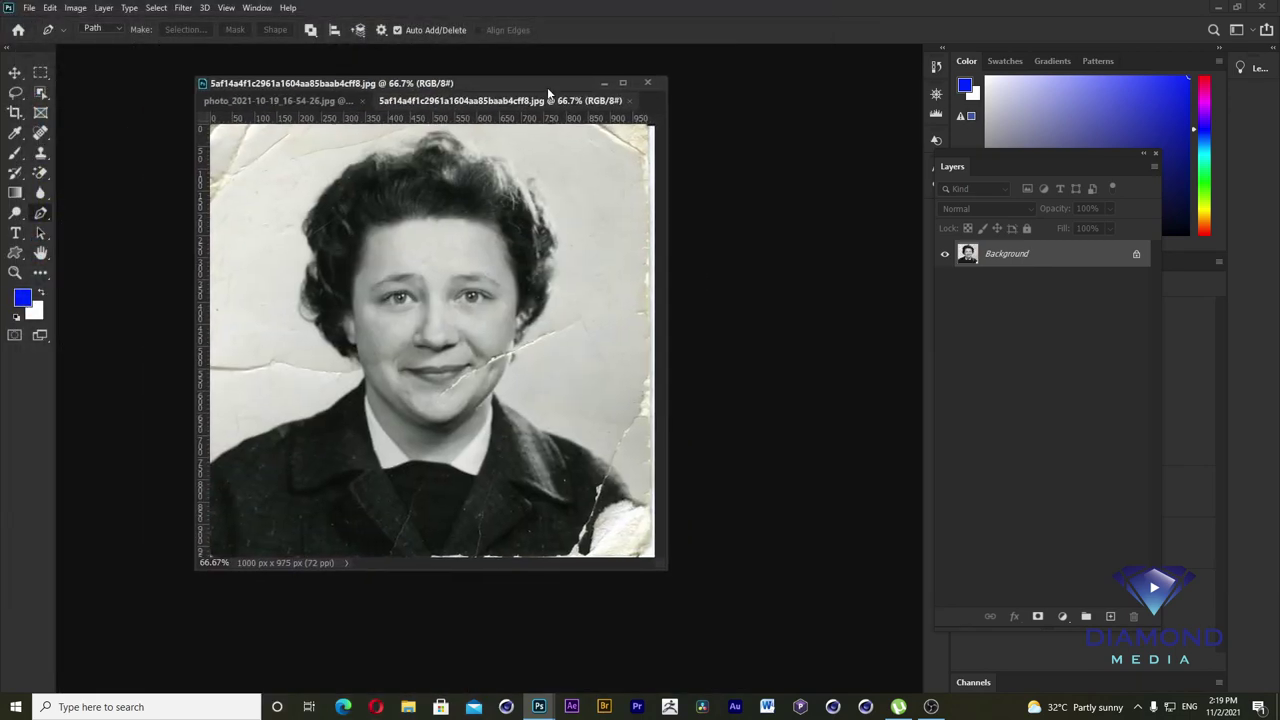
drag(667, 570, 765, 622)
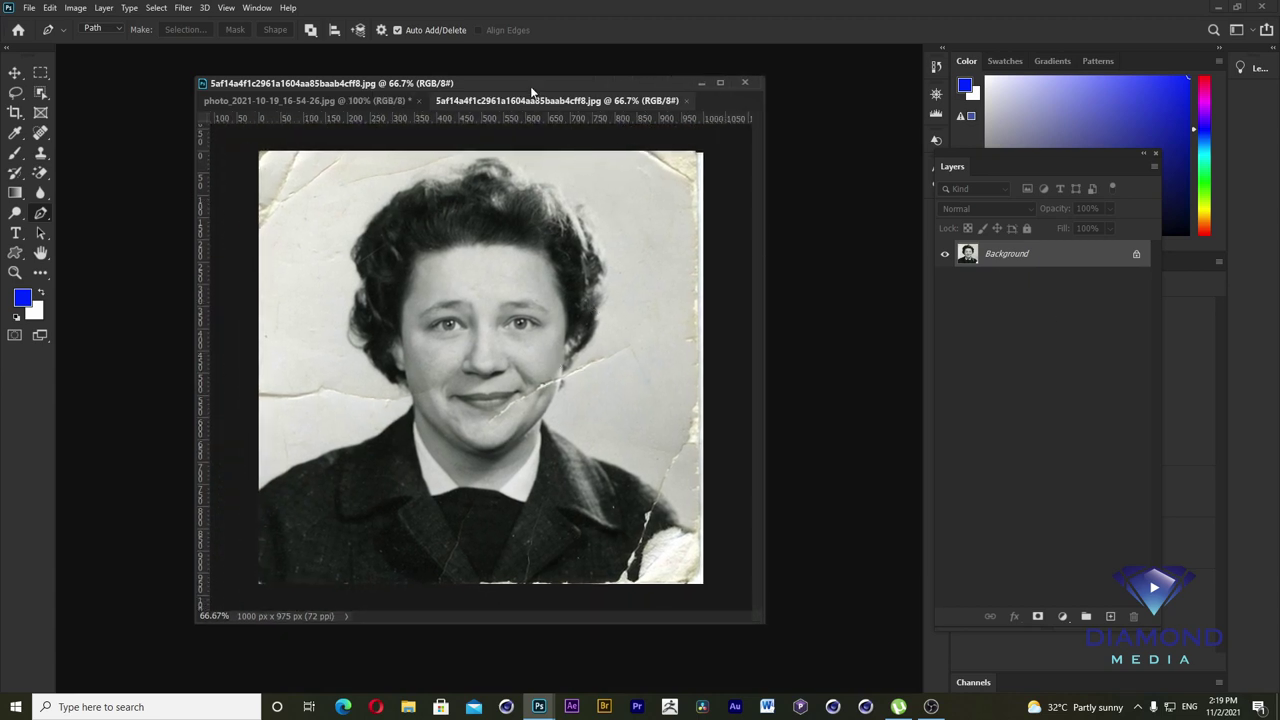
drag(531, 88, 510, 66)
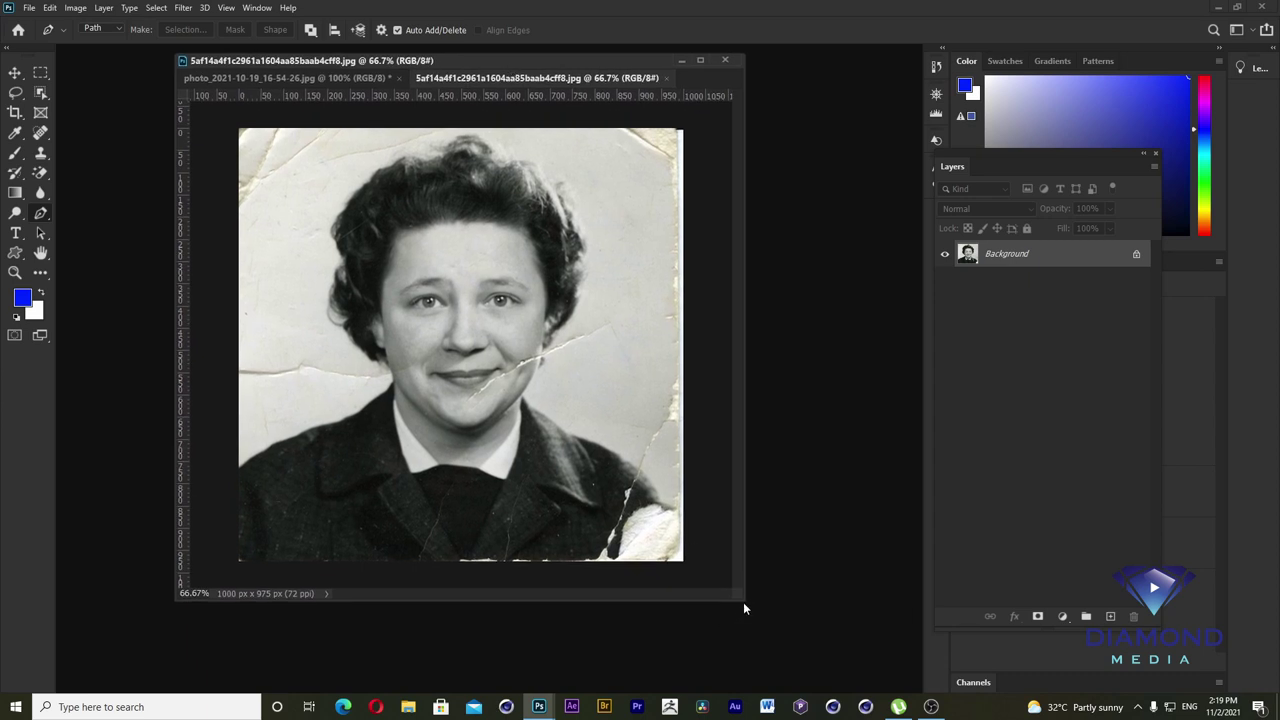
drag(745, 604, 783, 655)
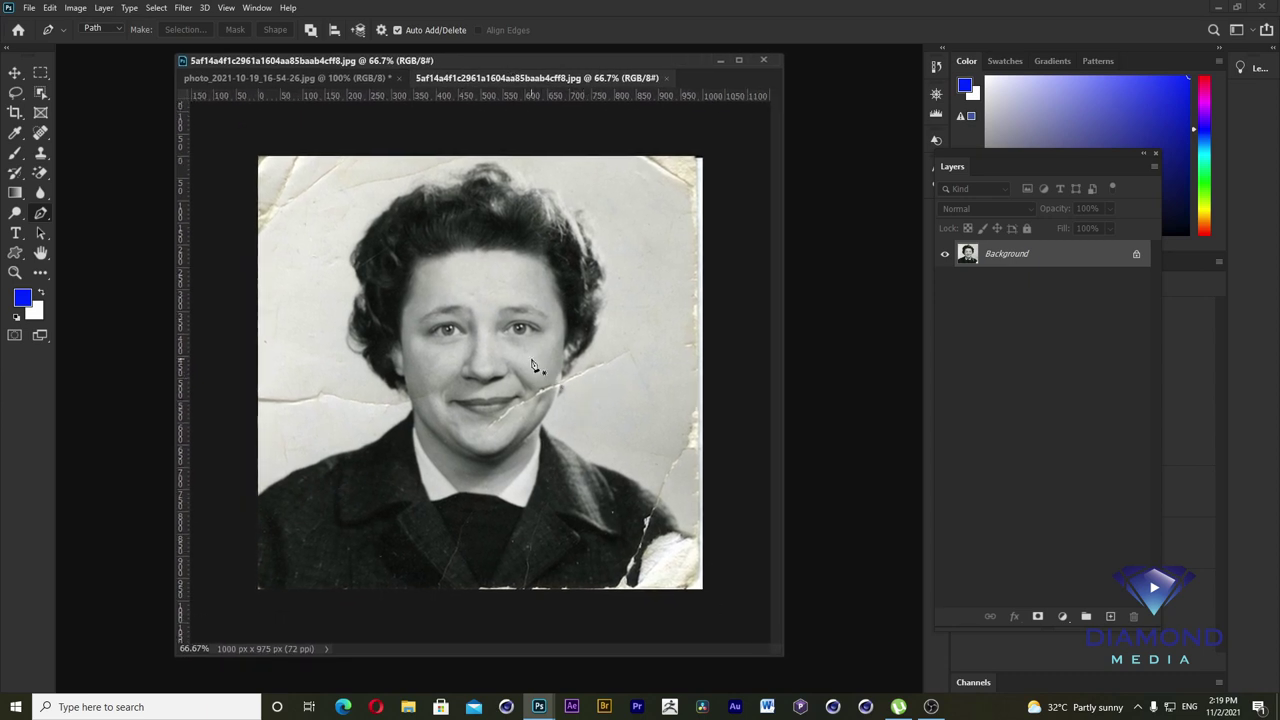
- Zoom the creased portrait to 200% on the woman's face
scroll(527, 352, up, 1)
scroll(527, 351, up, 1)
scroll(572, 312, down, 2)
scroll(512, 316, up, 2)
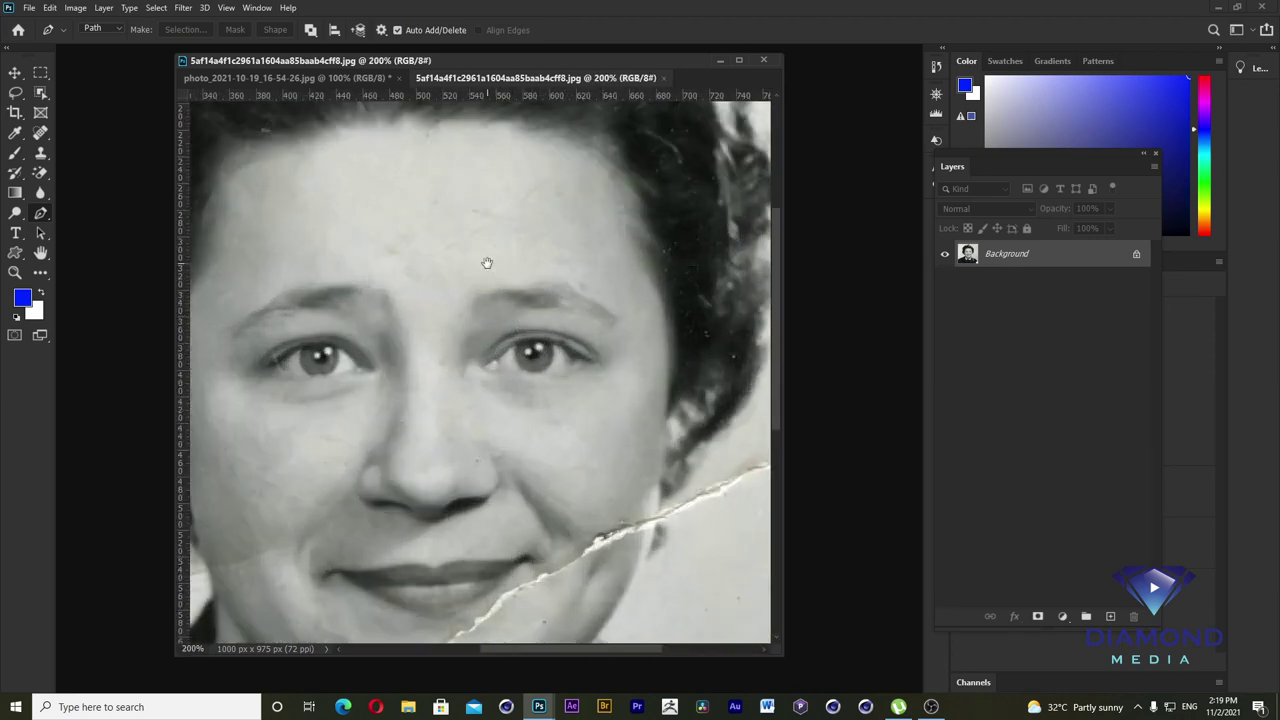
click(40, 136)
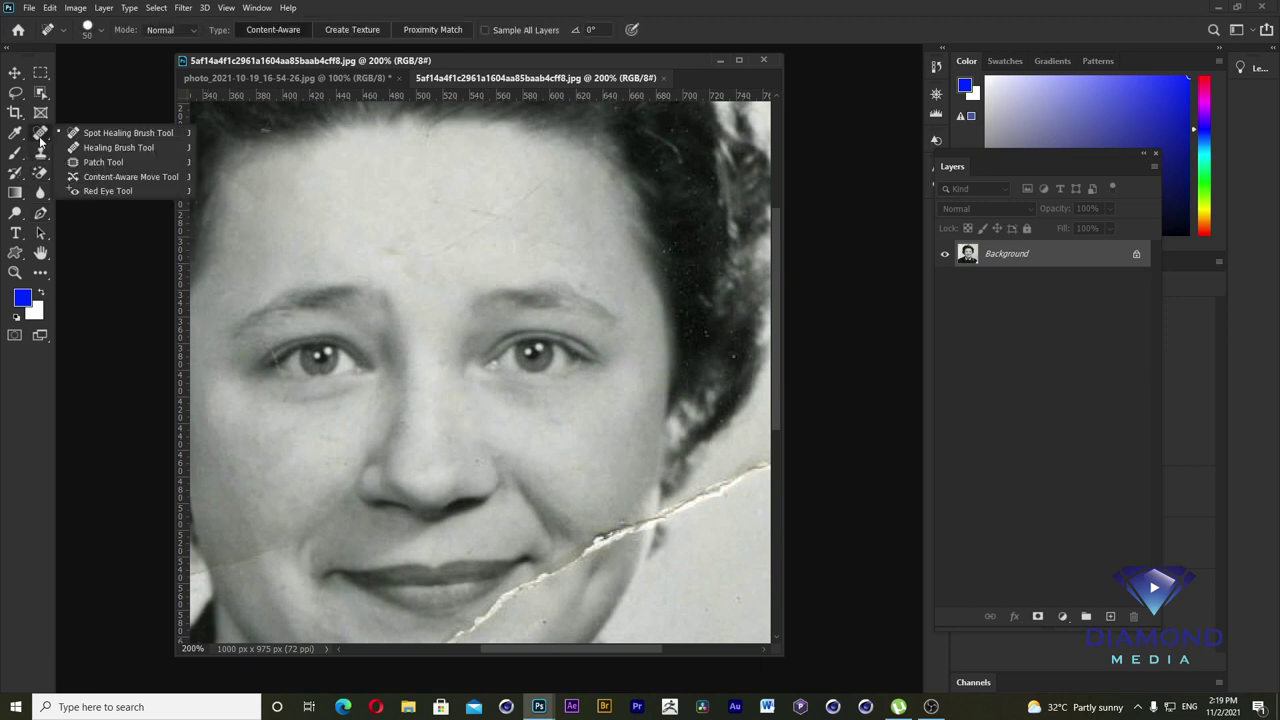
- Choose the Spot Healing Brush, zoom to 300% and set the brush size to 20 px
click(100, 134)
key(ctrl+plus)
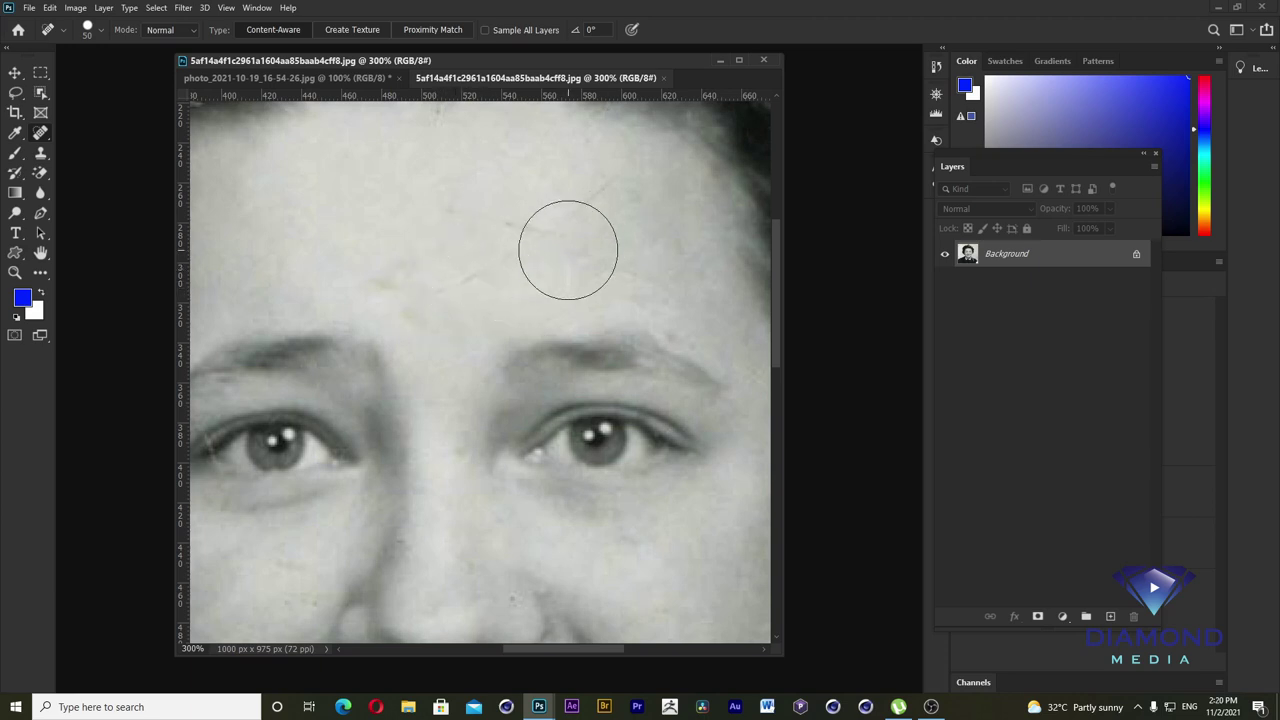
click(102, 36)
drag(59, 70, 44, 76)
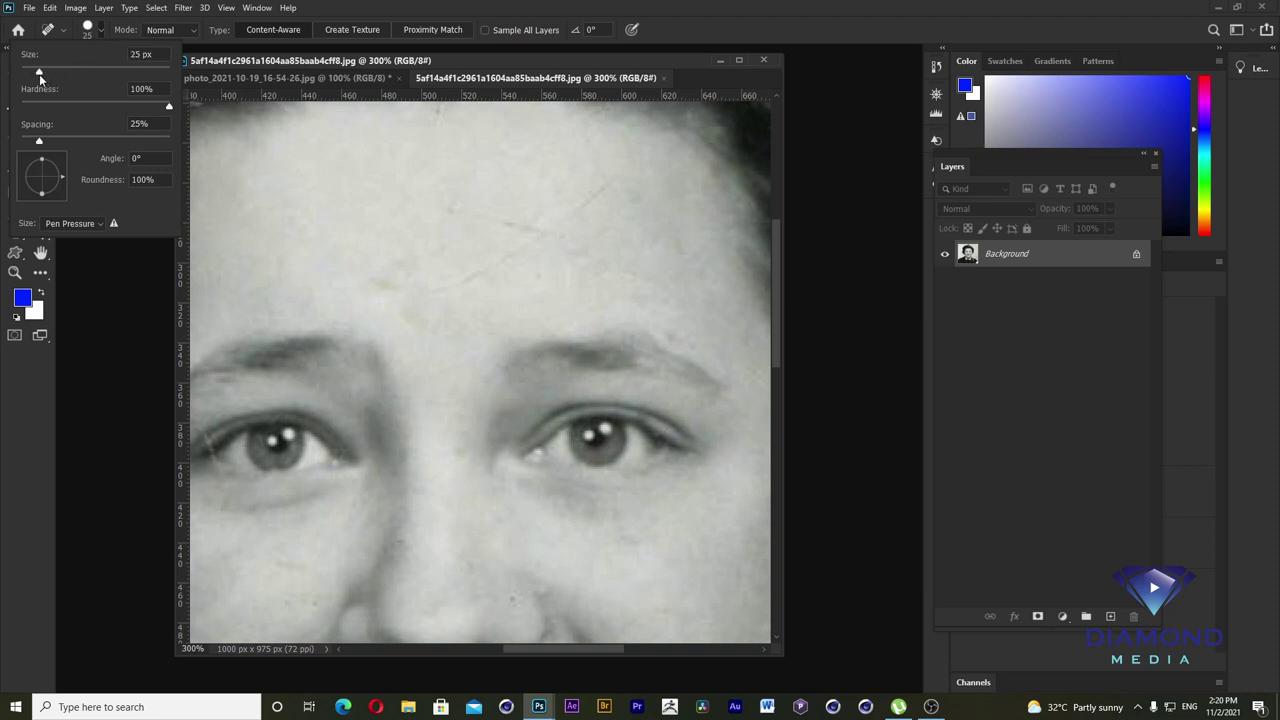
key(Return)
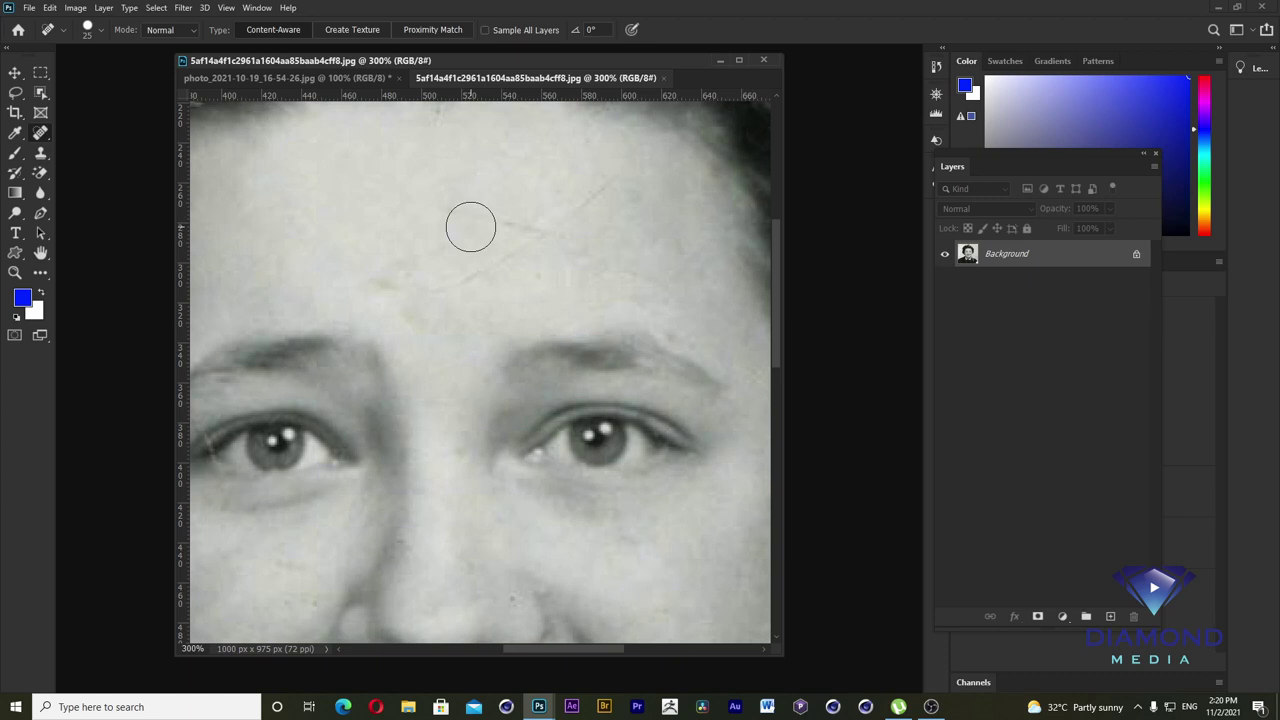
key(bracketleft)
key(bracketleft)
key(bracketleft)
key(bracketright)
key(bracketright)
key(bracketright)
key(bracketleft)
click(100, 32)
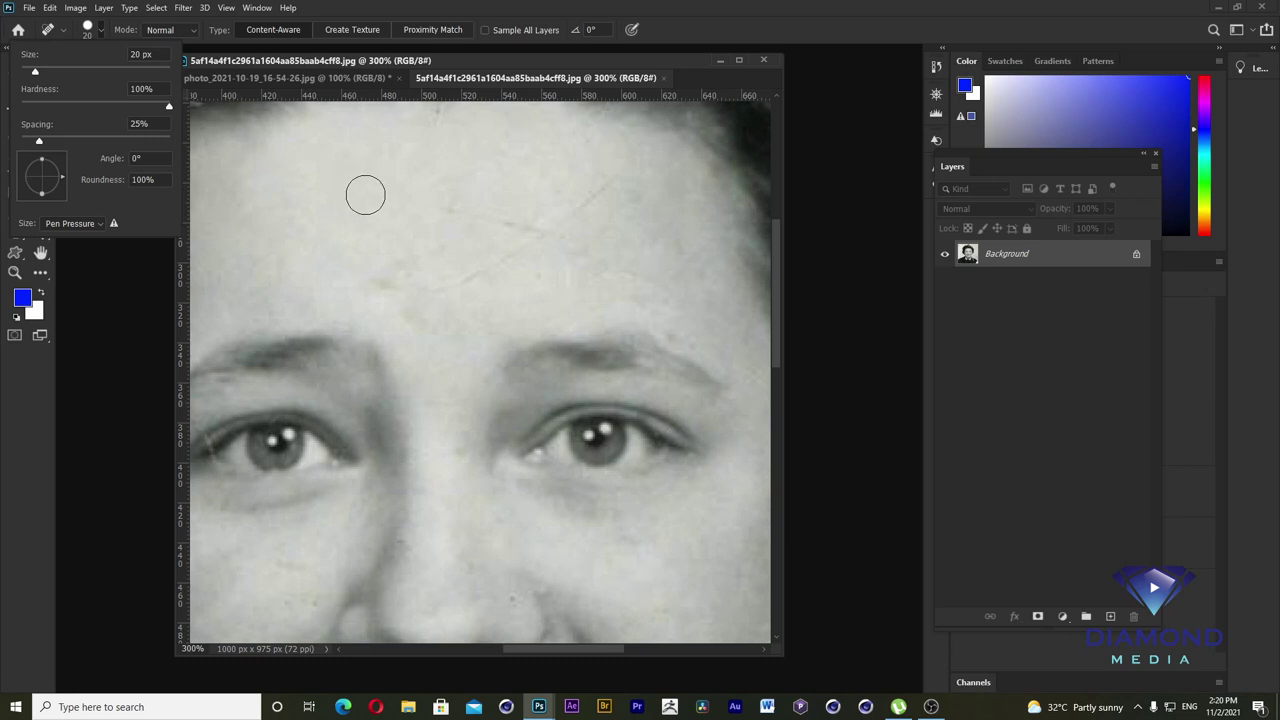
- Heal the fine scratch across the forehead and a blemish on the left cheek
mouse_move(420, 210)
mouse_down()
mouse_move(545, 238)
mouse_move(605, 190)
mouse_move(612, 278)
mouse_move(380, 282)
mouse_move(463, 280)
mouse_up()
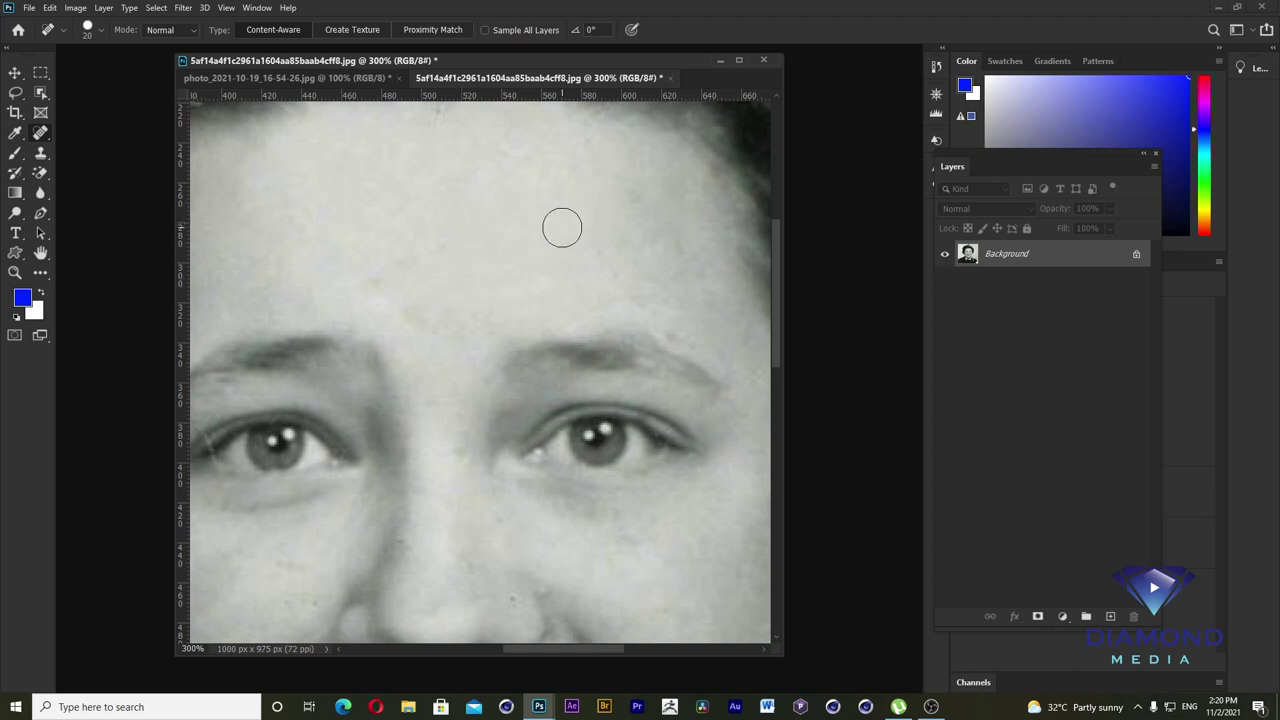
drag(434, 337, 600, 220)
mouse_move(503, 343)
mouse_down()
mouse_move(503, 206)
mouse_move(505, 263)
mouse_up()
drag(420, 406, 443, 346)
- Heal the specks on the left cheek and the dark spots beside the nose
drag(366, 343, 358, 322)
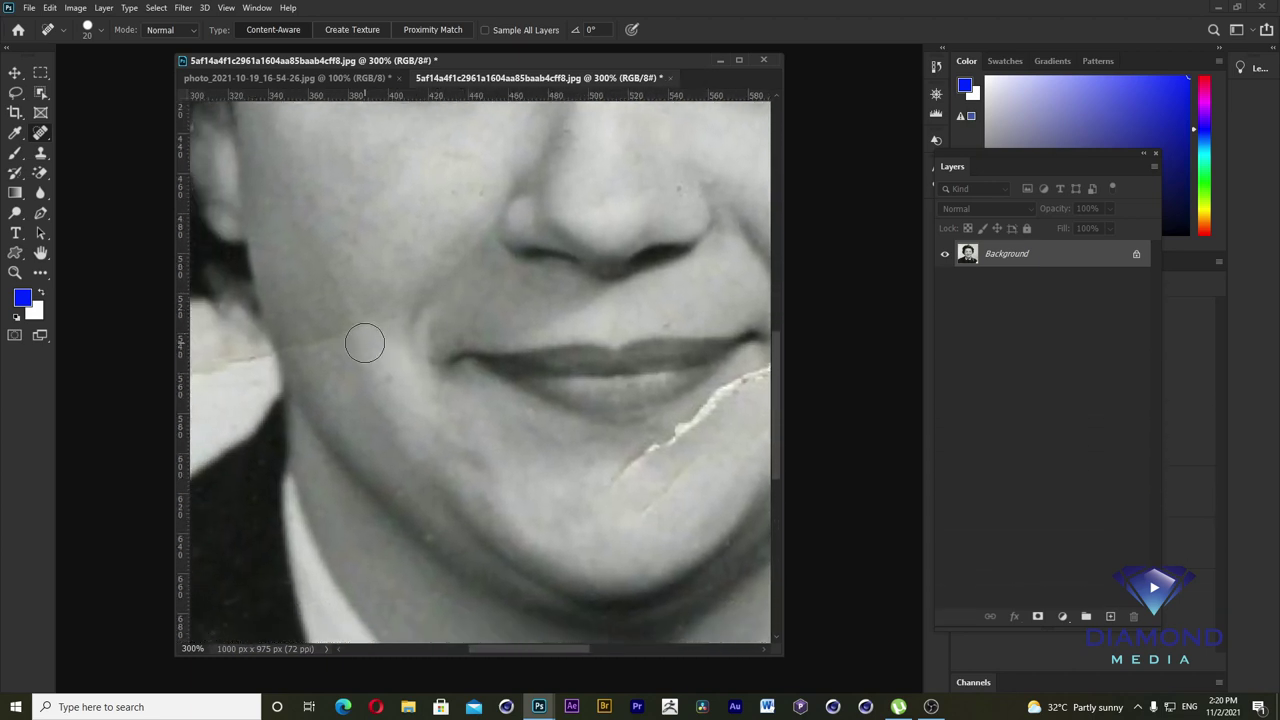
click(337, 351)
click(312, 355)
click(294, 345)
click(390, 316)
click(372, 307)
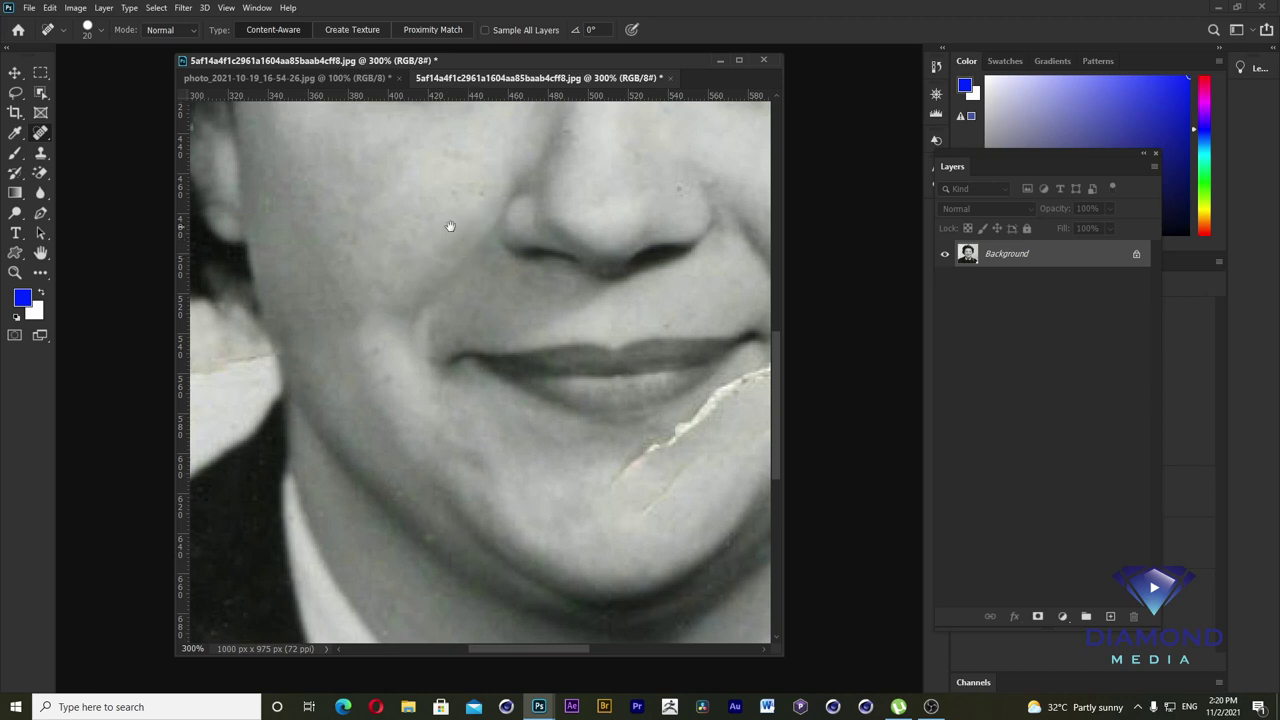
drag(443, 229, 366, 286)
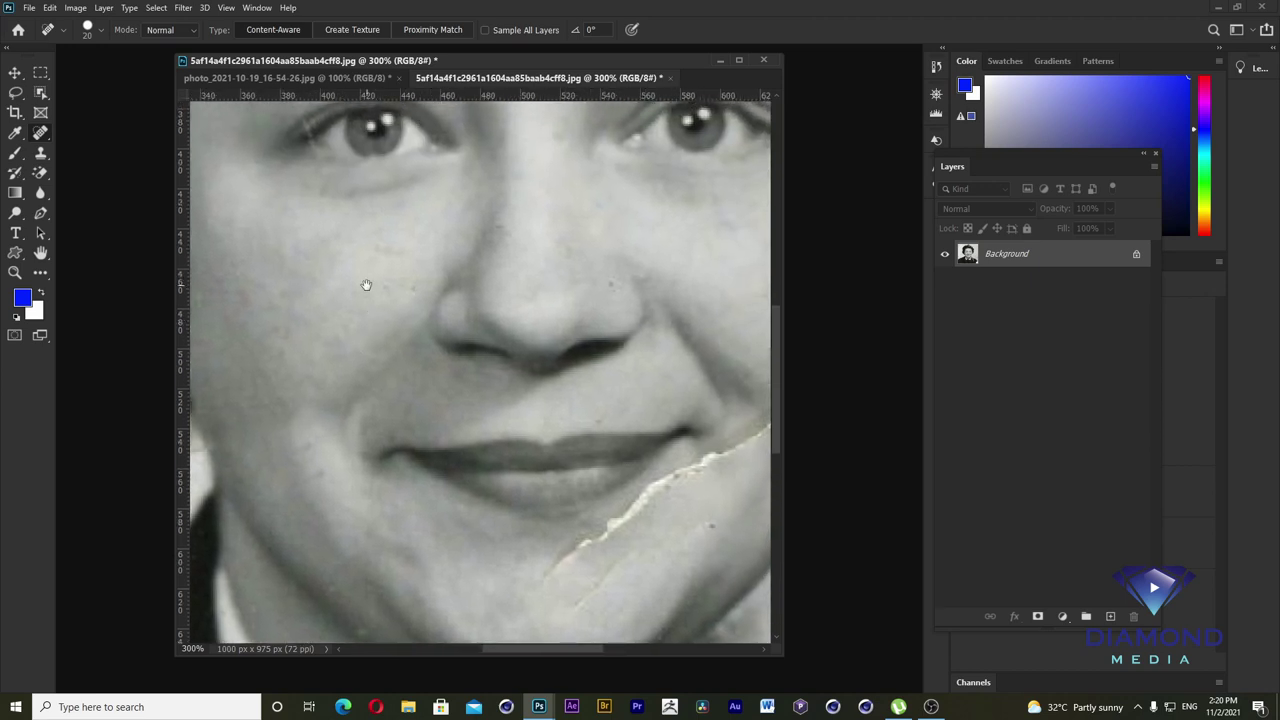
drag(530, 283, 418, 303)
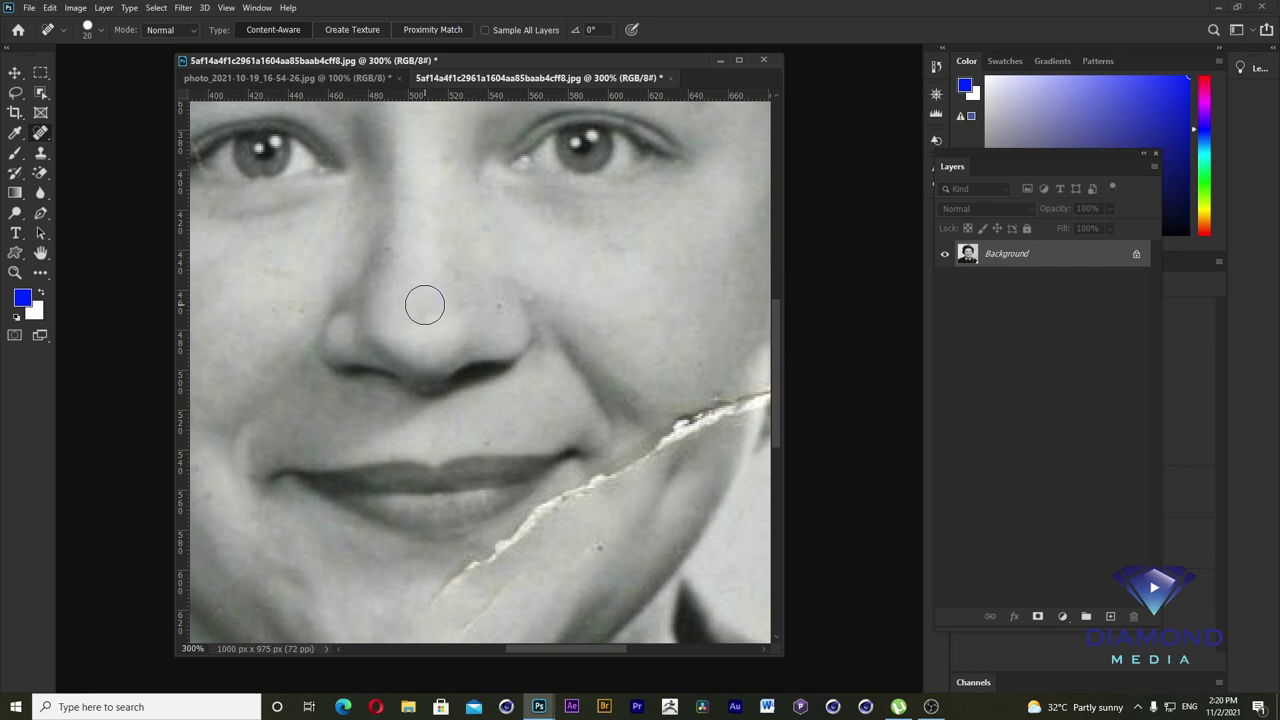
key(bracketleft)
click(497, 303)
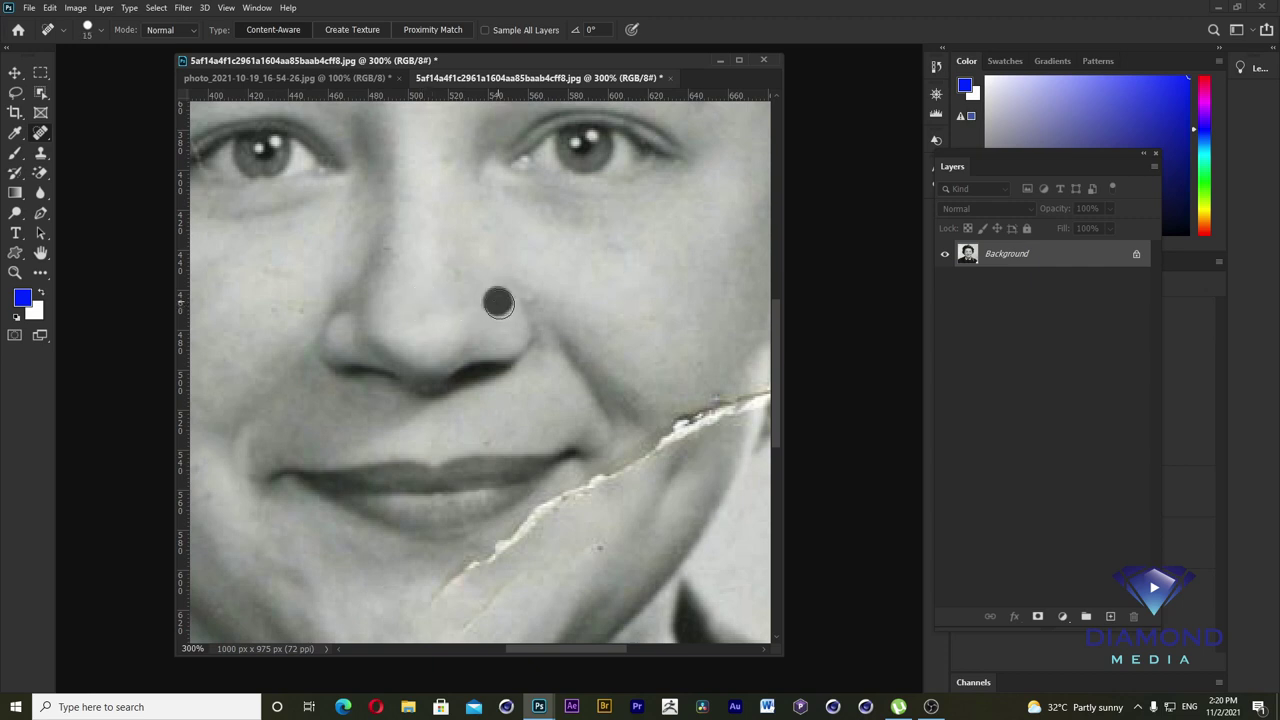
click(530, 295)
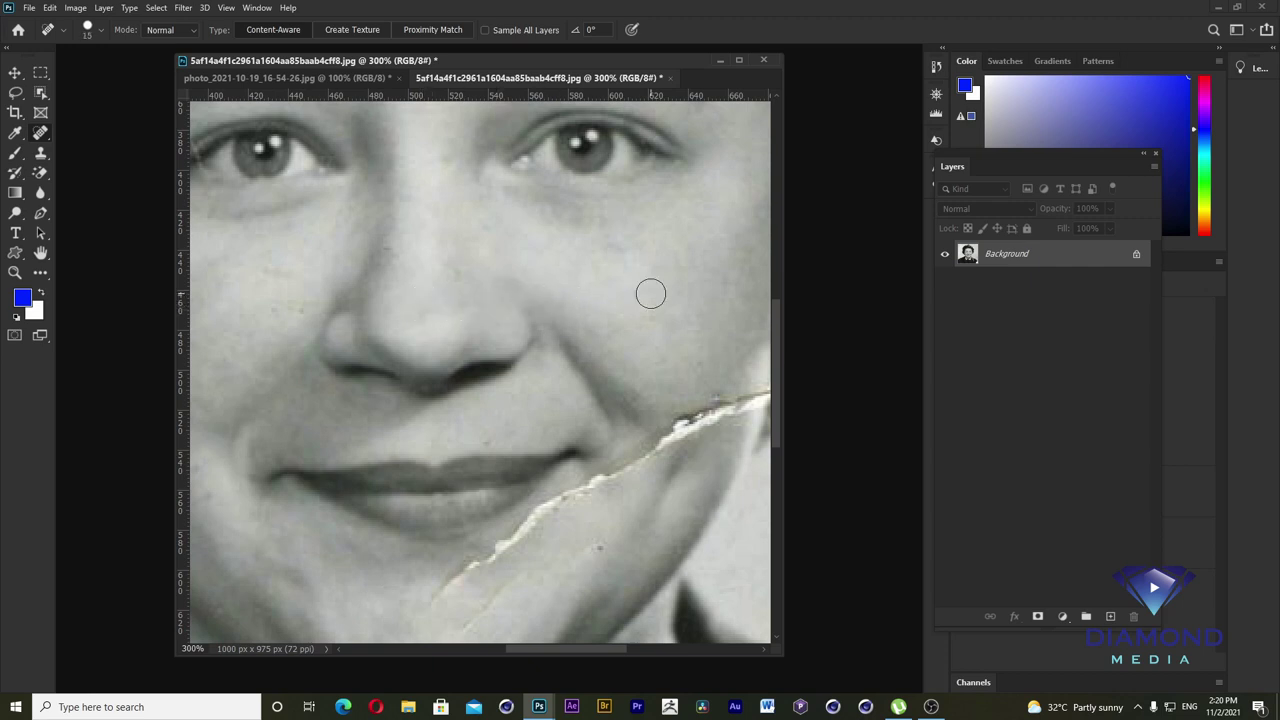
- At 400% zoom with a 7 px brush, heal the dark inner eye corner
drag(441, 282, 664, 355)
key(ctrl+plus)
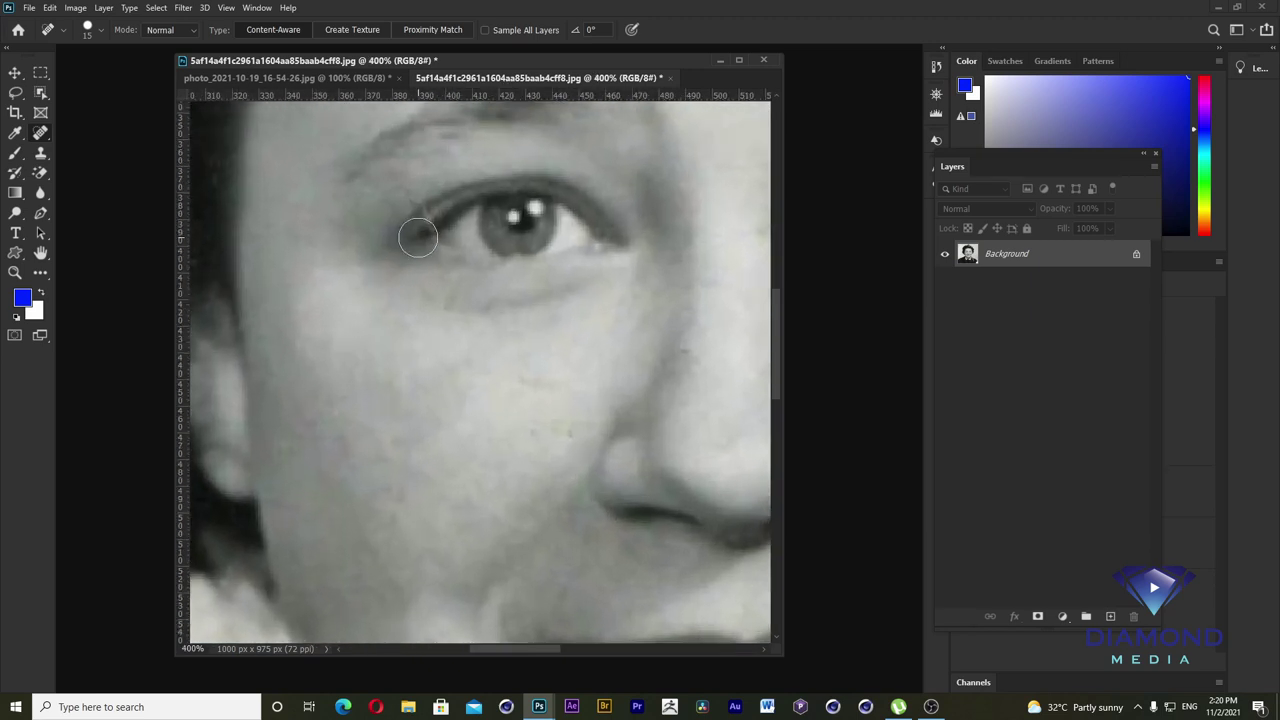
click(427, 219)
drag(416, 232, 424, 218)
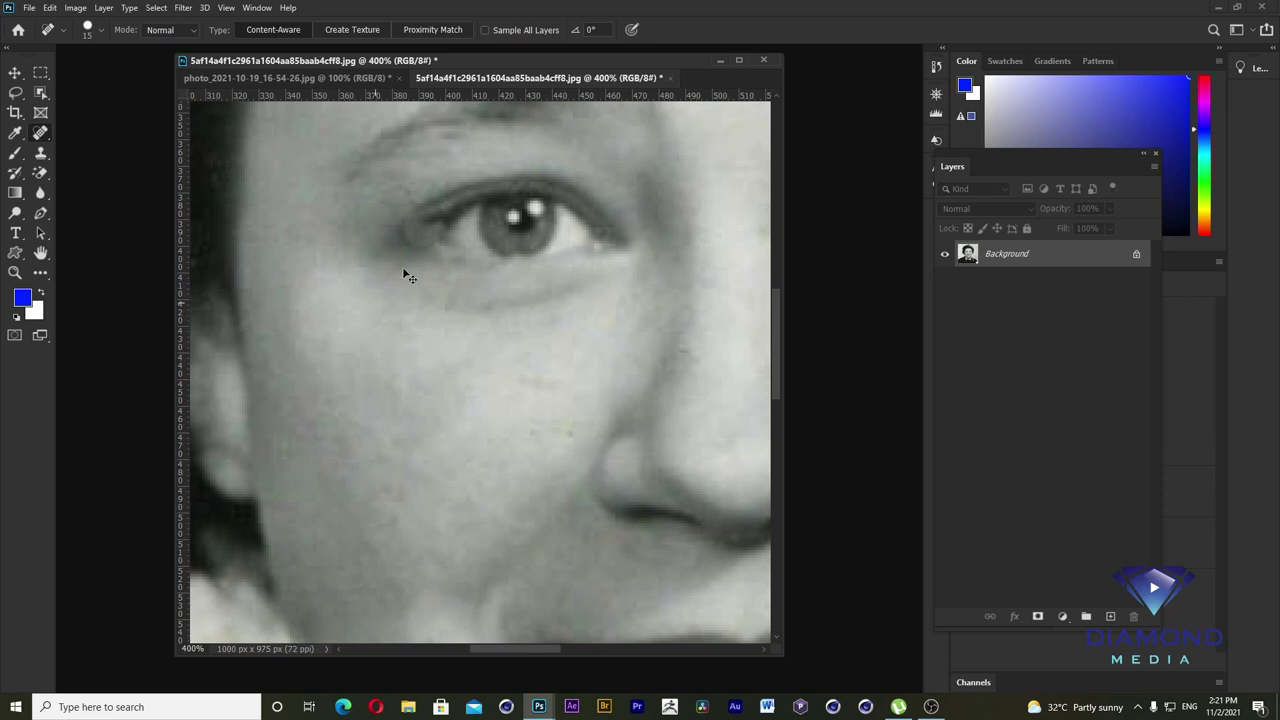
key(bracketleft)
key(bracketleft)
key(bracketleft)
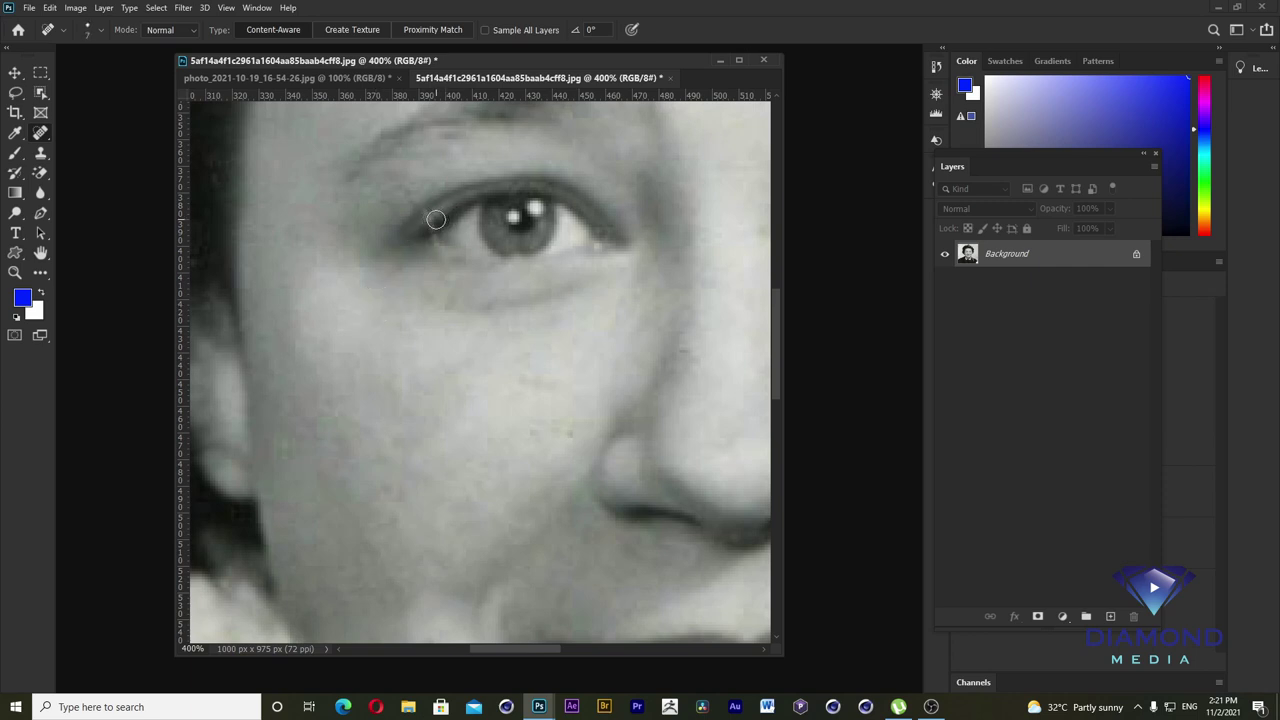
scroll(434, 220, up, 1)
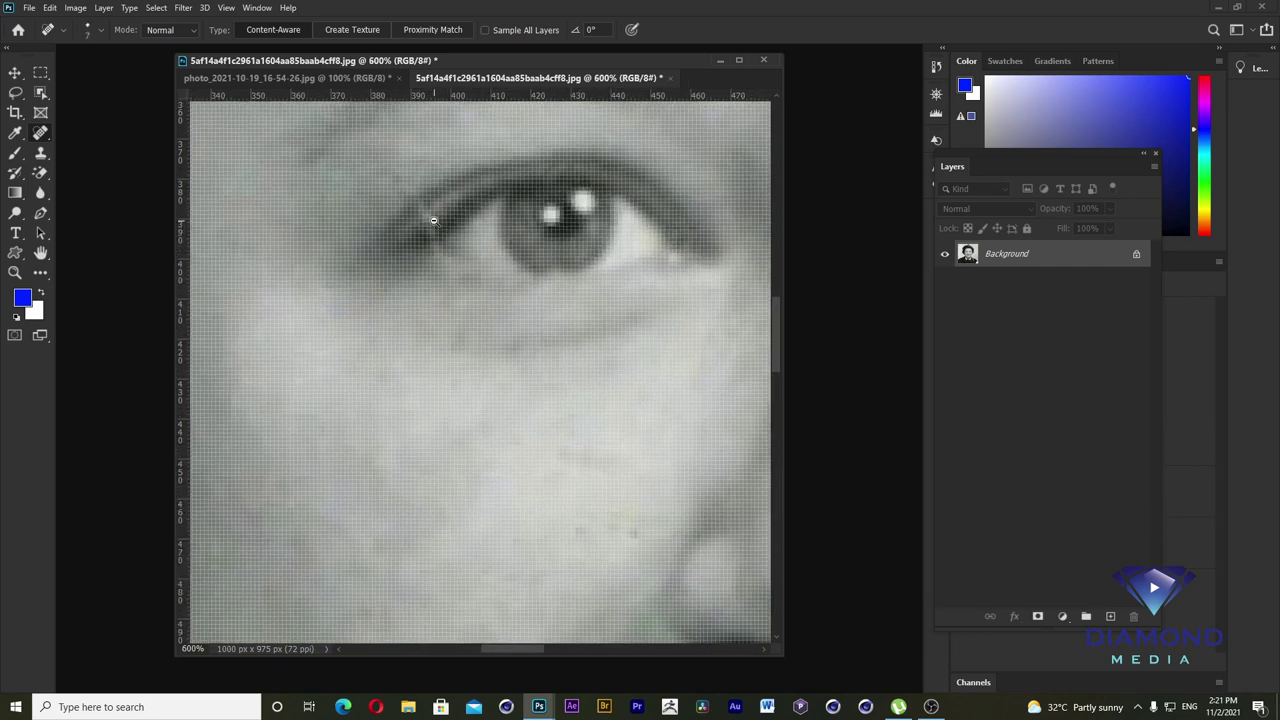
click(424, 209)
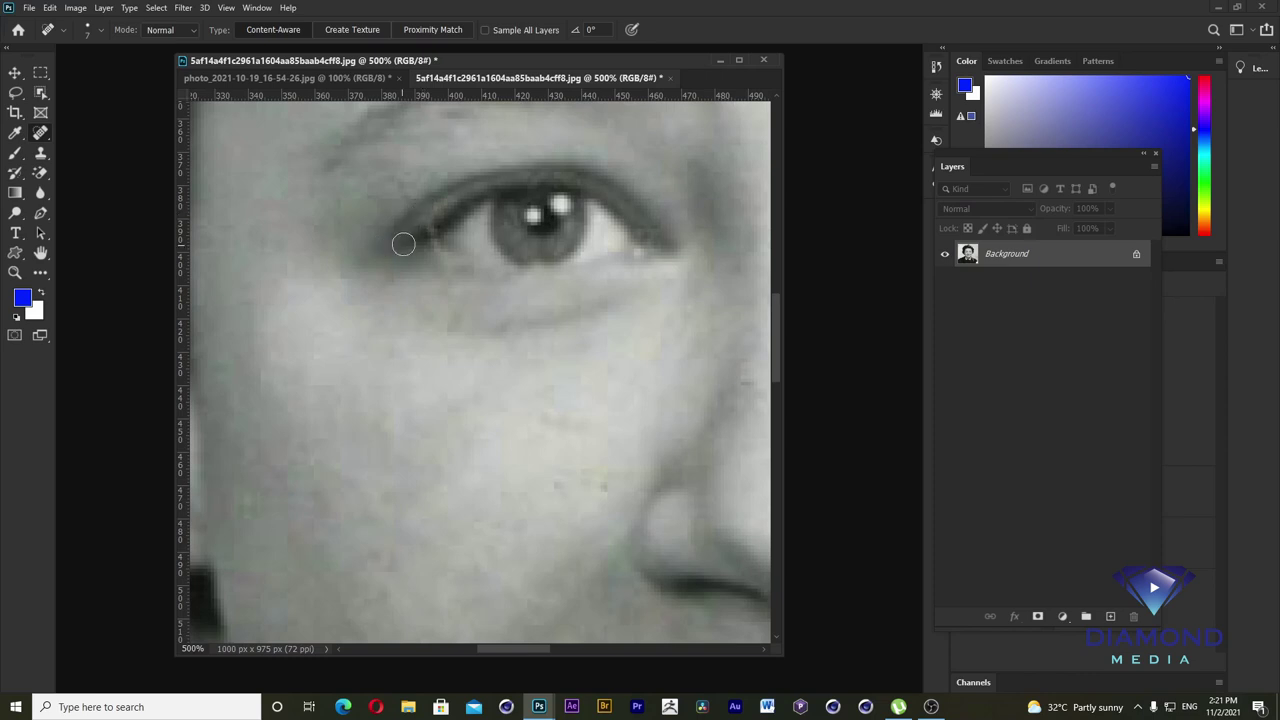
drag(417, 229, 430, 228)
scroll(530, 313, down, 3)
- Heal the diagonal crack from below the lip up across the cheek, then zoom out
drag(541, 313, 414, 229)
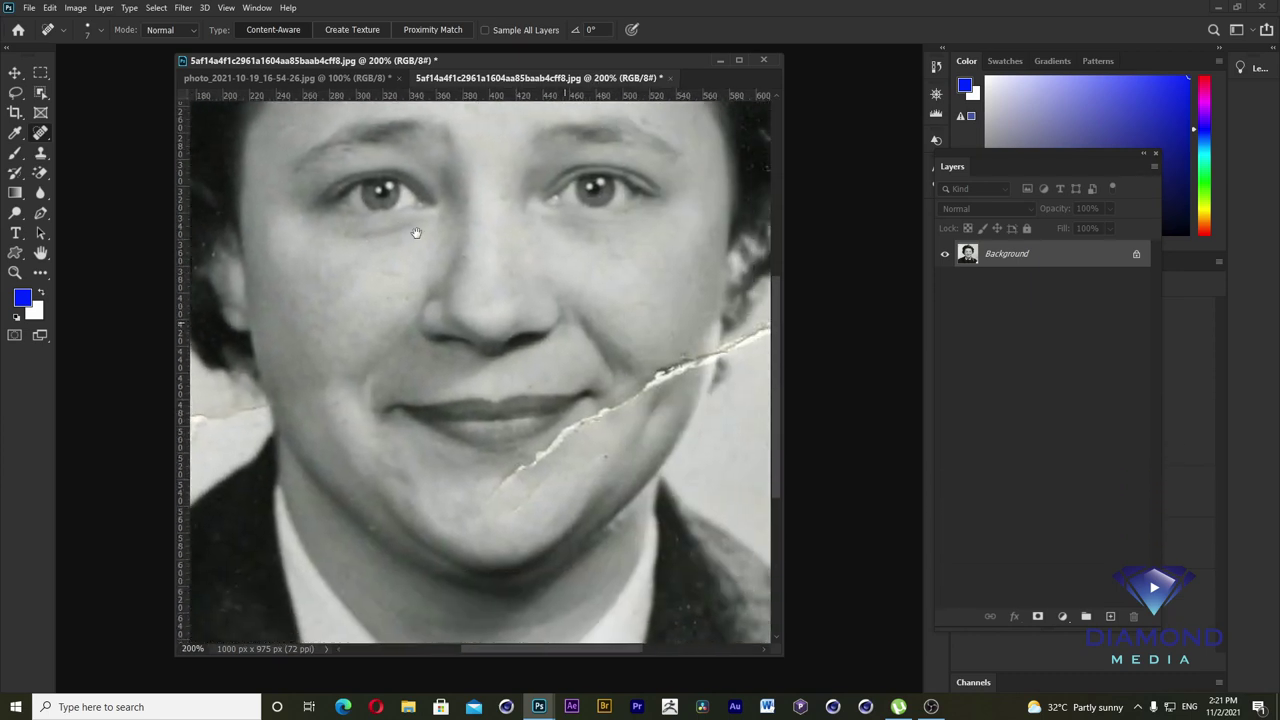
scroll(515, 418, up, 1)
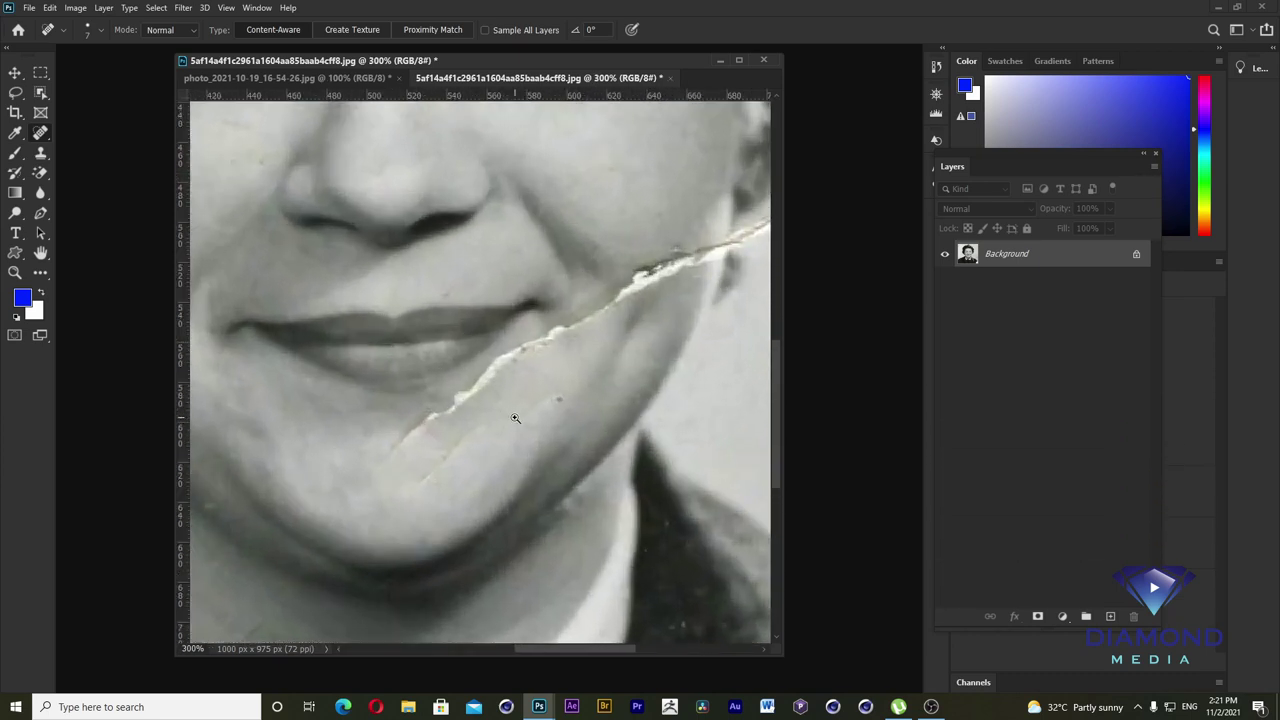
scroll(520, 410, up, 1)
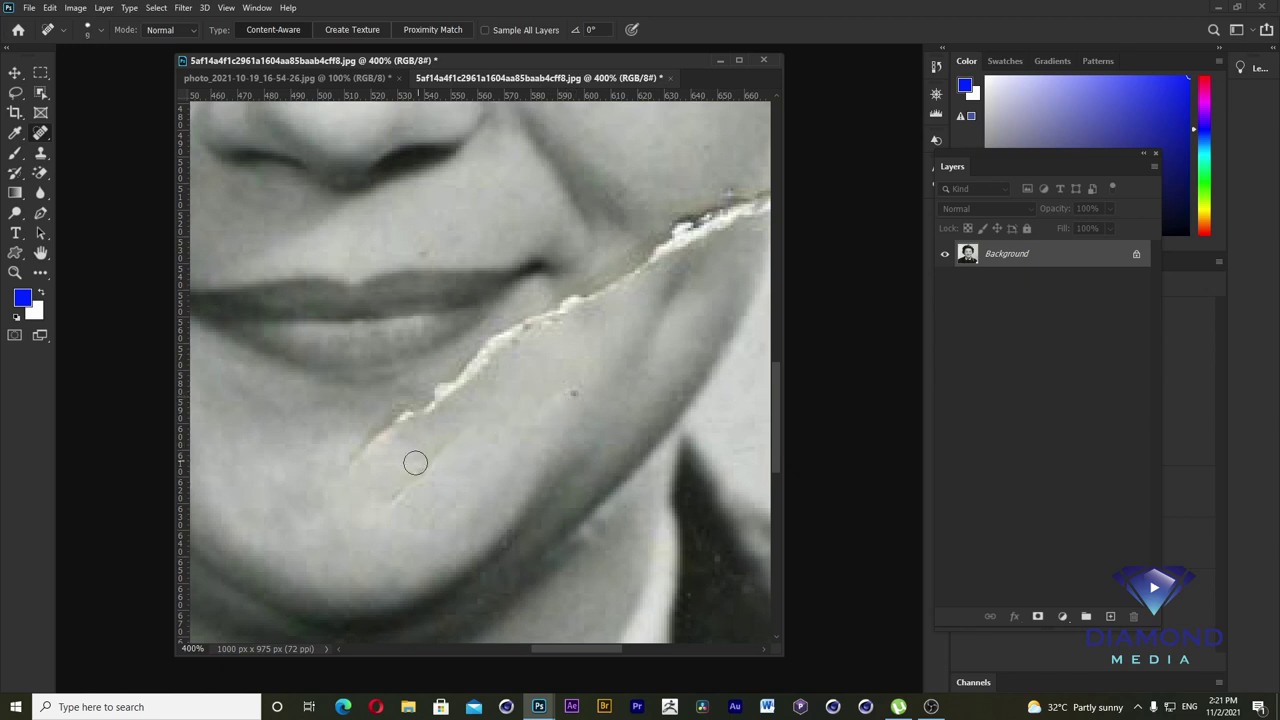
drag(391, 500, 455, 437)
mouse_move(354, 463)
mouse_down()
mouse_move(577, 303)
mouse_move(630, 240)
mouse_up()
click(577, 303)
click(571, 388)
mouse_move(557, 294)
mouse_down()
mouse_move(651, 226)
mouse_move(700, 212)
mouse_up()
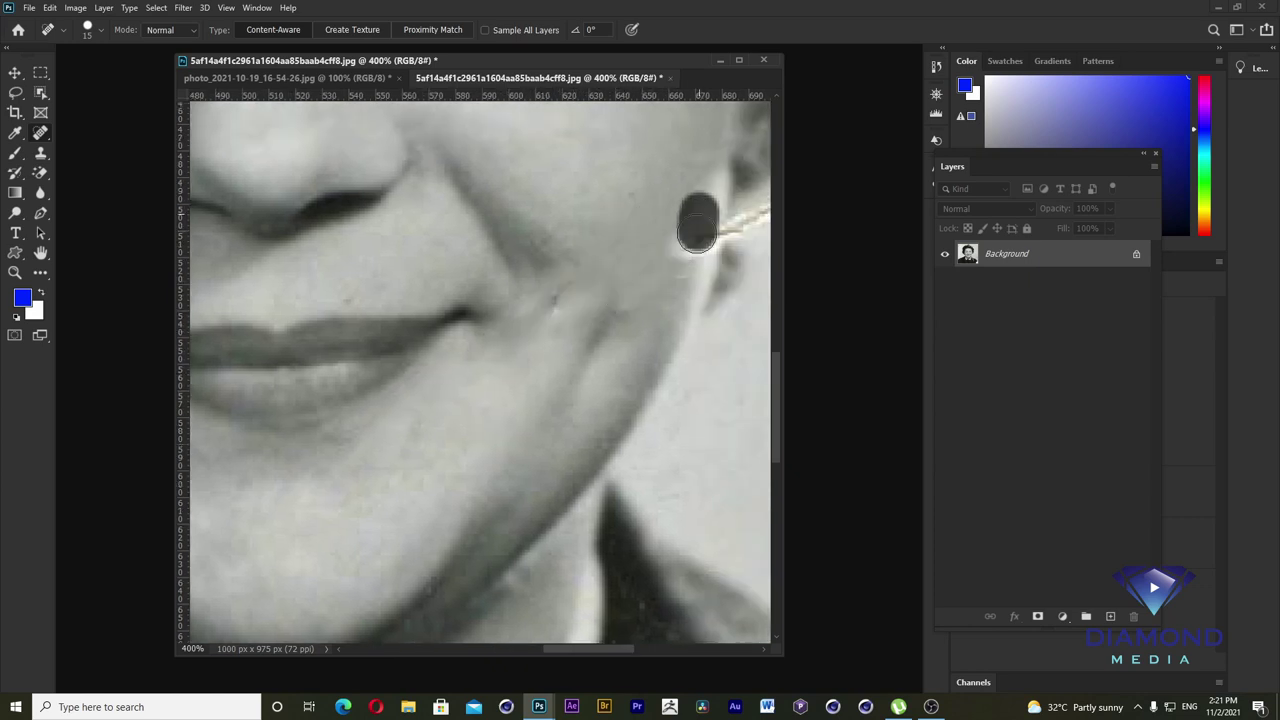
scroll(662, 300, down, 3)
scroll(662, 300, down, 1)
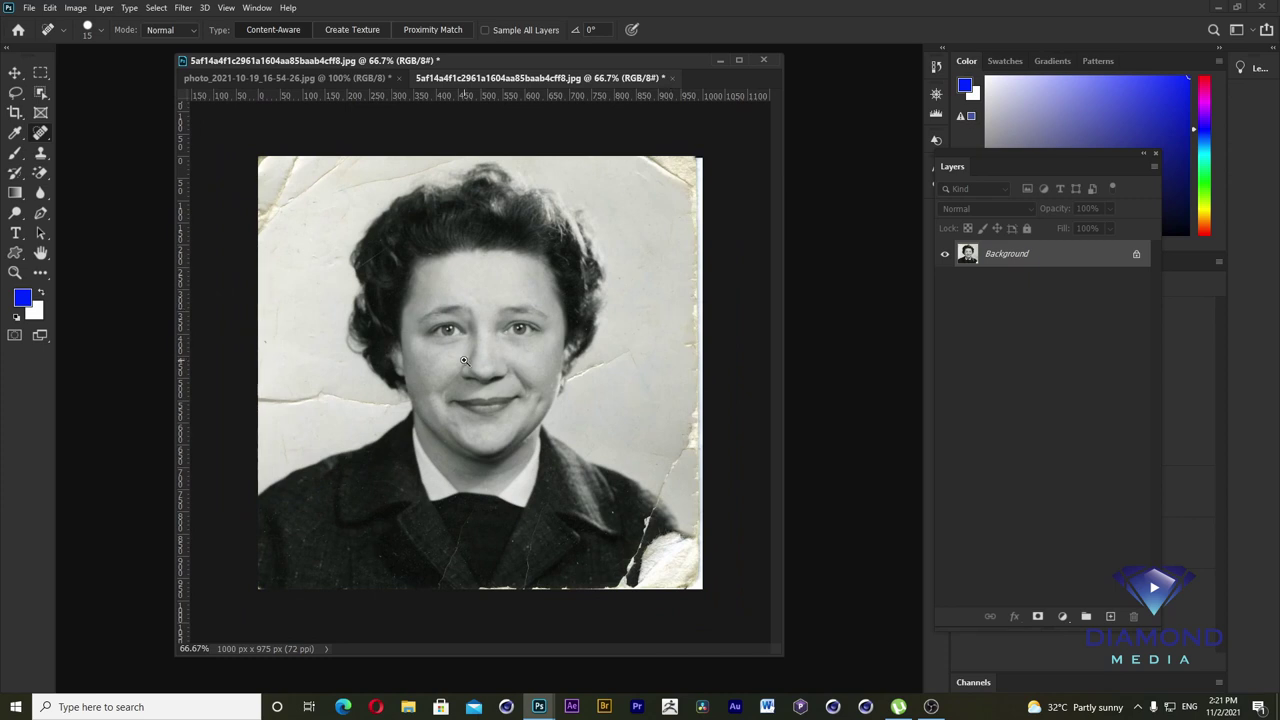
- Heal the pale scratches down the left and right sides of the dark vest, then zoom out
scroll(464, 360, up, 2)
mouse_move(417, 466)
mouse_down()
mouse_move(420, 400)
mouse_move(403, 350)
mouse_up()
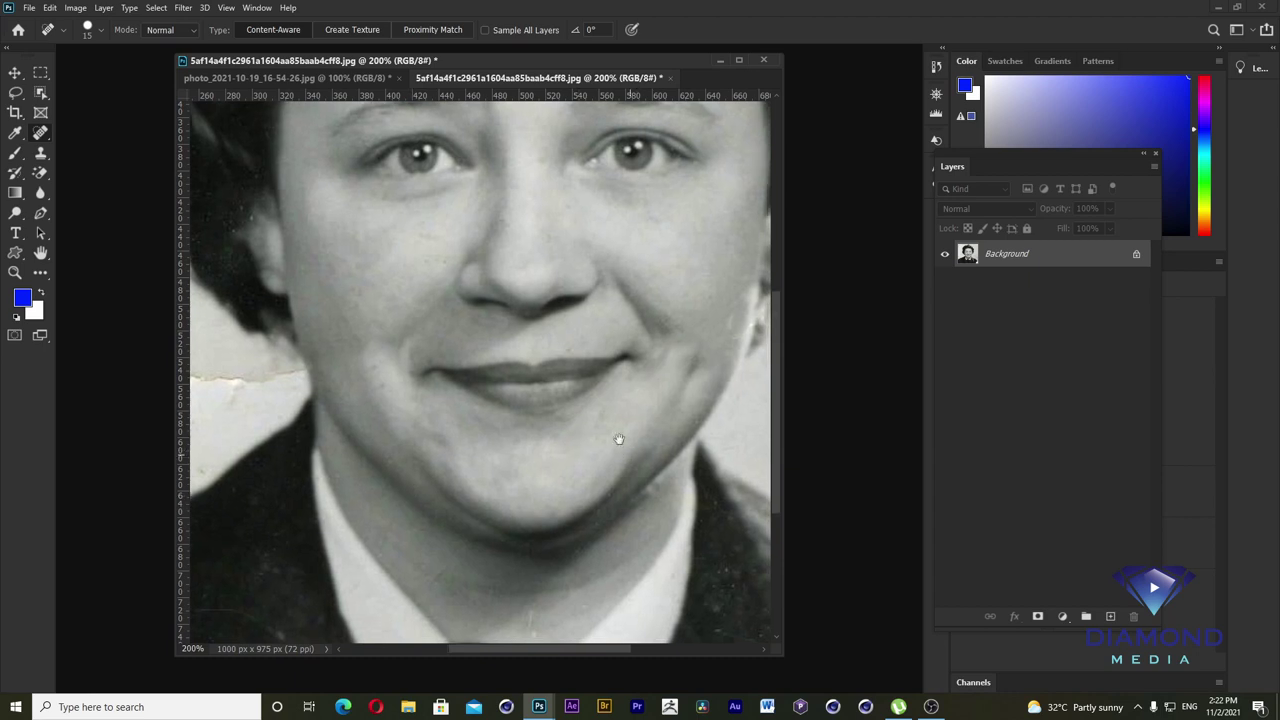
drag(619, 439, 580, 277)
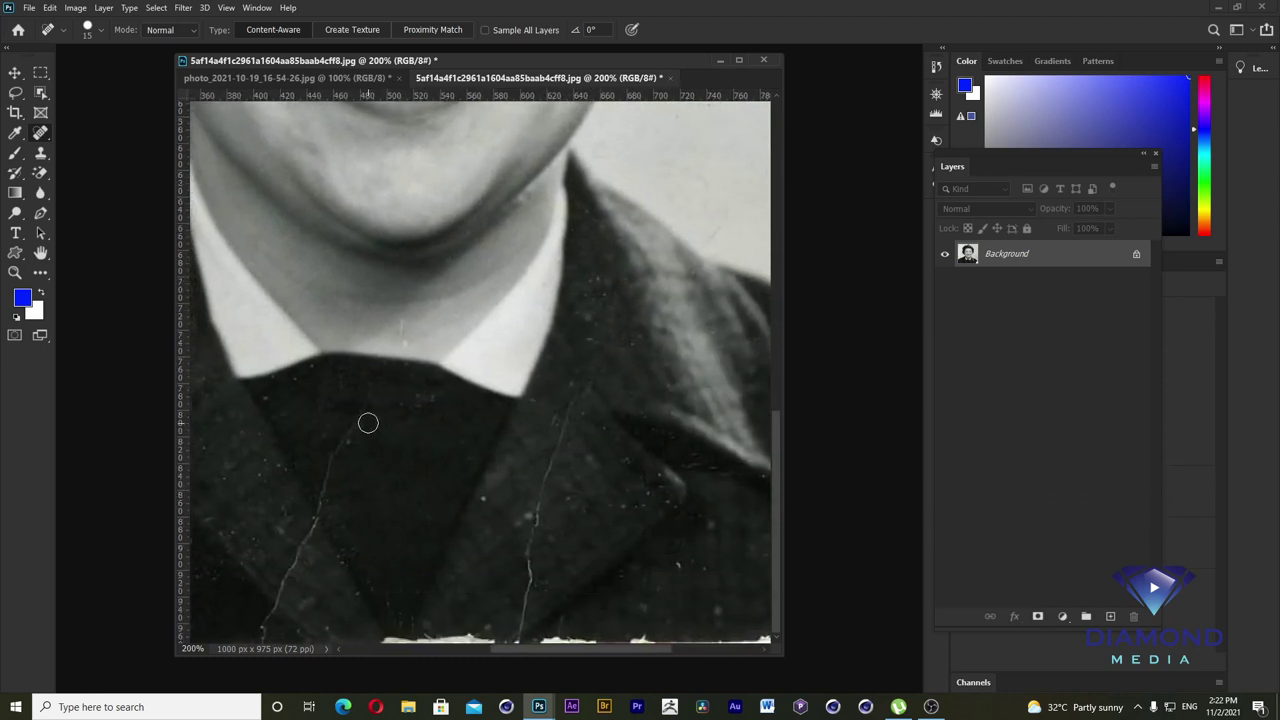
mouse_move(368, 423)
mouse_down()
mouse_move(334, 451)
mouse_move(326, 503)
mouse_move(279, 602)
mouse_up()
scroll(352, 591, left, 3)
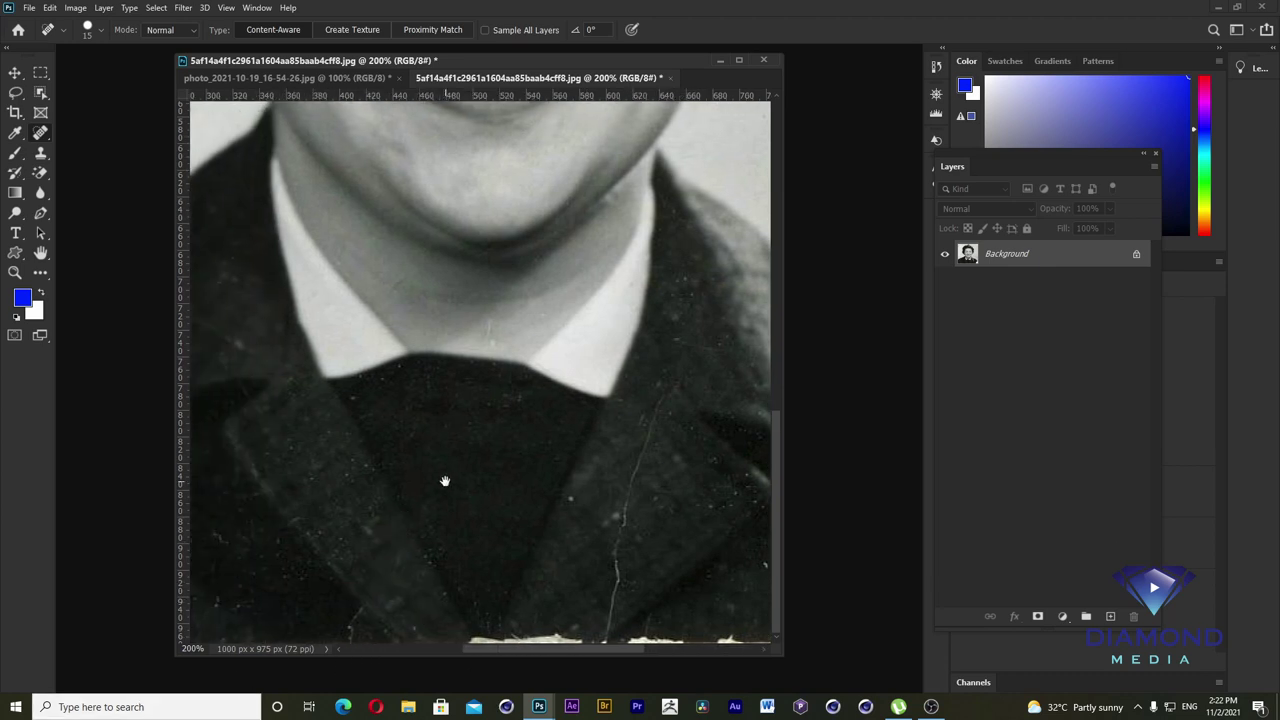
drag(678, 378, 618, 586)
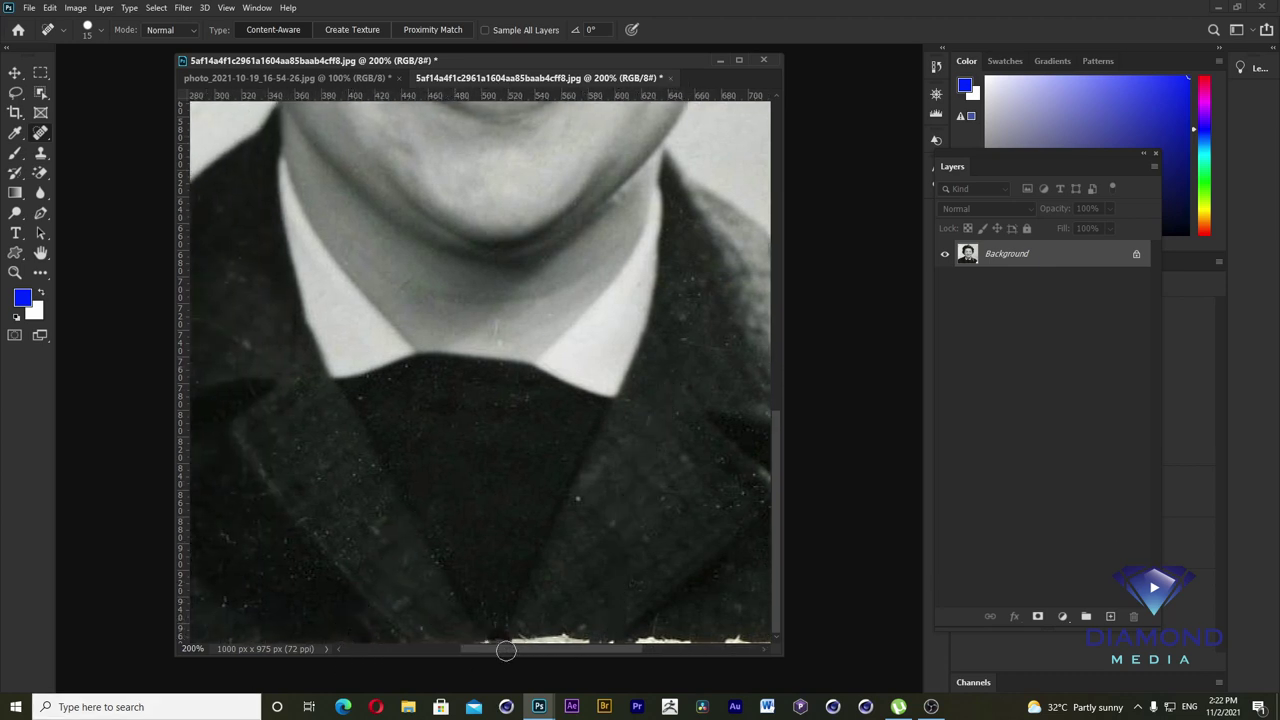
scroll(517, 320, right, 10)
scroll(612, 308, down, 1)
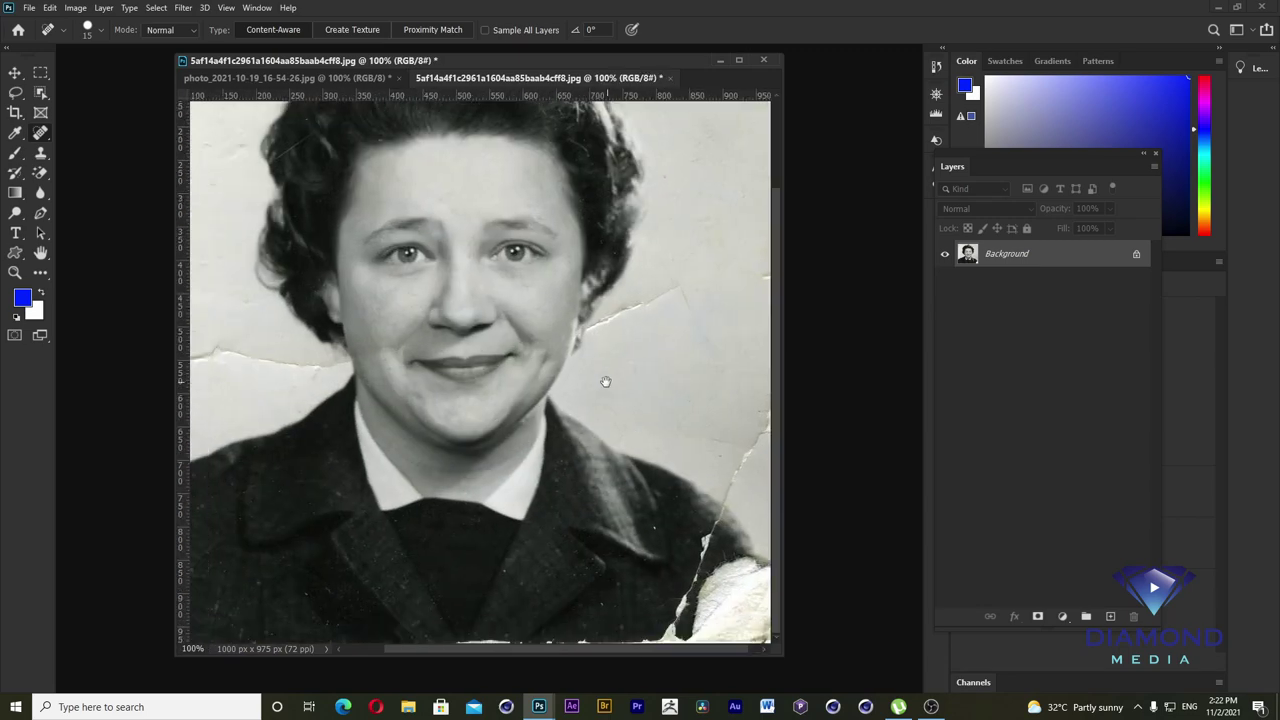
scroll(603, 380, down, 1)
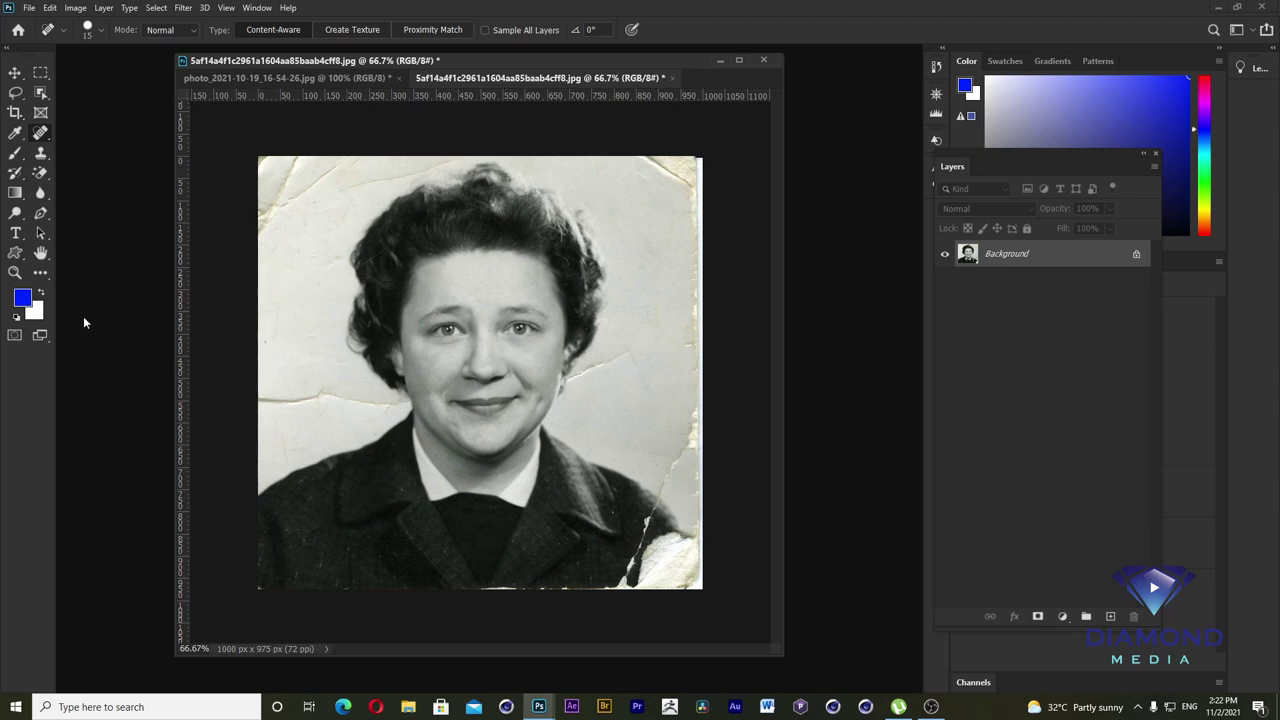
- Draw a Pen path around the jacket area at the photo's lower-left corner
click(42, 213)
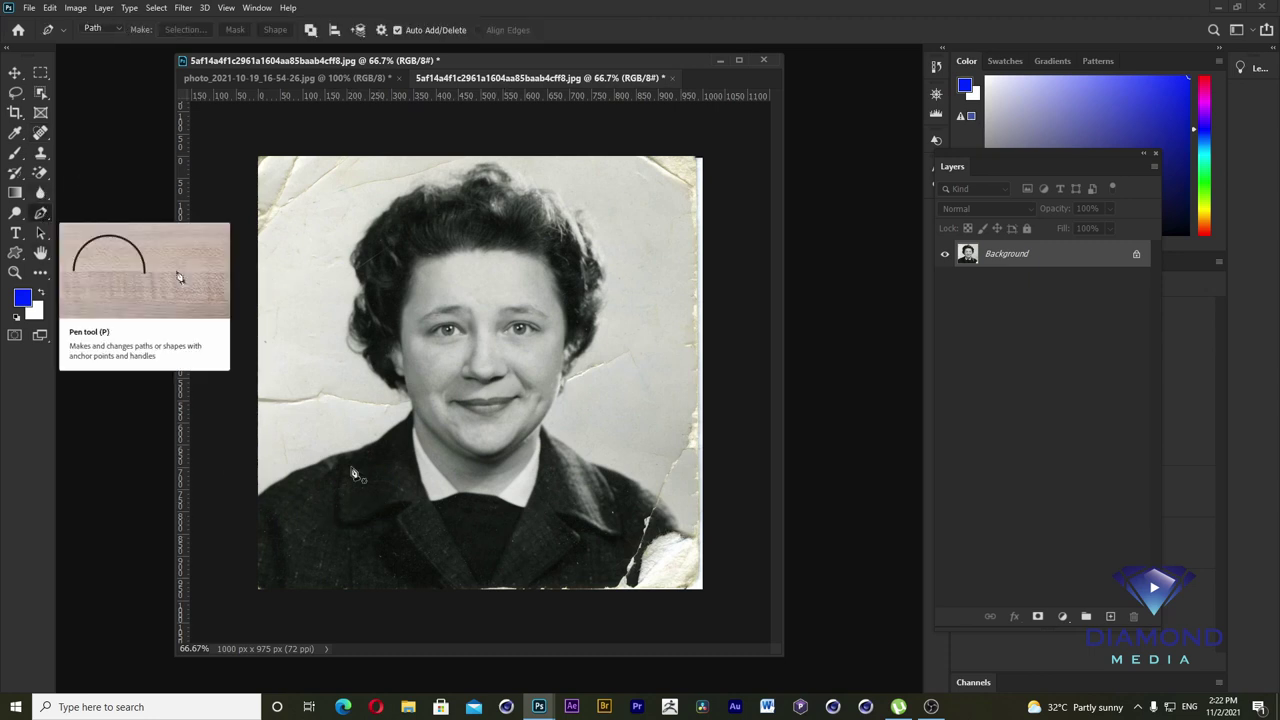
click(364, 561)
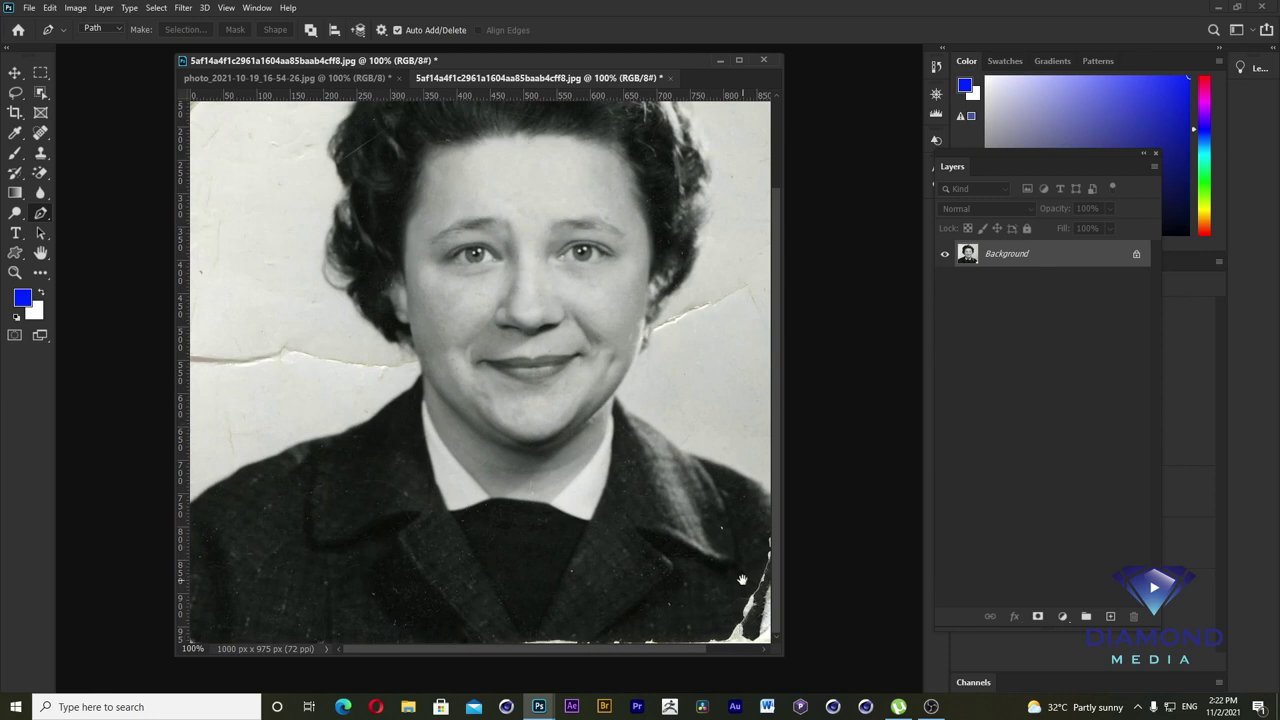
click(310, 446)
key(ctrl+minus)
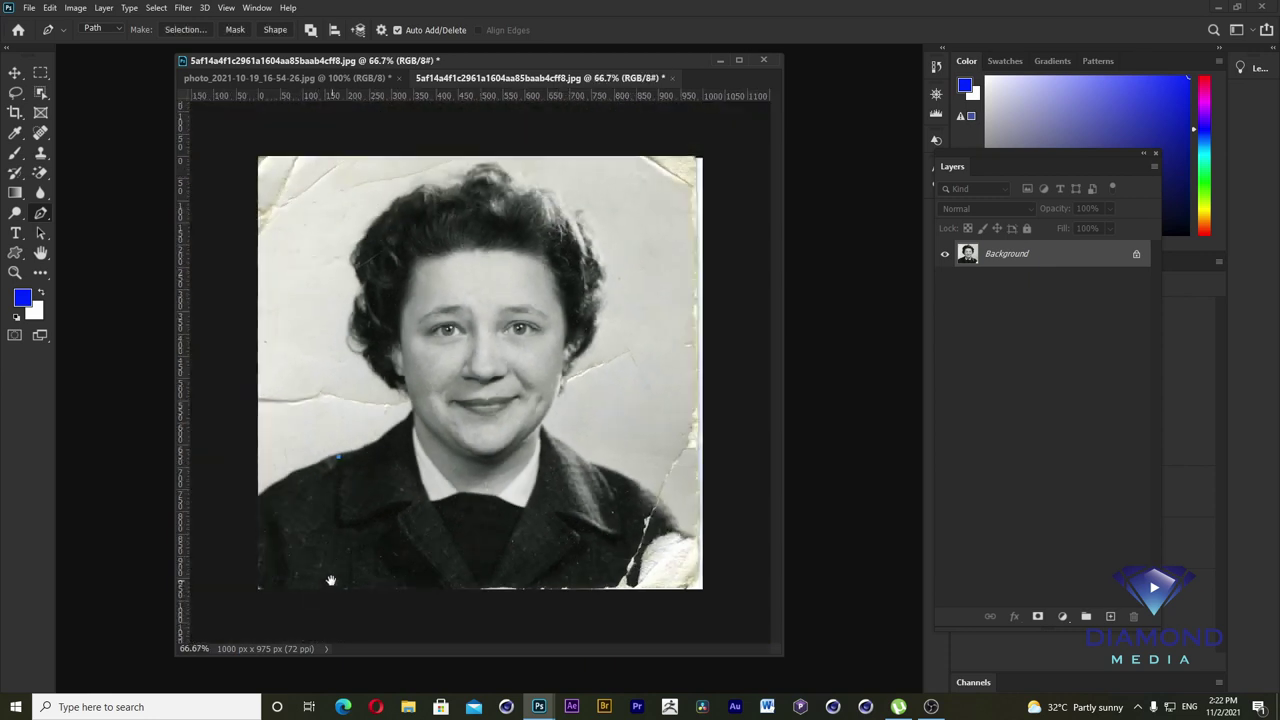
click(329, 590)
click(256, 590)
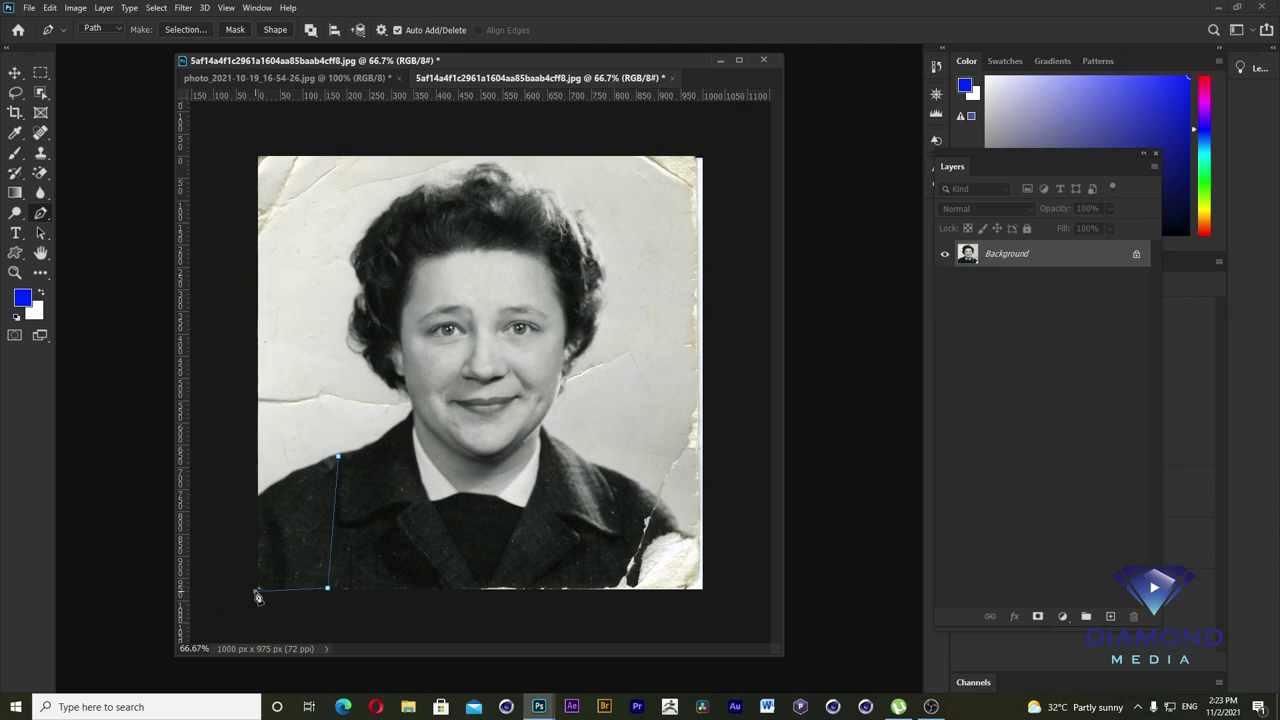
click(256, 493)
- Convert the path into a selection with Make Selection
right_click(316, 498)
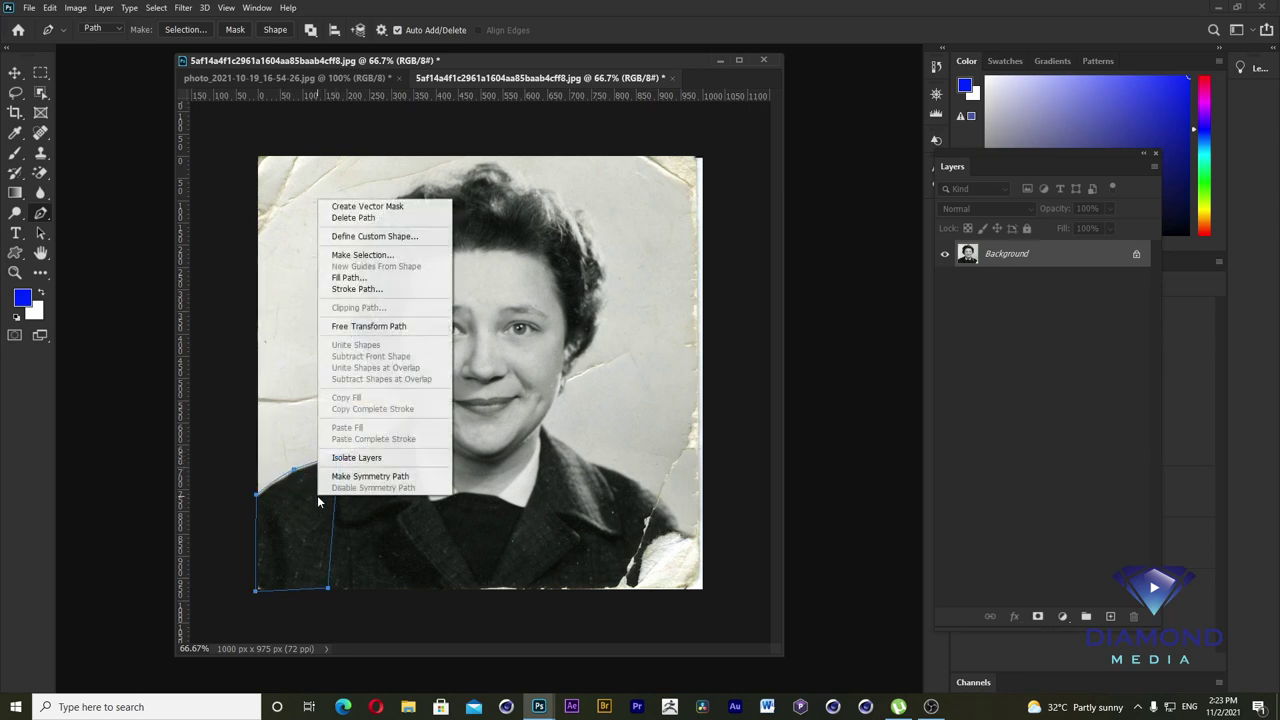
click(377, 254)
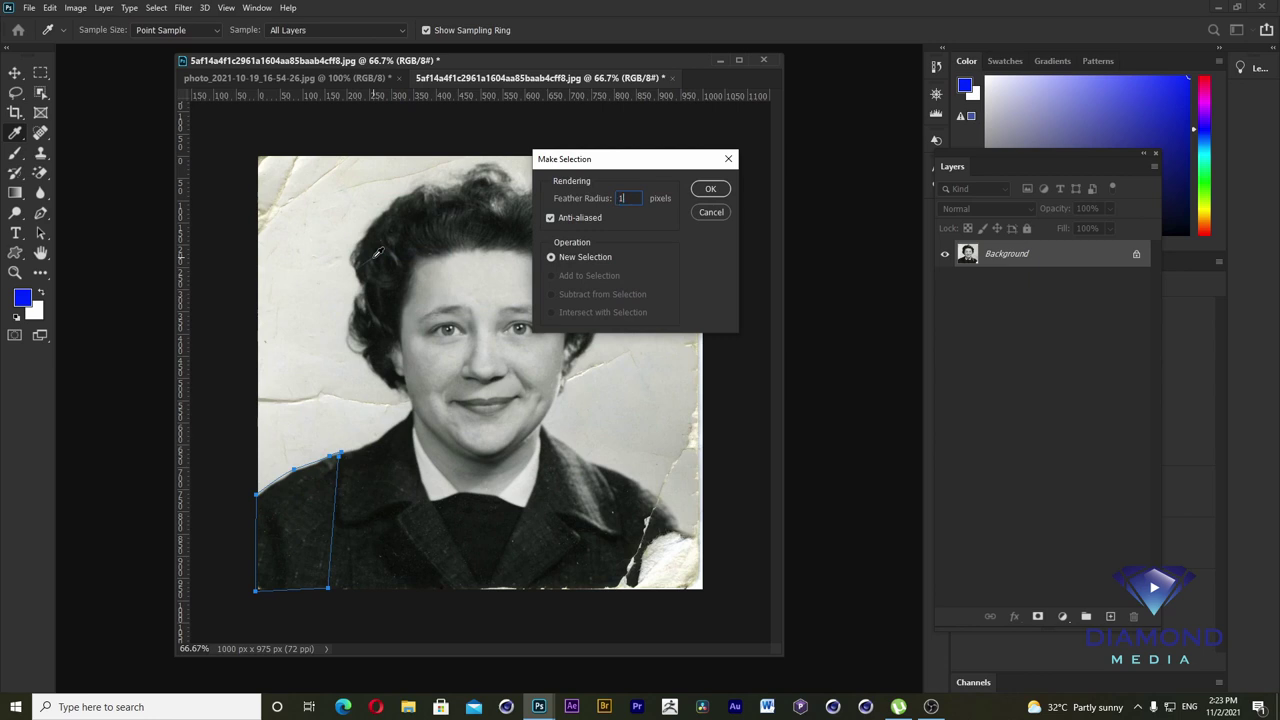
key(Return)
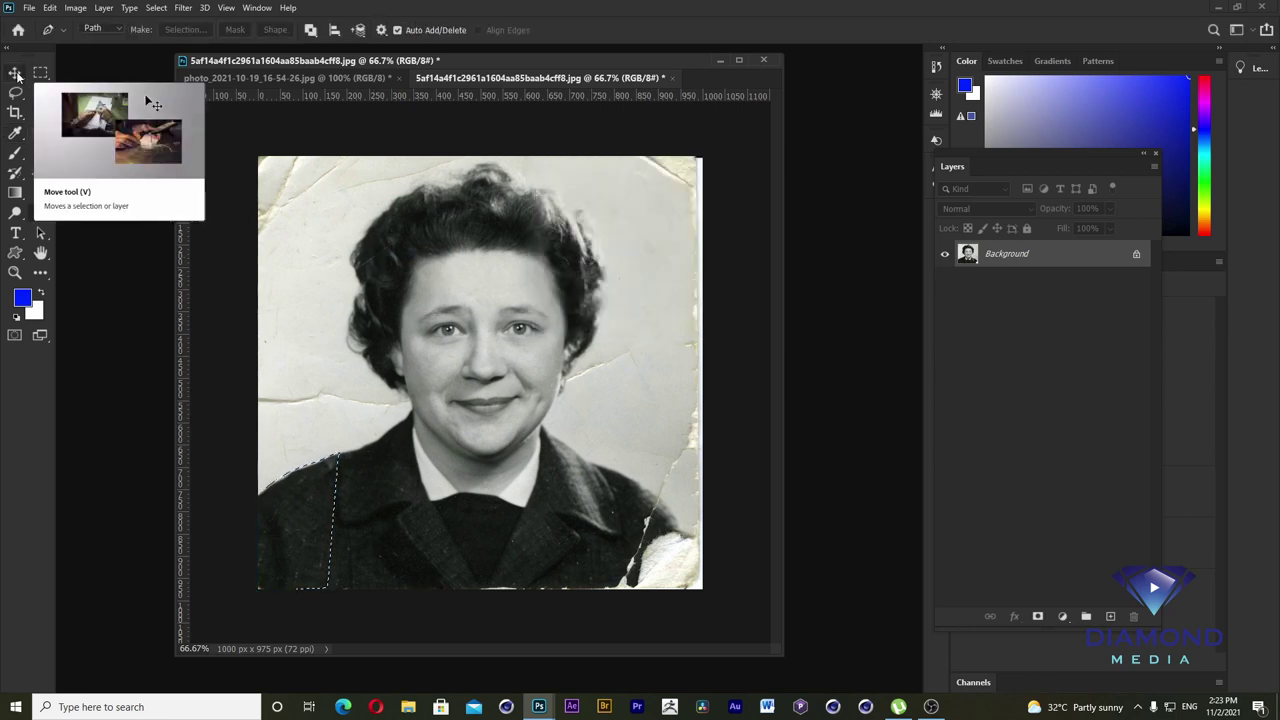
- Copy the selected jacket patch to Layer 1 and move it toward the torn lower-right corner
click(16, 74)
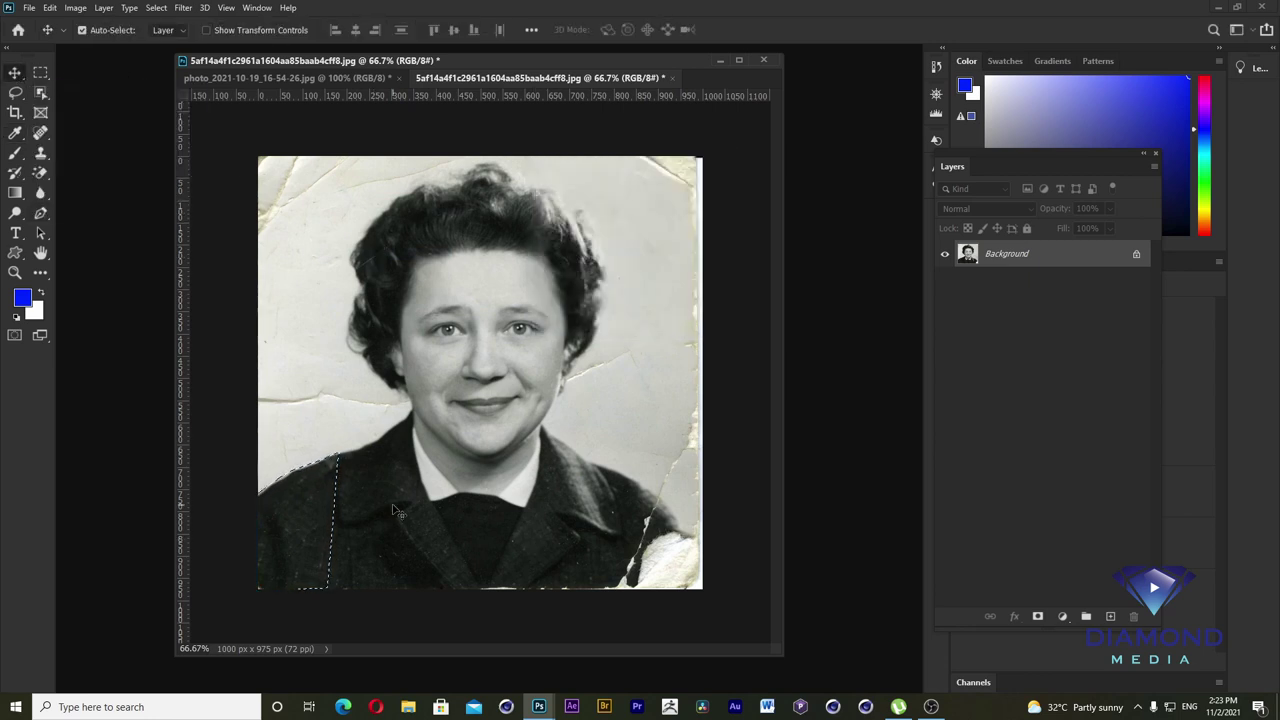
key(ctrl)
drag(320, 516, 482, 508)
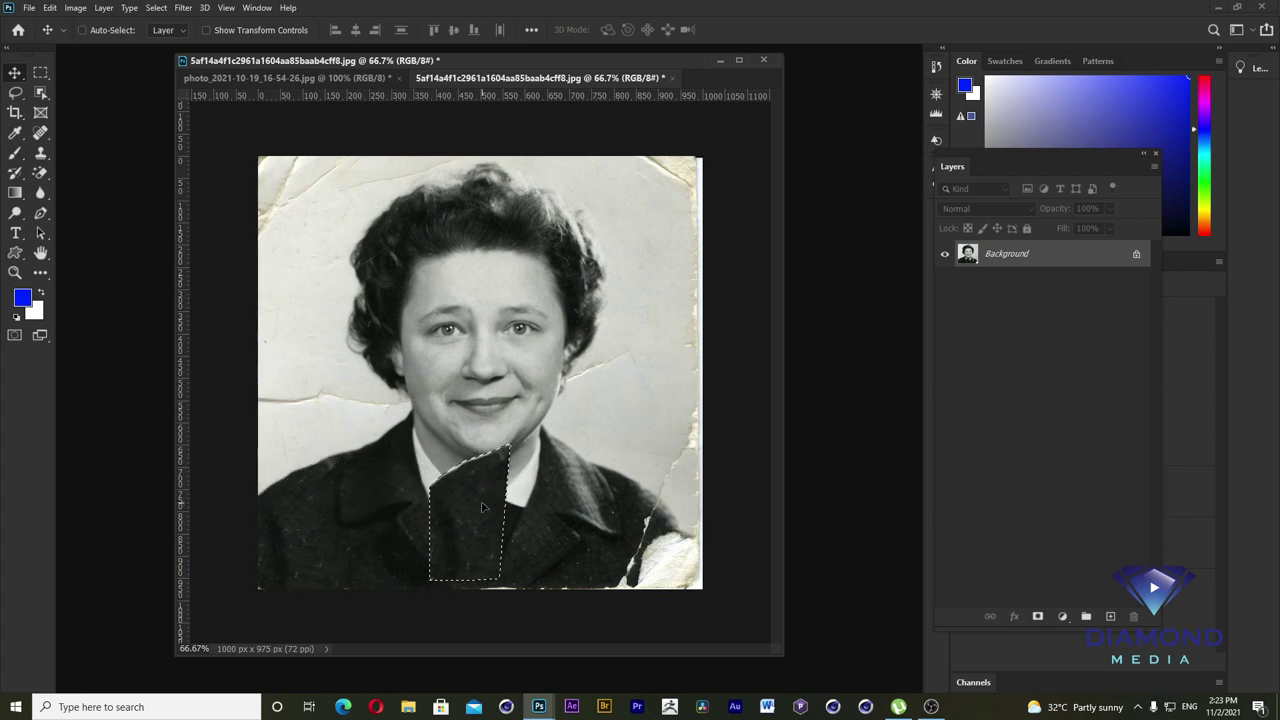
key(ctrl+z)
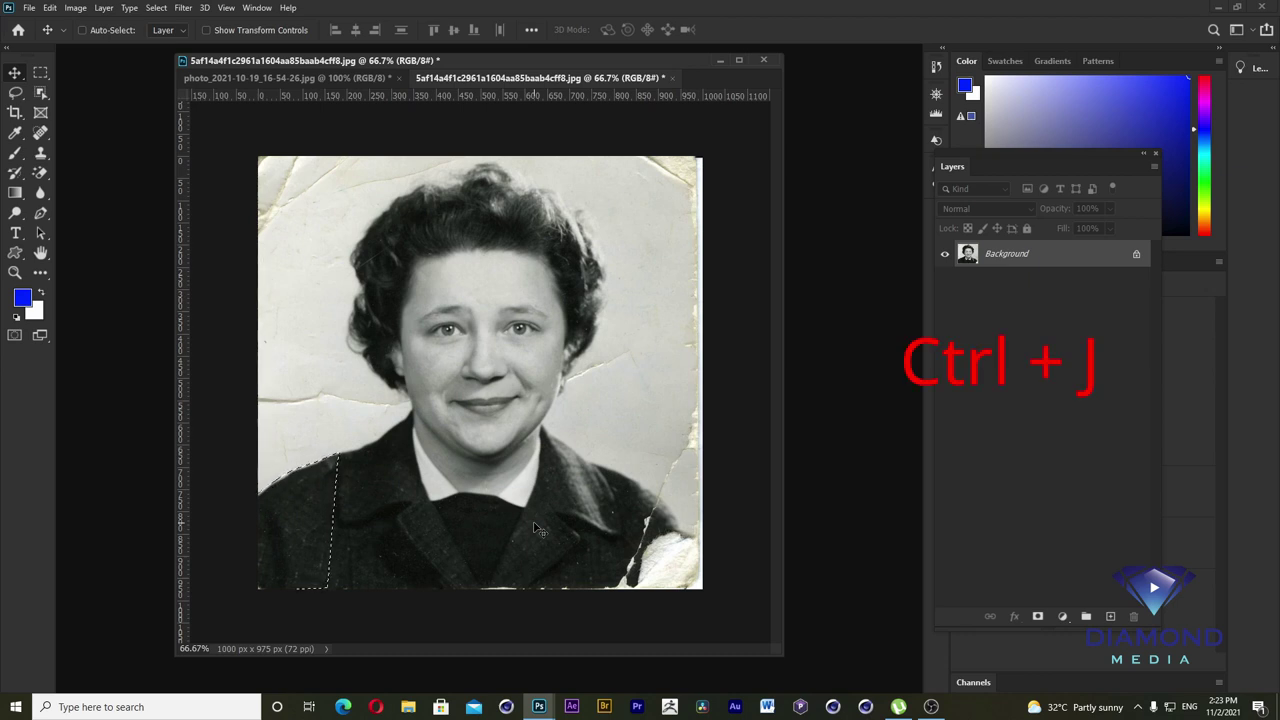
key(ctrl+j)
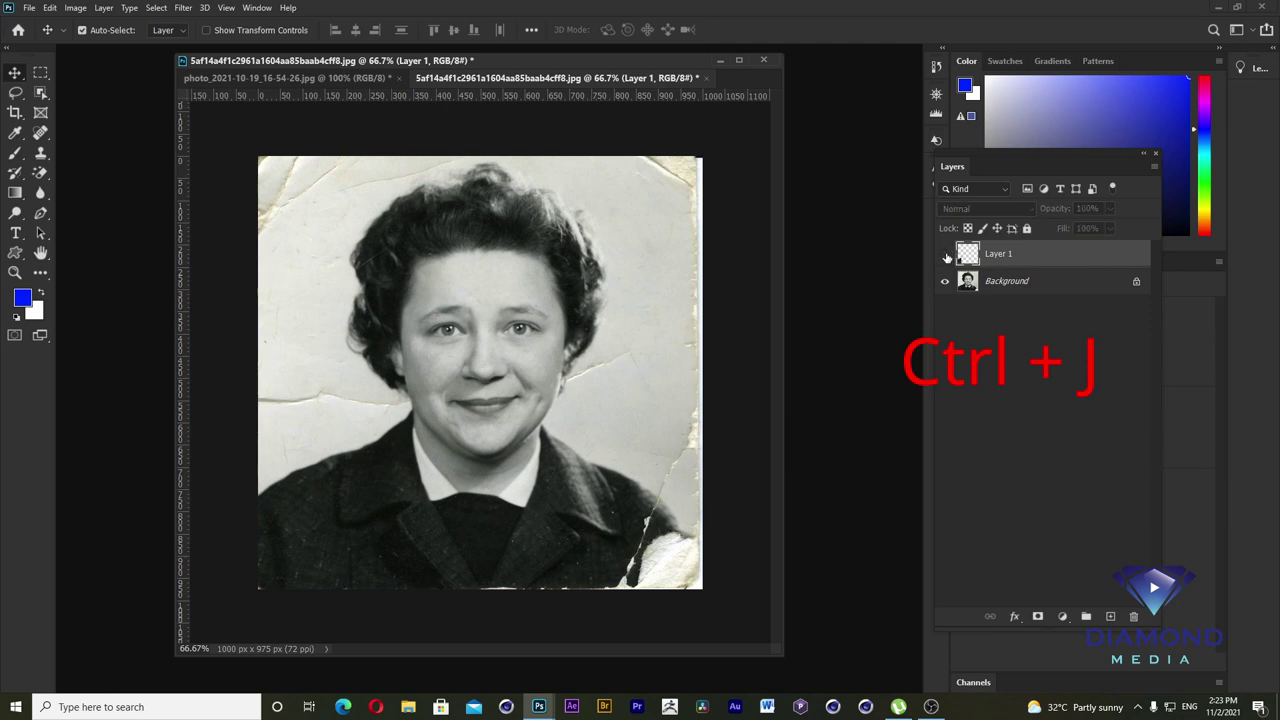
mouse_move(480, 545)
mouse_down()
mouse_move(496, 516)
mouse_move(660, 552)
mouse_up()
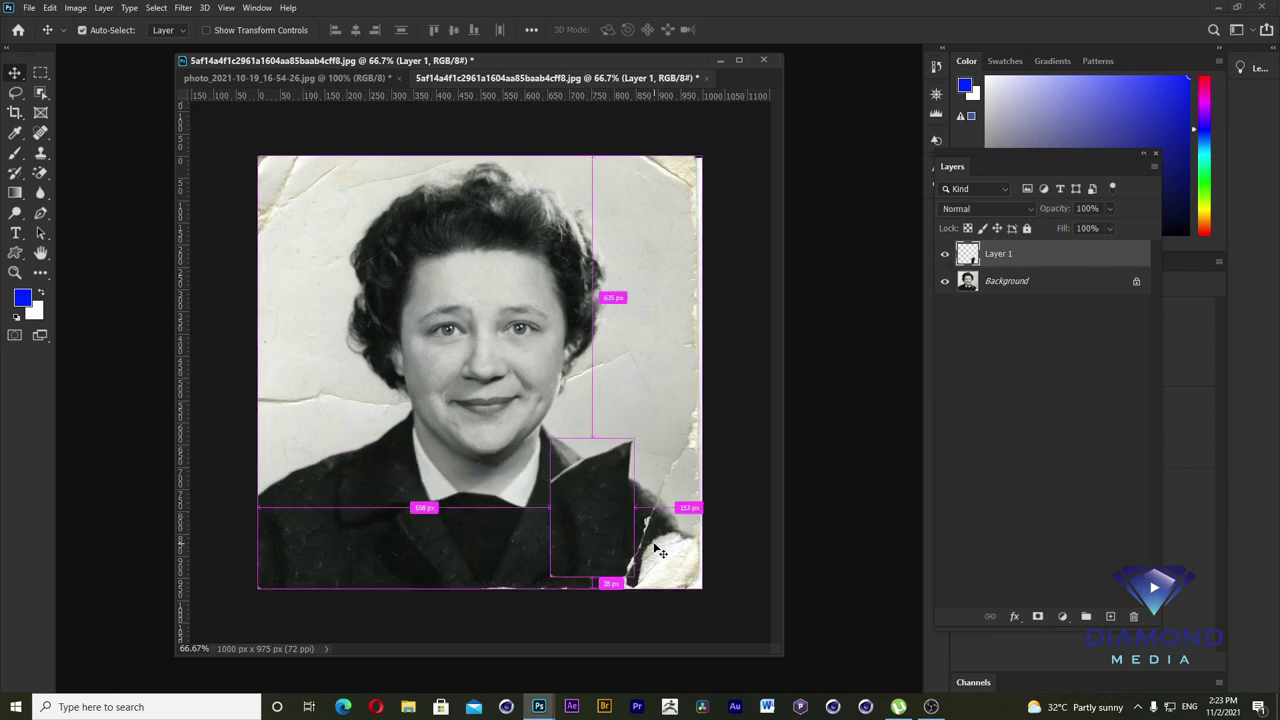
- Flip the patch horizontally and rotate it to fit the torn corner
click(50, 9)
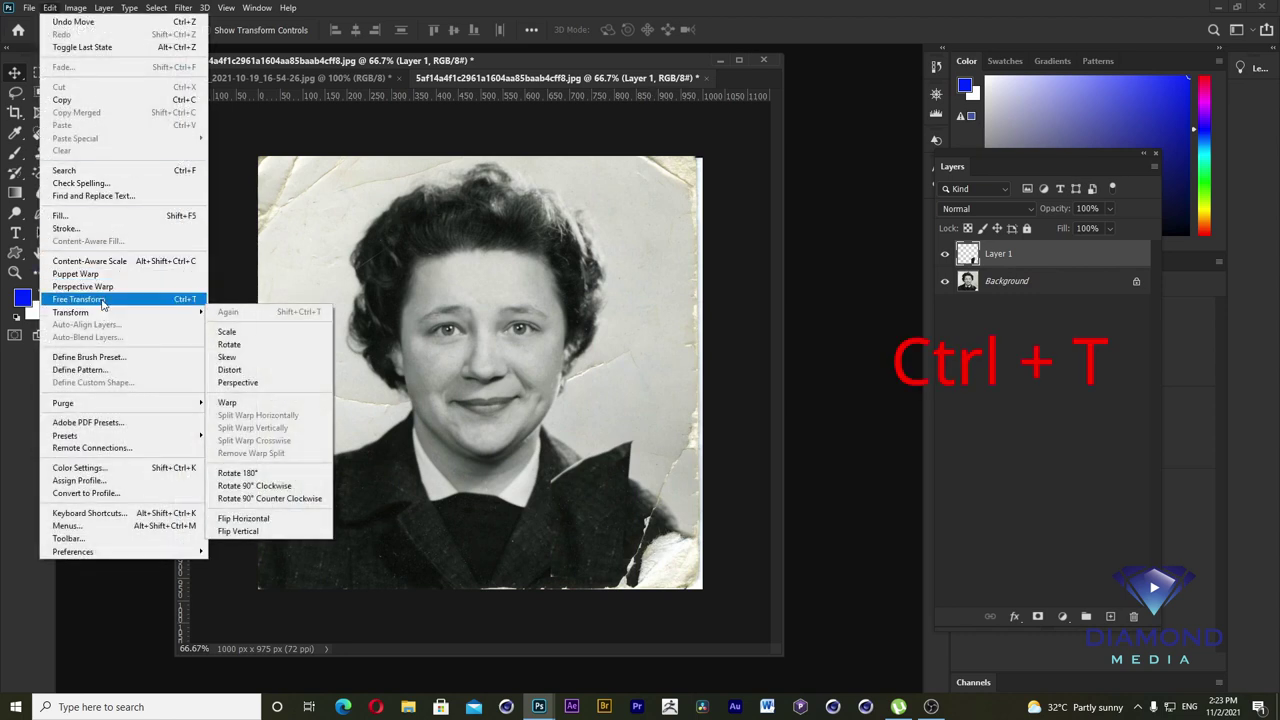
click(103, 300)
right_click(601, 516)
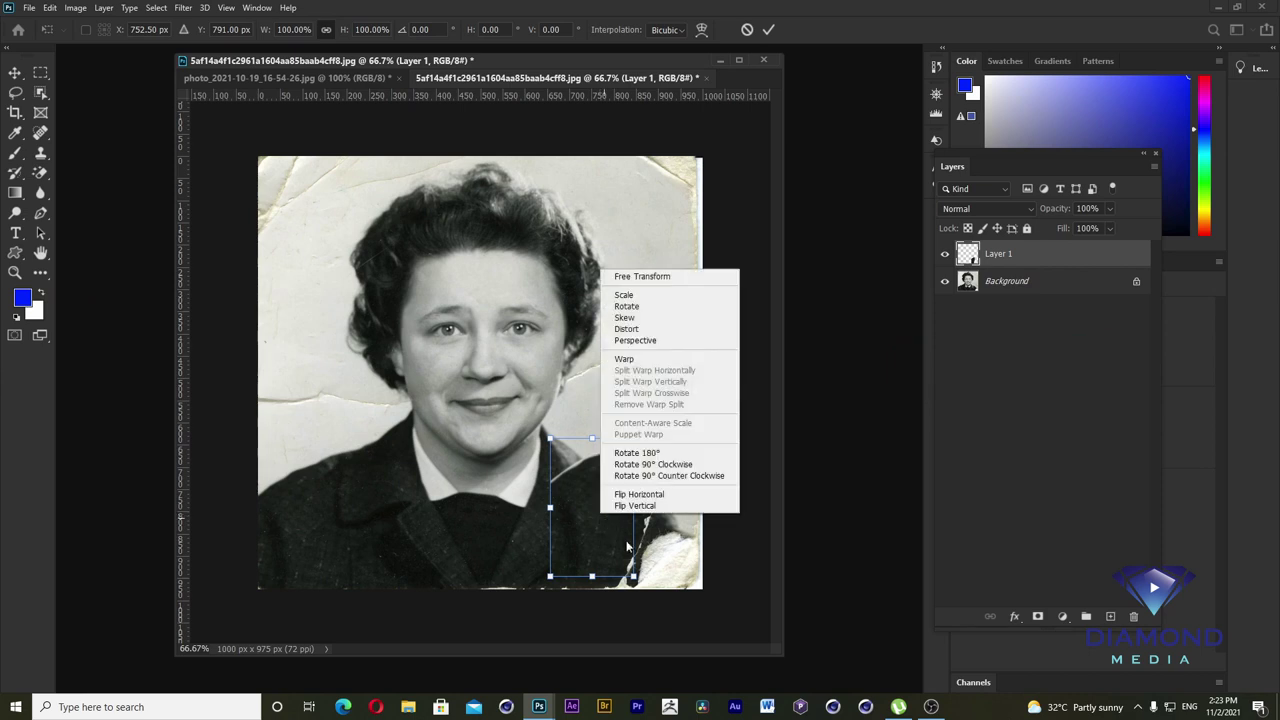
click(651, 496)
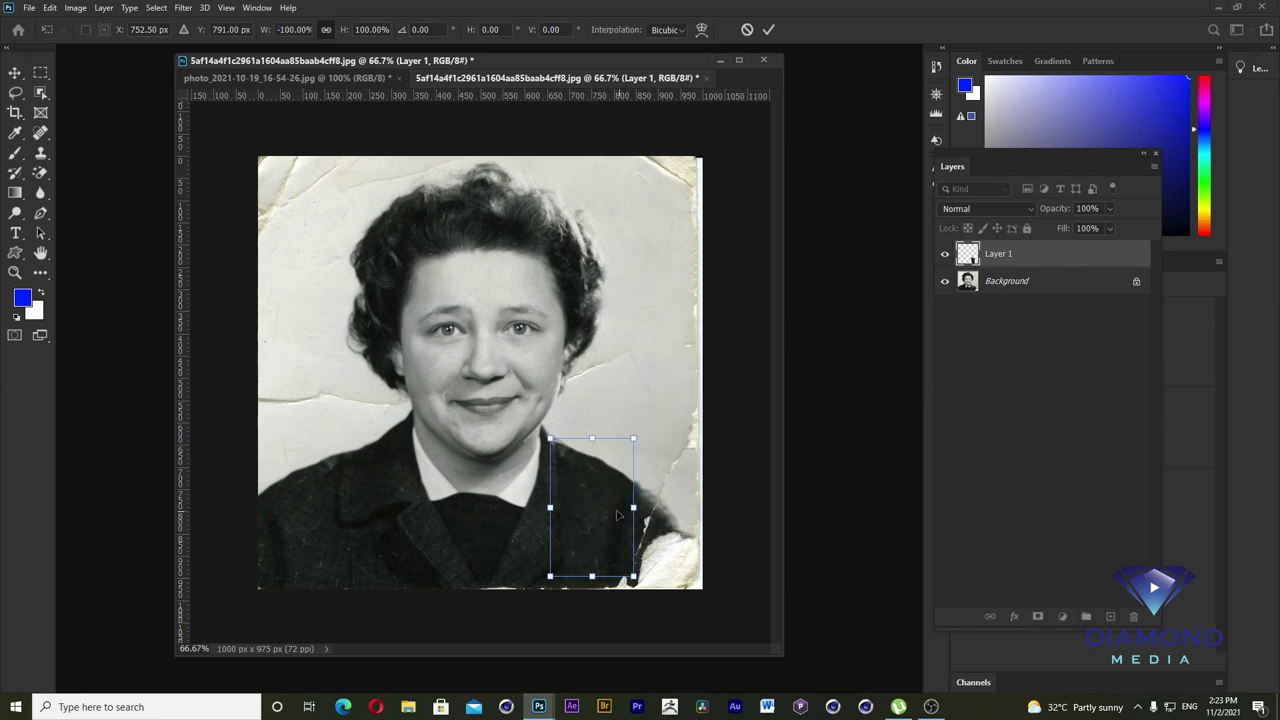
drag(619, 511, 683, 549)
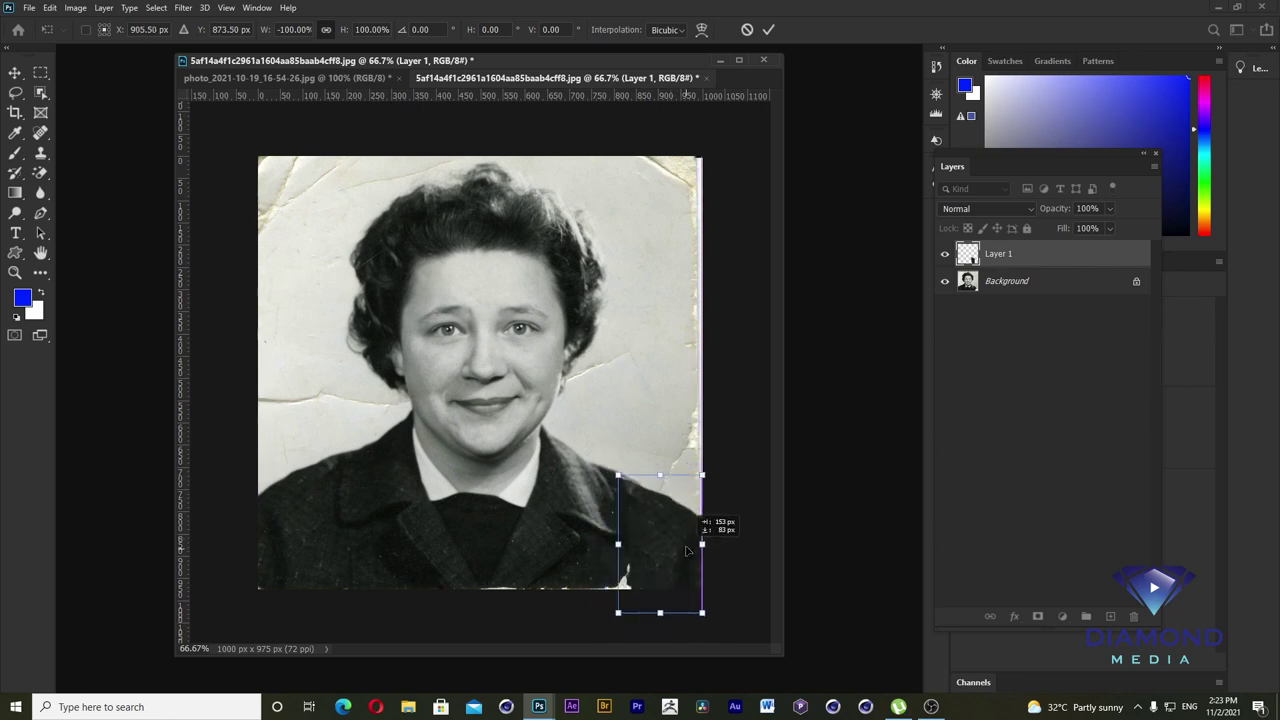
drag(718, 498, 664, 512)
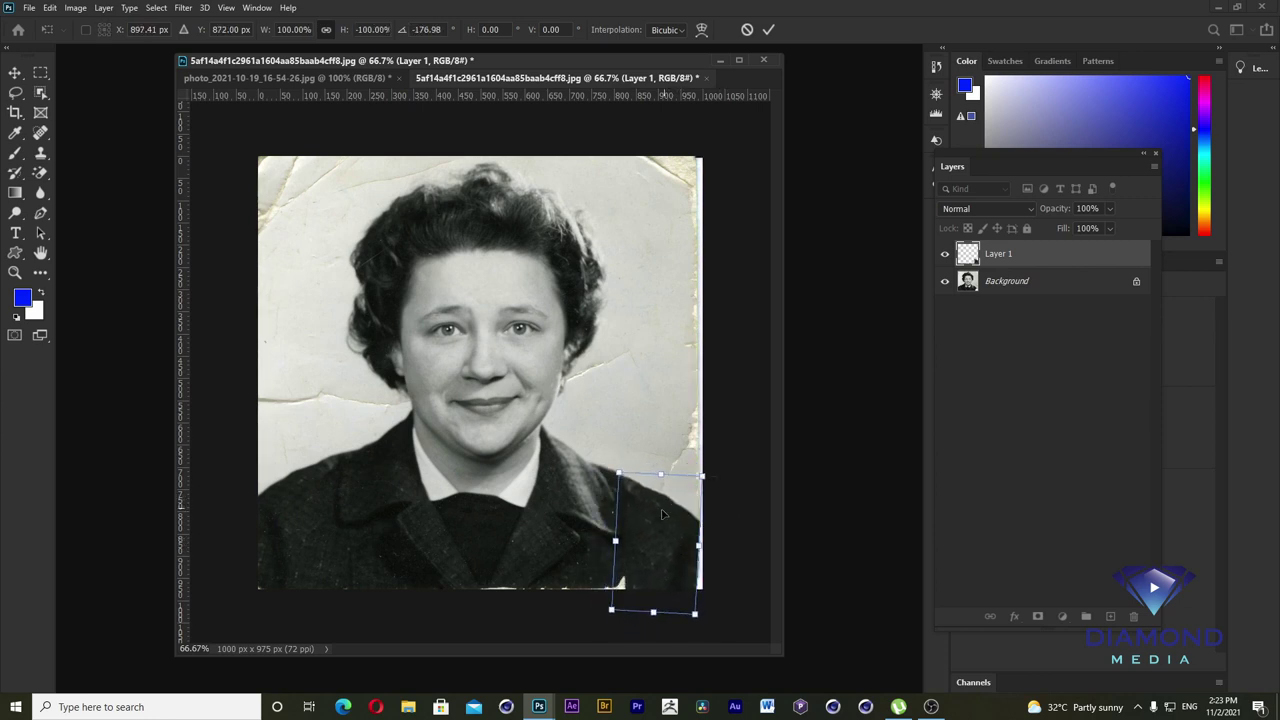
key(Return)
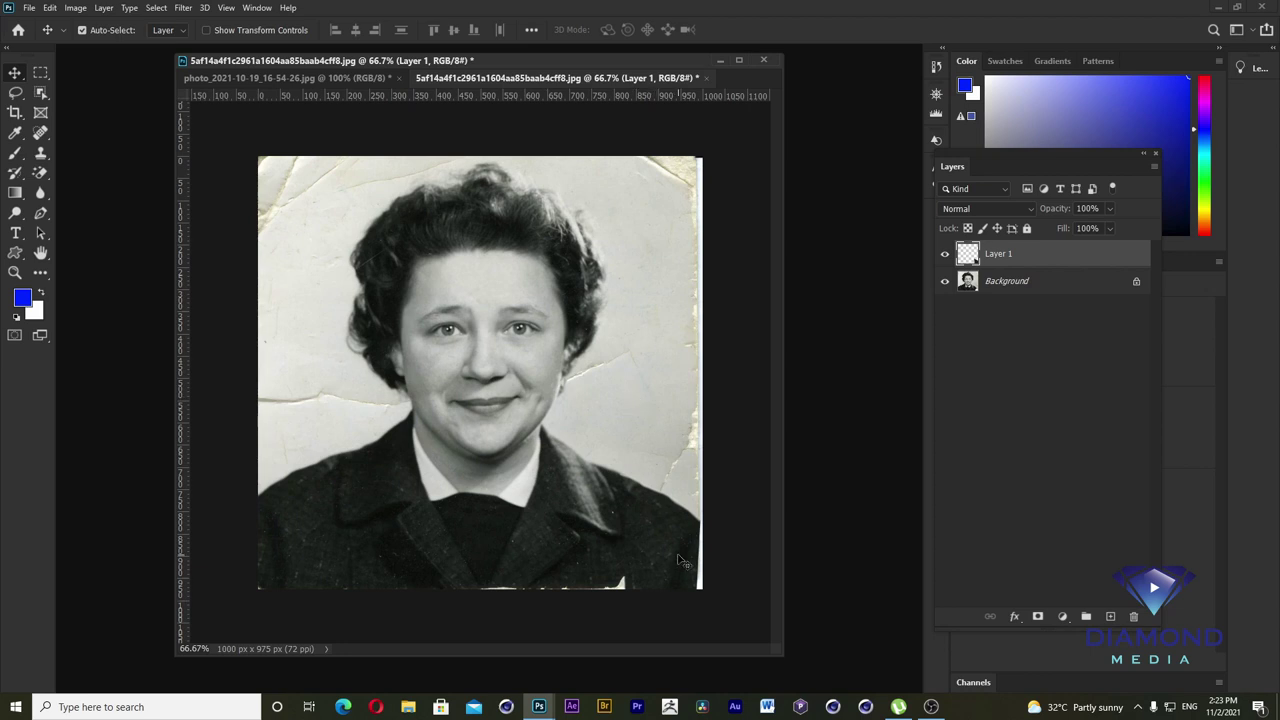
- Stretch the patch's lower corners to fully cover the torn corner
key(ctrl)
key(ctrl+t)
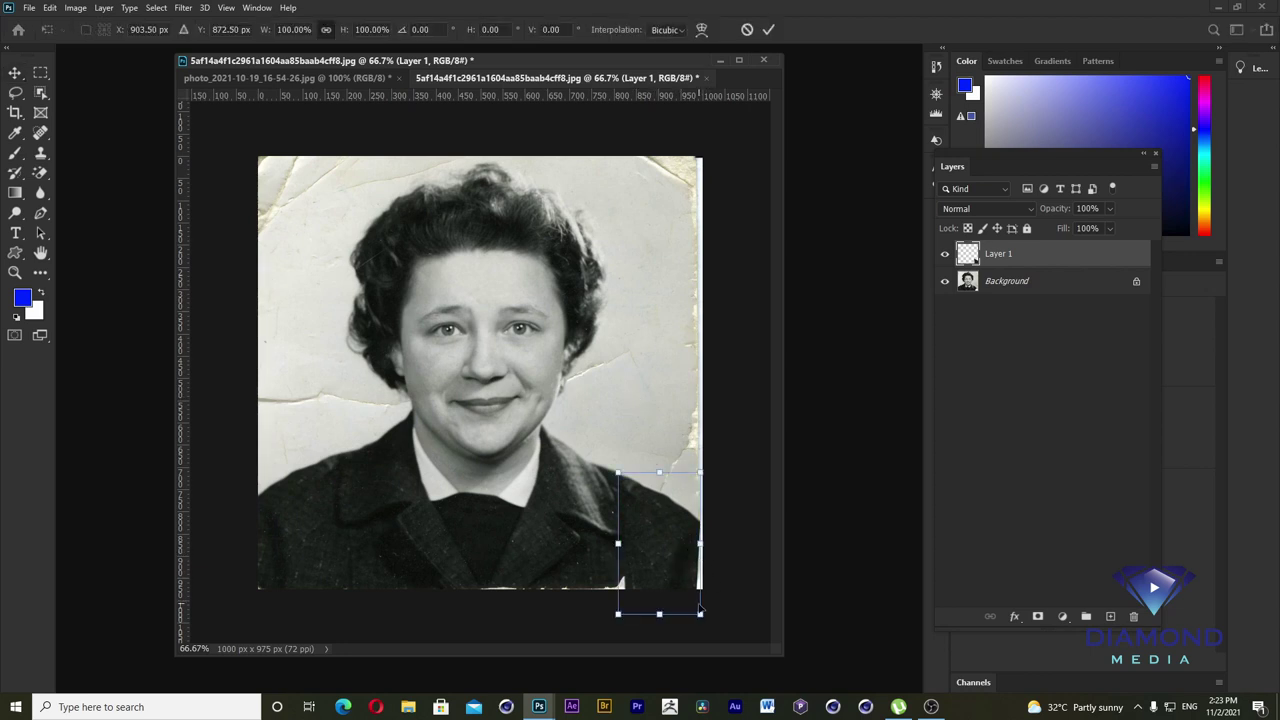
drag(702, 608, 709, 623)
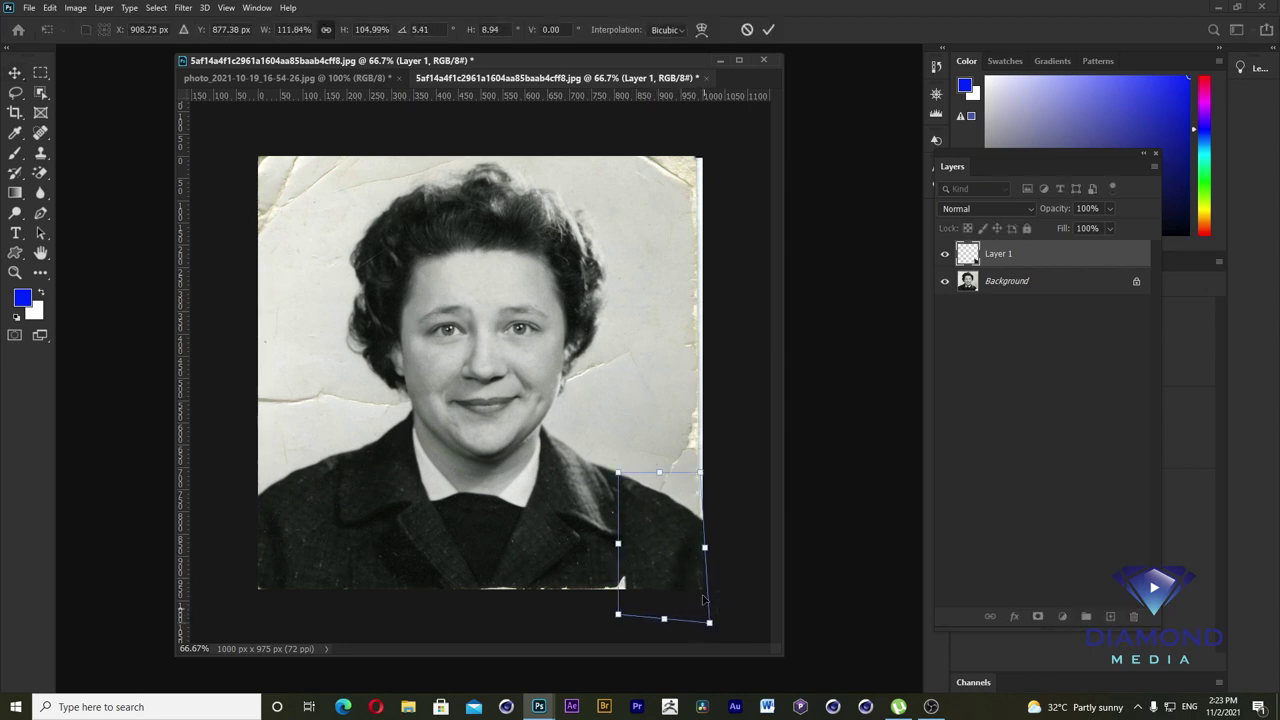
drag(618, 615, 613, 617)
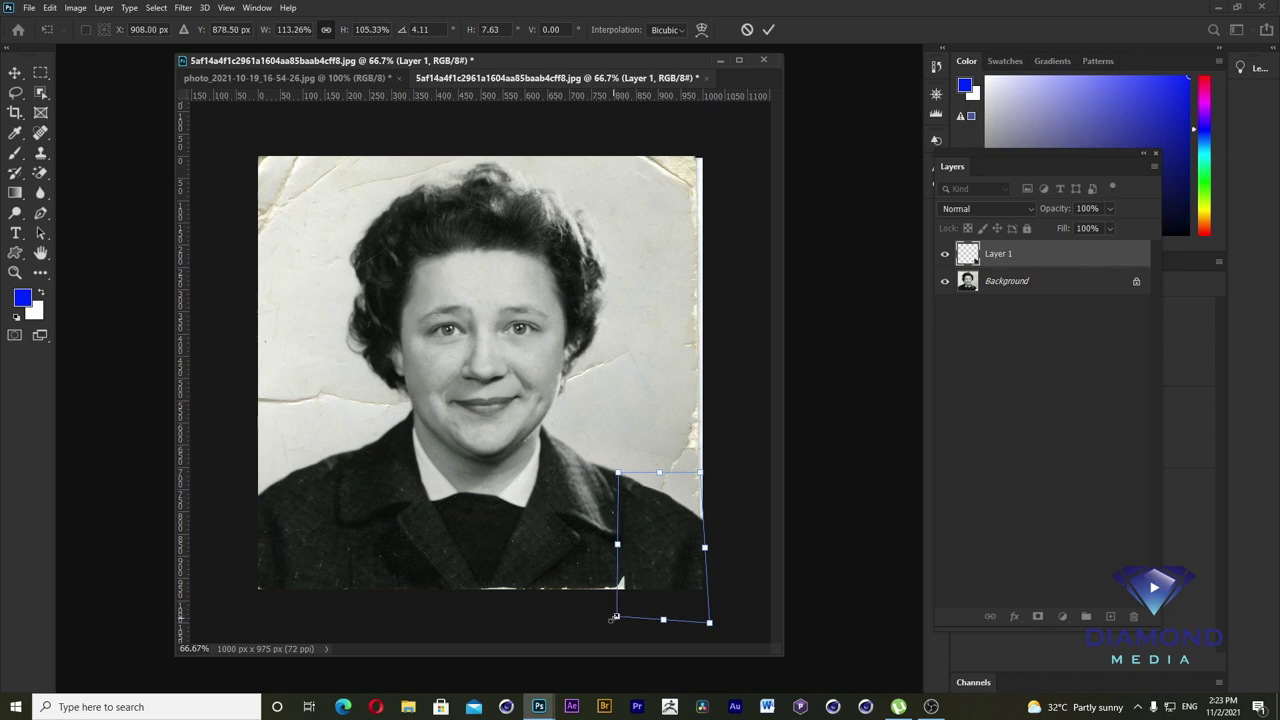
key(Return)
key(ctrl)
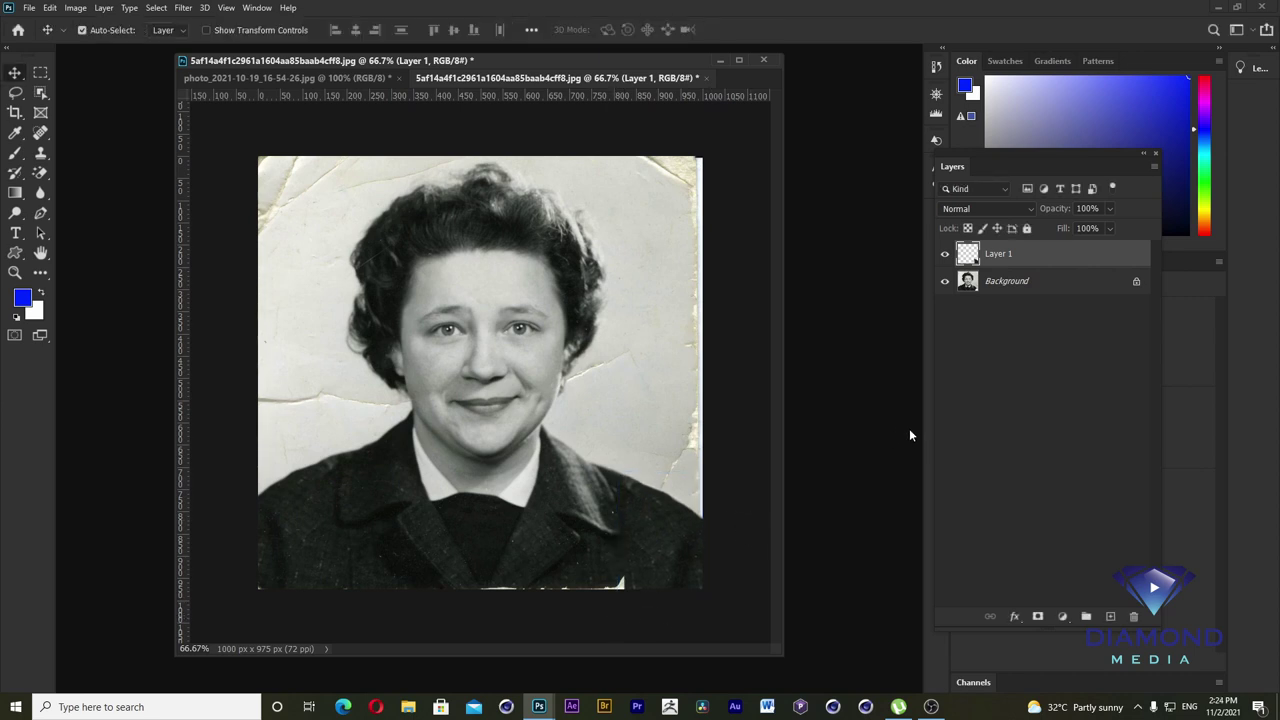
- Select Layer 1 together with Background and merge them with Ctrl+E
click(1029, 282)
ctrl+click(1033, 262)
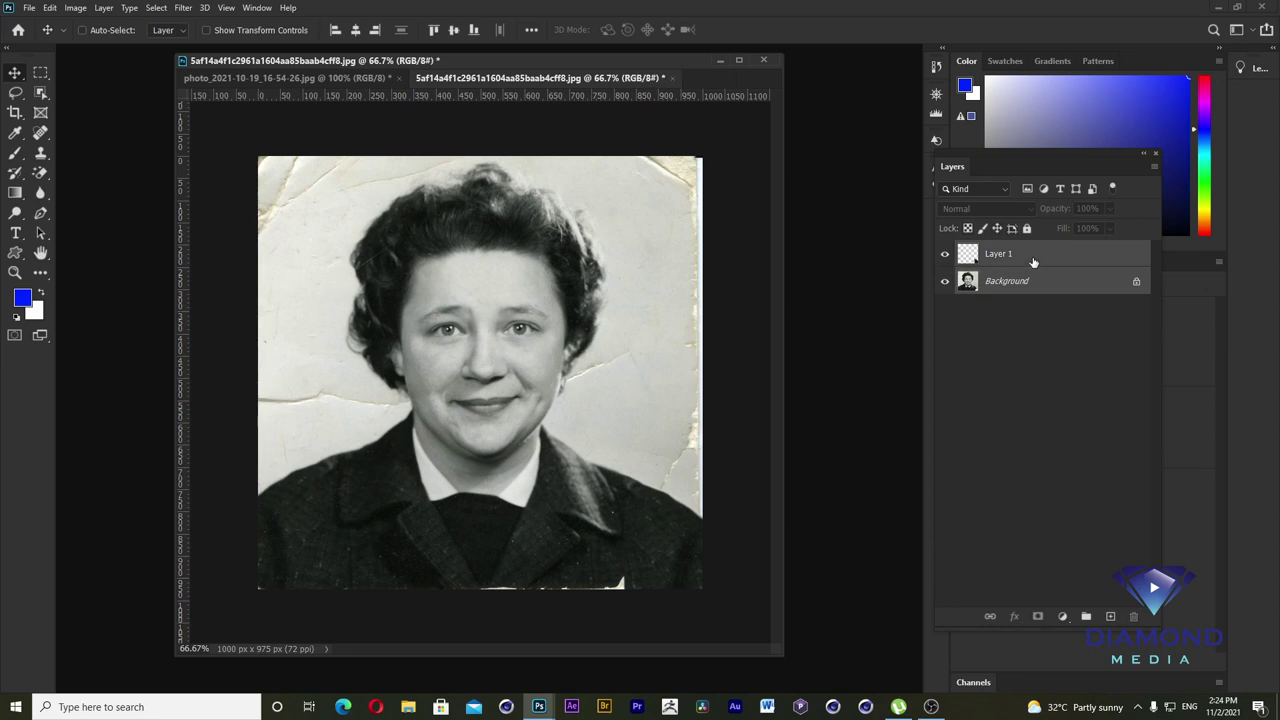
click(1032, 313)
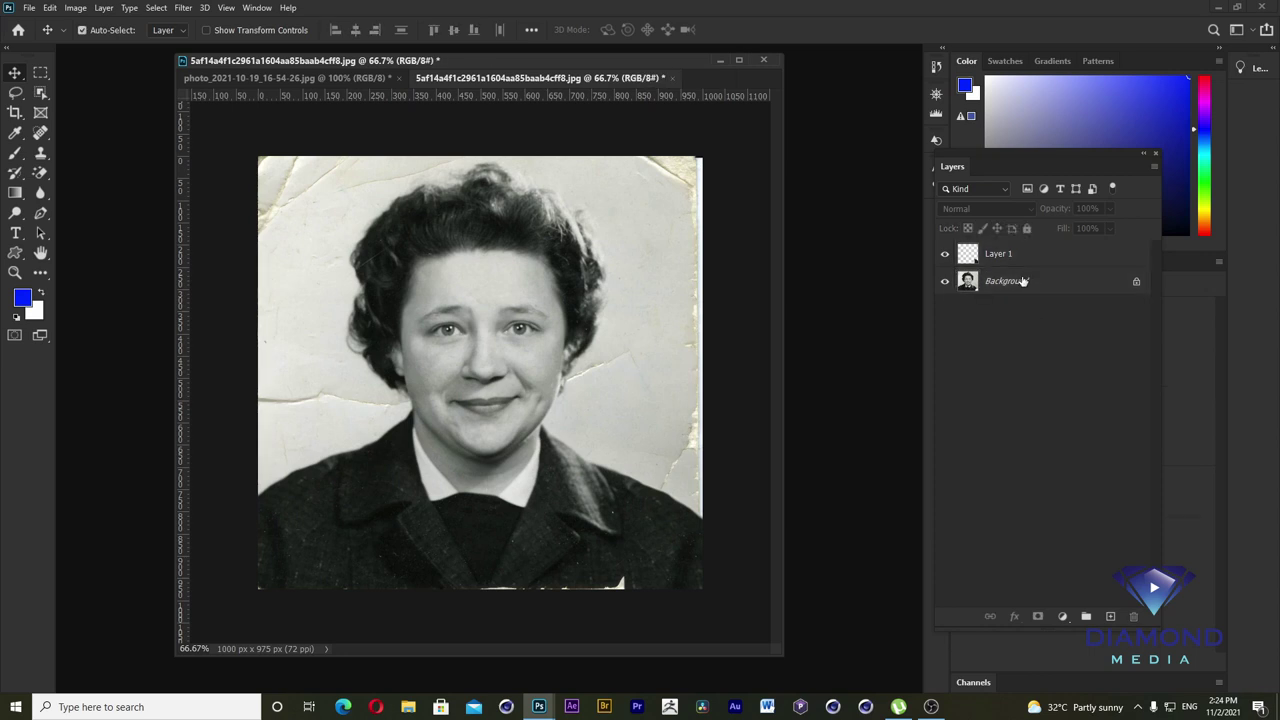
click(1020, 283)
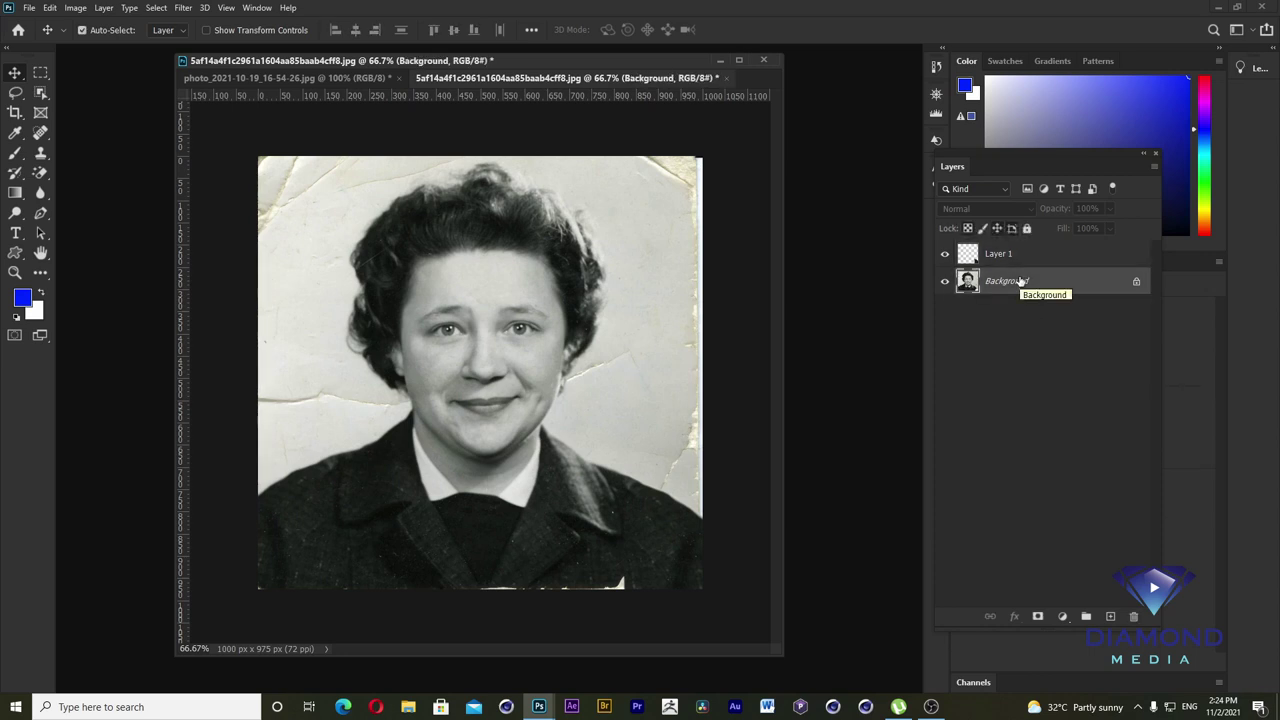
ctrl+click(1015, 258)
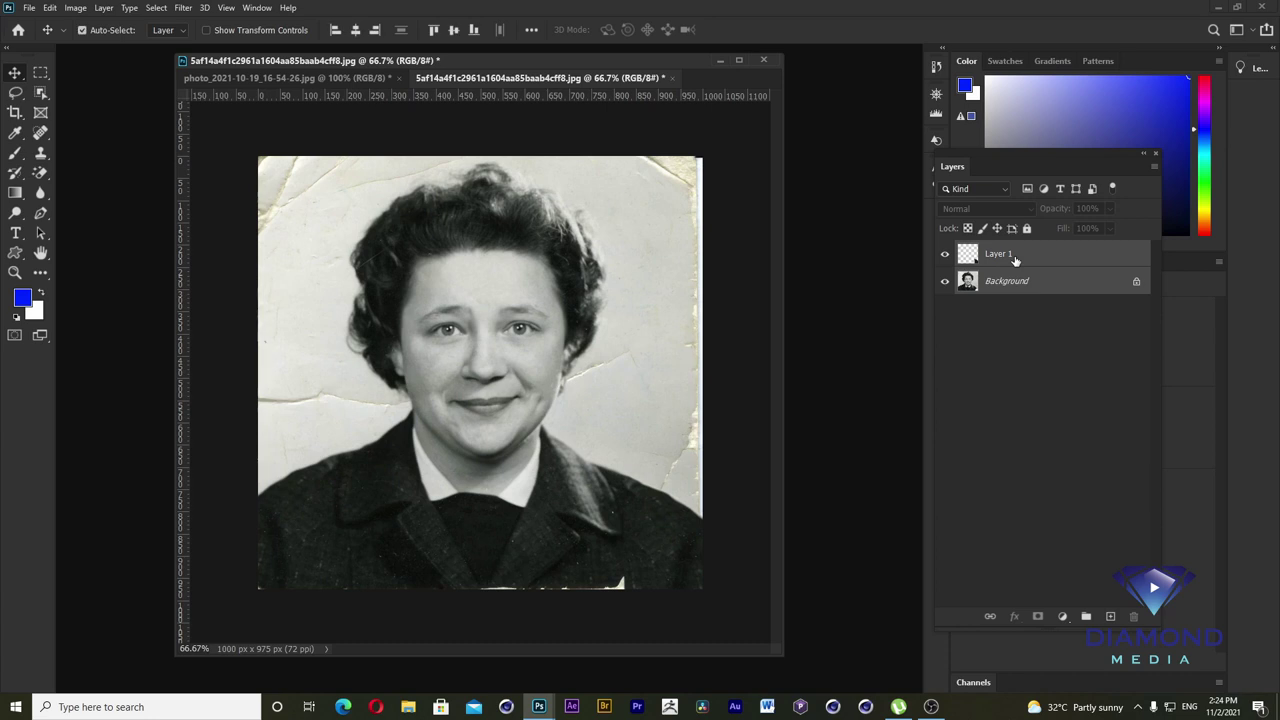
key(ctrl)
key(ctrl+e)
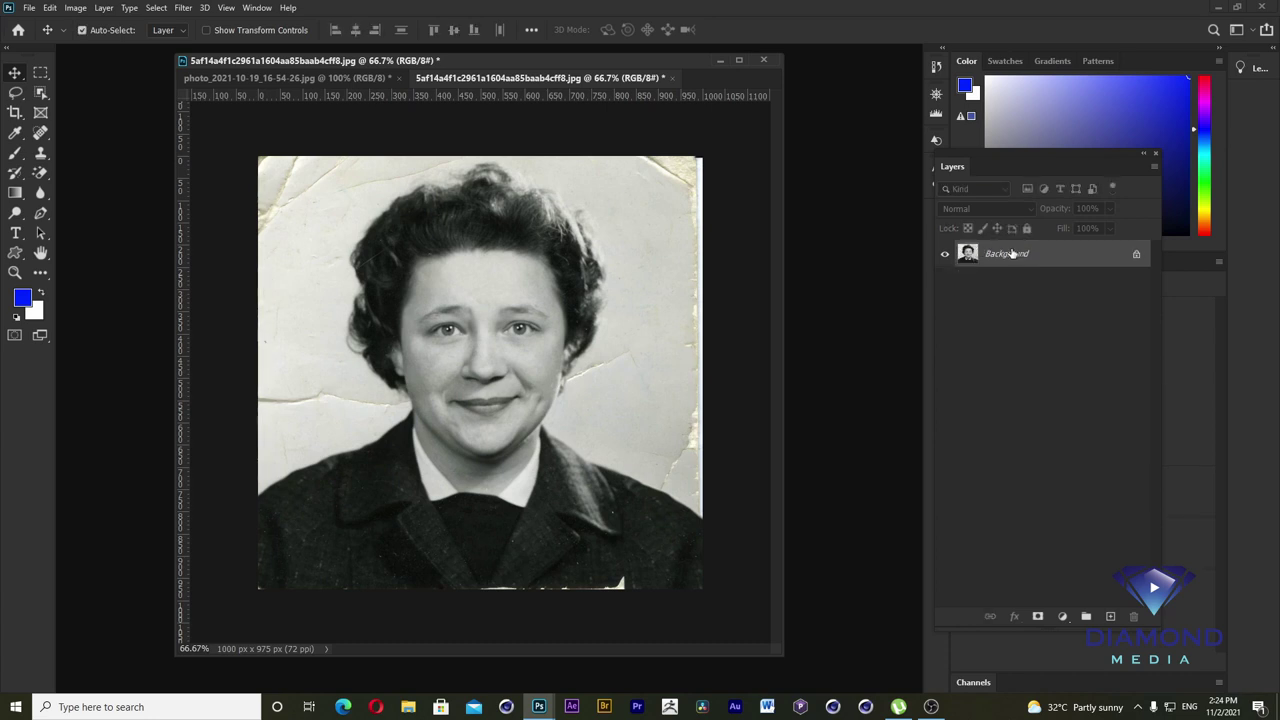
- Create a new empty layer and merge it down into Background
click(126, 14)
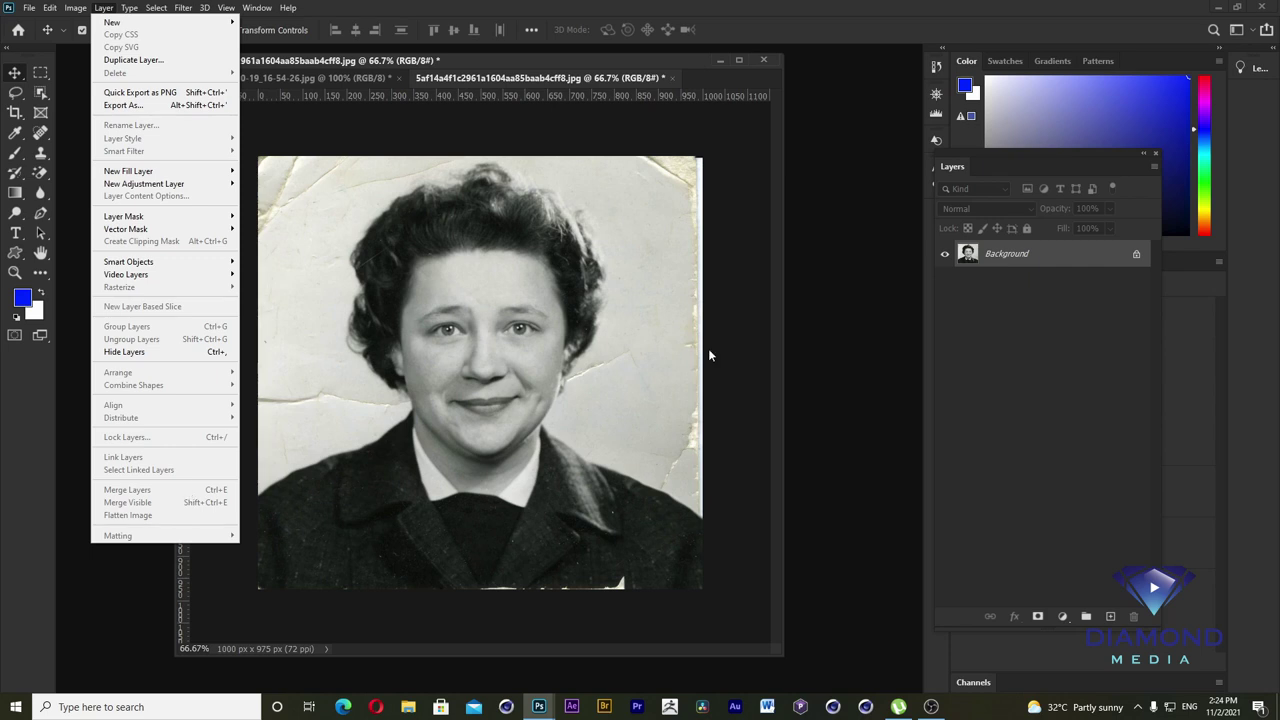
key(Escape)
key(ctrl+shift+alt+n)
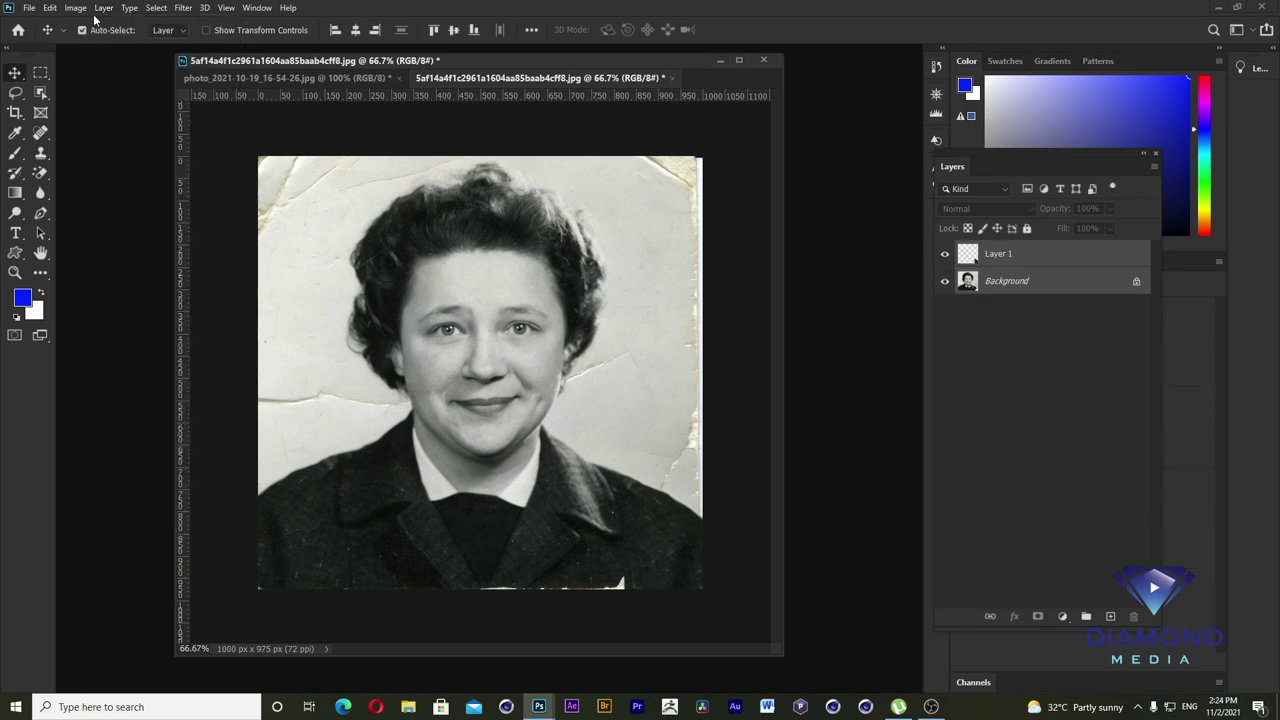
click(104, 10)
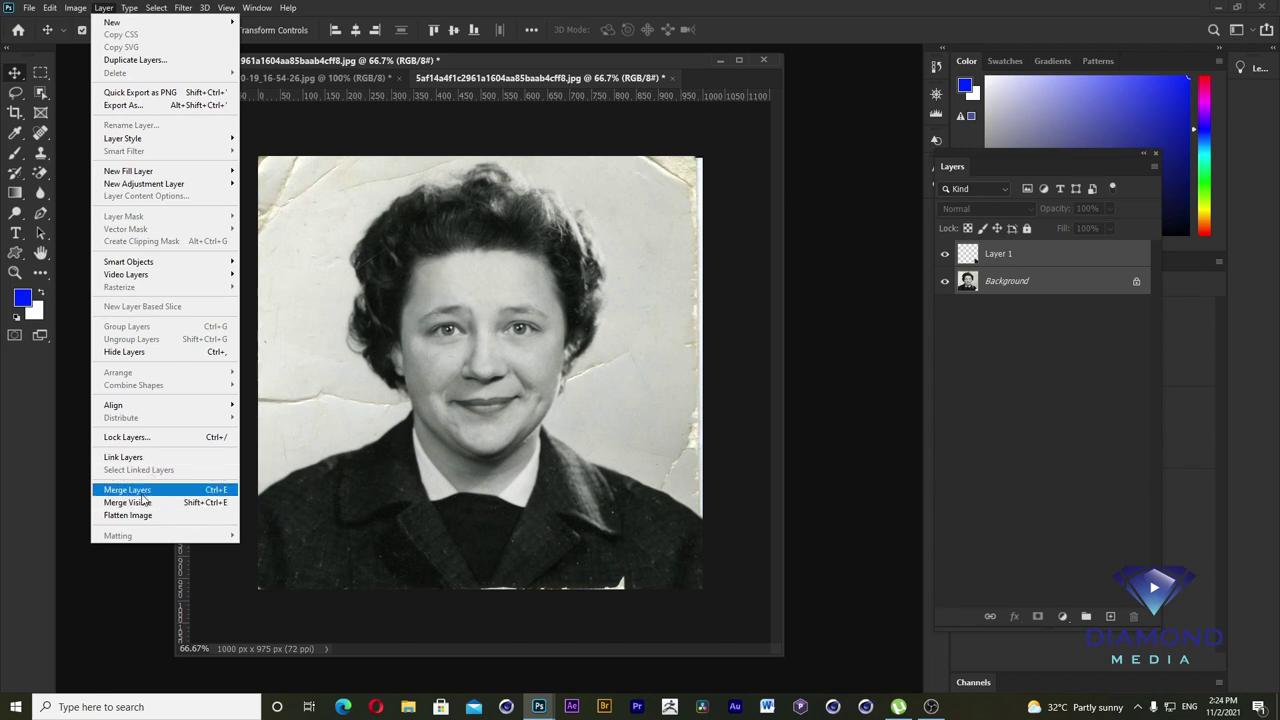
click(146, 492)
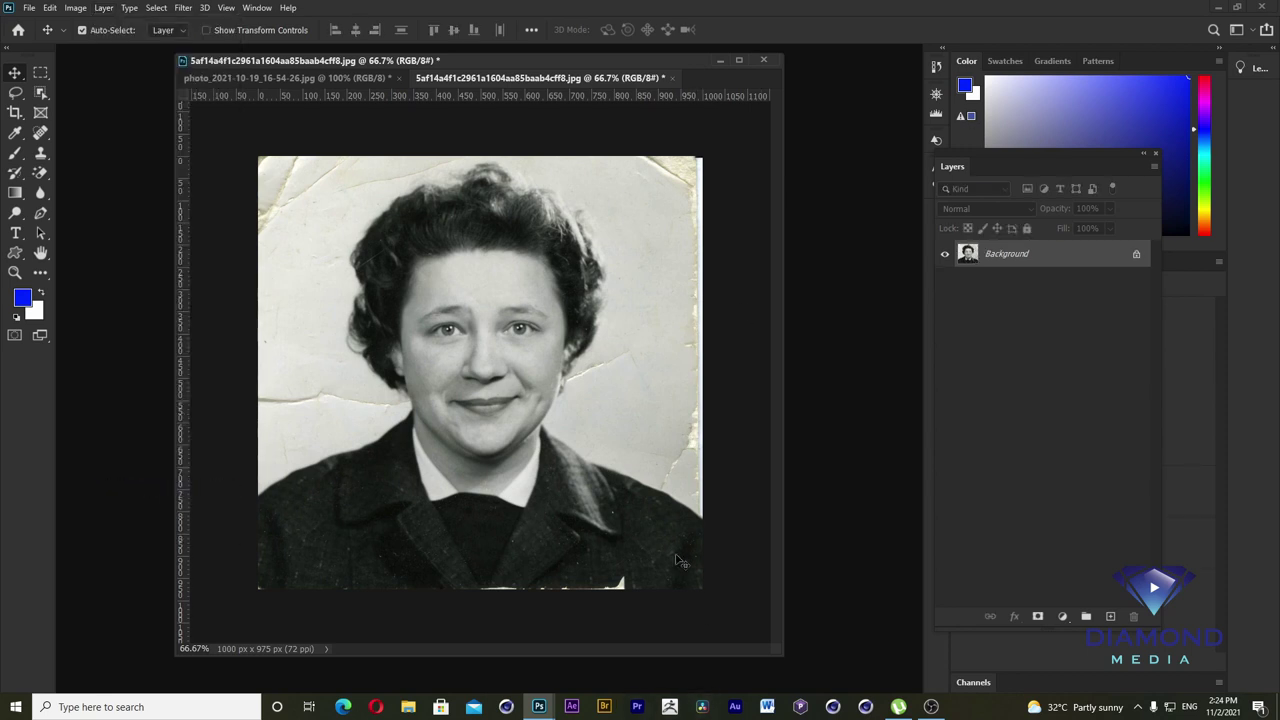
scroll(648, 546, up, 1)
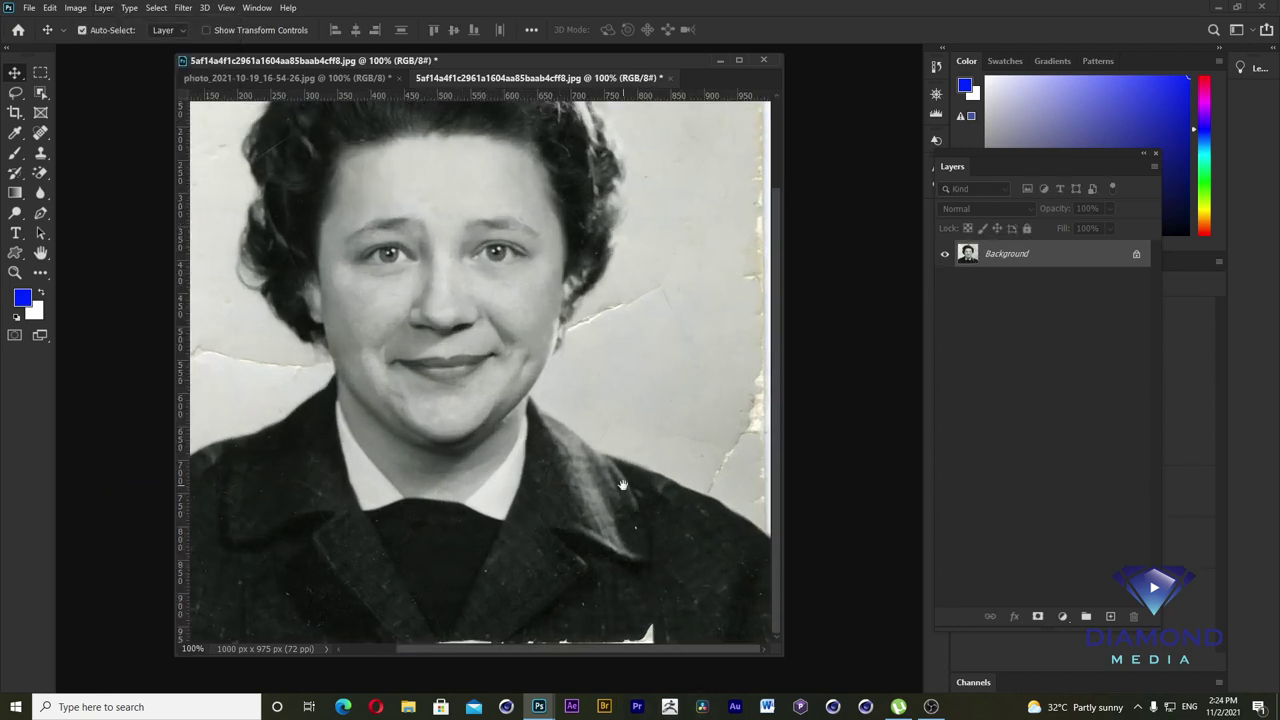
- With the Spot Healing Brush, heal the crack beside the right cheek at 200% zoom
scroll(675, 375, up, 1)
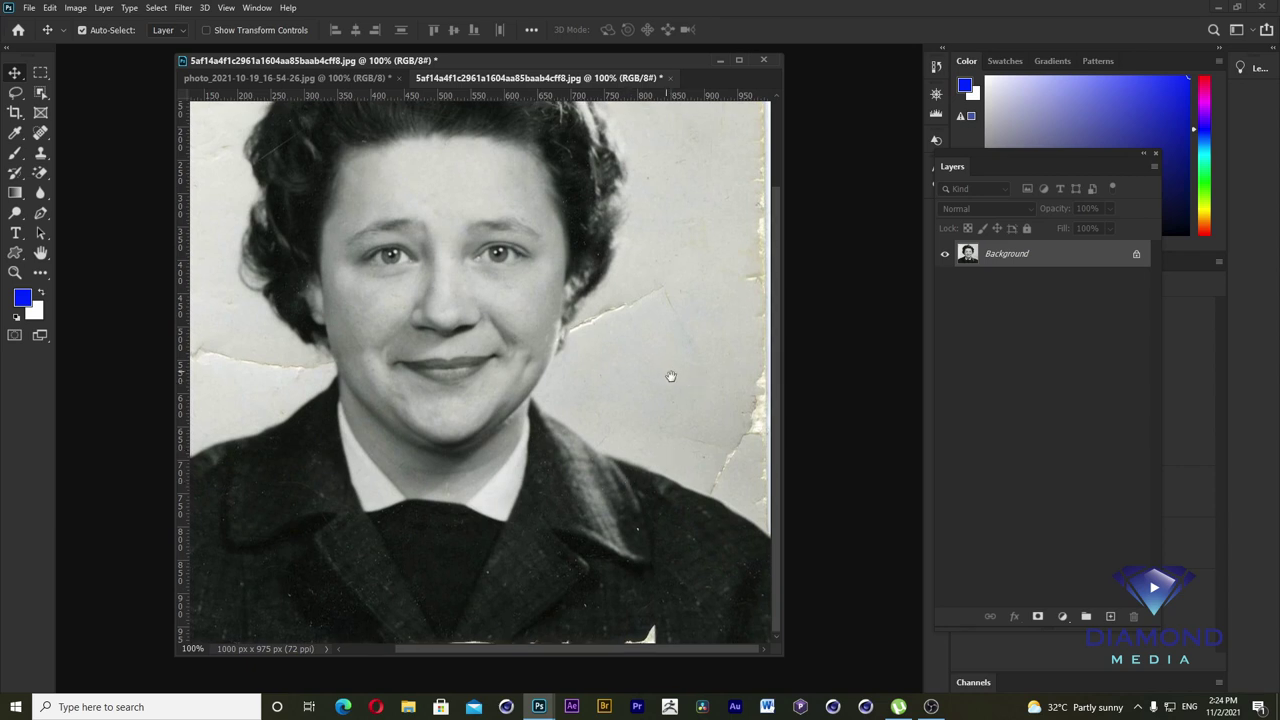
click(40, 134)
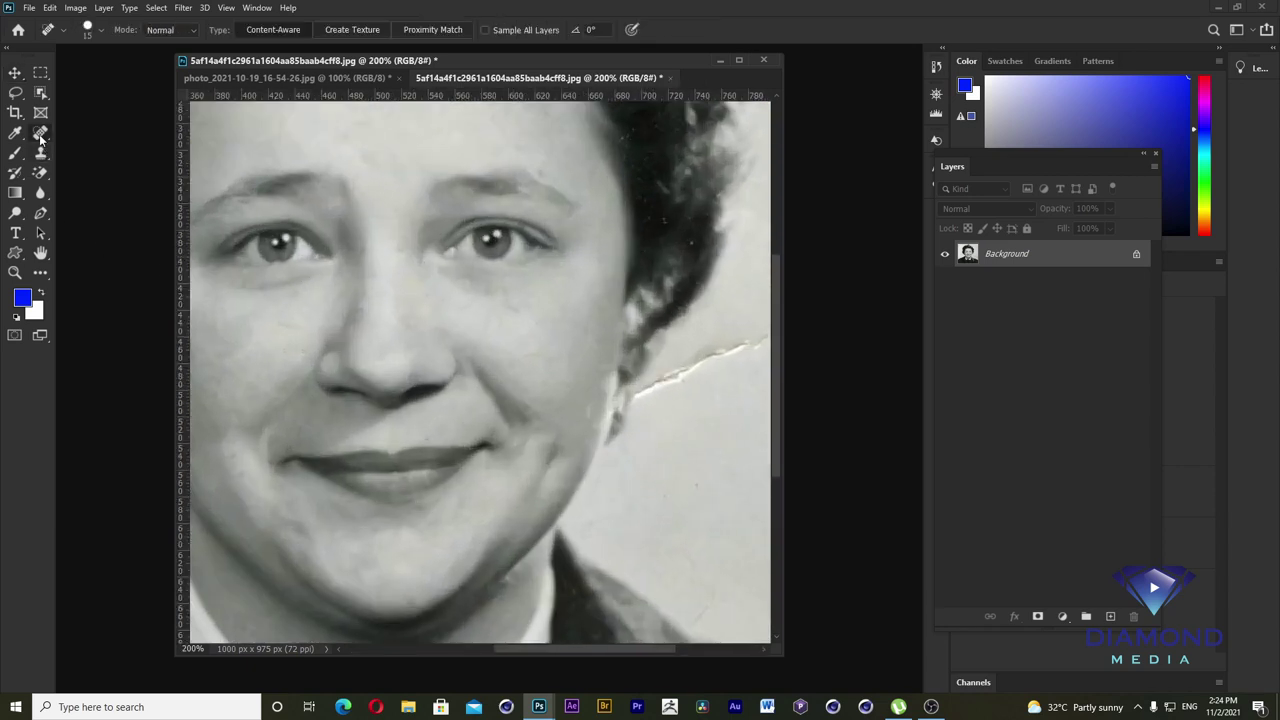
drag(643, 394, 712, 352)
click(639, 396)
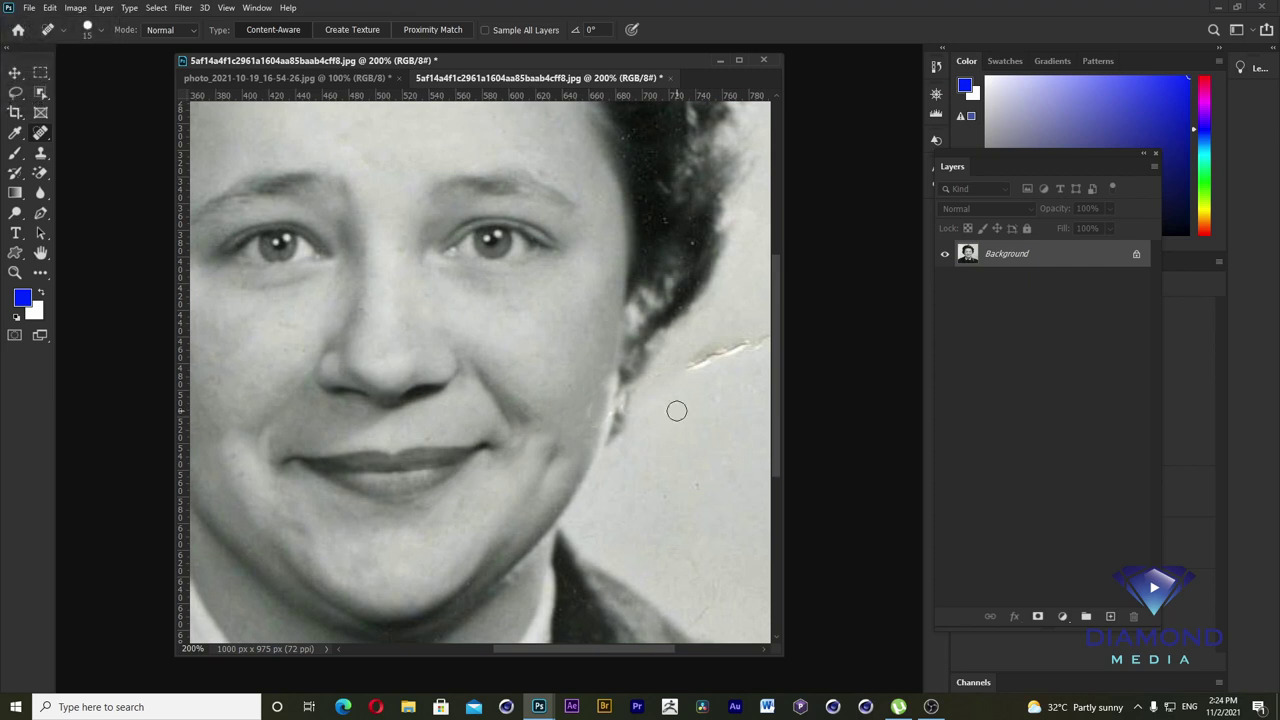
key(ctrl+minus)
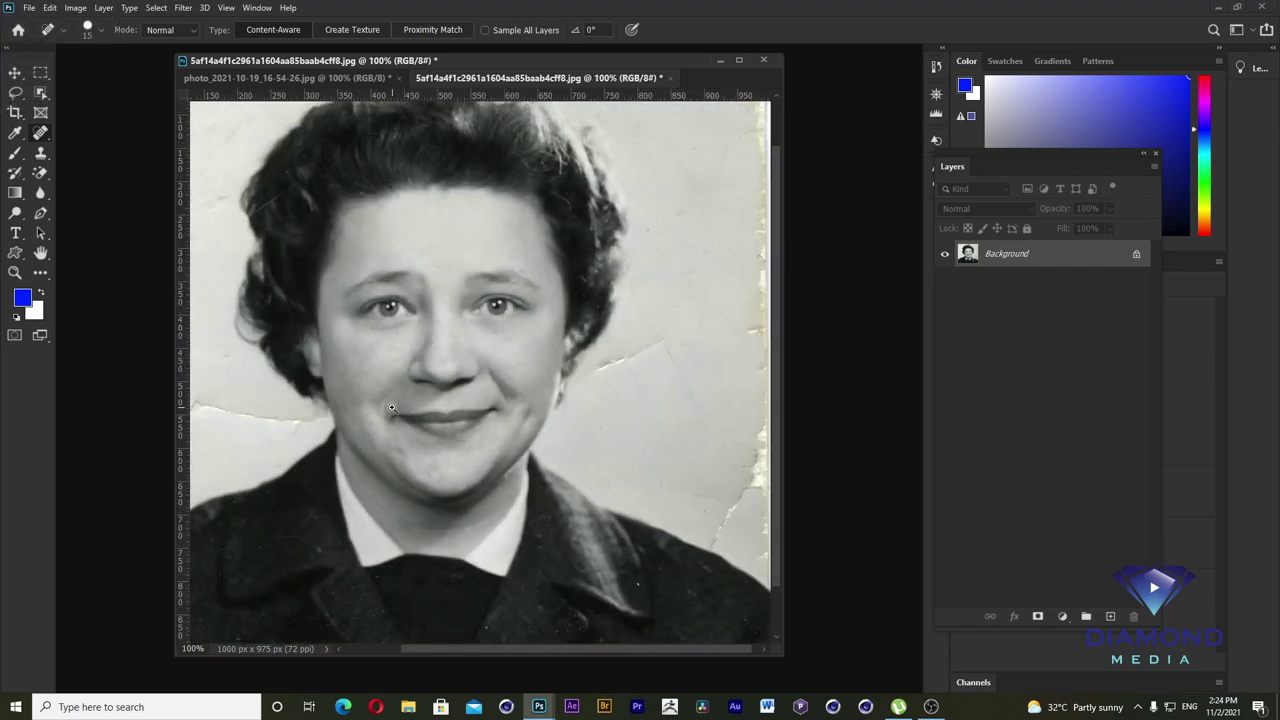
key(ctrl+plus)
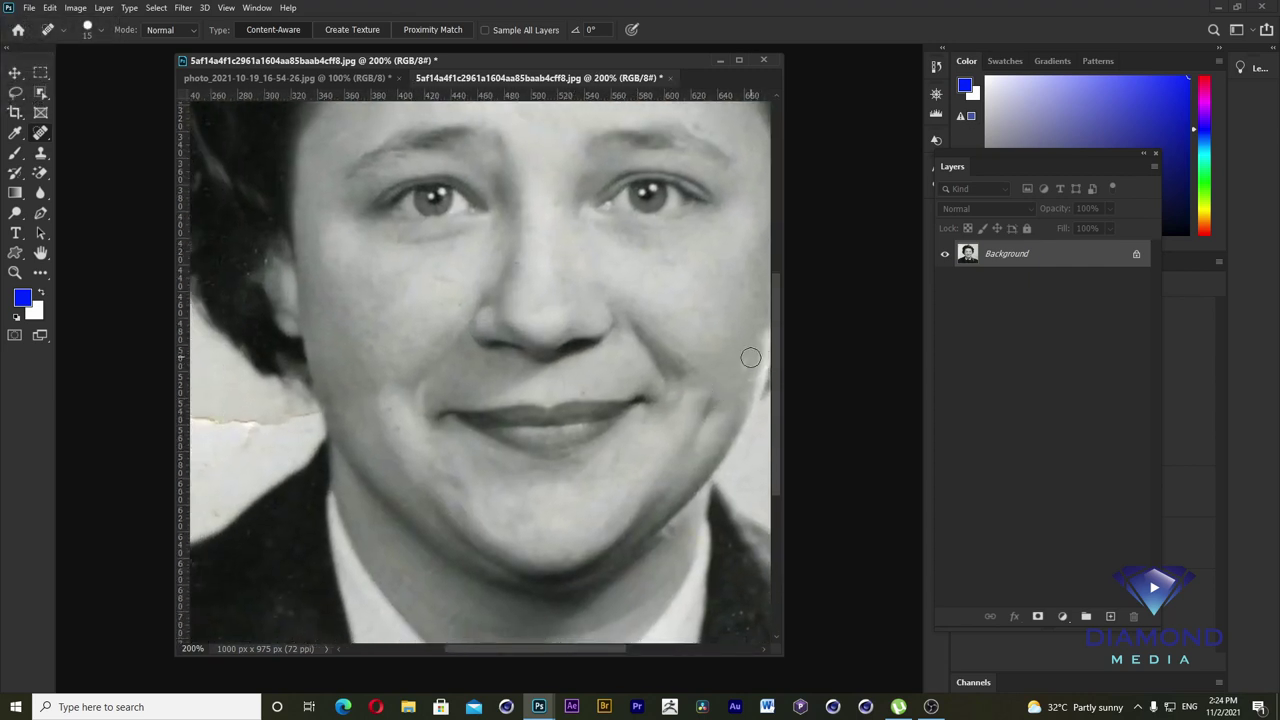
drag(750, 352, 752, 385)
- Heal the crease to the left of the face, then fit the photo in view
drag(316, 417, 234, 424)
drag(380, 456, 420, 449)
drag(353, 410, 395, 400)
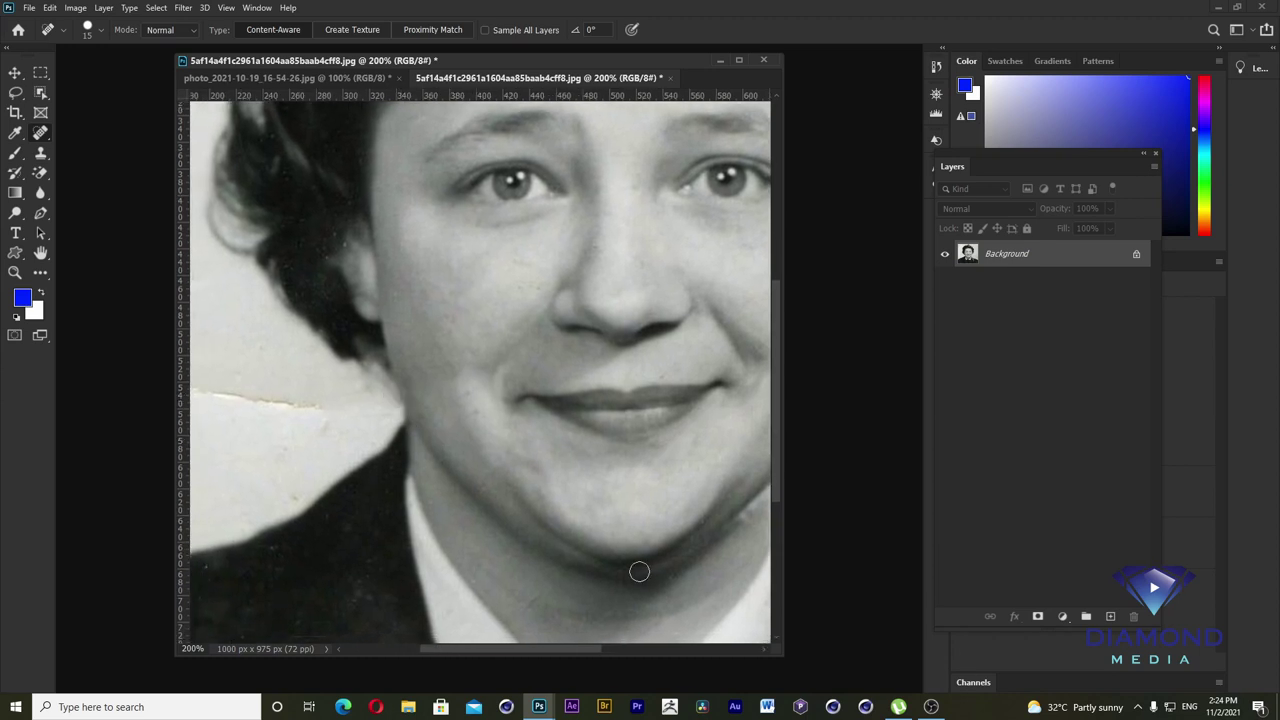
drag(318, 428, 274, 398)
key(ctrl+0)
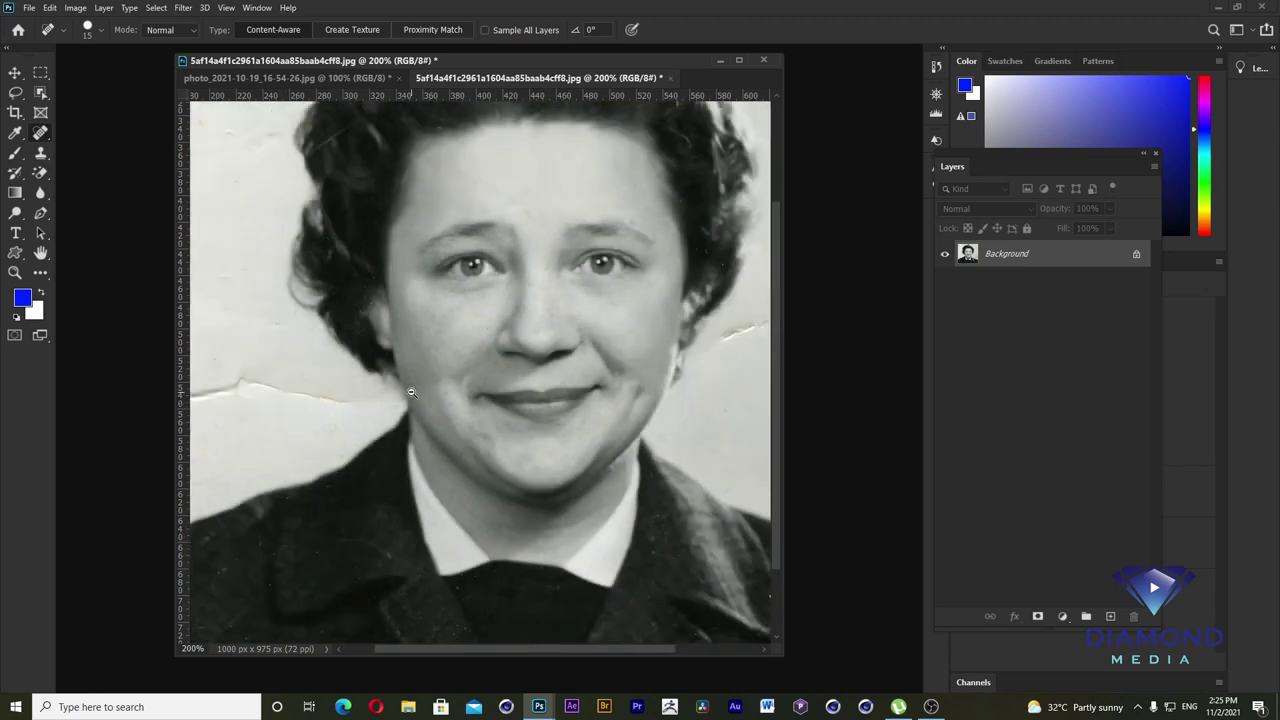
- Heal the light scratch and two specks in the hair, then zoom out
scroll(498, 246, up, 3)
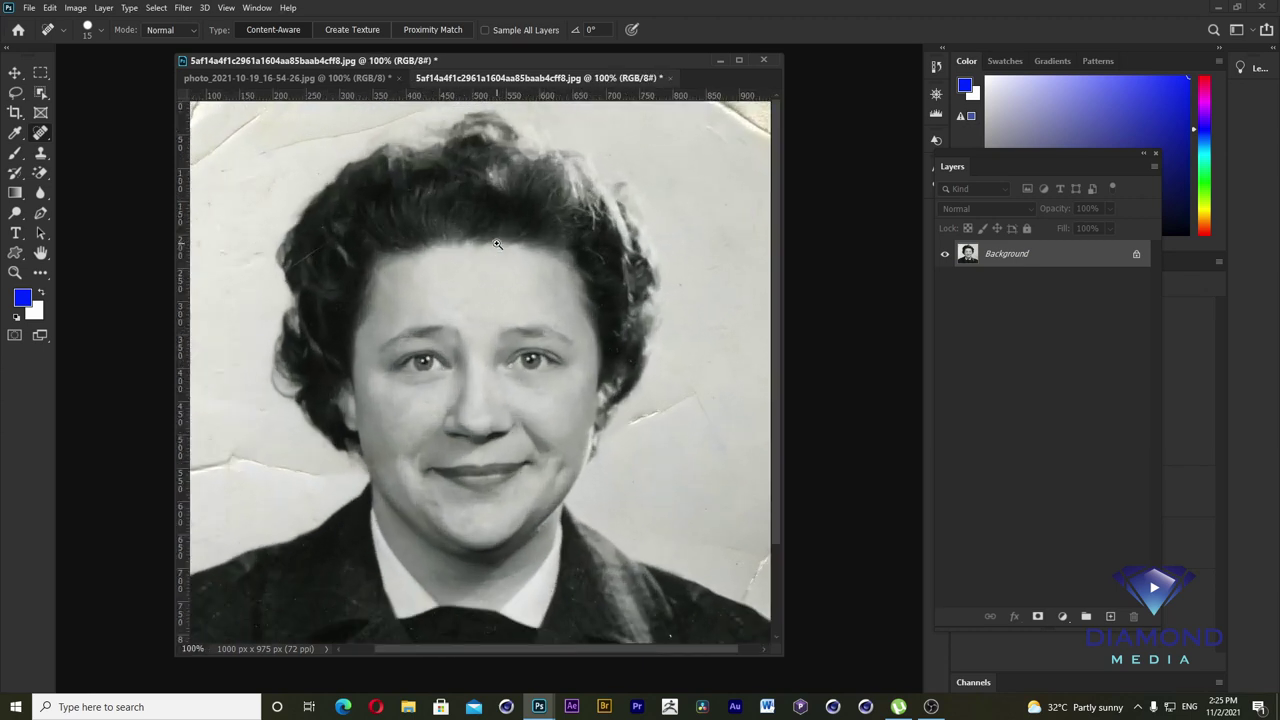
drag(293, 270, 498, 287)
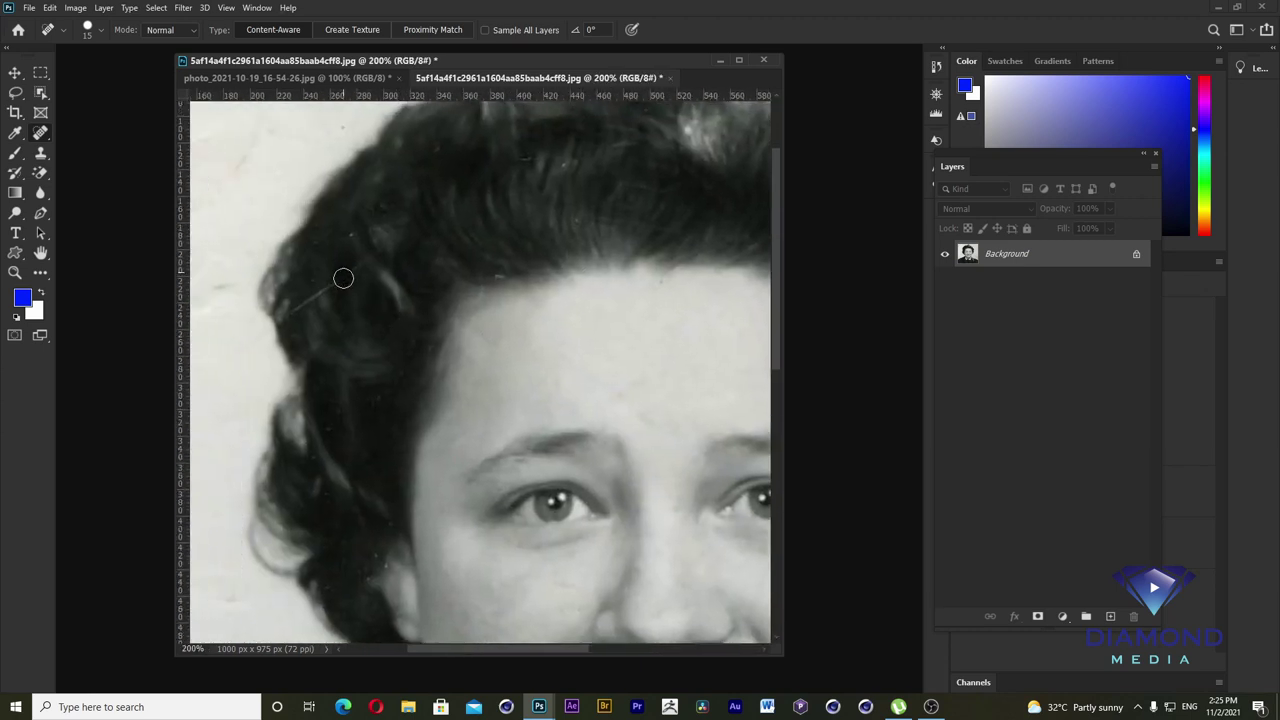
drag(338, 279, 288, 312)
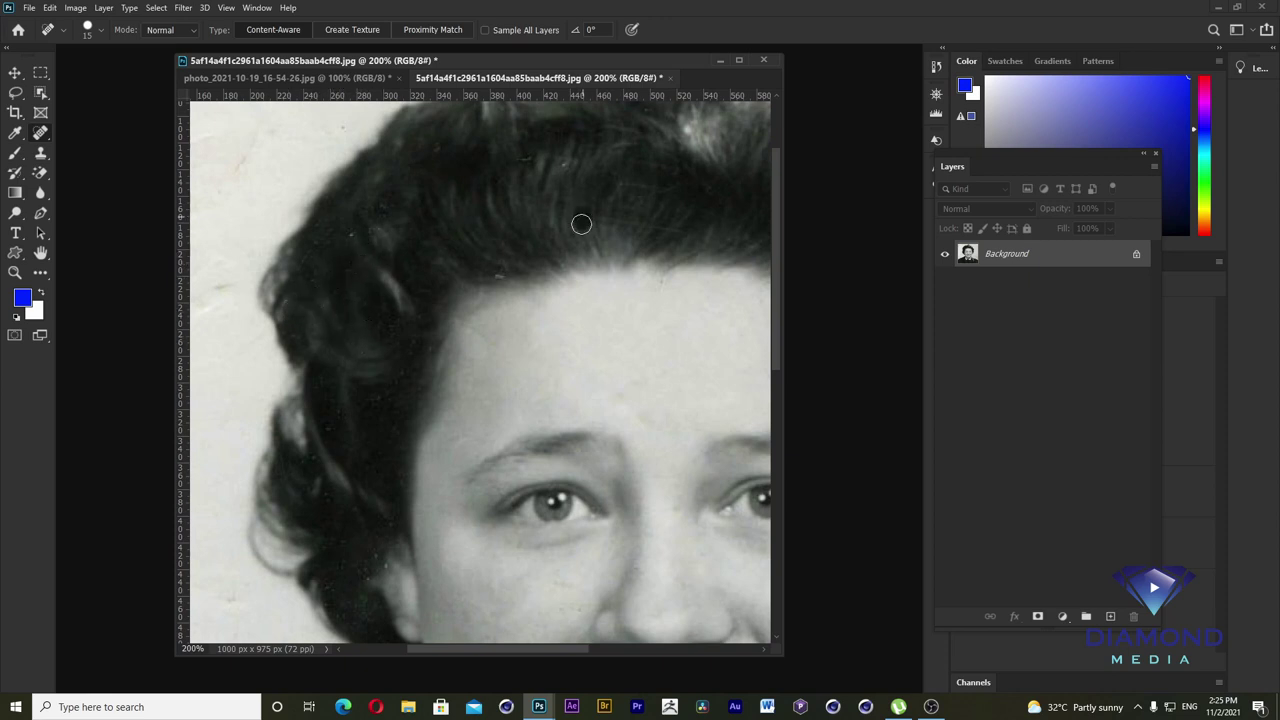
click(527, 158)
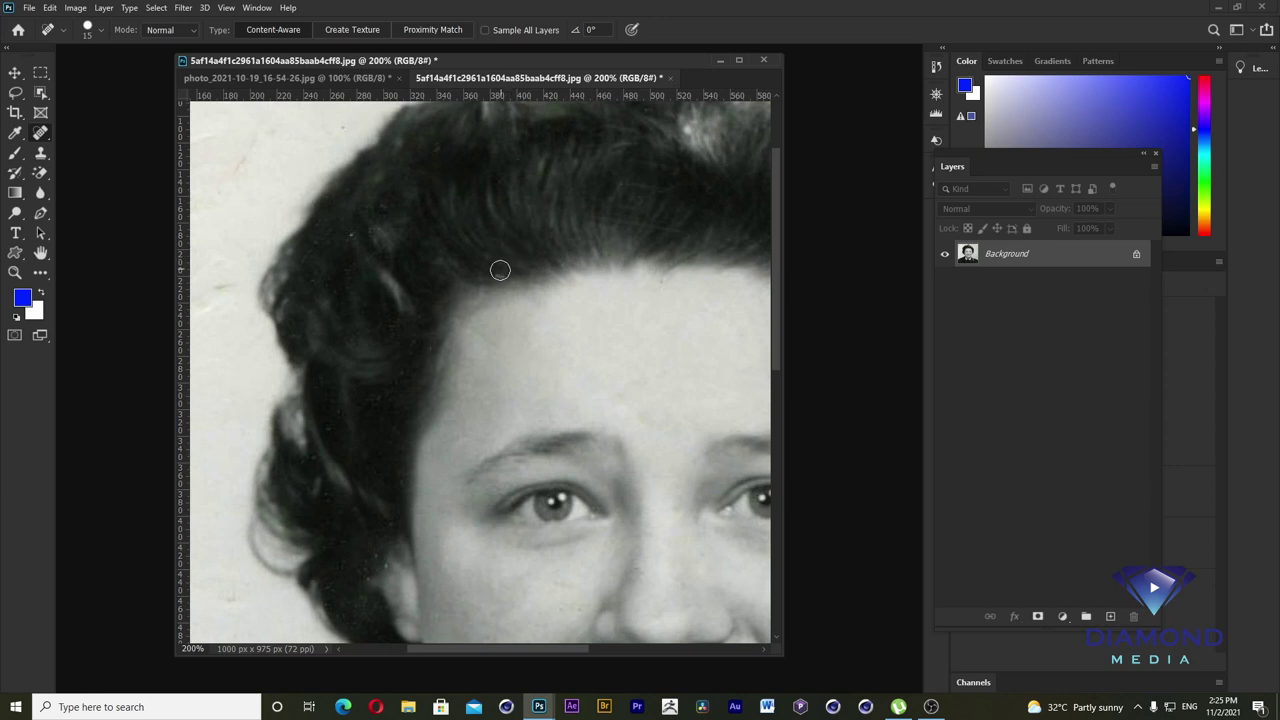
click(498, 273)
key(ctrl+minus)
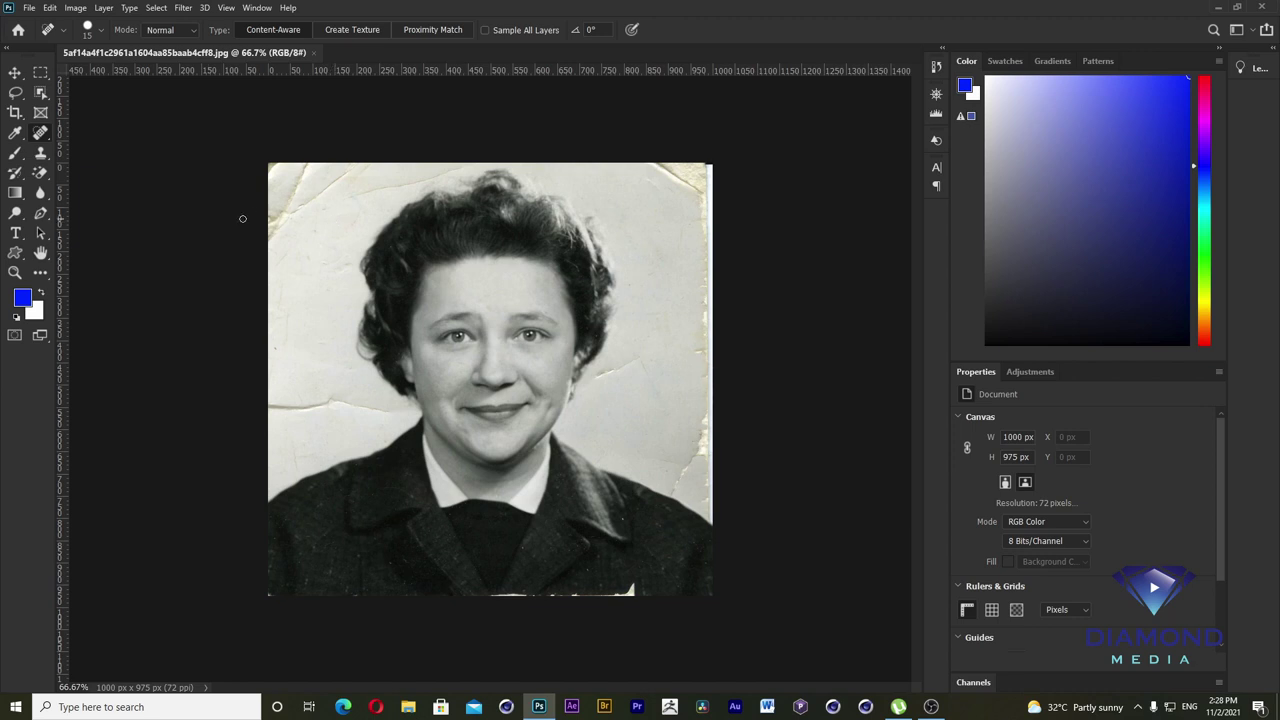
- Switch from the Spot Healing Brush to the Patch tool and zoom to 200% on the crack
right_click(40, 132)
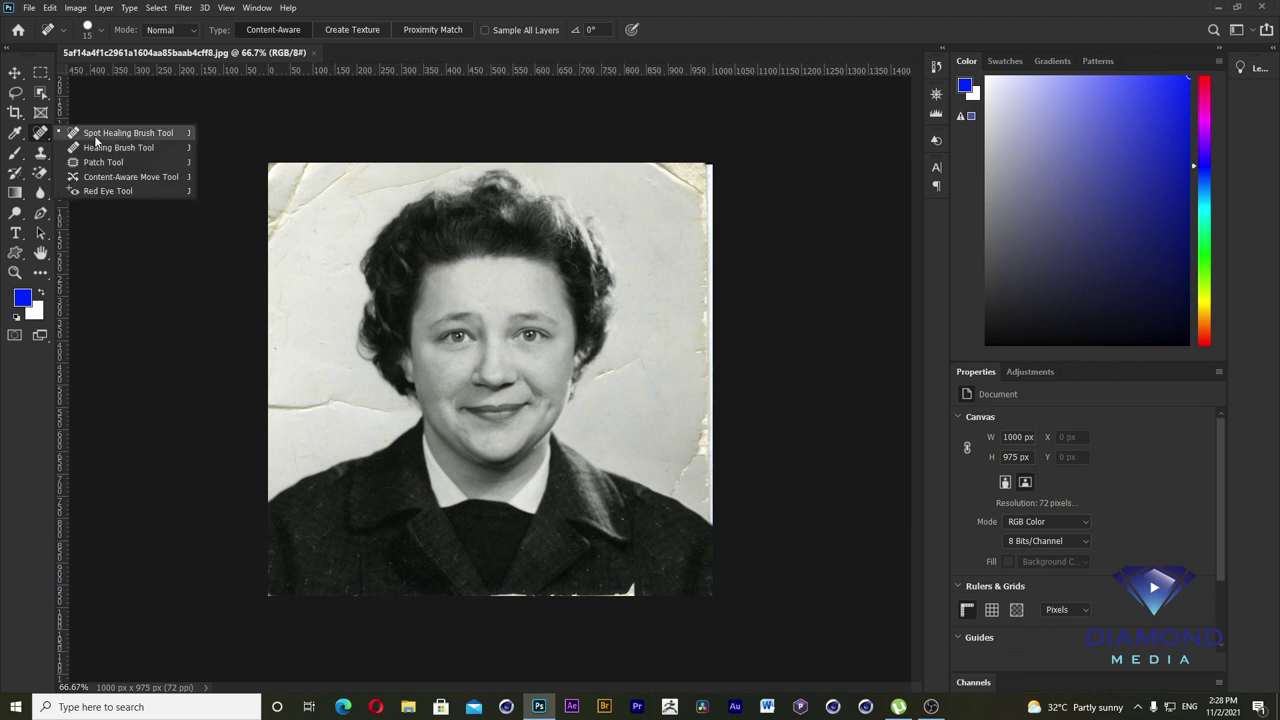
click(95, 134)
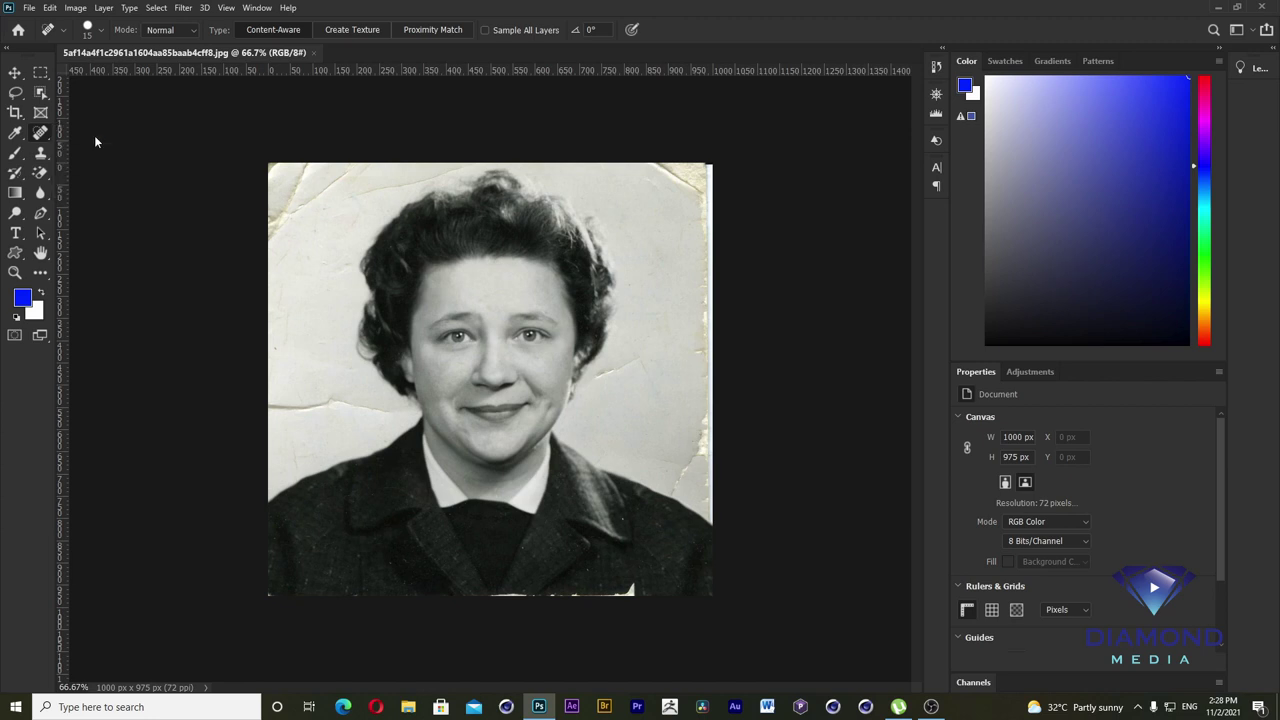
ctrl+click(338, 216)
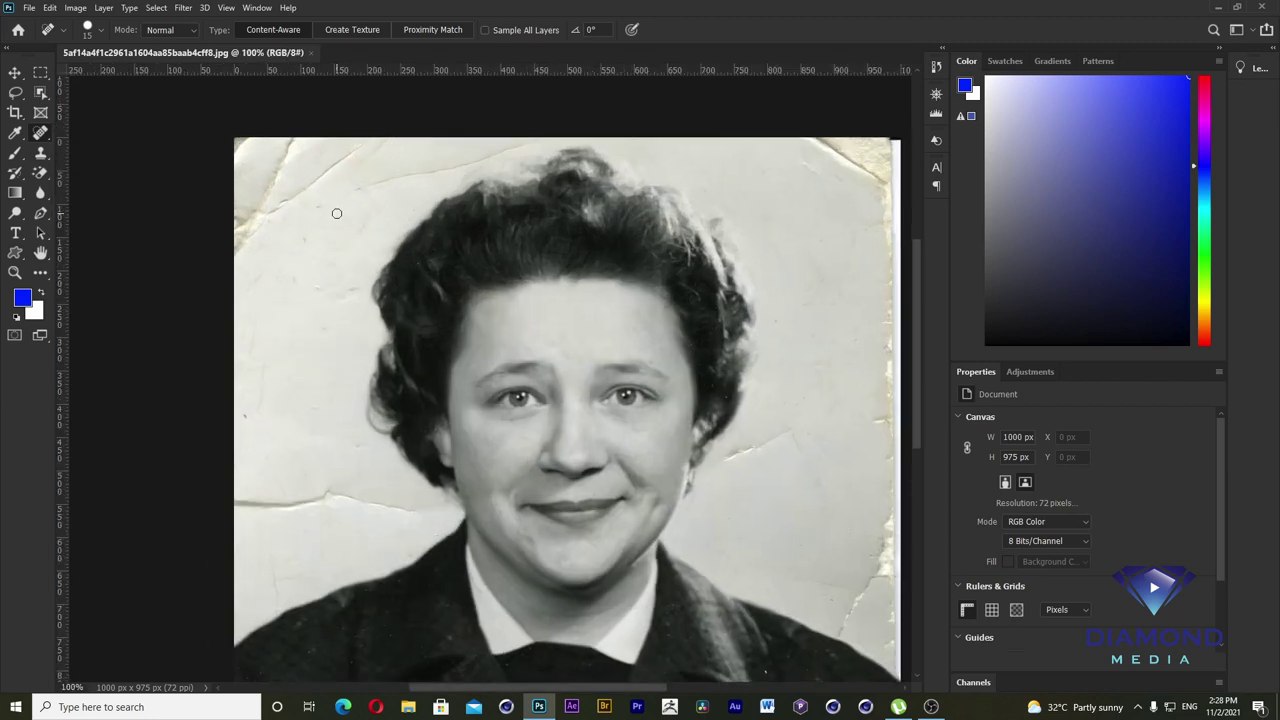
right_click(40, 132)
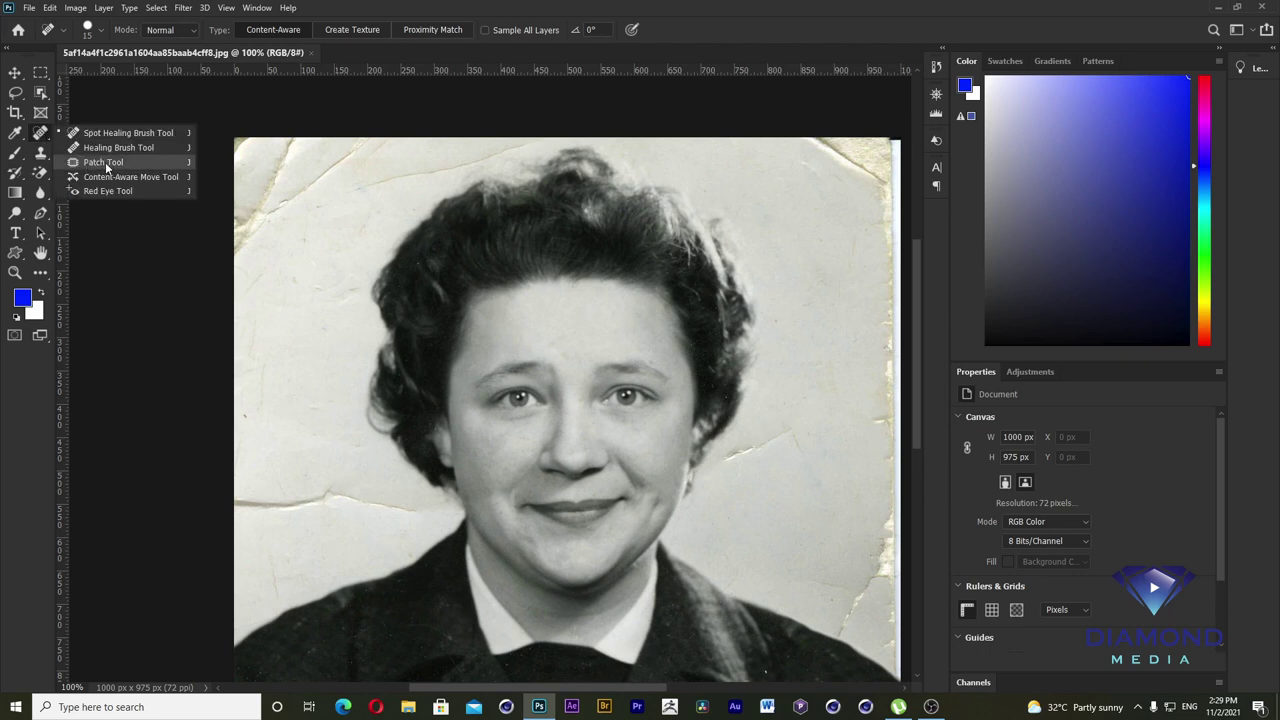
click(104, 163)
key(ctrl+plus)
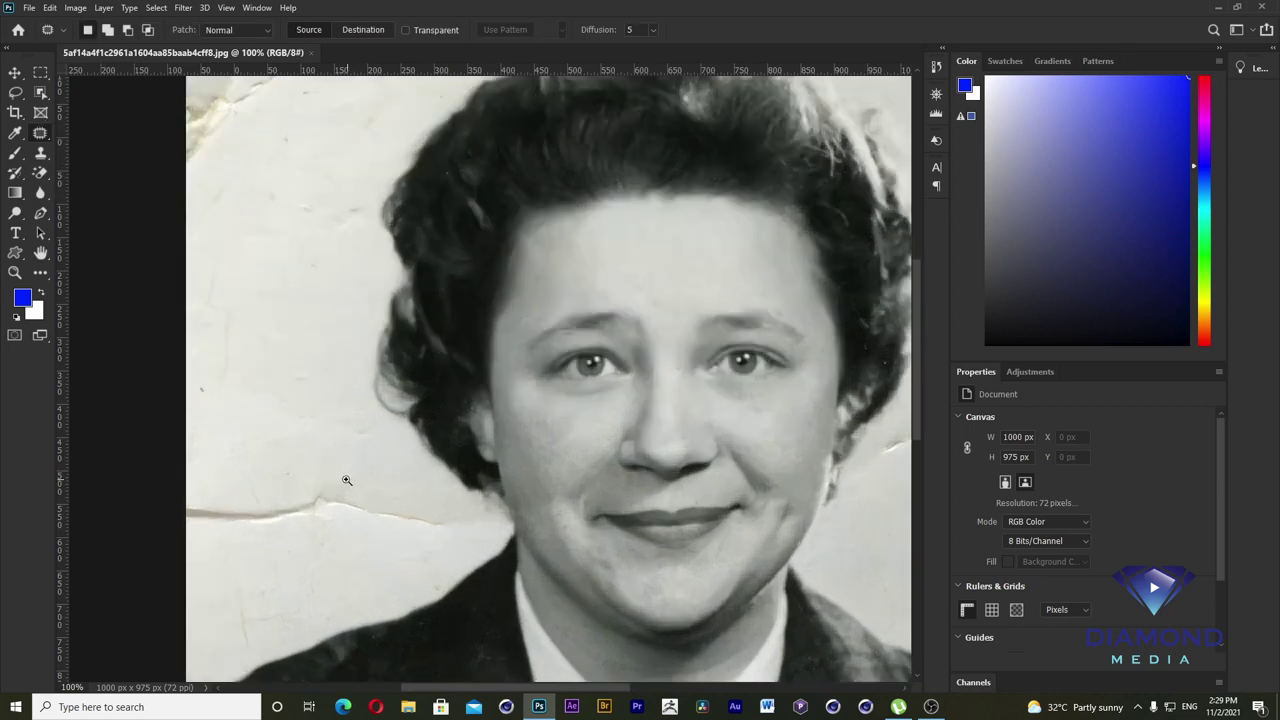
- Patch the crack left of the face and a lower-left background blemish with clean background
mouse_move(577, 403)
mouse_down()
mouse_move(205, 392)
mouse_move(481, 366)
mouse_move(549, 380)
mouse_move(582, 413)
mouse_up()
drag(583, 416, 580, 417)
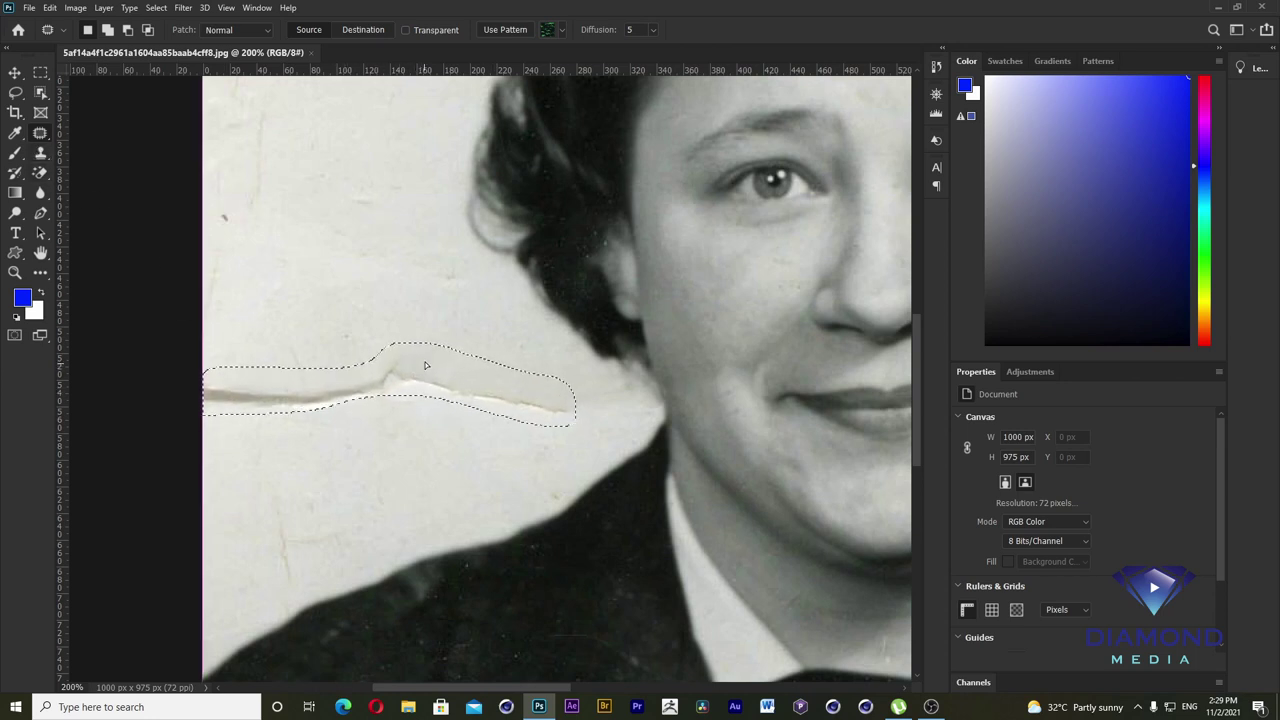
mouse_move(428, 376)
mouse_down()
mouse_move(411, 317)
mouse_move(399, 414)
mouse_move(411, 296)
mouse_move(400, 306)
mouse_move(420, 320)
mouse_up()
key(ctrl+d)
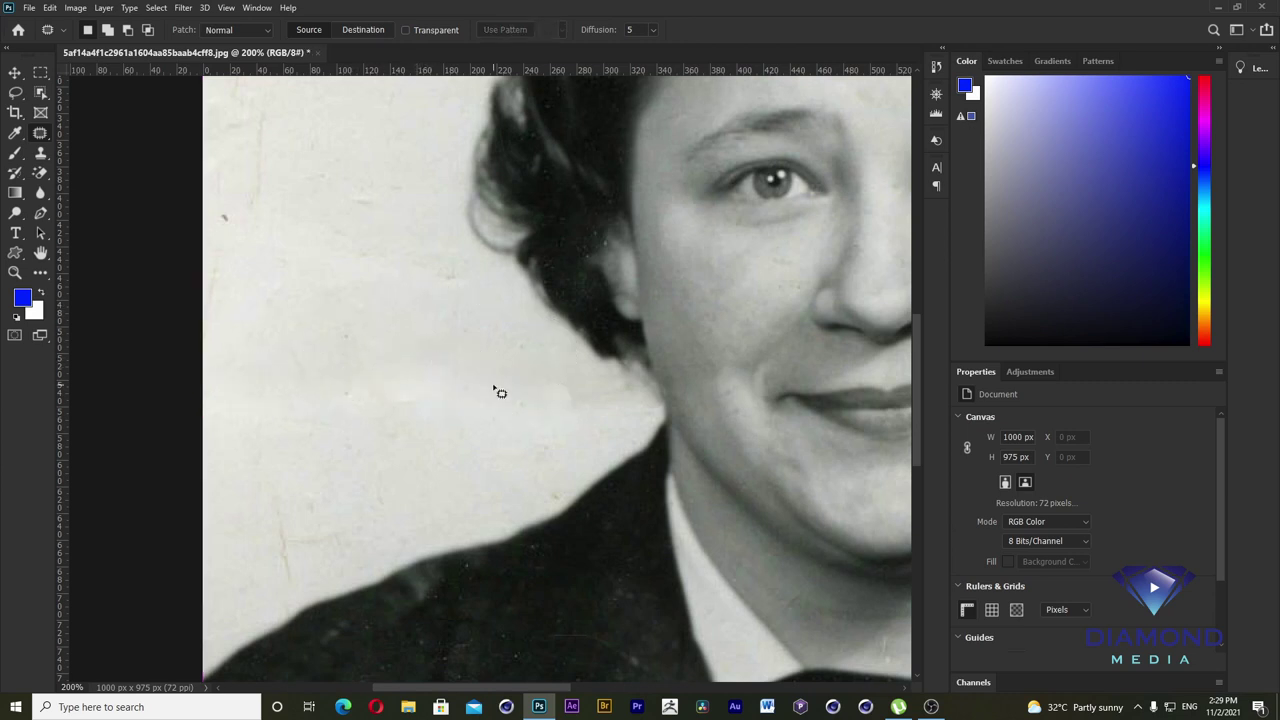
drag(354, 320, 349, 262)
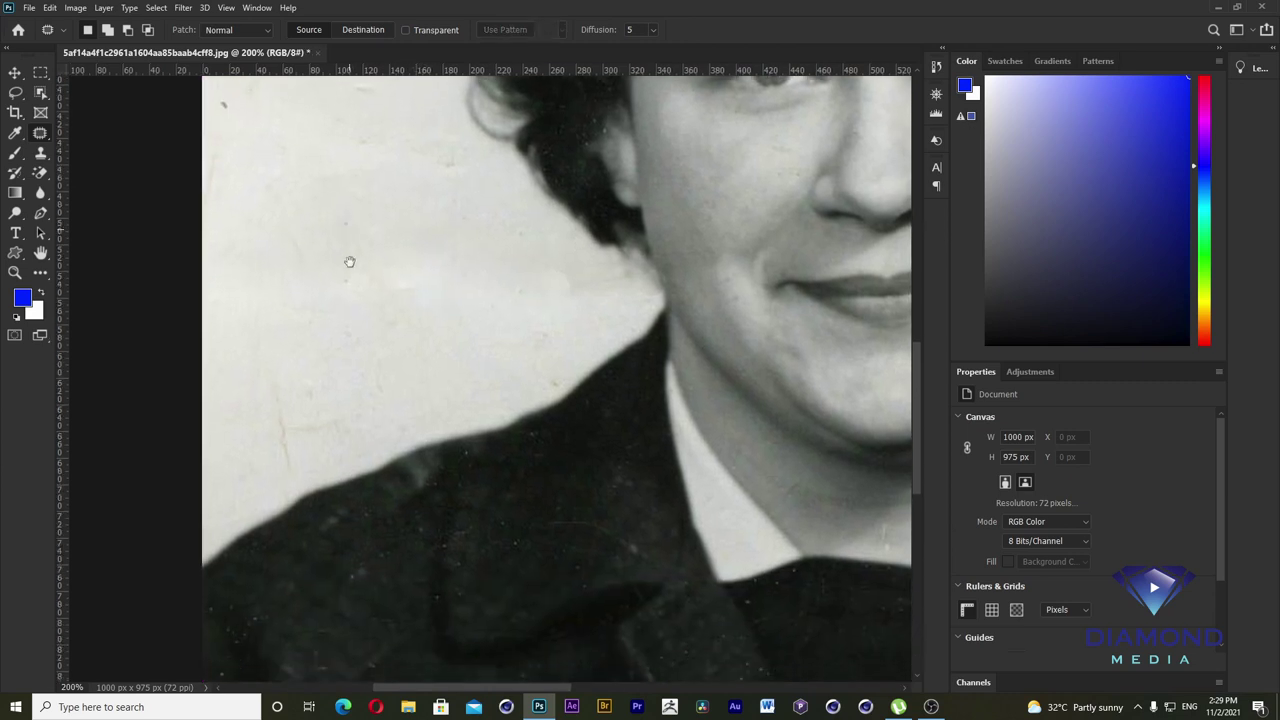
mouse_move(306, 400)
mouse_down()
mouse_move(280, 477)
mouse_move(306, 406)
mouse_up()
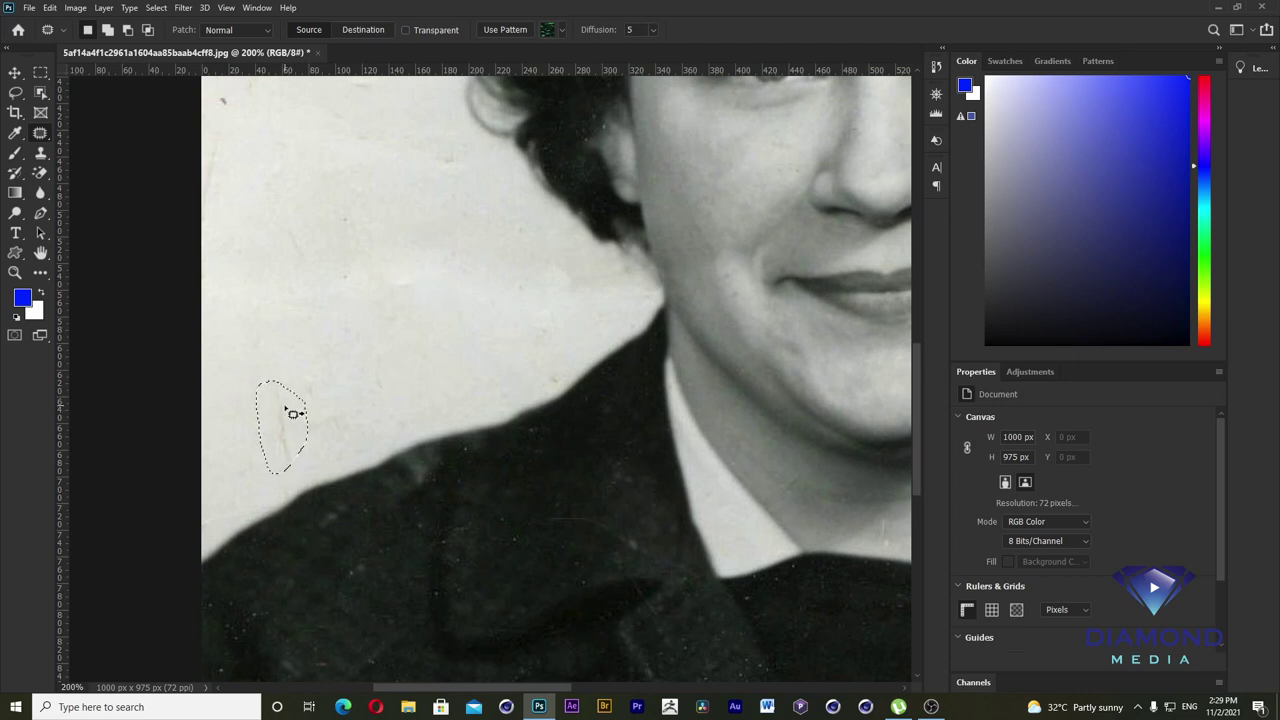
drag(292, 413, 316, 349)
key(ctrl+d)
- Patch the crack near the top edge, then outline the next damaged area on the right edge
drag(391, 295, 385, 410)
drag(400, 155, 409, 417)
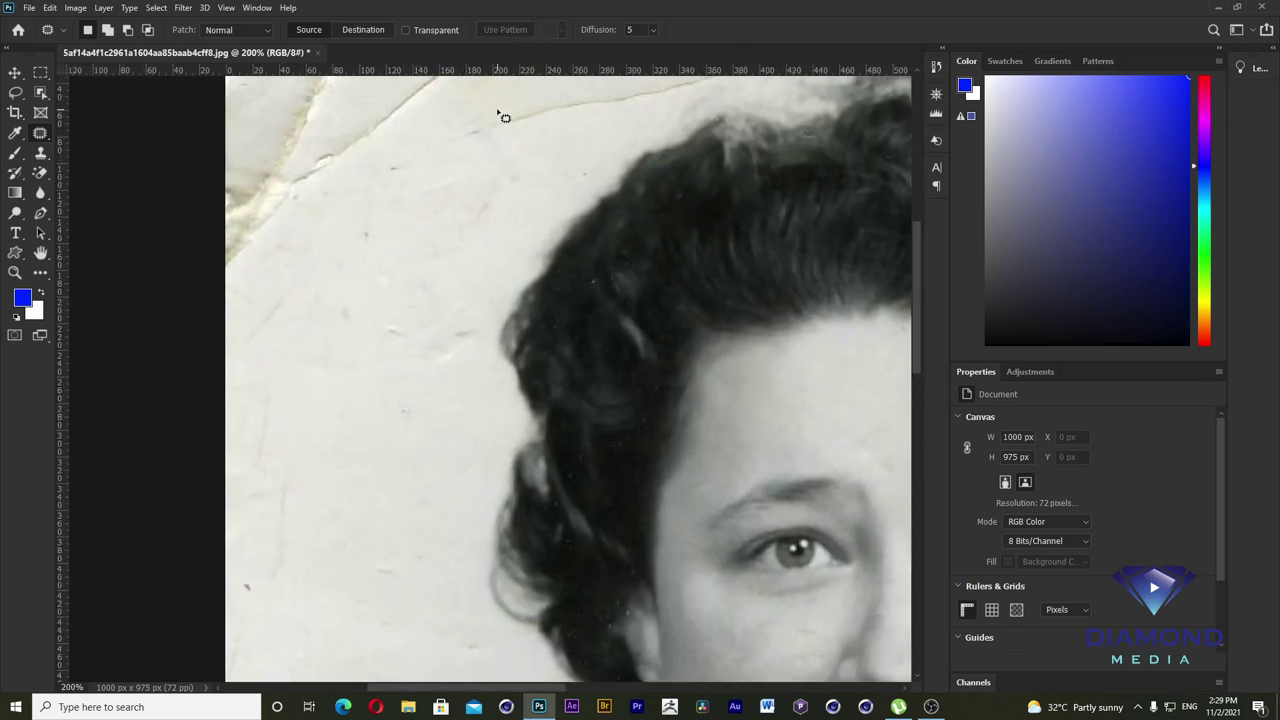
mouse_move(517, 108)
mouse_down()
mouse_move(608, 85)
mouse_move(517, 114)
mouse_move(516, 143)
mouse_move(510, 123)
mouse_move(506, 133)
mouse_up()
key(ctrl+d)
key(ctrl+0)
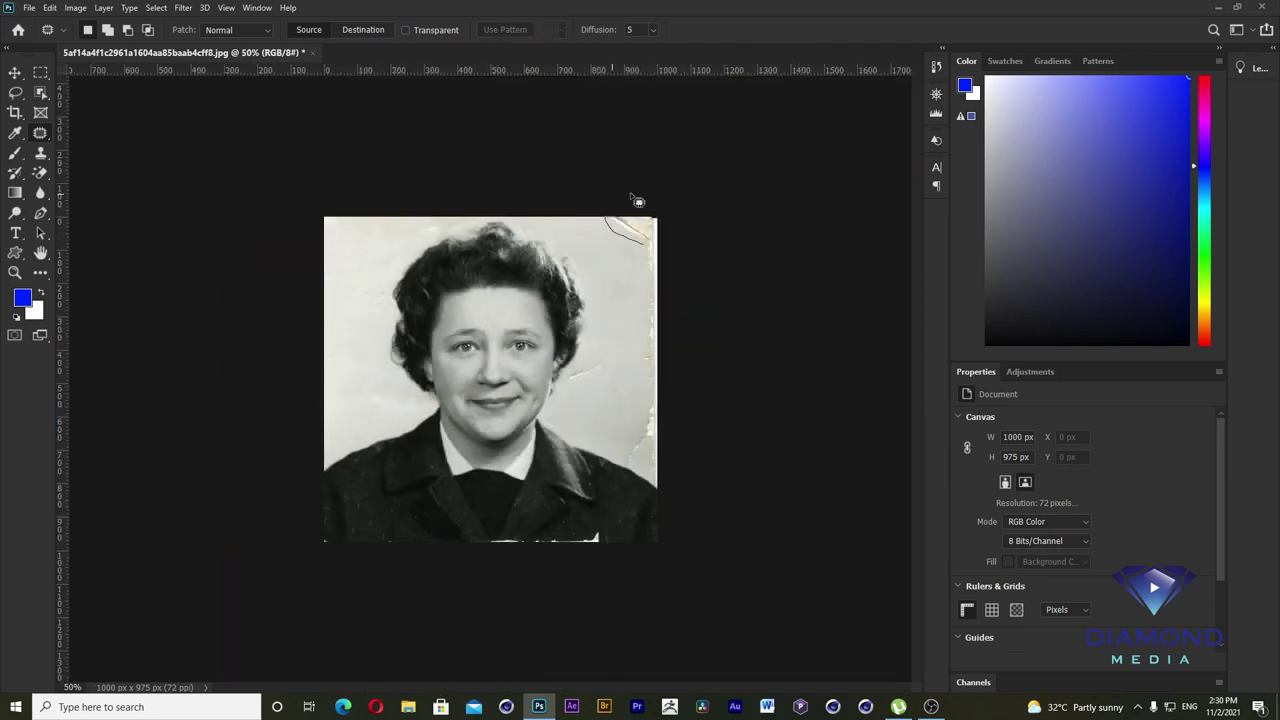
mouse_move(710, 195)
mouse_down()
mouse_move(697, 278)
mouse_move(706, 470)
mouse_up()
key(ctrl+1)
right_click(40, 132)
- Remove the dark blot on the right edge with the Spot Healing Brush
click(110, 129)
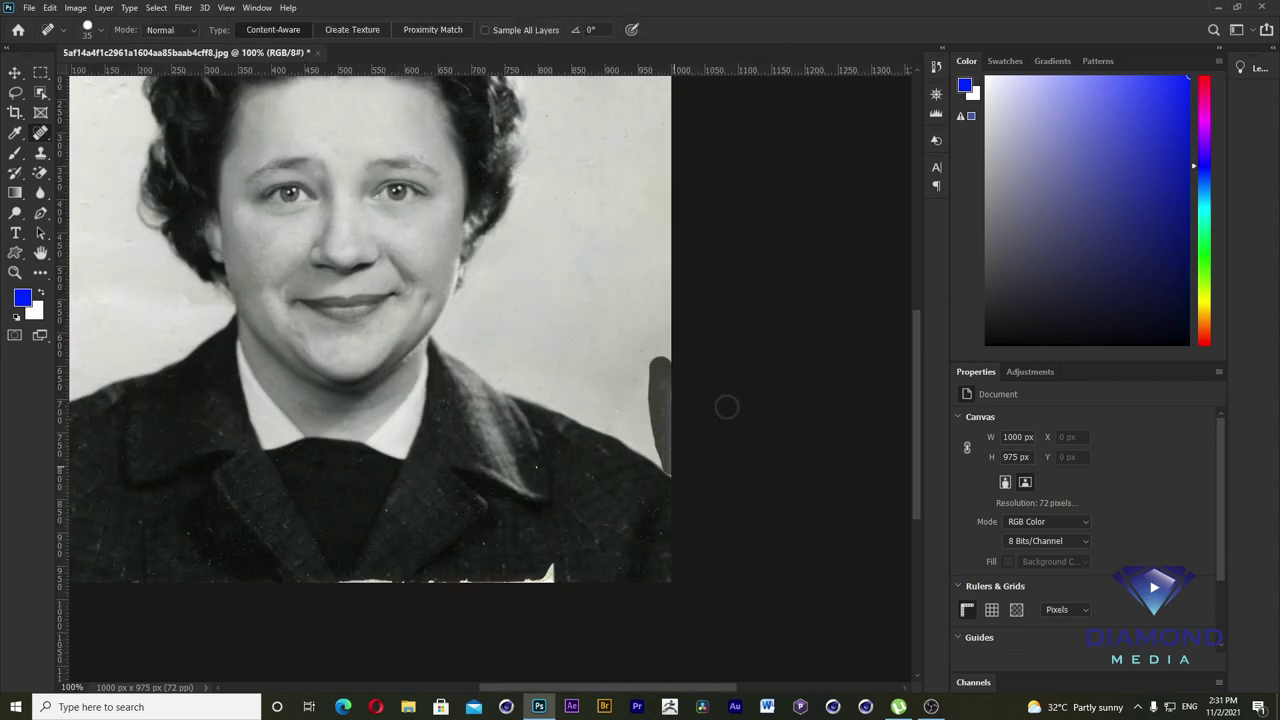
drag(443, 426, 493, 432)
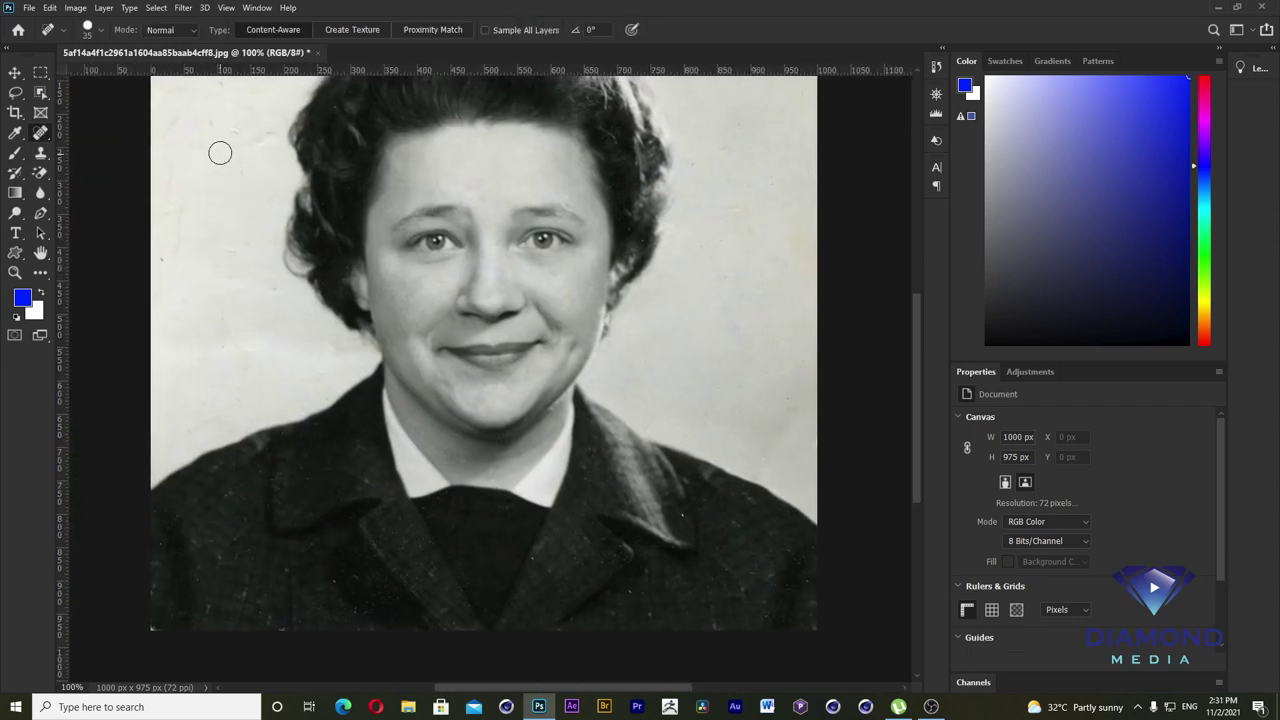
mouse_move(250, 146)
mouse_down()
mouse_move(264, 138)
mouse_move(240, 135)
mouse_up()
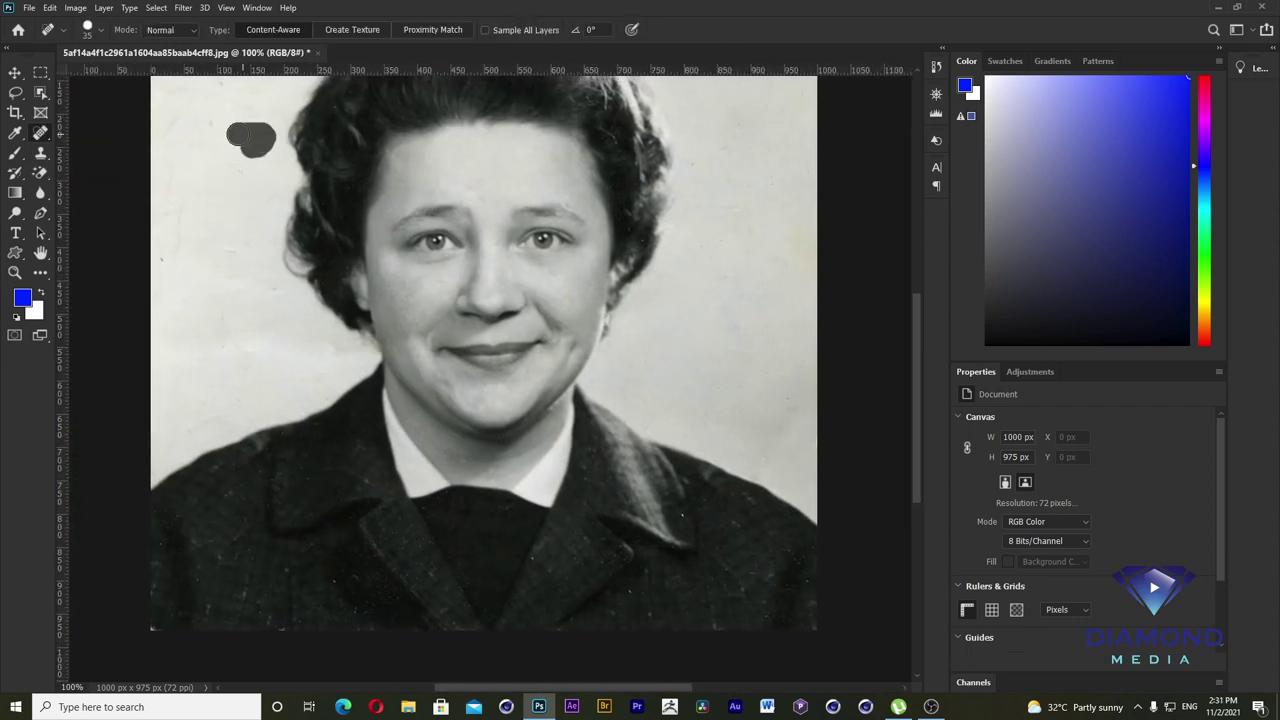
ctrl+click(530, 224)
drag(529, 224, 564, 280)
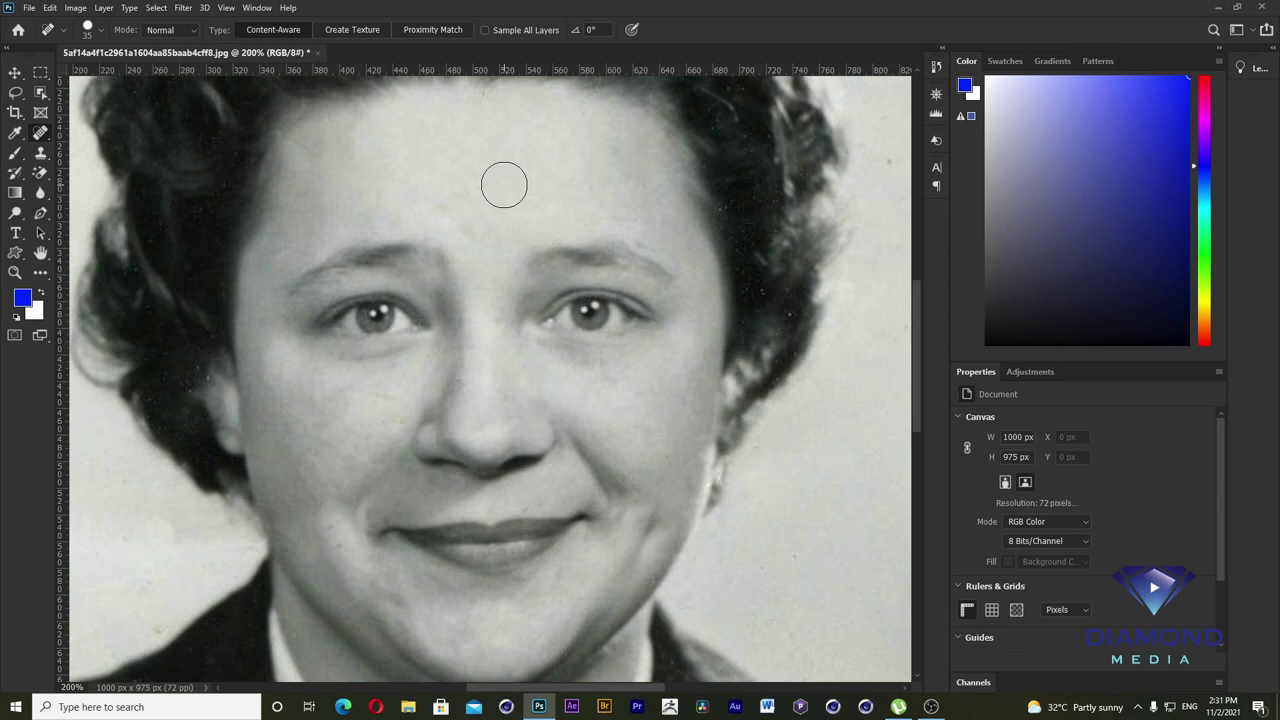
- With the Healing Brush, Alt-sample clean forehead skin and paint out the forehead and eyebrow specks
right_click(43, 133)
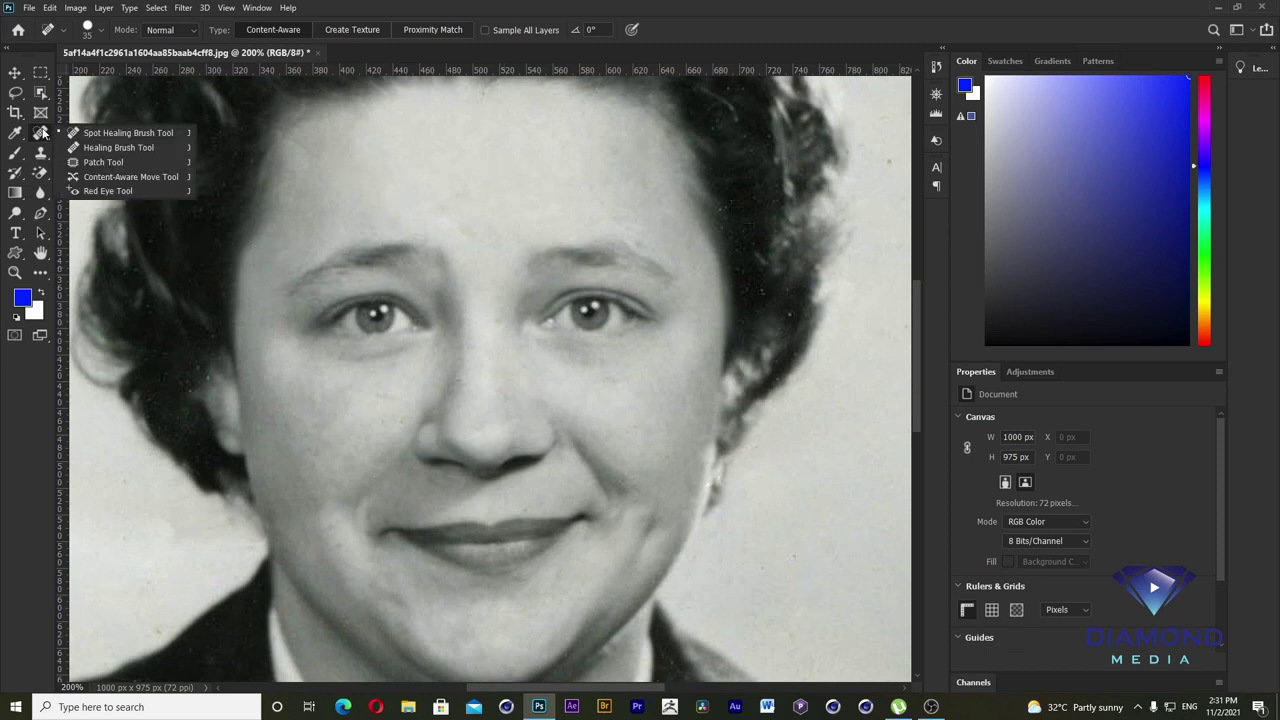
click(117, 148)
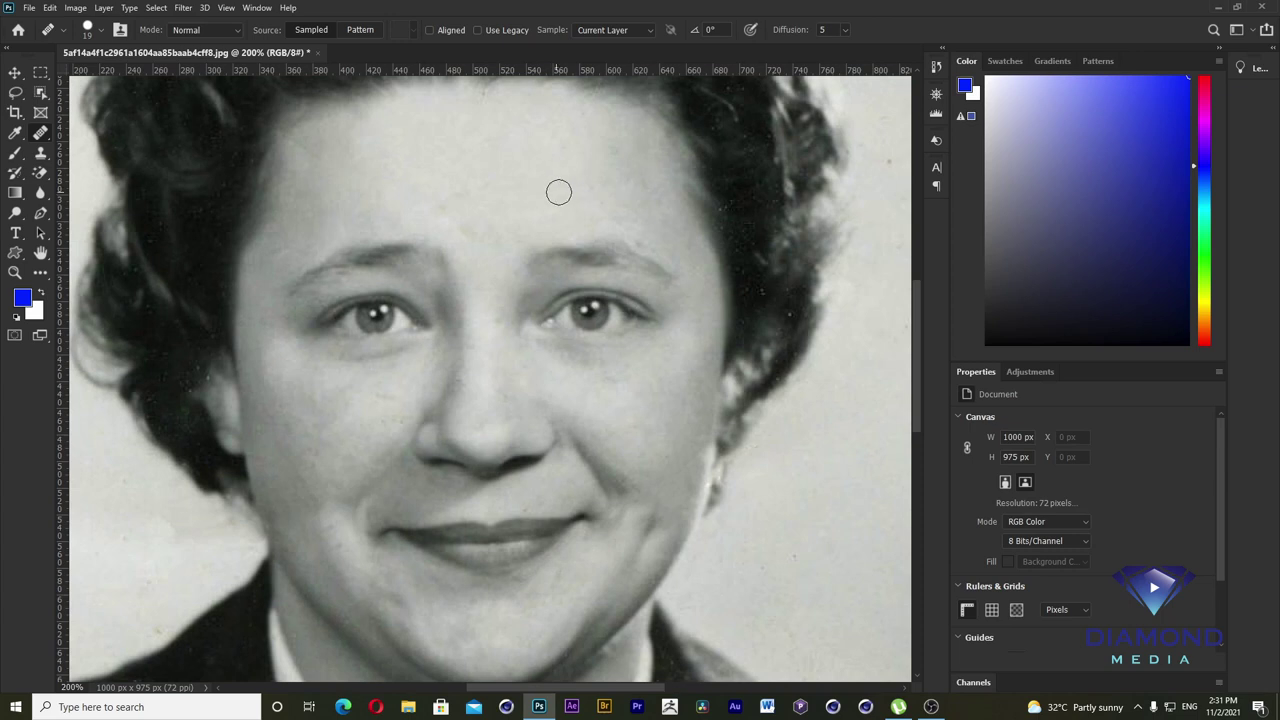
click(556, 189)
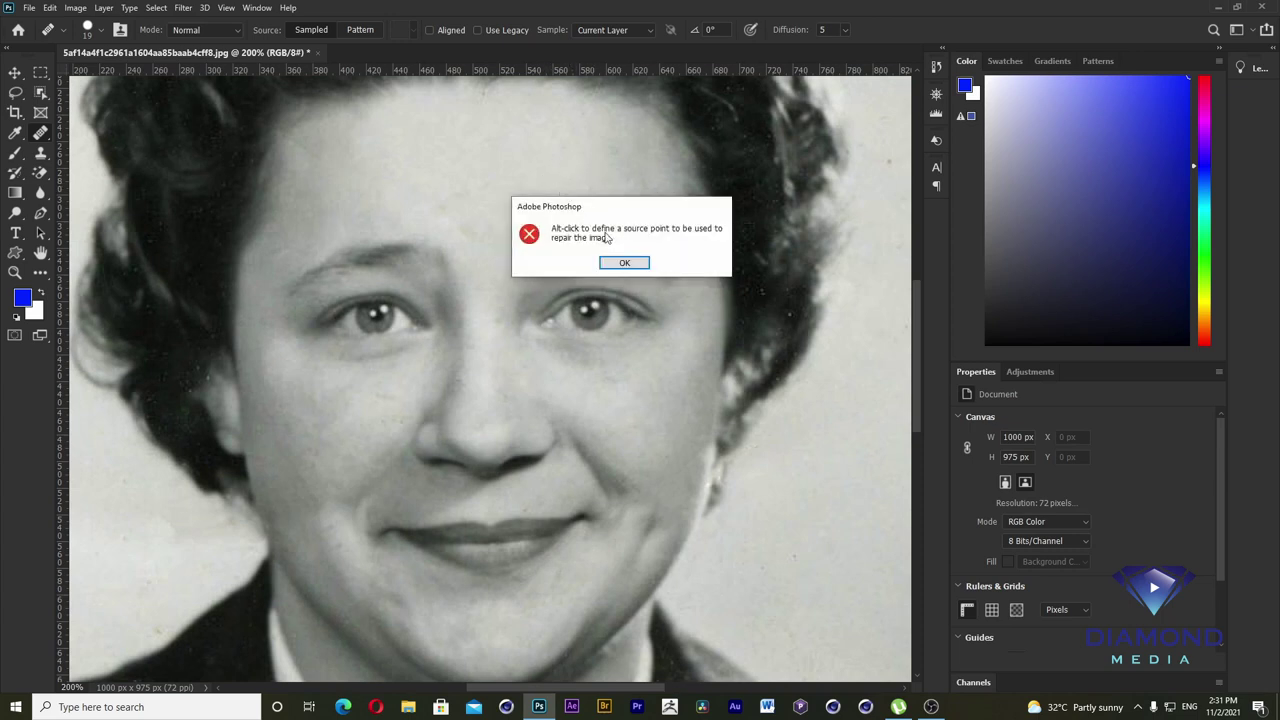
click(619, 260)
click(560, 195)
click(625, 264)
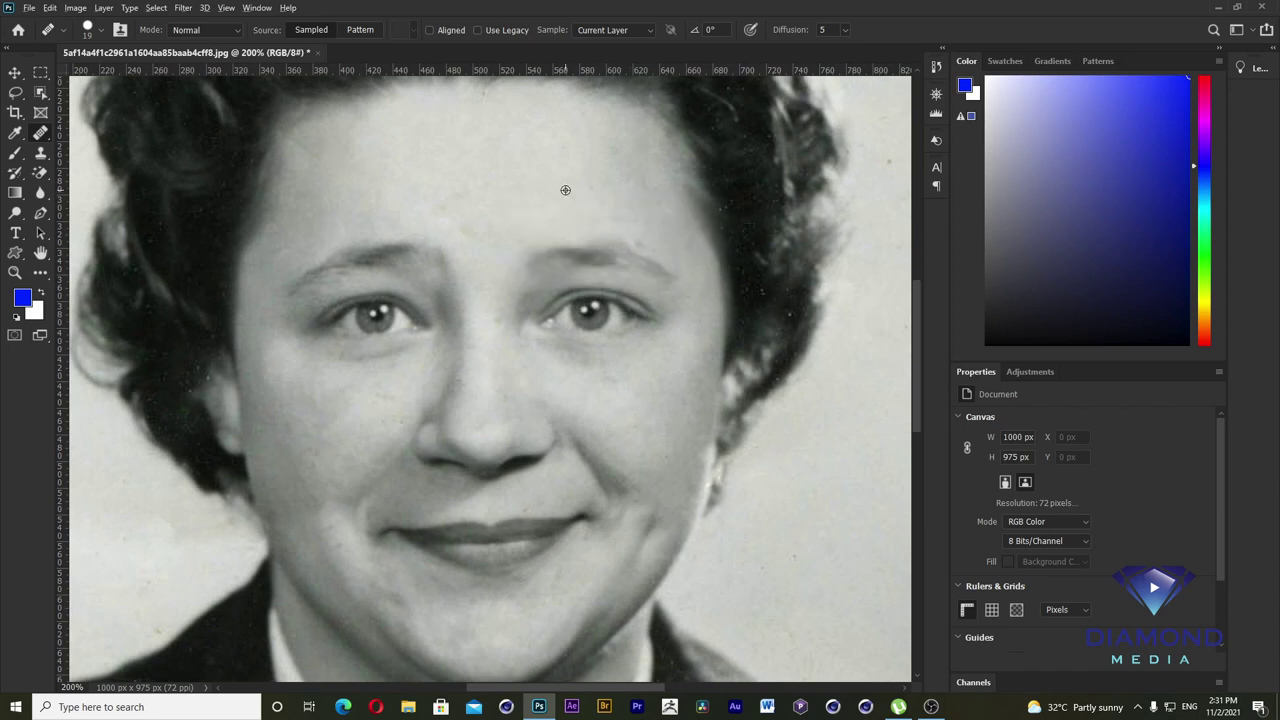
key(alt)
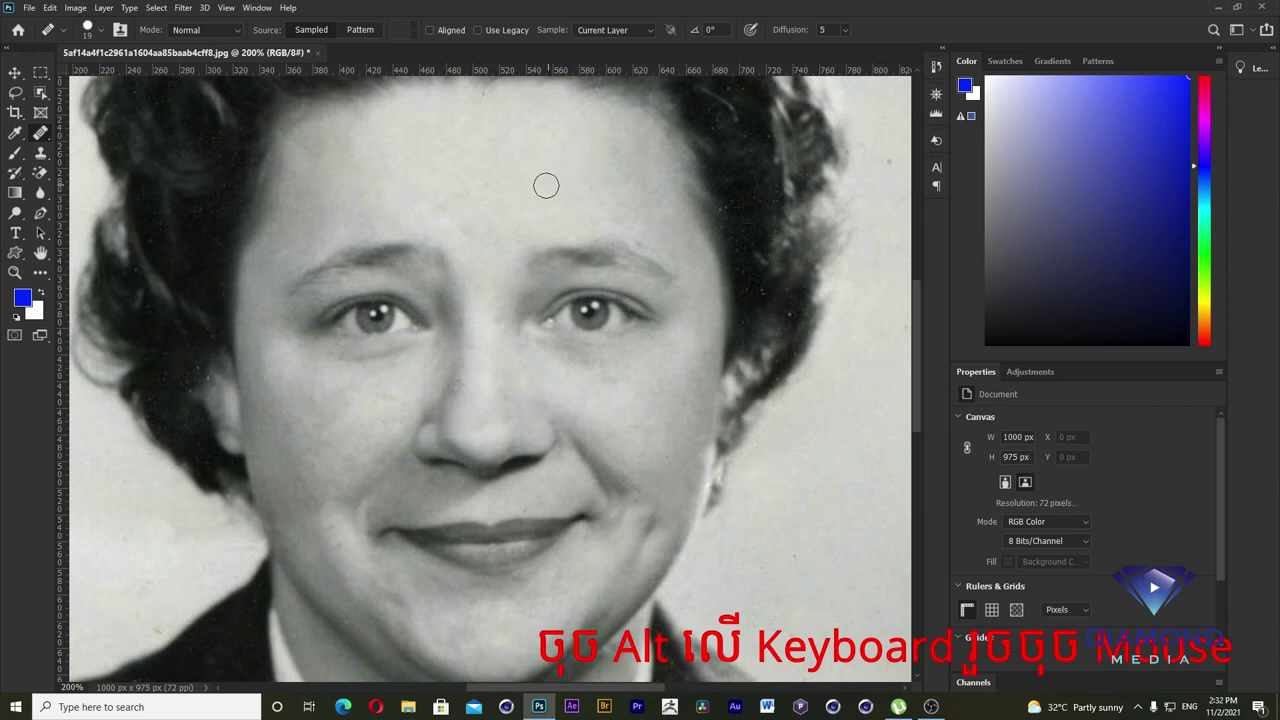
mouse_move(546, 185)
mouse_down()
mouse_move(438, 206)
mouse_move(460, 223)
mouse_move(474, 211)
mouse_move(454, 214)
mouse_move(509, 226)
mouse_move(463, 191)
mouse_move(417, 186)
mouse_move(383, 162)
mouse_up()
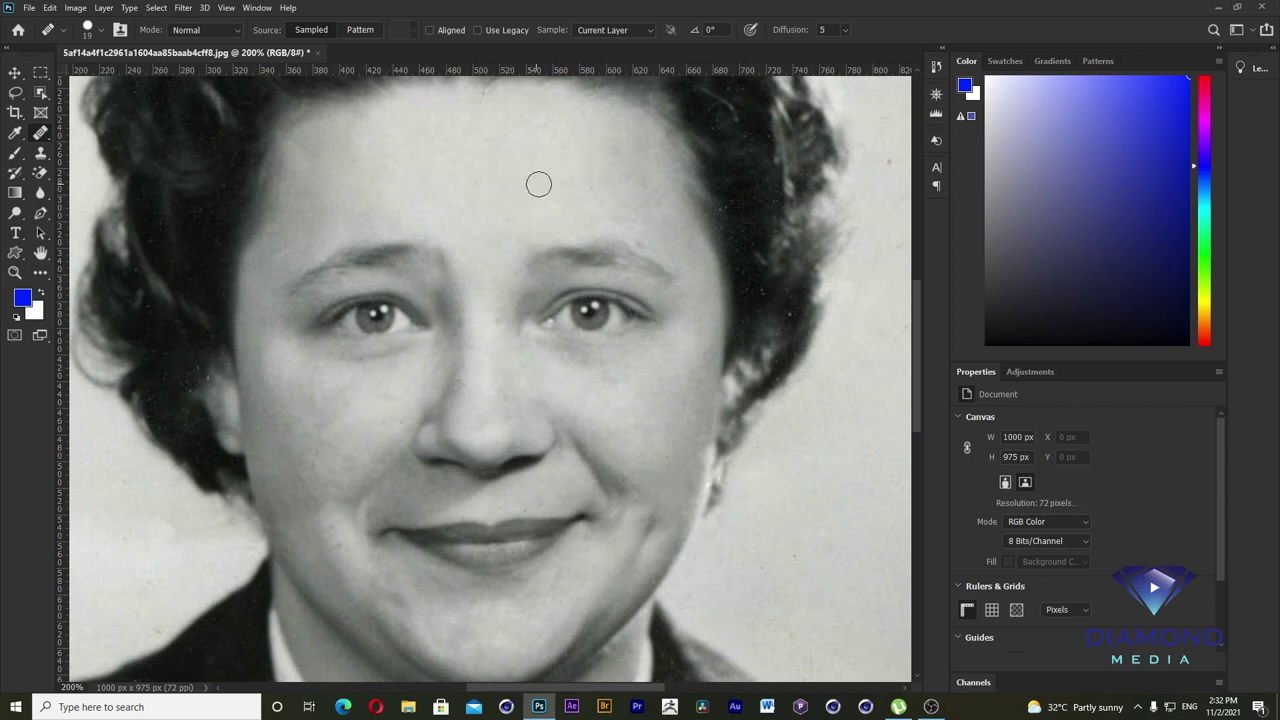
mouse_move(583, 183)
mouse_down()
mouse_move(634, 191)
mouse_move(646, 179)
mouse_up()
drag(658, 252, 681, 267)
click(736, 226)
key(ctrl+minus)
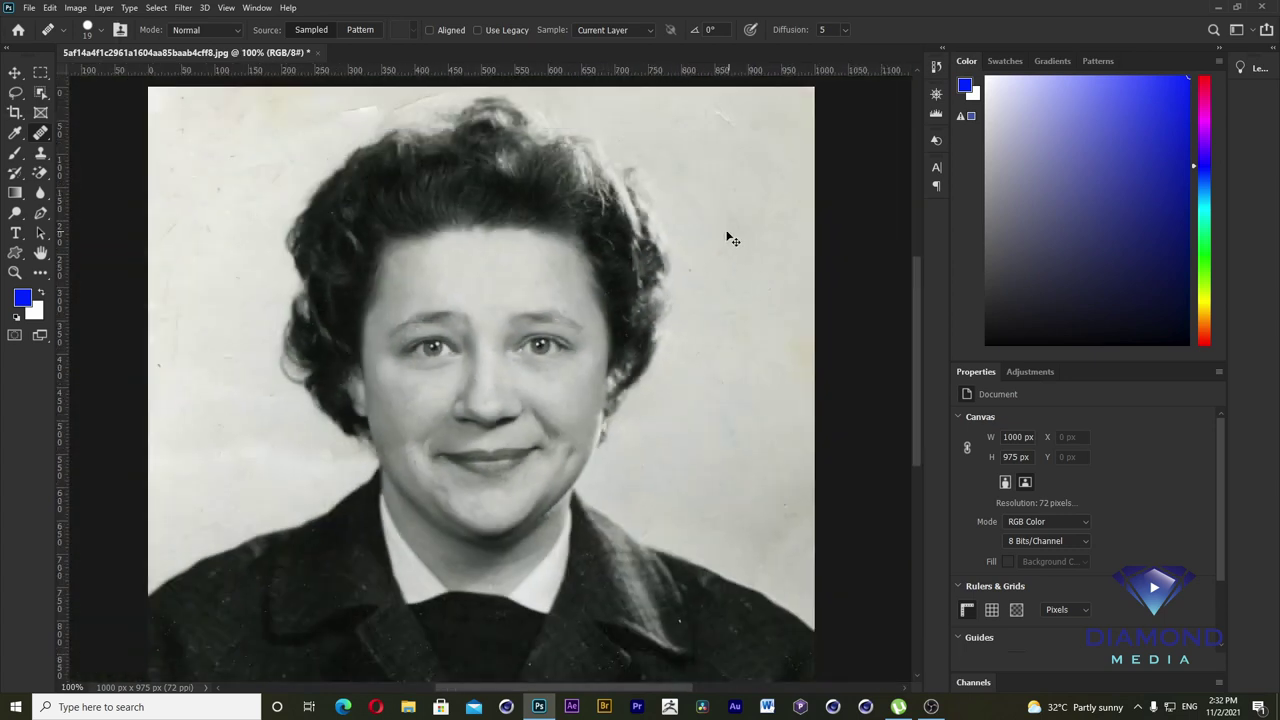
key(ctrl+minus)
scroll(586, 261, up, 1)
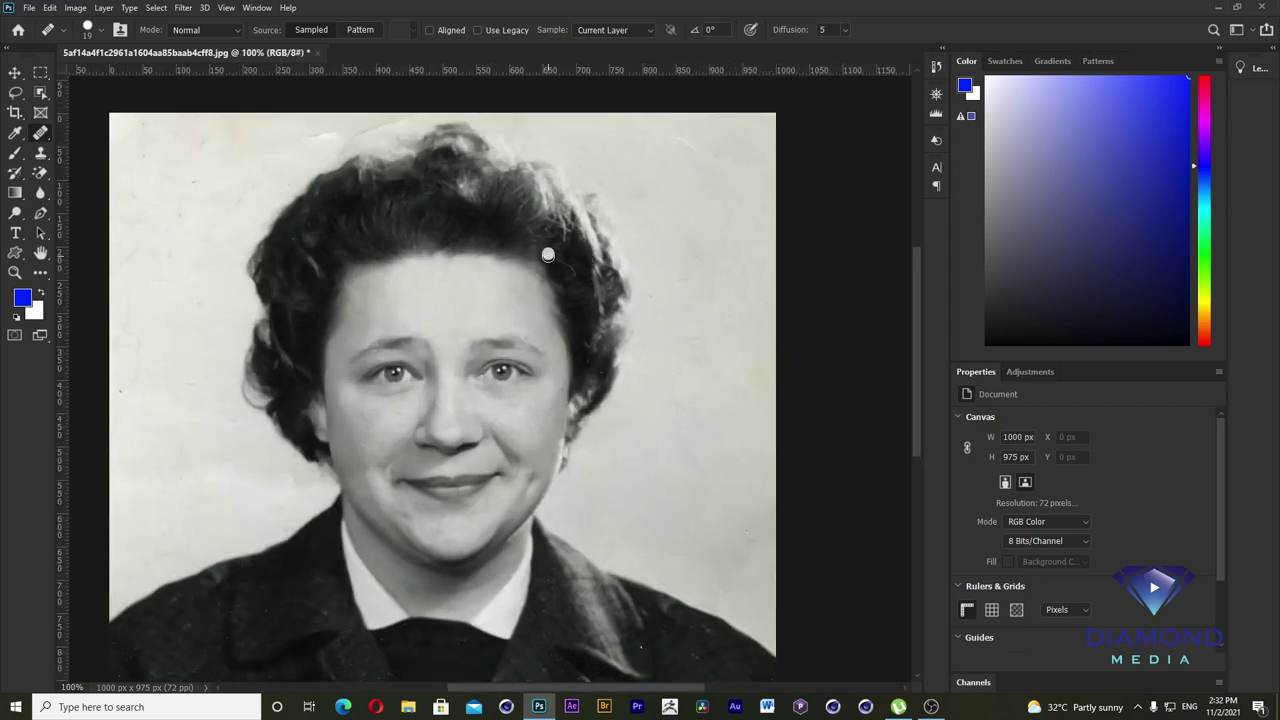
right_click(37, 135)
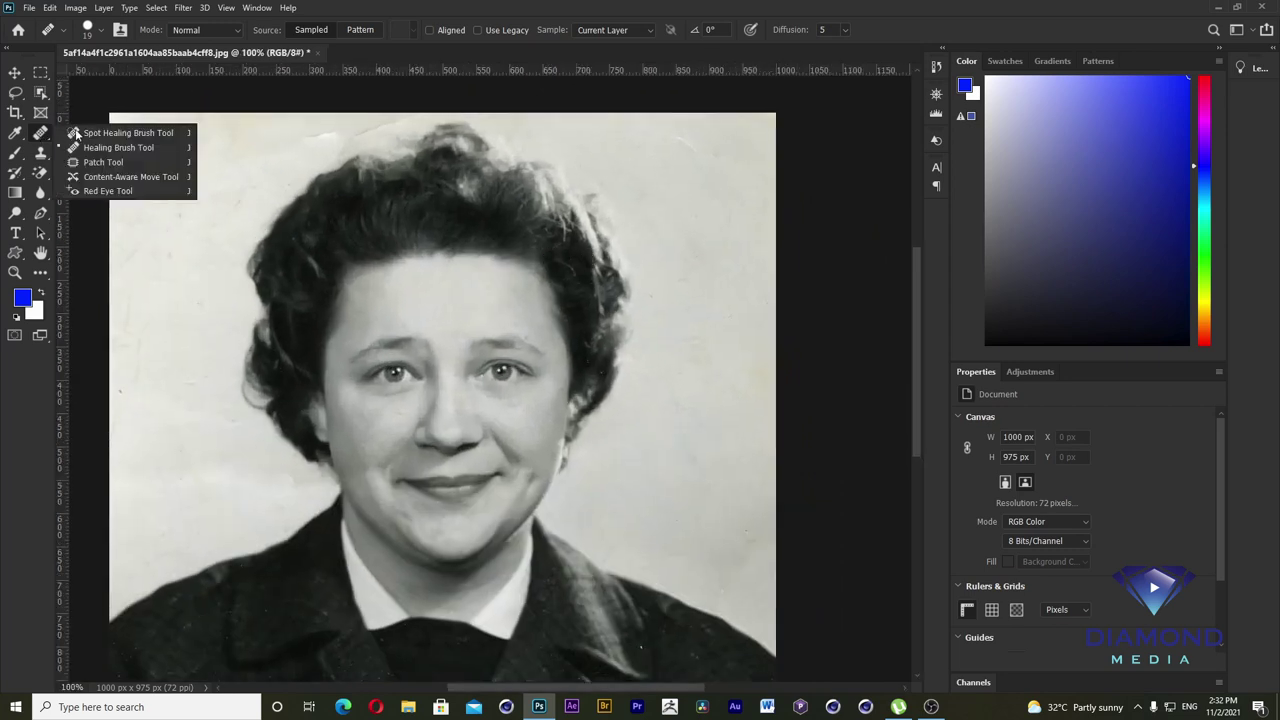
click(110, 146)
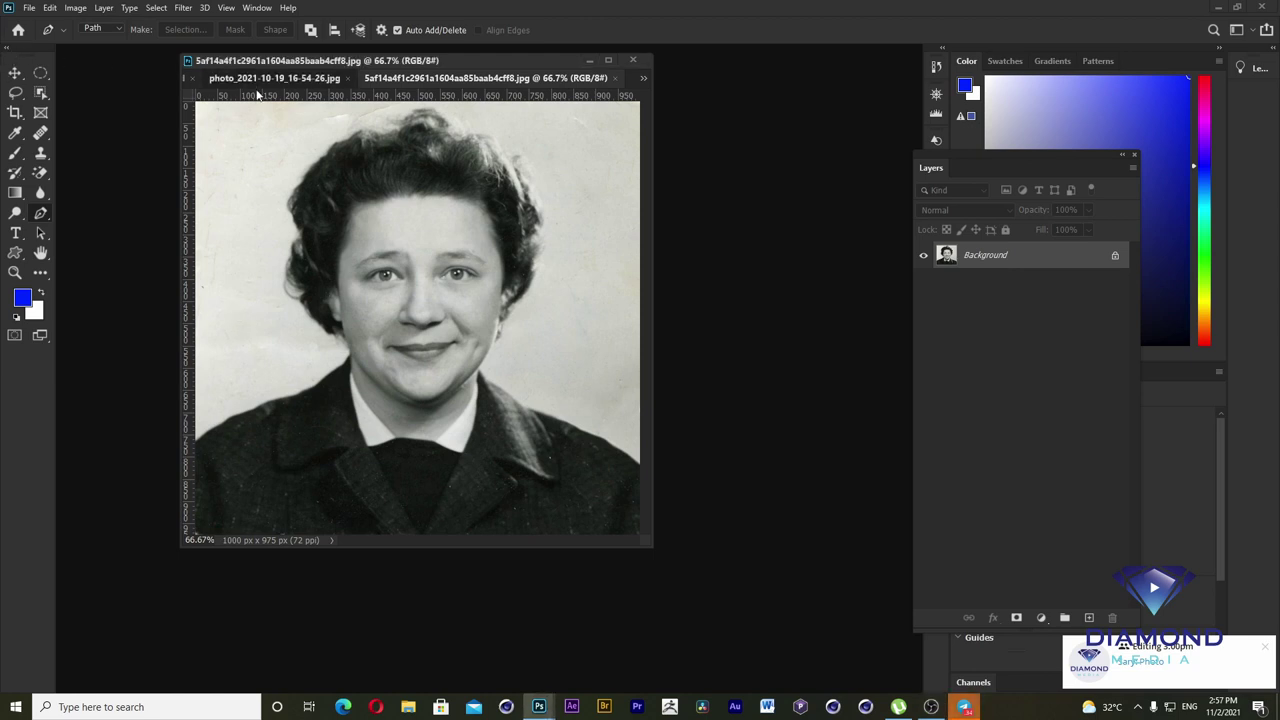
click(300, 78)
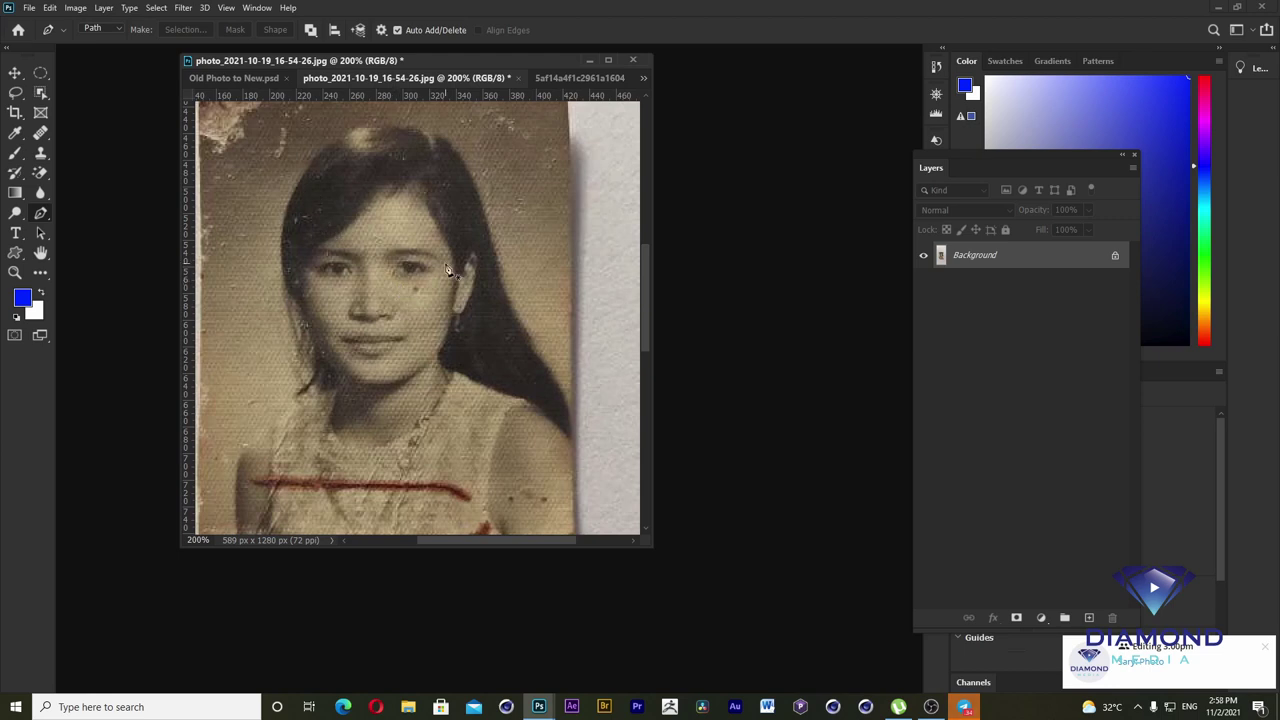
click(553, 77)
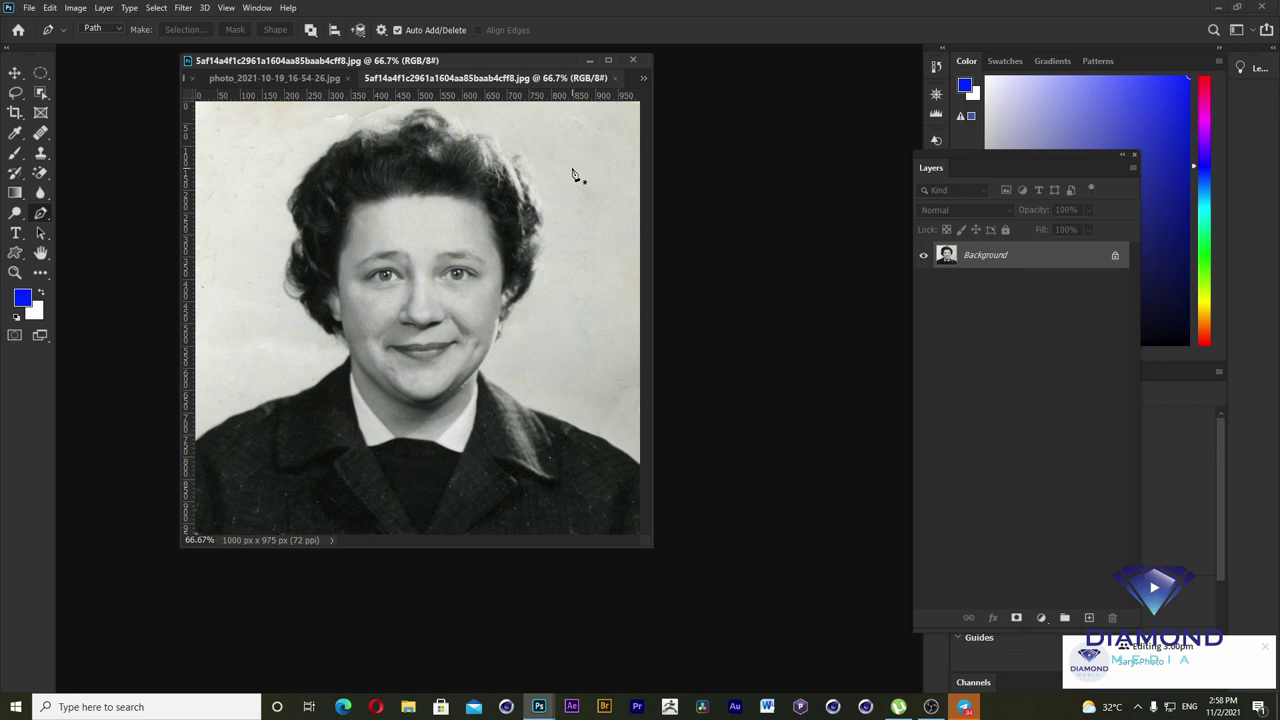
- Apply Hue/Saturation with Colorize on and Saturation 0 to keep the portrait neutral grey
click(77, 9)
mouse_move(96, 42)
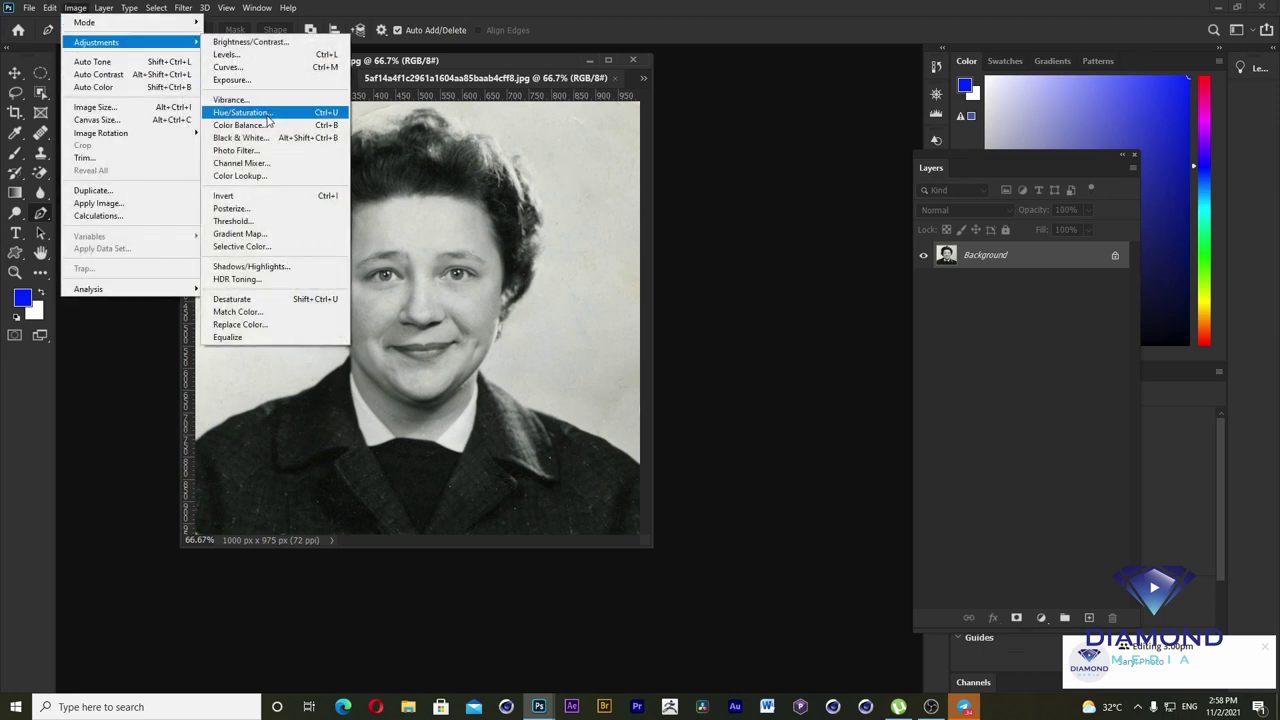
click(268, 119)
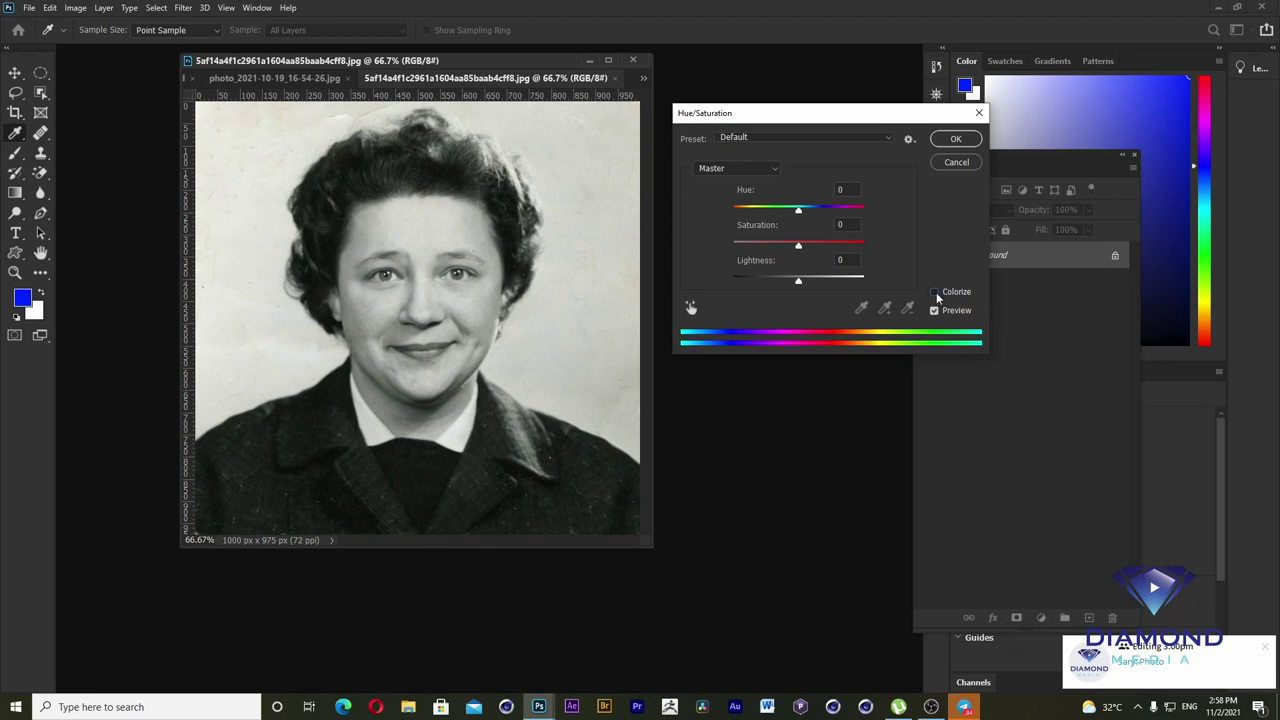
click(935, 292)
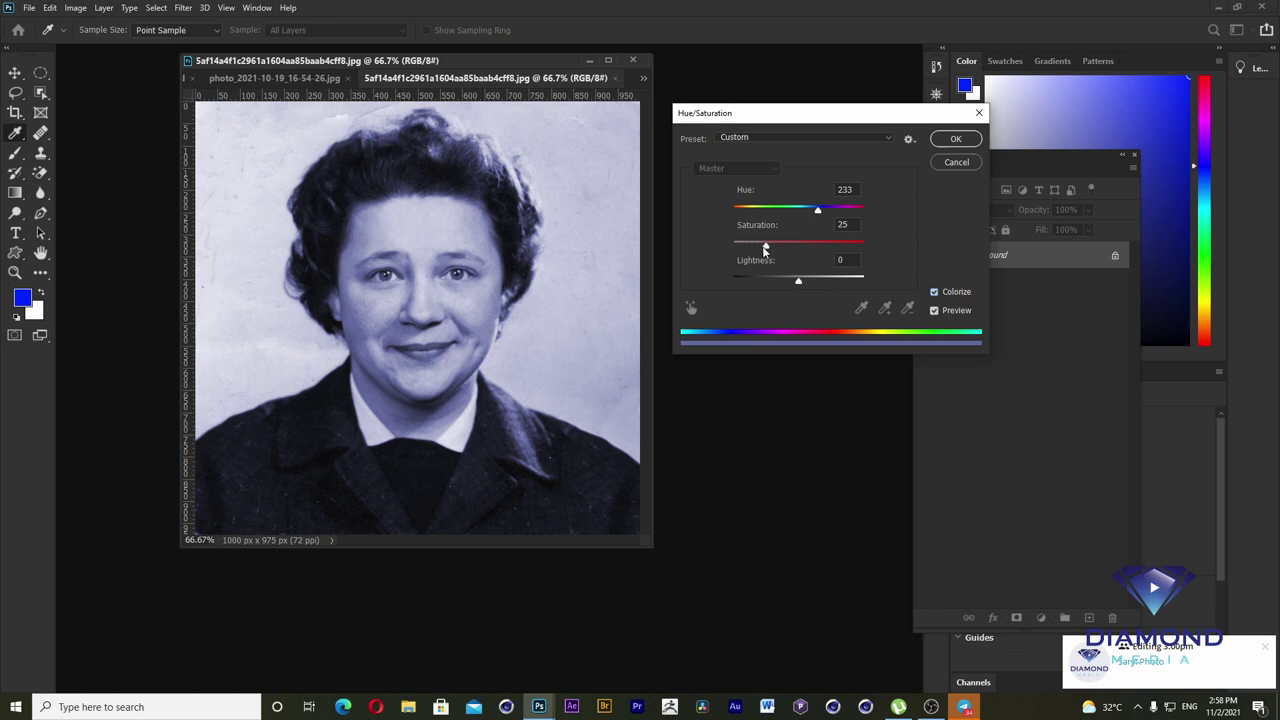
drag(763, 249, 731, 248)
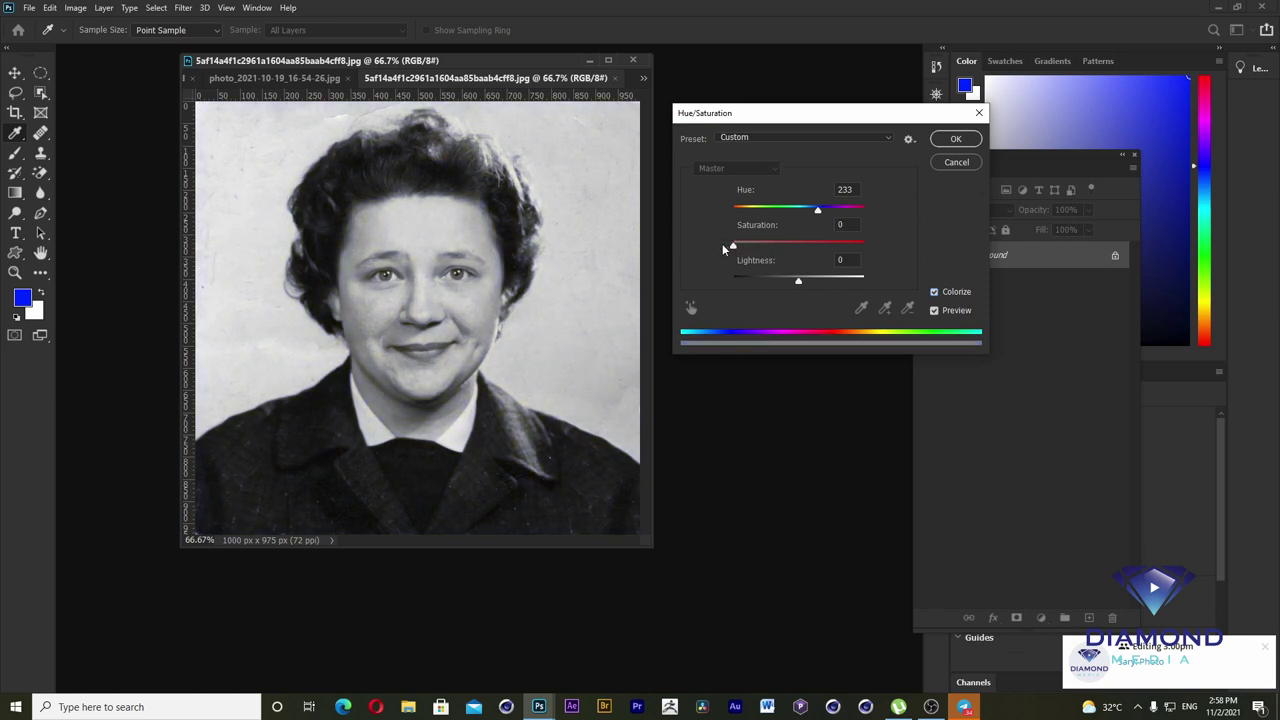
click(729, 248)
click(958, 140)
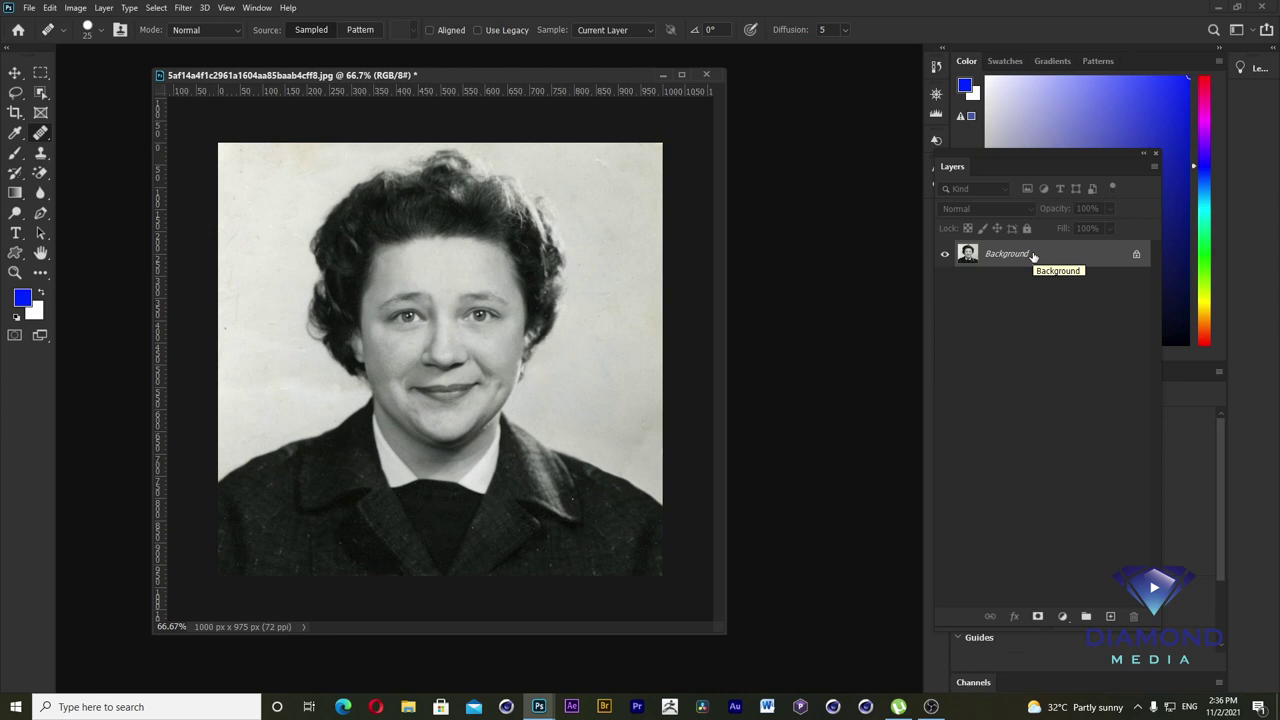
- Duplicate the Background layer as Layer 1 and reposition the document window
right_click(1034, 256)
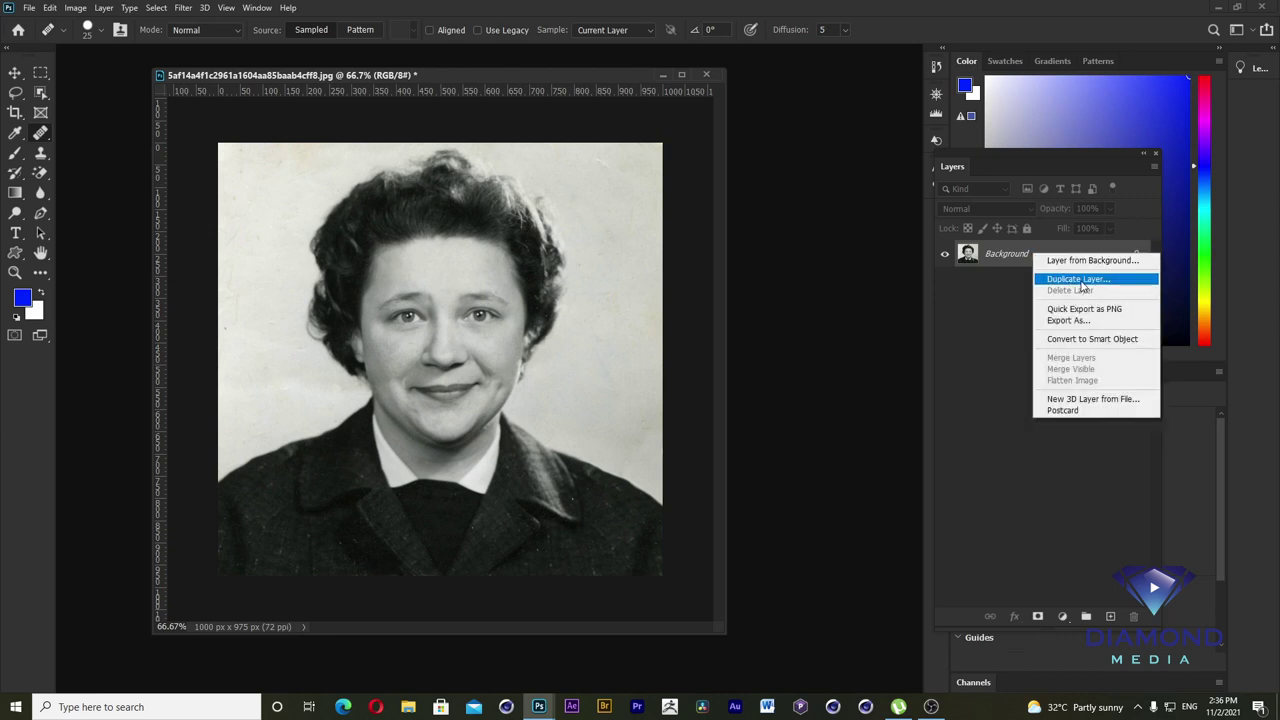
click(1084, 283)
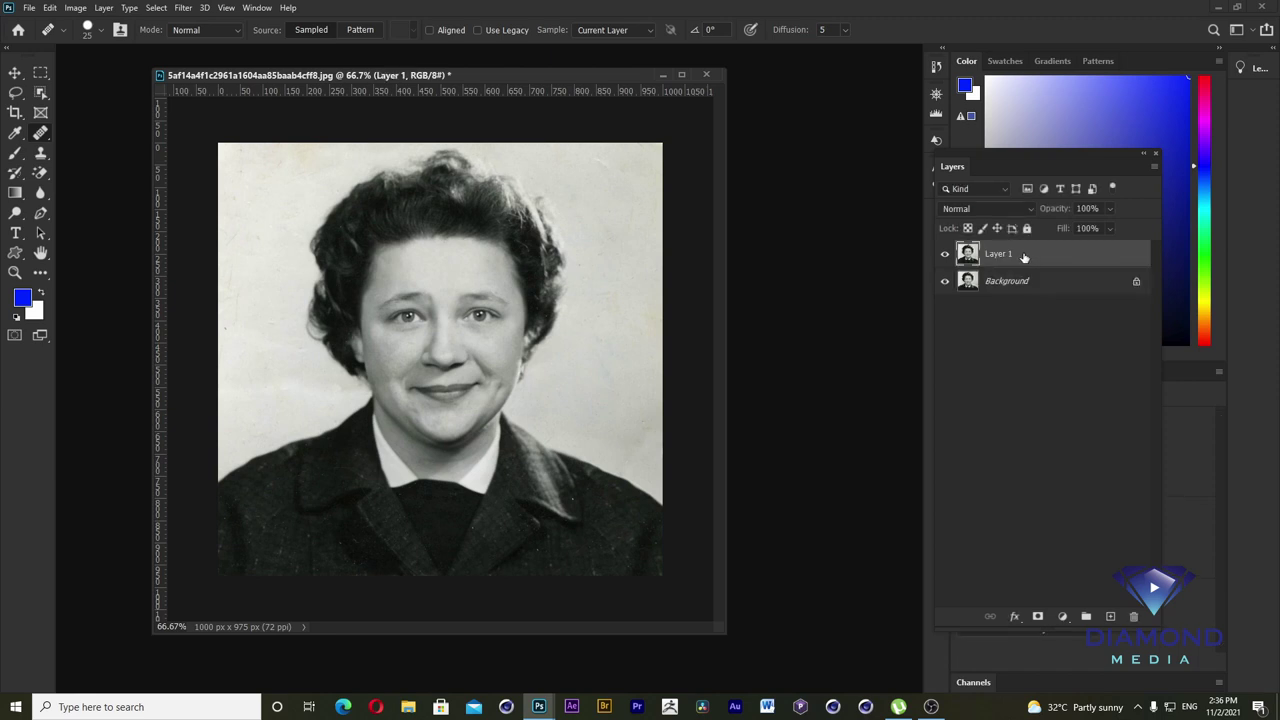
drag(571, 72, 748, 88)
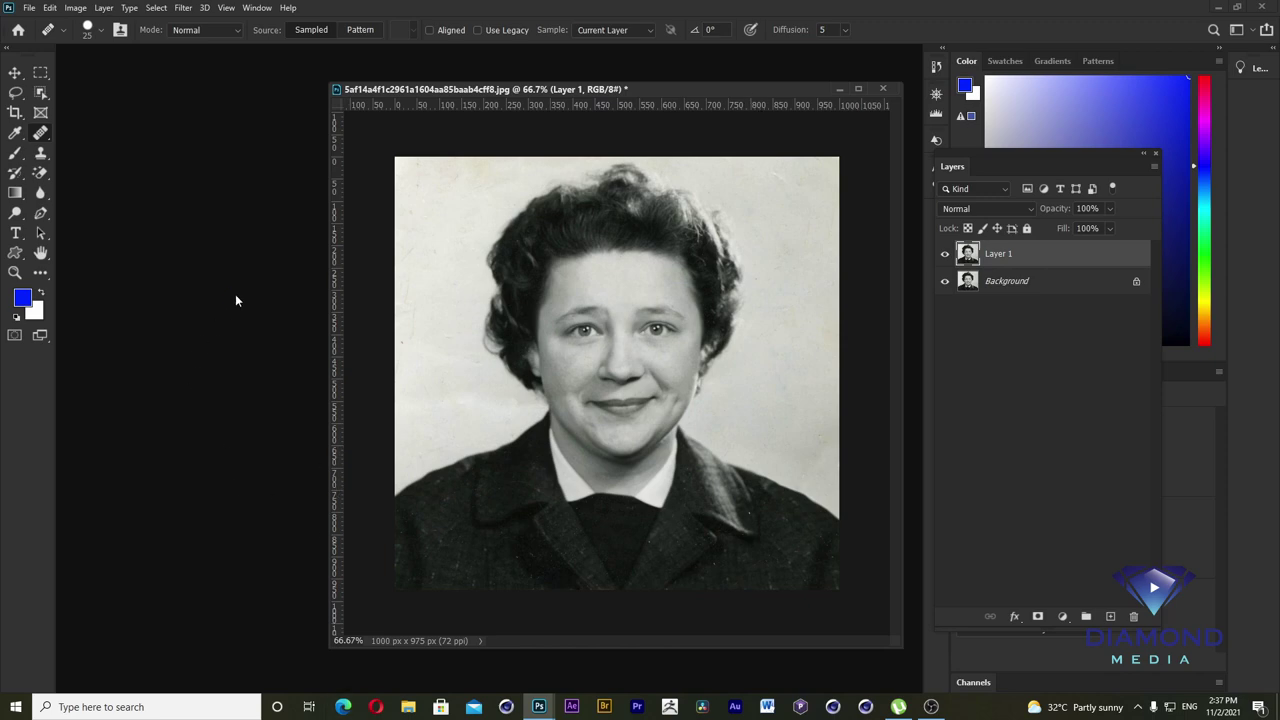
key(ctrl+o)
click(366, 128)
double_click(366, 128)
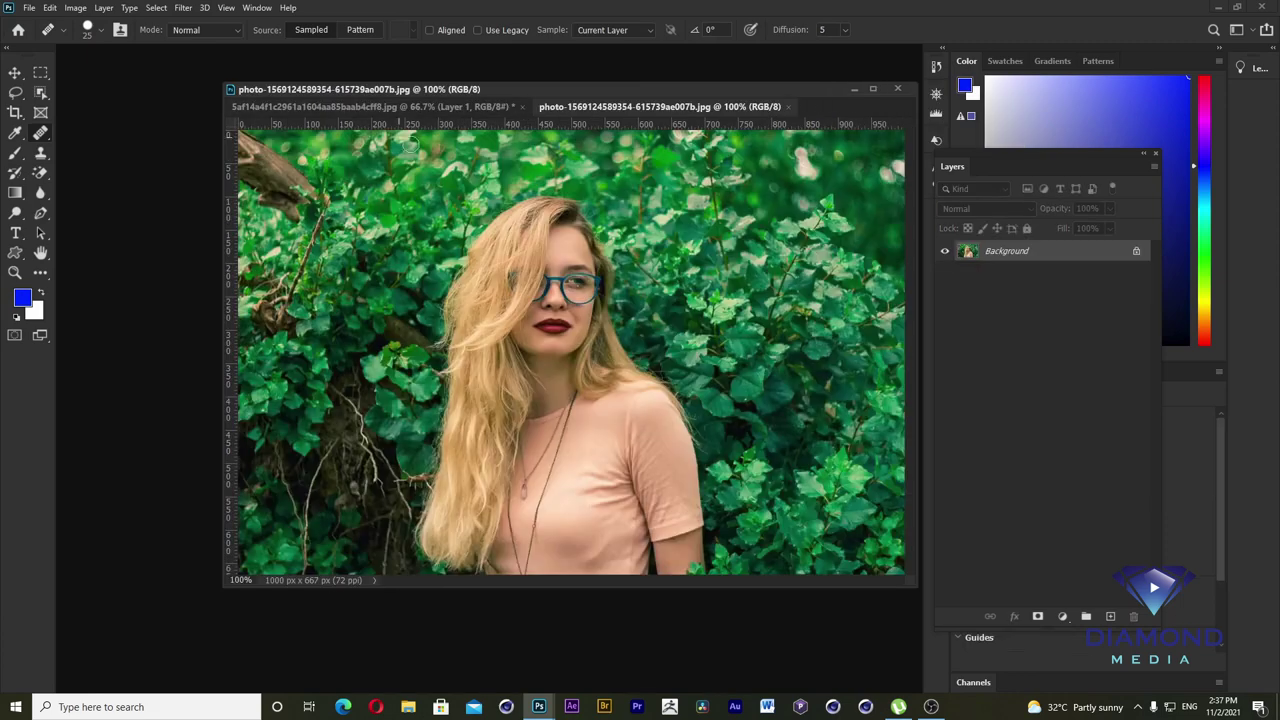
mouse_move(632, 106)
mouse_down()
mouse_move(3, 148)
mouse_move(3, 132)
mouse_up()
mouse_move(331, 141)
mouse_down()
mouse_move(210, 258)
mouse_move(259, 188)
mouse_up()
mouse_move(643, 92)
mouse_down()
mouse_move(648, 141)
mouse_move(720, 126)
mouse_up()
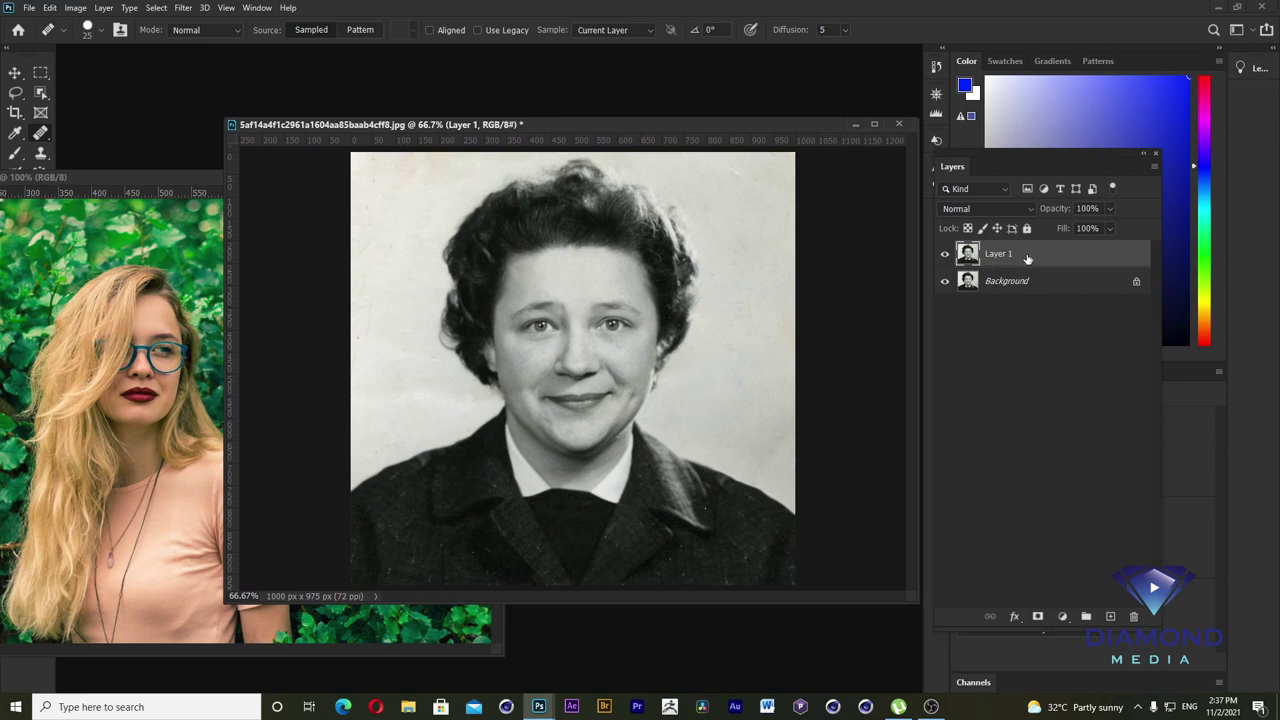
- Colorize Layer 1 with Hue/Saturation at Hue +20 and Saturation 25 for a sepia tone
click(78, 8)
mouse_move(96, 42)
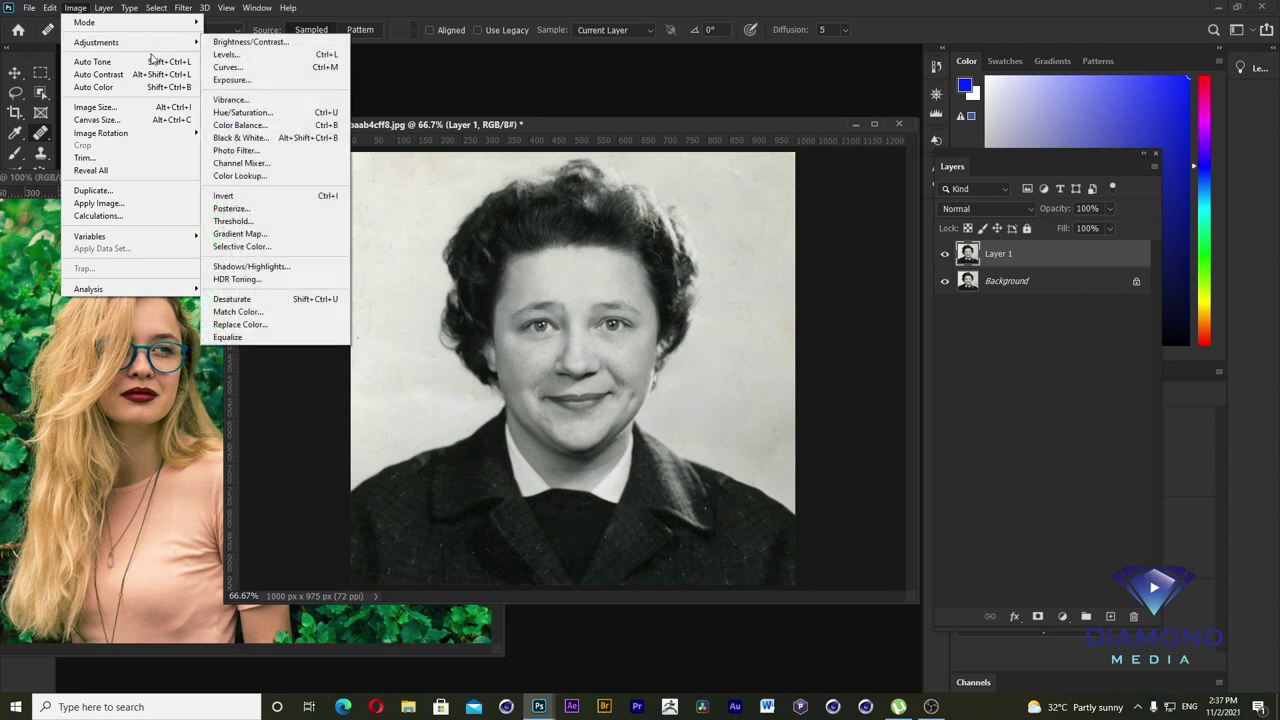
click(278, 116)
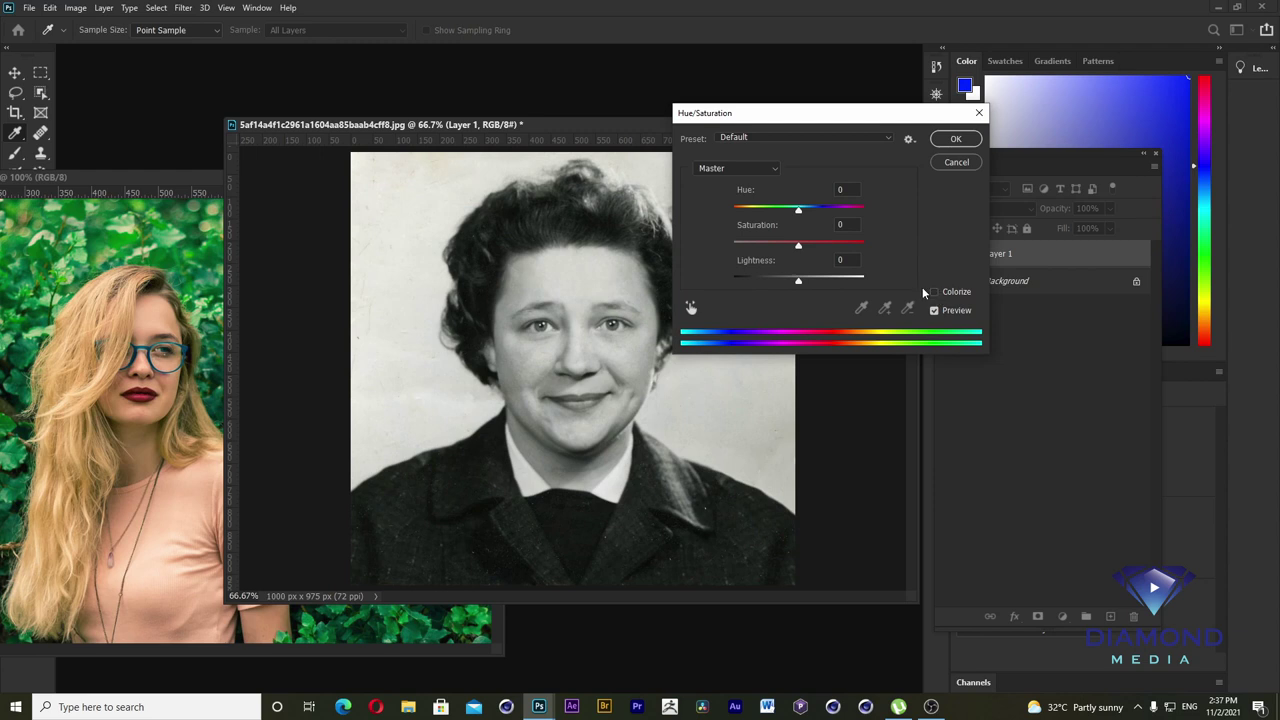
click(933, 292)
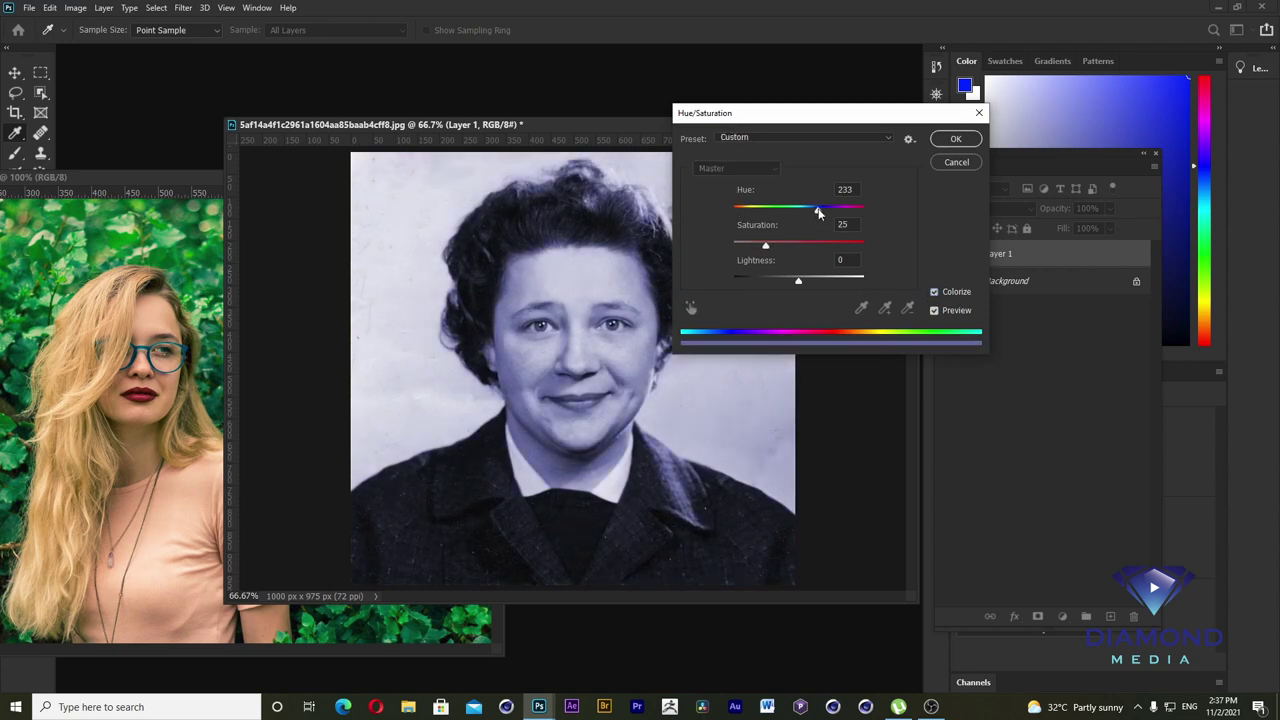
drag(818, 211, 741, 213)
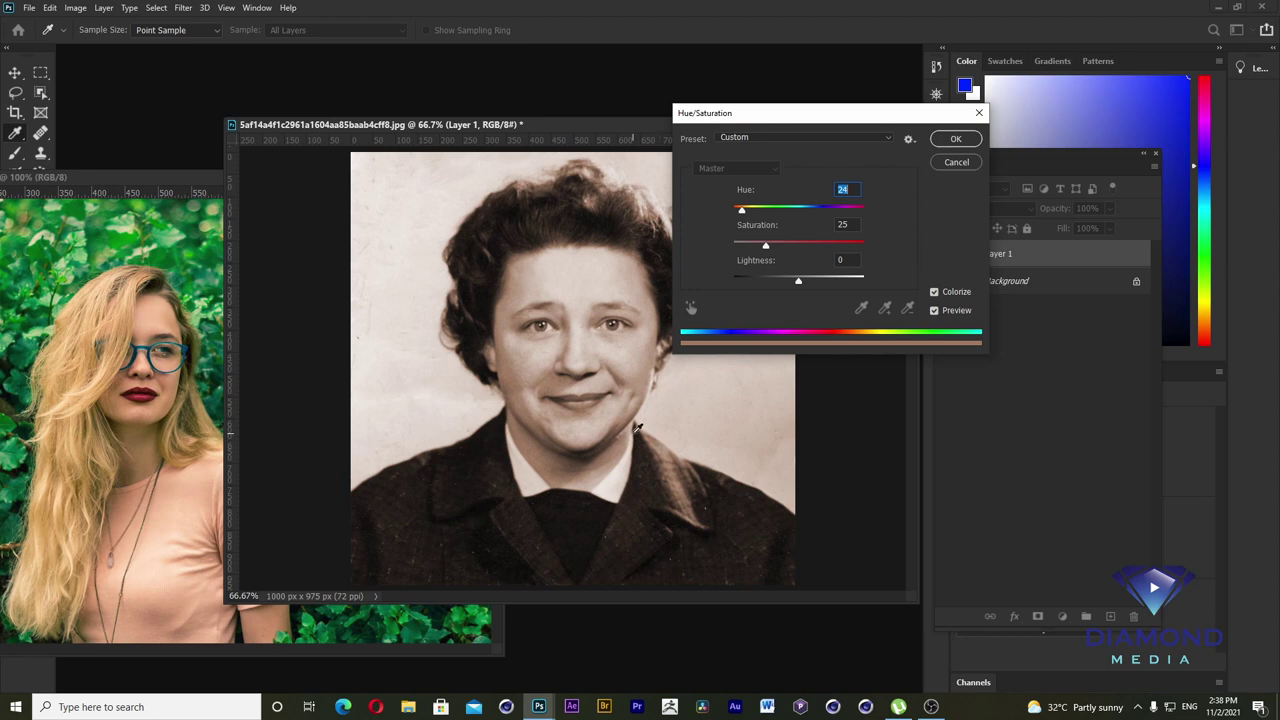
click(743, 213)
drag(743, 213, 743, 214)
click(955, 138)
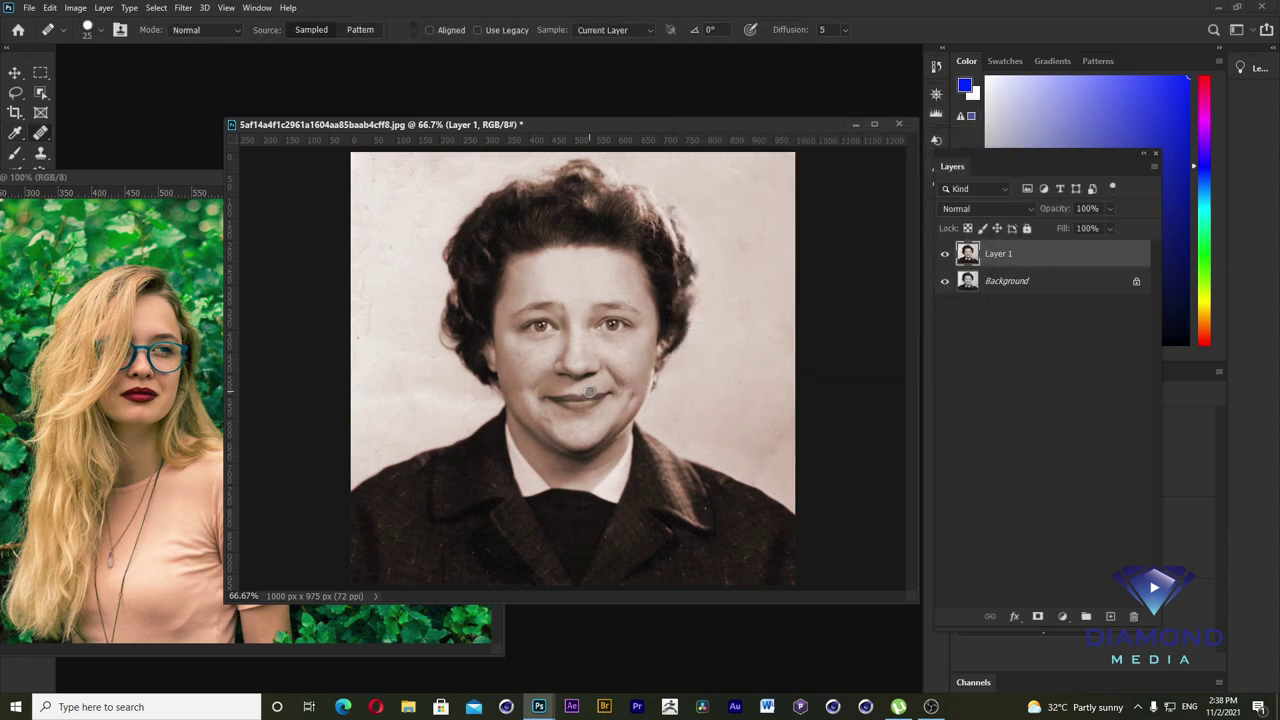
- Bring the portrait forward, select the Pen tool in path mode, and zoom in on the face
click(198, 177)
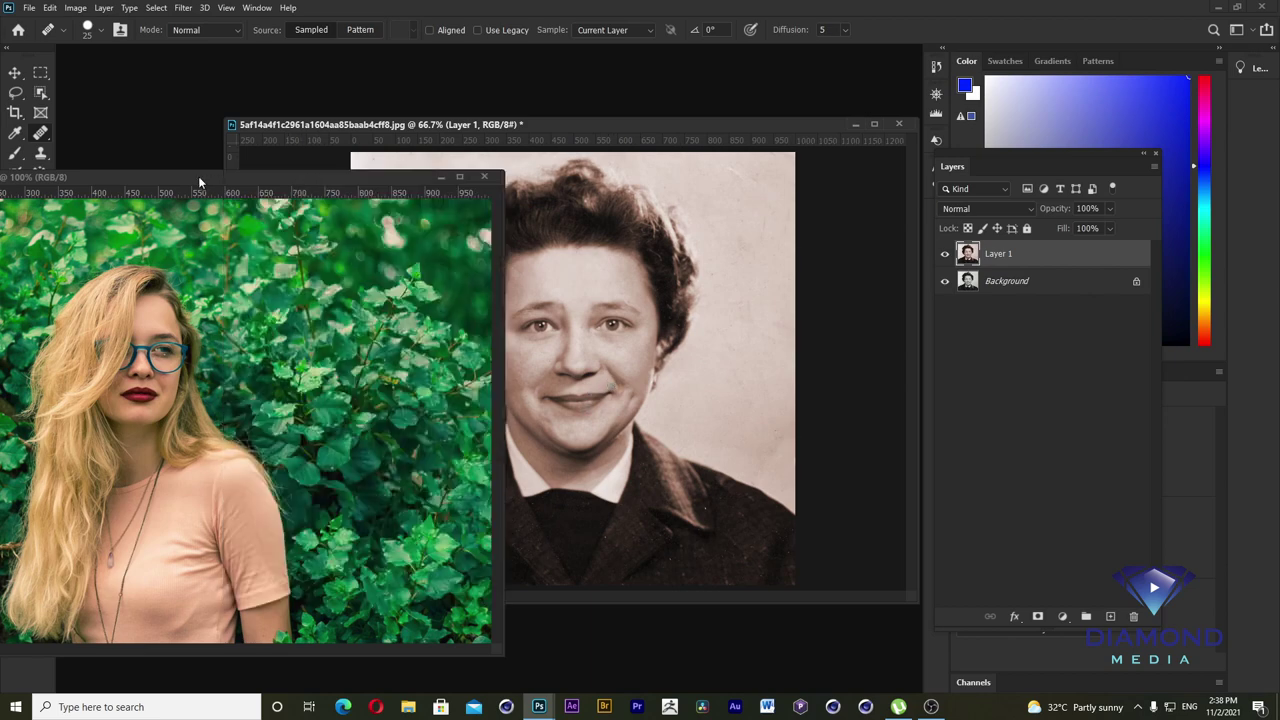
click(442, 177)
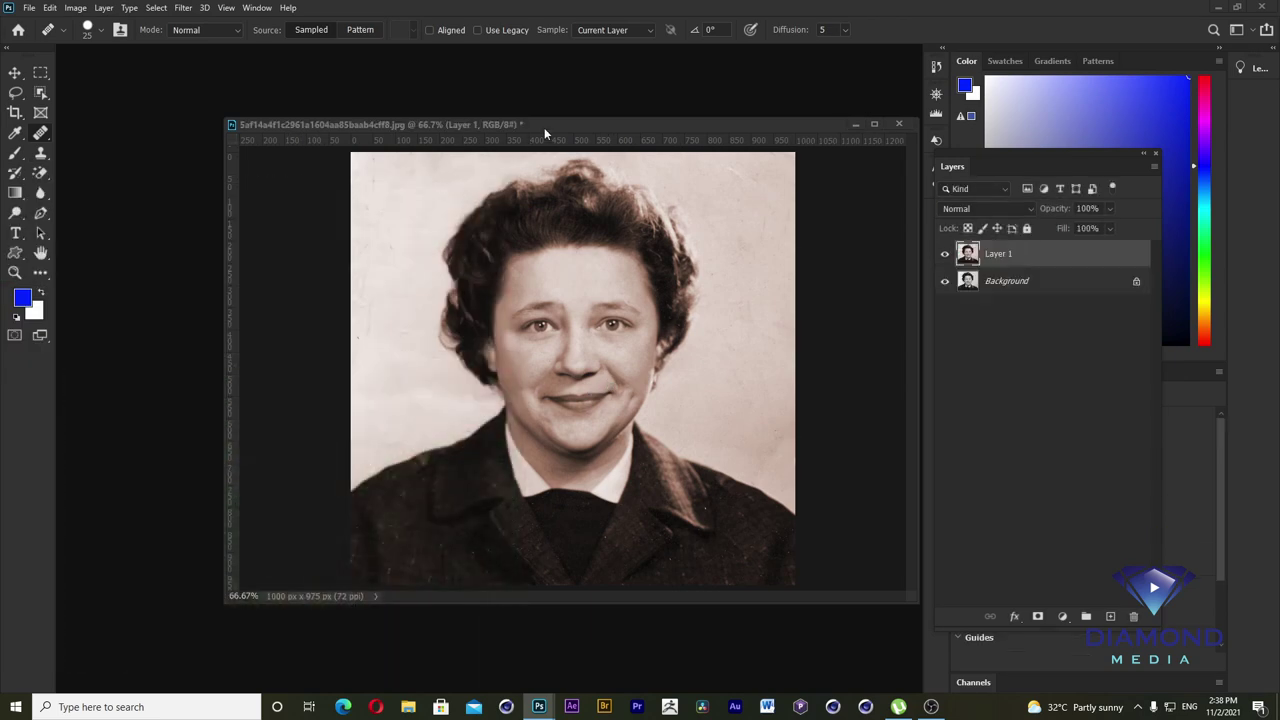
drag(546, 126, 543, 103)
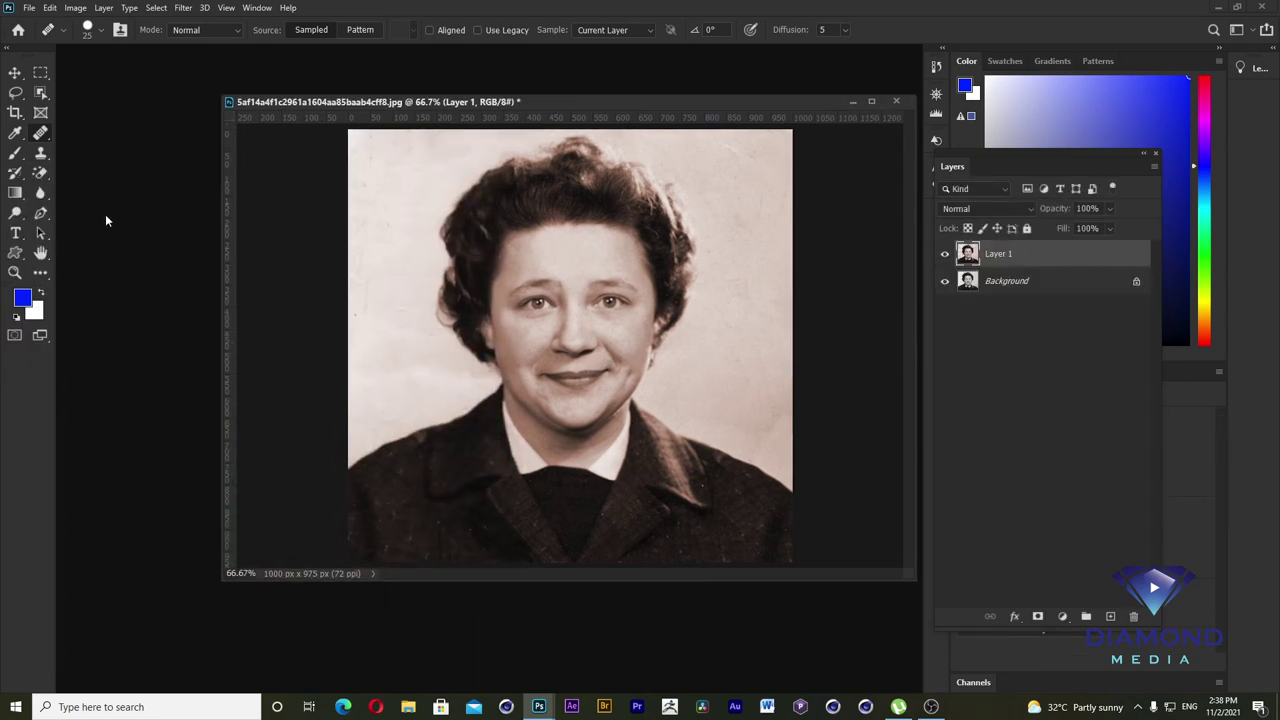
click(41, 214)
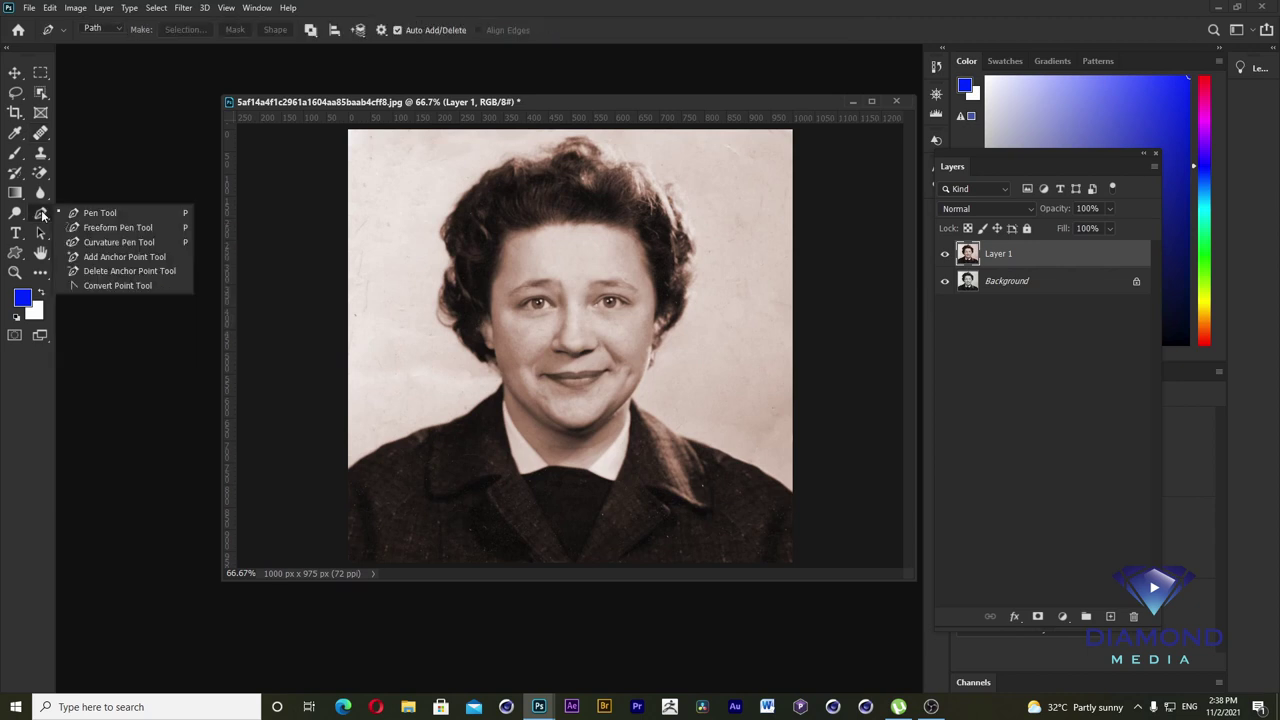
click(94, 214)
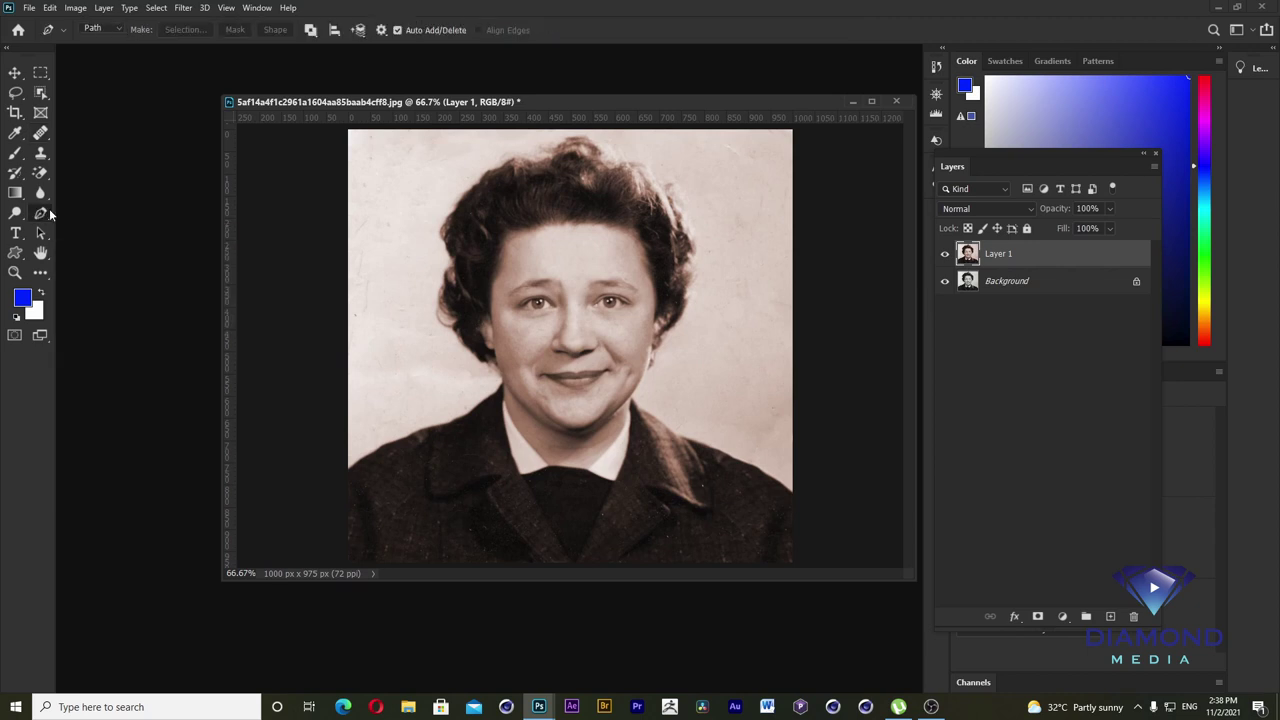
right_click(41, 214)
click(85, 214)
scroll(575, 392, up, 1)
scroll(575, 392, up, 1)
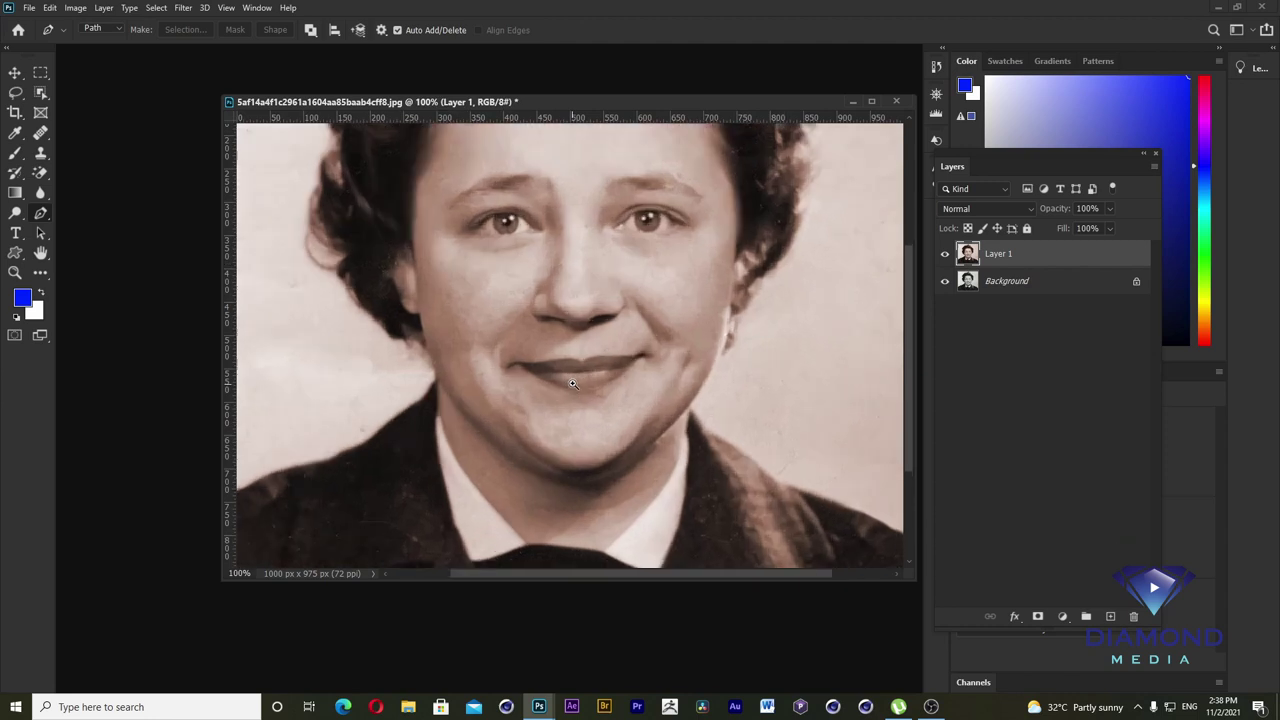
scroll(575, 392, up, 1)
drag(451, 428, 459, 368)
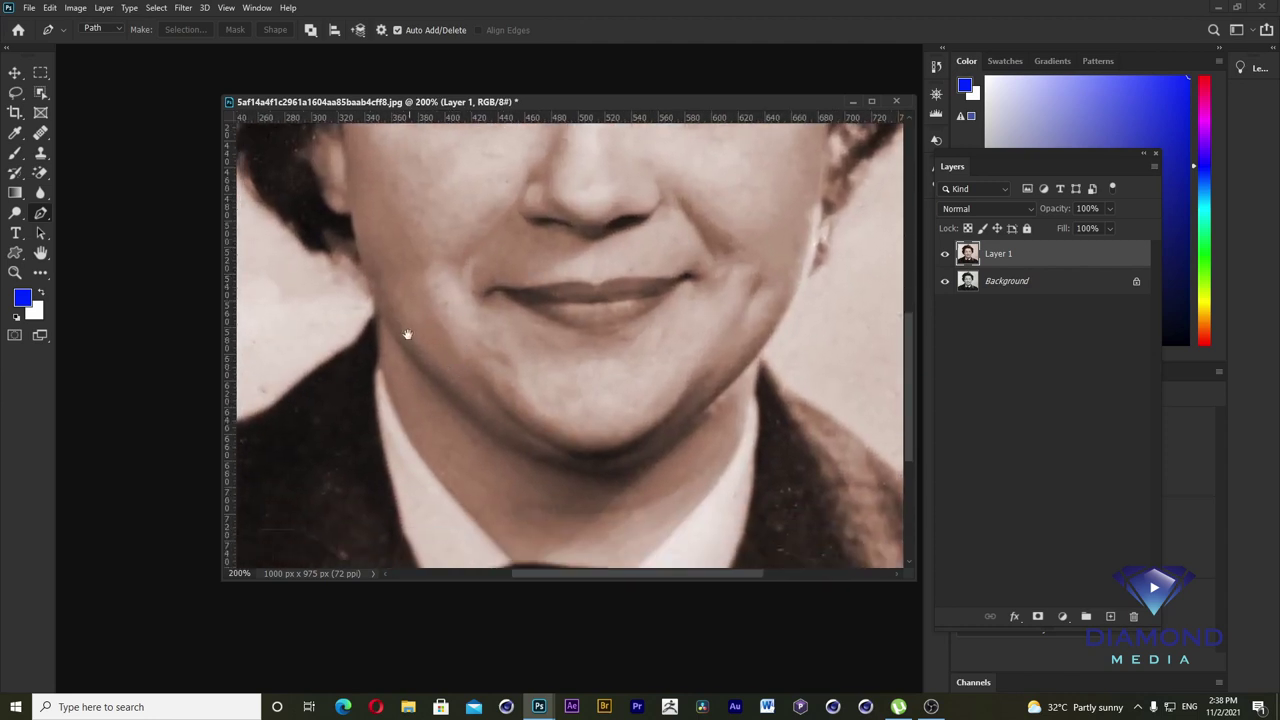
- Trace a pen path from the hairline down the left cheek, jaw, collar and up the right cheek
click(352, 214)
click(365, 273)
click(379, 313)
click(381, 353)
mouse_move(412, 445)
mouse_down()
mouse_move(404, 397)
mouse_move(456, 457)
mouse_up()
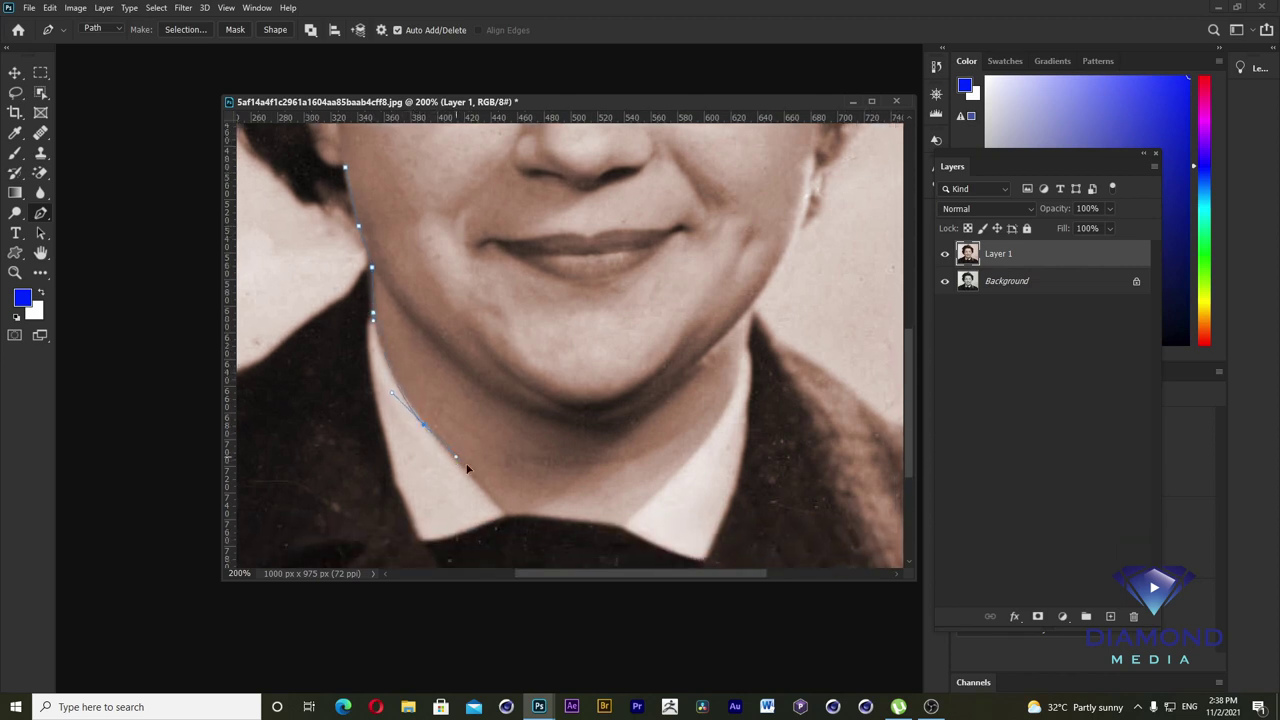
click(724, 403)
drag(757, 271, 746, 396)
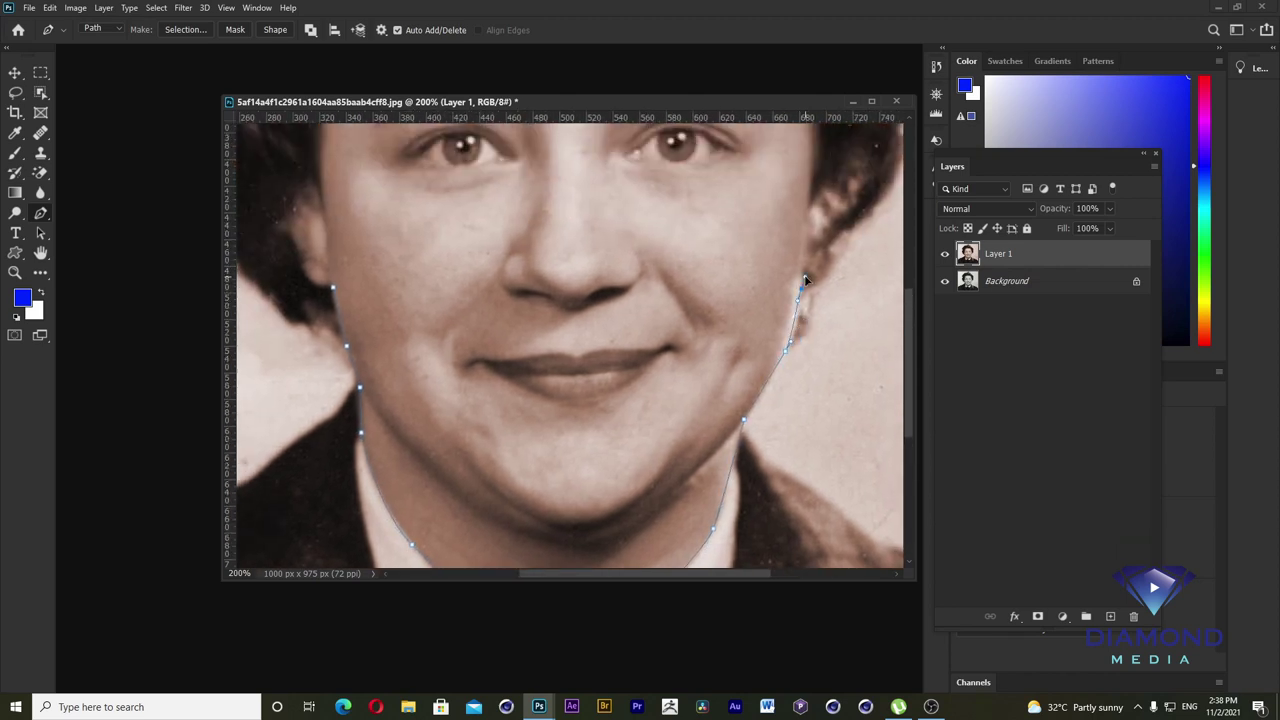
click(800, 290)
click(822, 225)
- Zoom out to the whole face and duplicate Layer 1 as Layer 1 copy
drag(808, 192, 860, 400)
scroll(623, 243, down, 3)
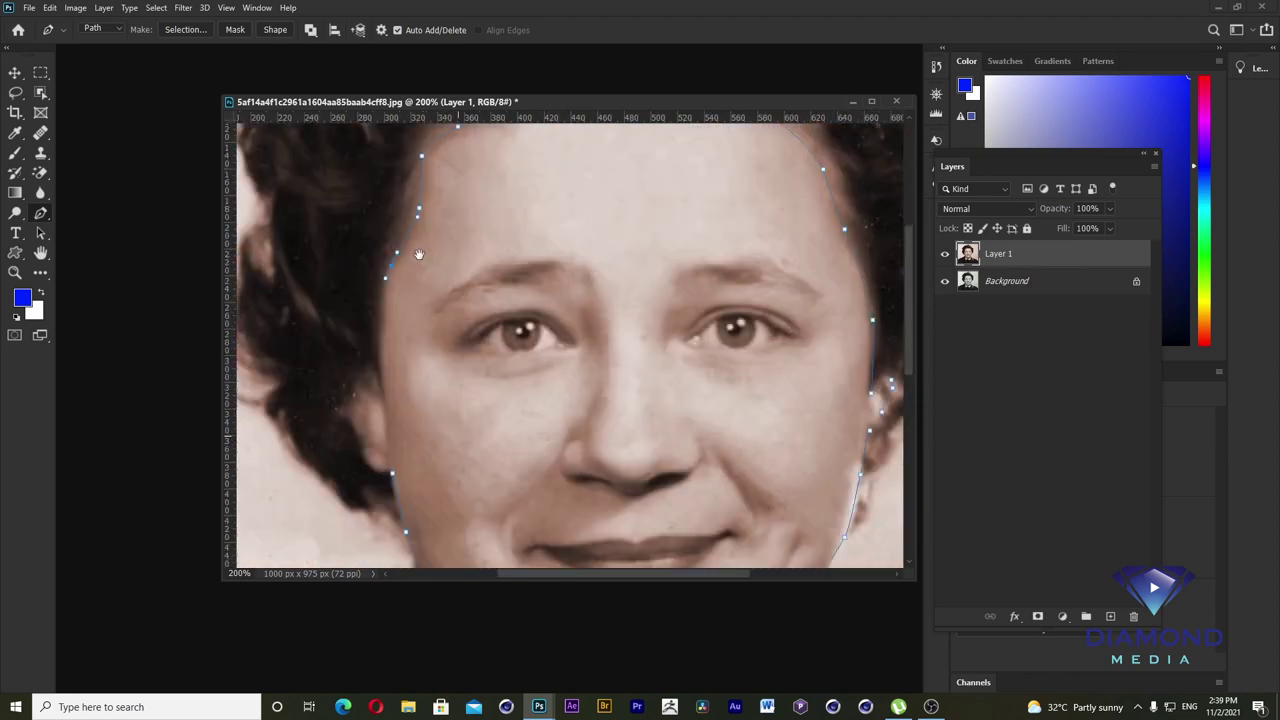
scroll(385, 327, down, 3)
key(ctrl+minus)
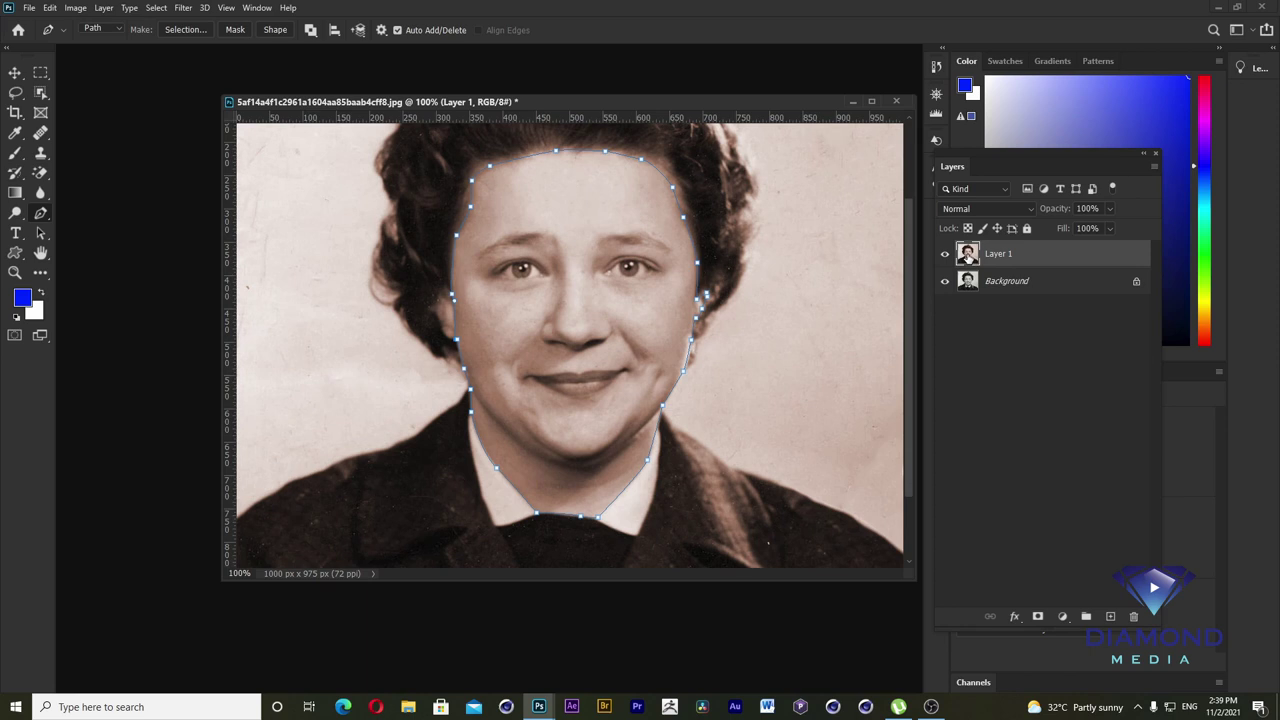
key(ctrl+j)
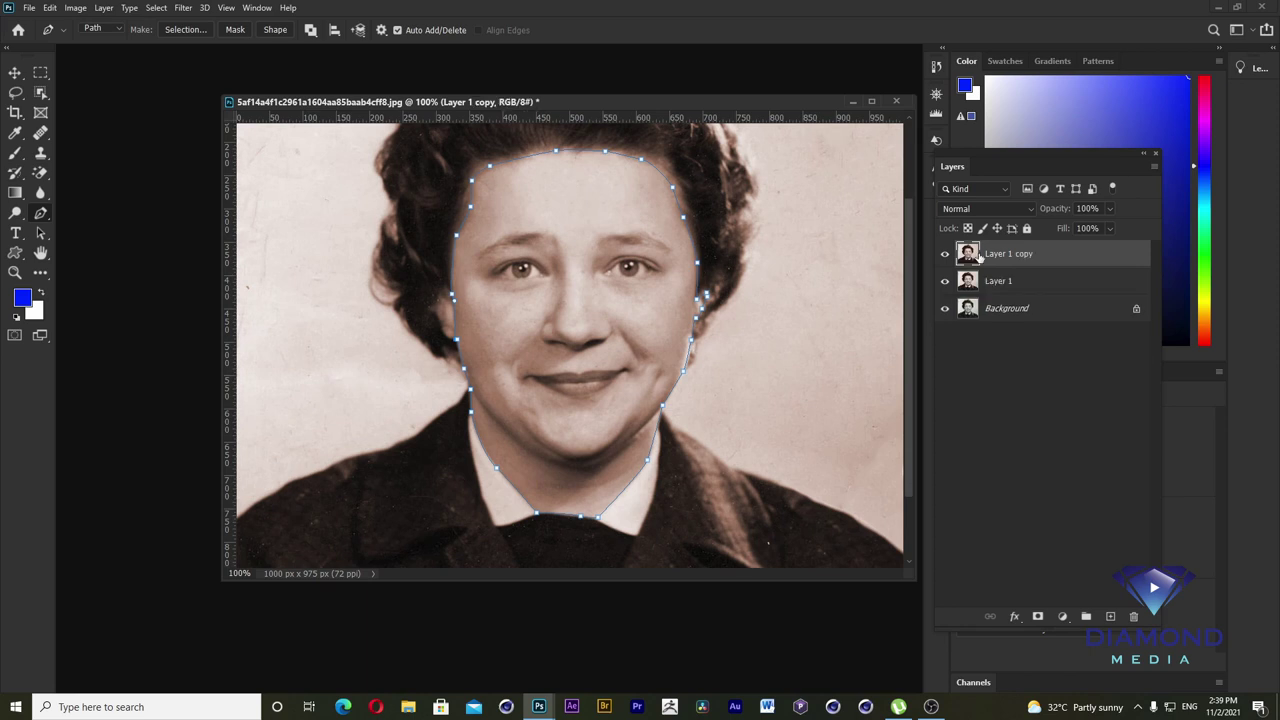
- Convert the face path into a selection
right_click(516, 302)
click(576, 357)
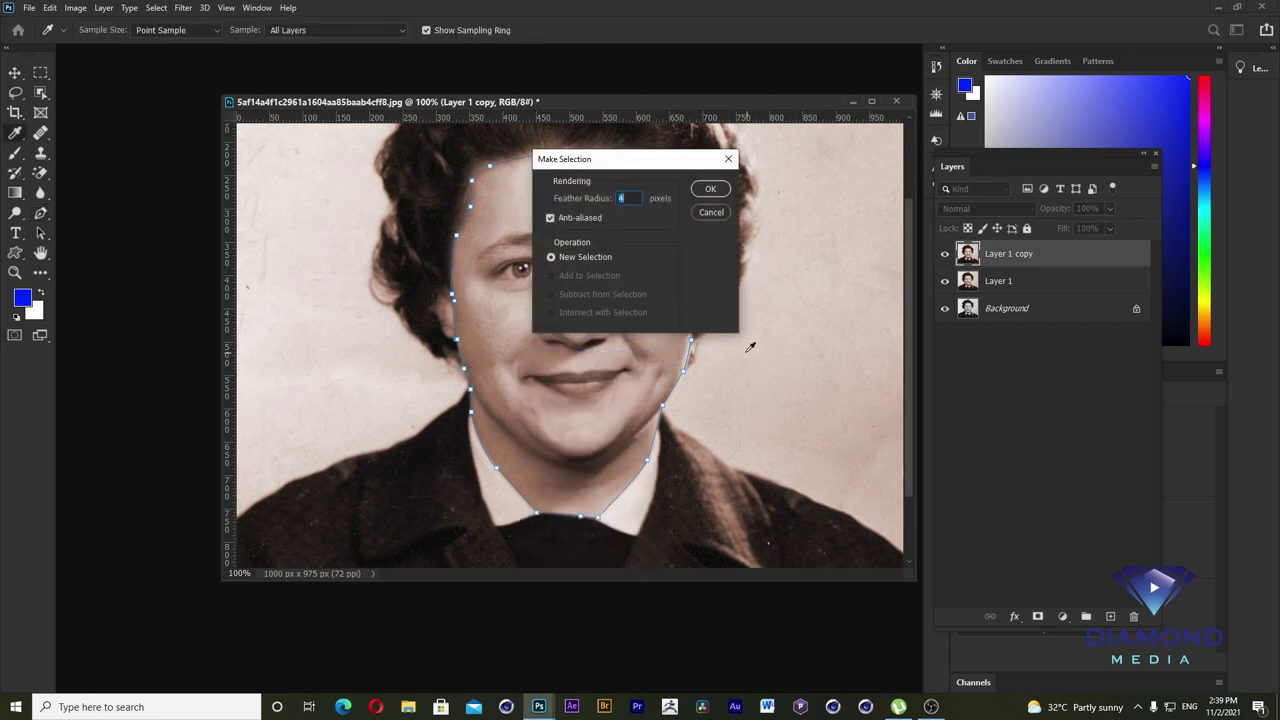
key(Return)
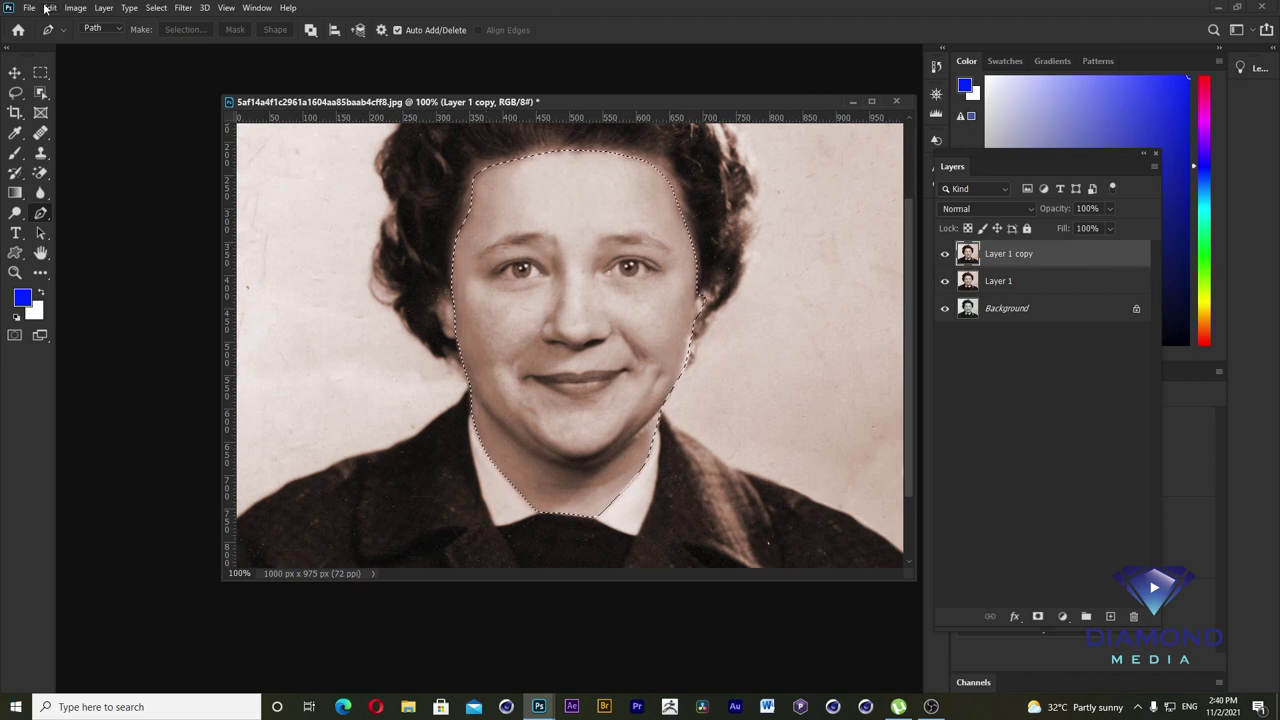
- Apply midtone Color Balance +30, +6, -3 to the face selection
click(75, 7)
mouse_move(96, 42)
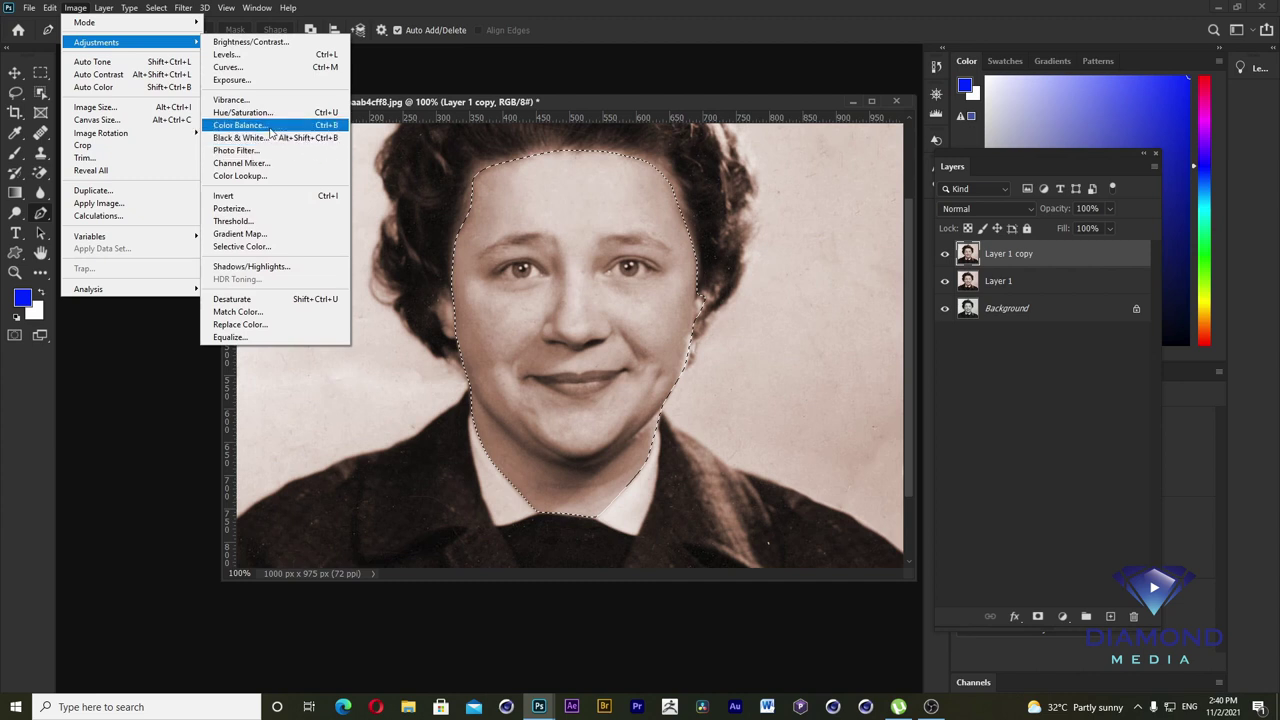
click(268, 127)
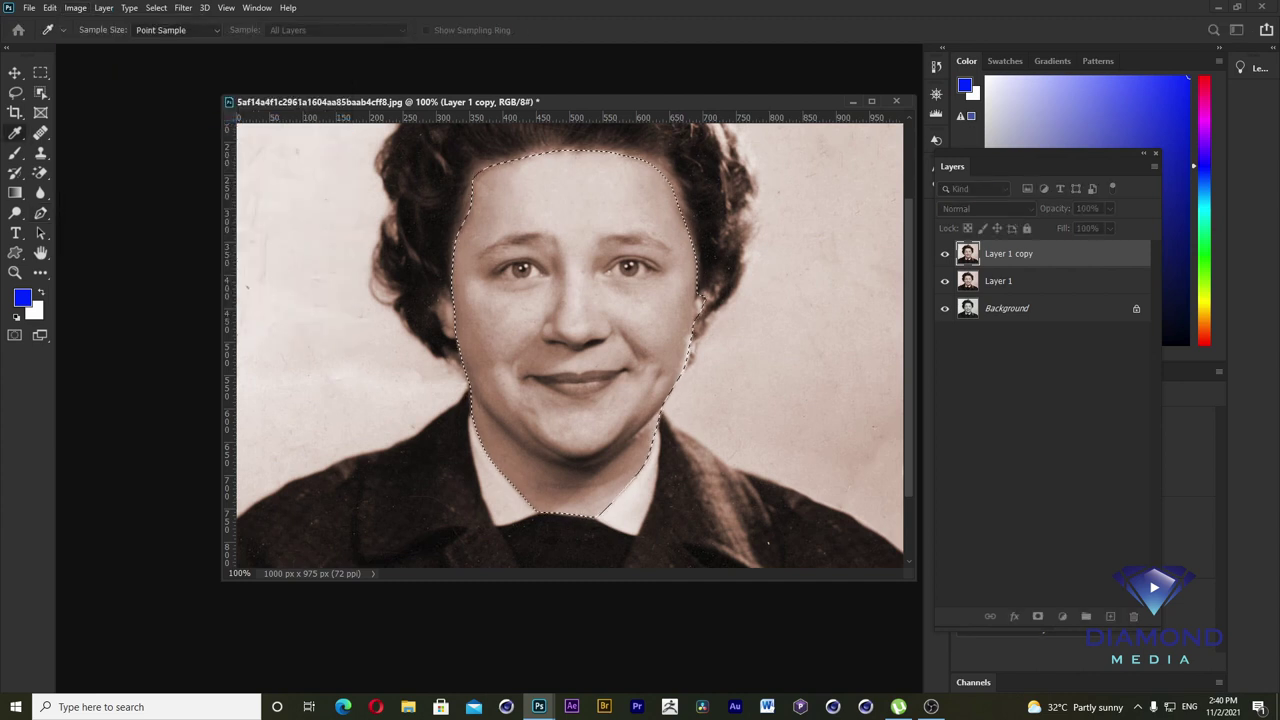
drag(712, 120, 780, 89)
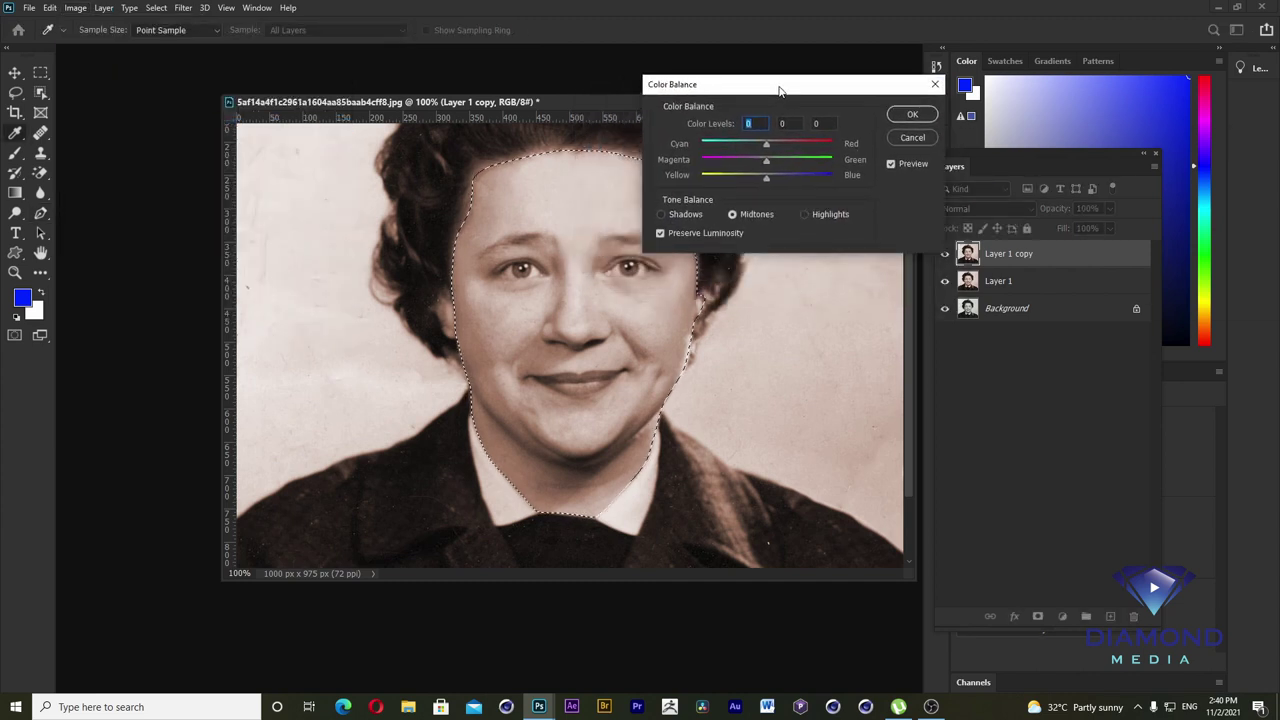
mouse_move(765, 143)
mouse_down()
mouse_move(783, 148)
mouse_move(772, 167)
mouse_up()
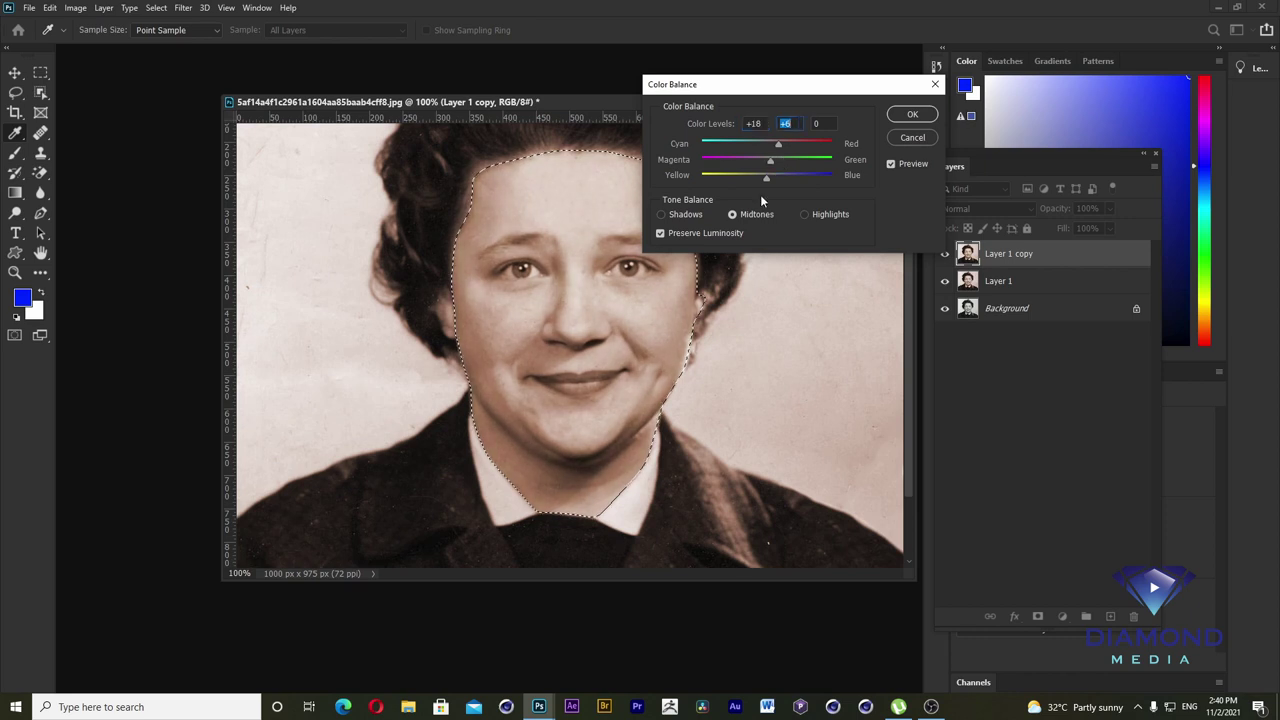
drag(766, 178, 765, 179)
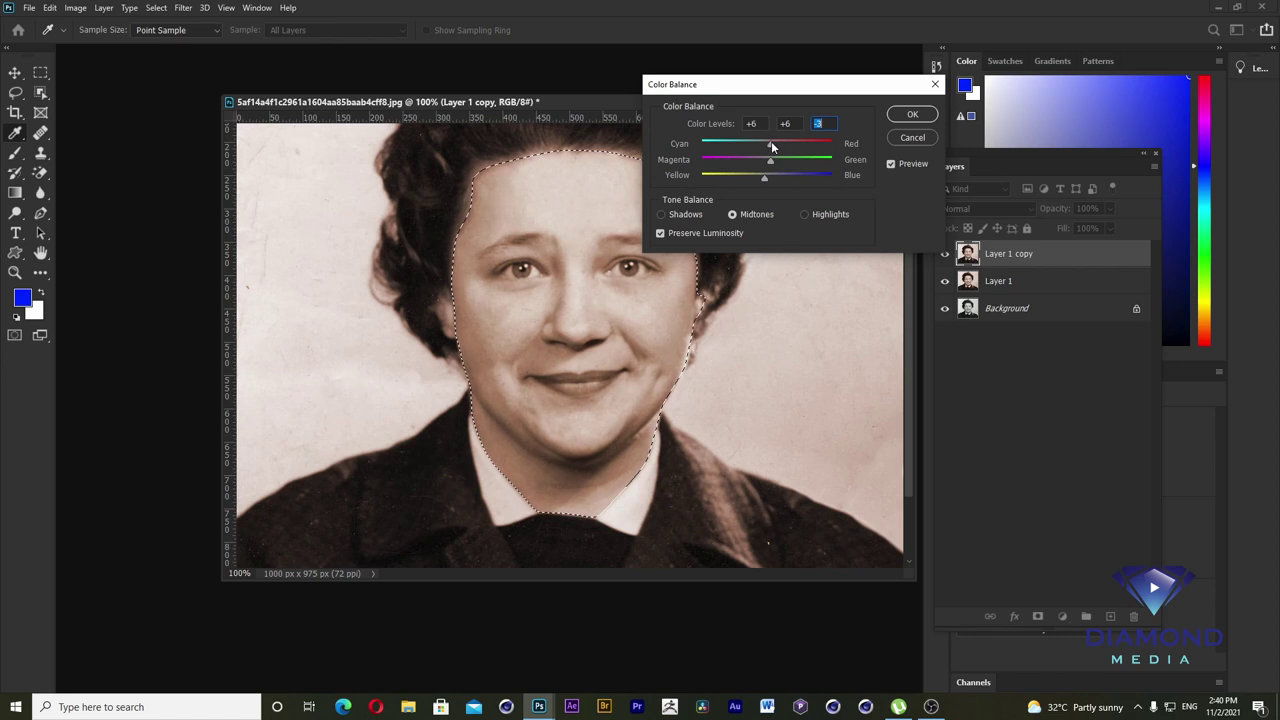
drag(785, 146, 788, 146)
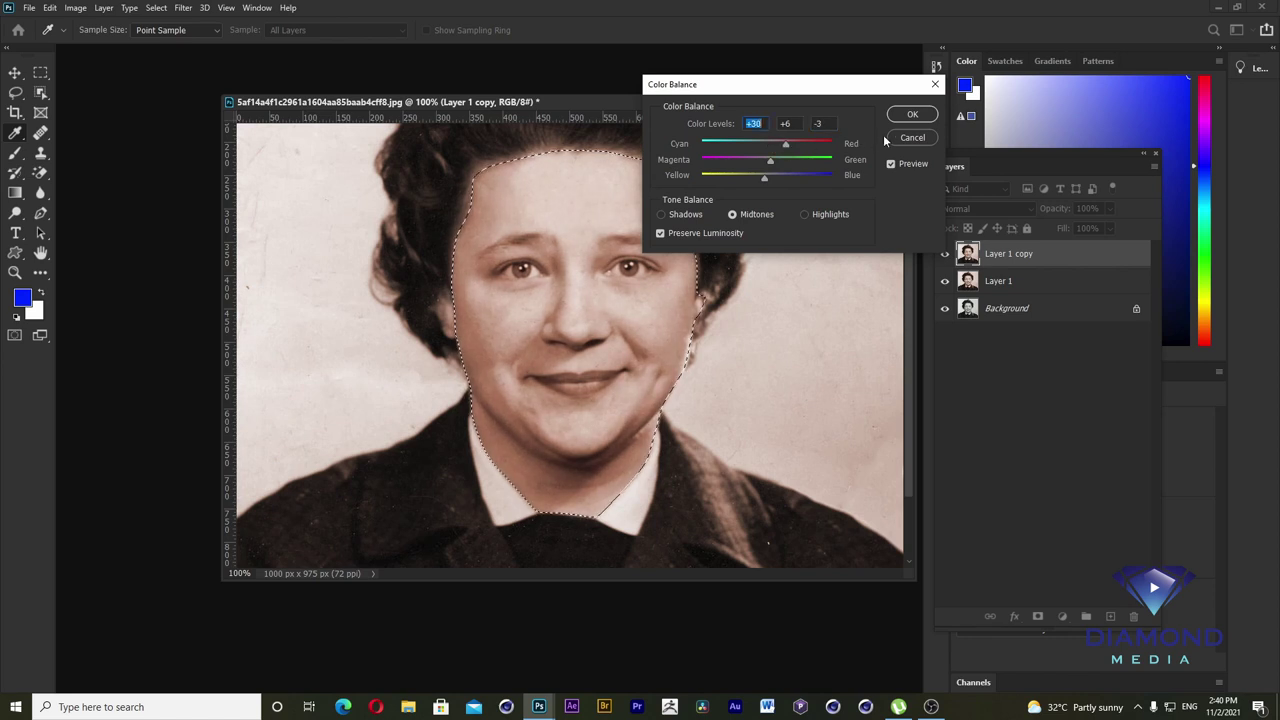
click(910, 116)
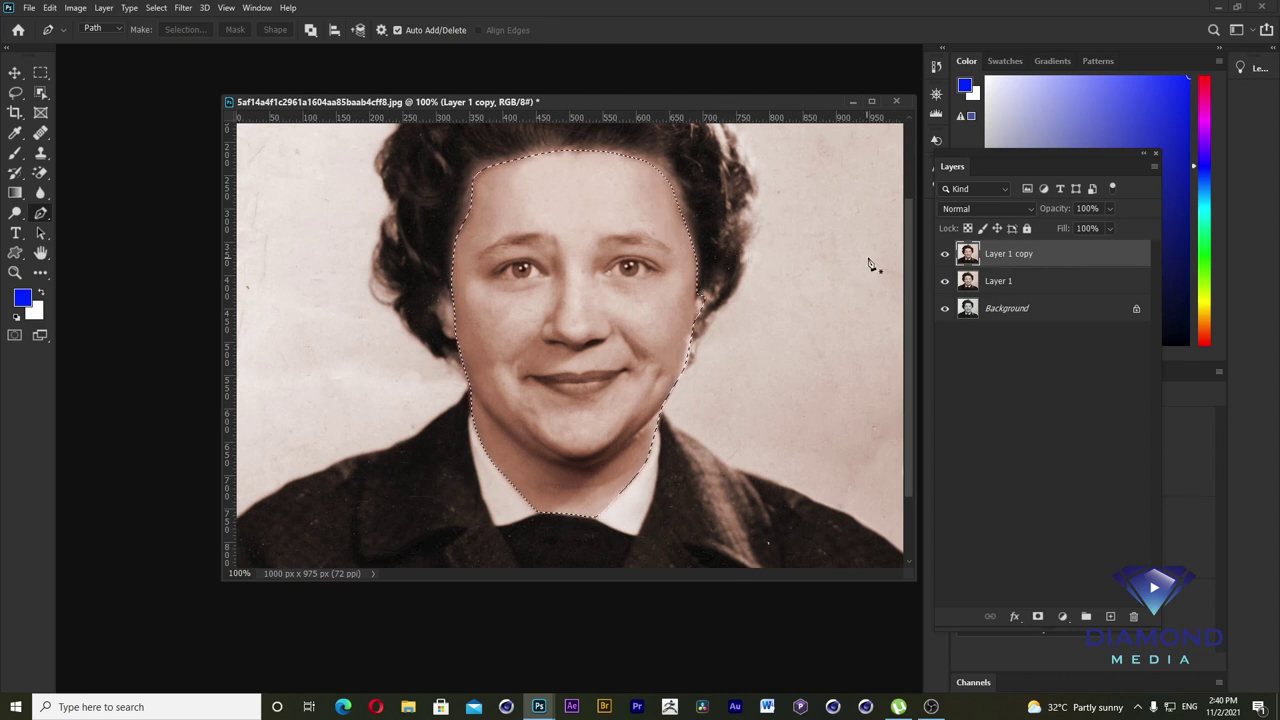
- Deselect the face and duplicate the warmed layer as Layer 1 copy 2
click(156, 8)
click(170, 34)
scroll(640, 258, up, 1)
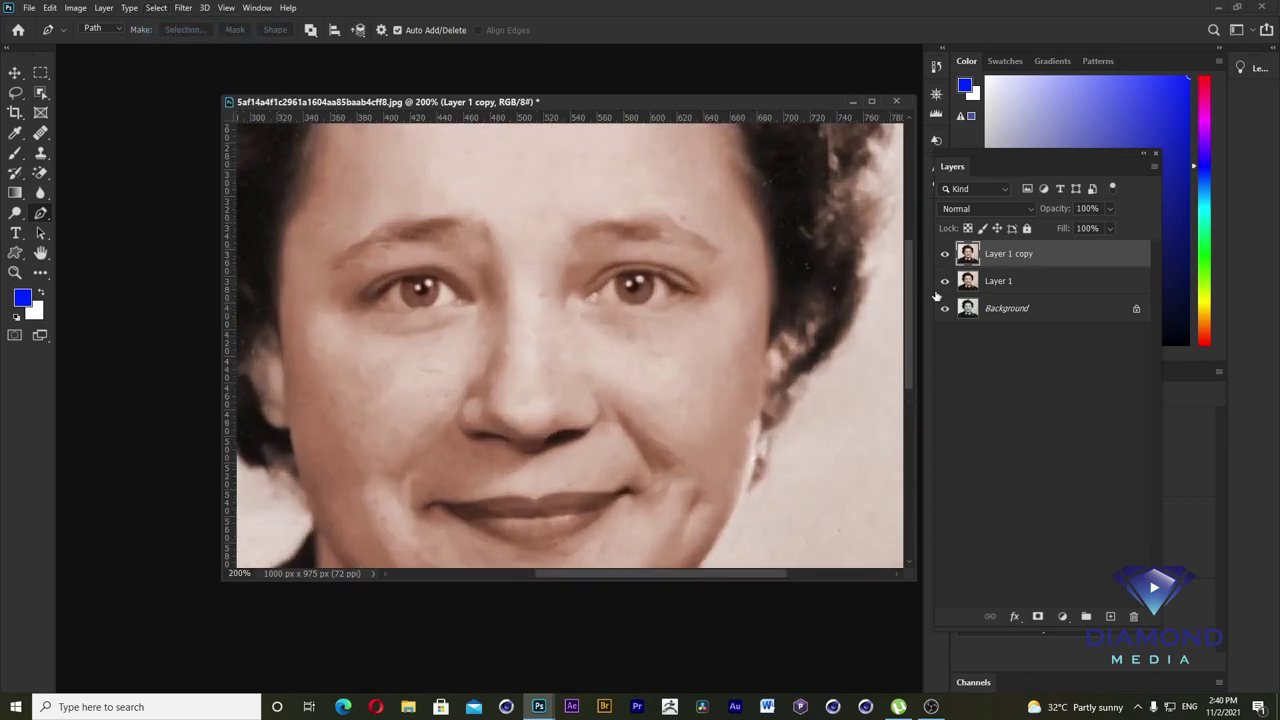
key(ctrl+j)
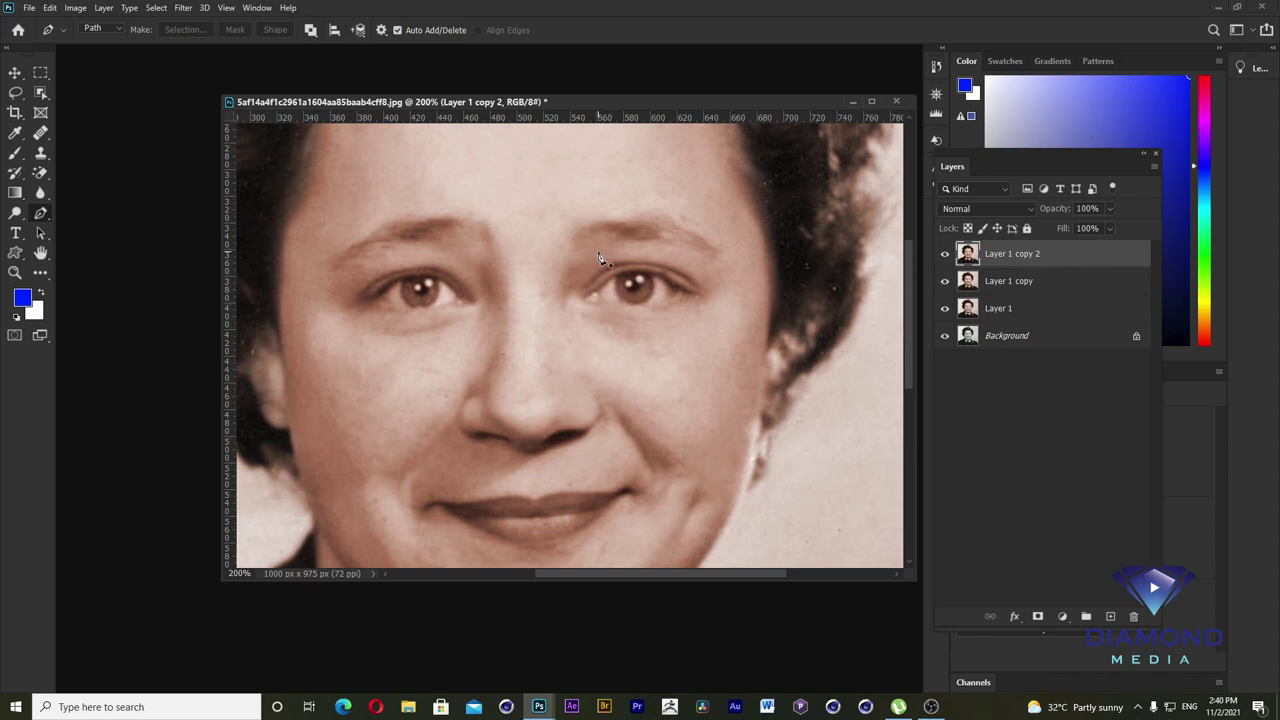
- Close the eyebrow pen paths and turn both into a selection
drag(570, 230, 616, 215)
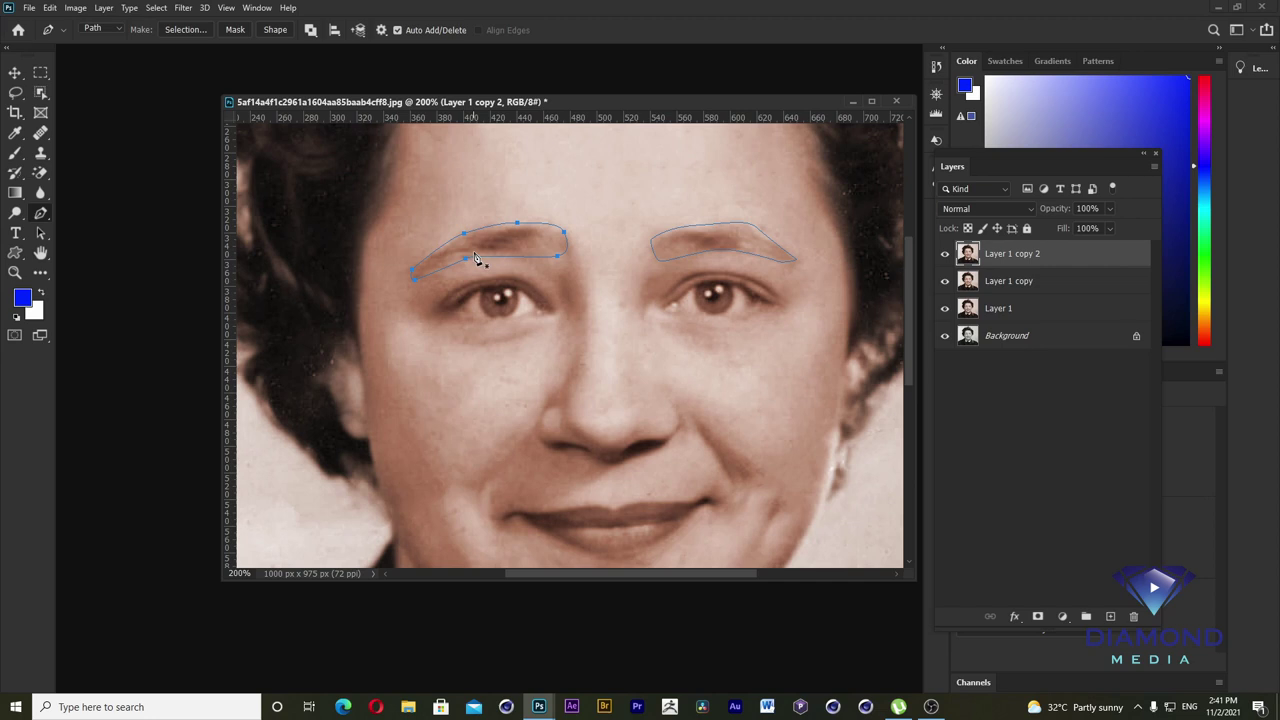
right_click(476, 258)
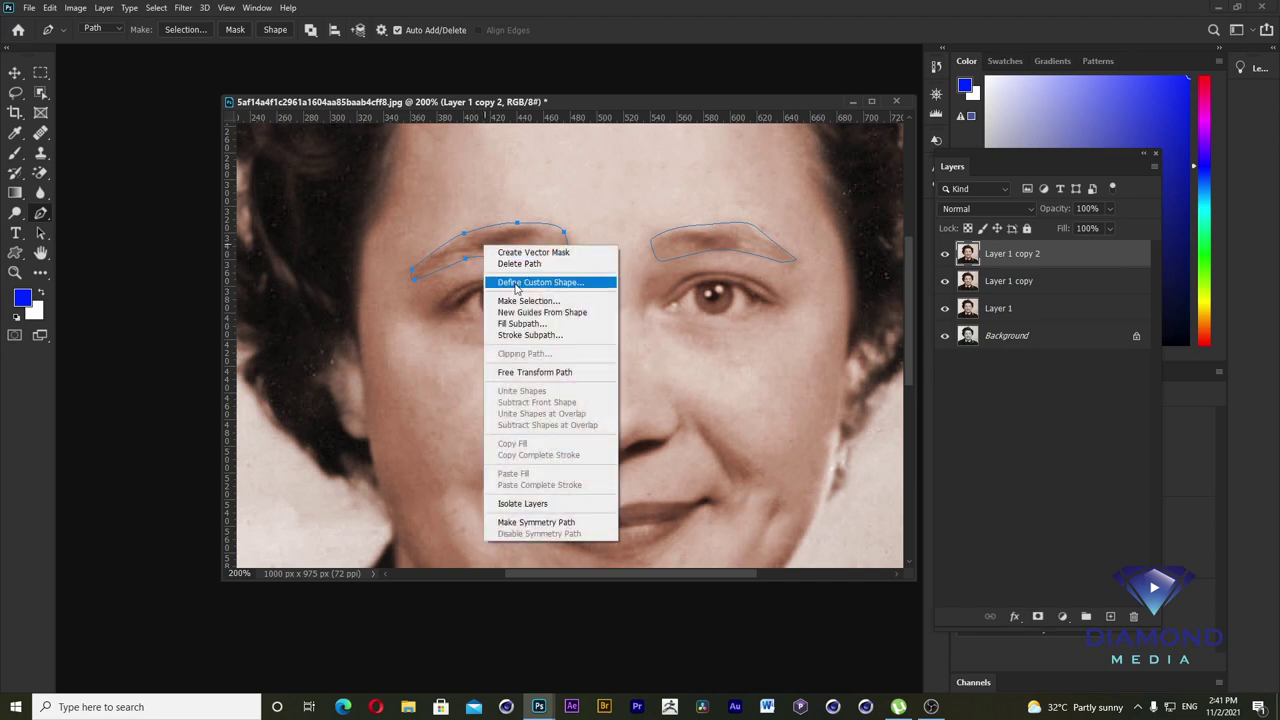
click(541, 303)
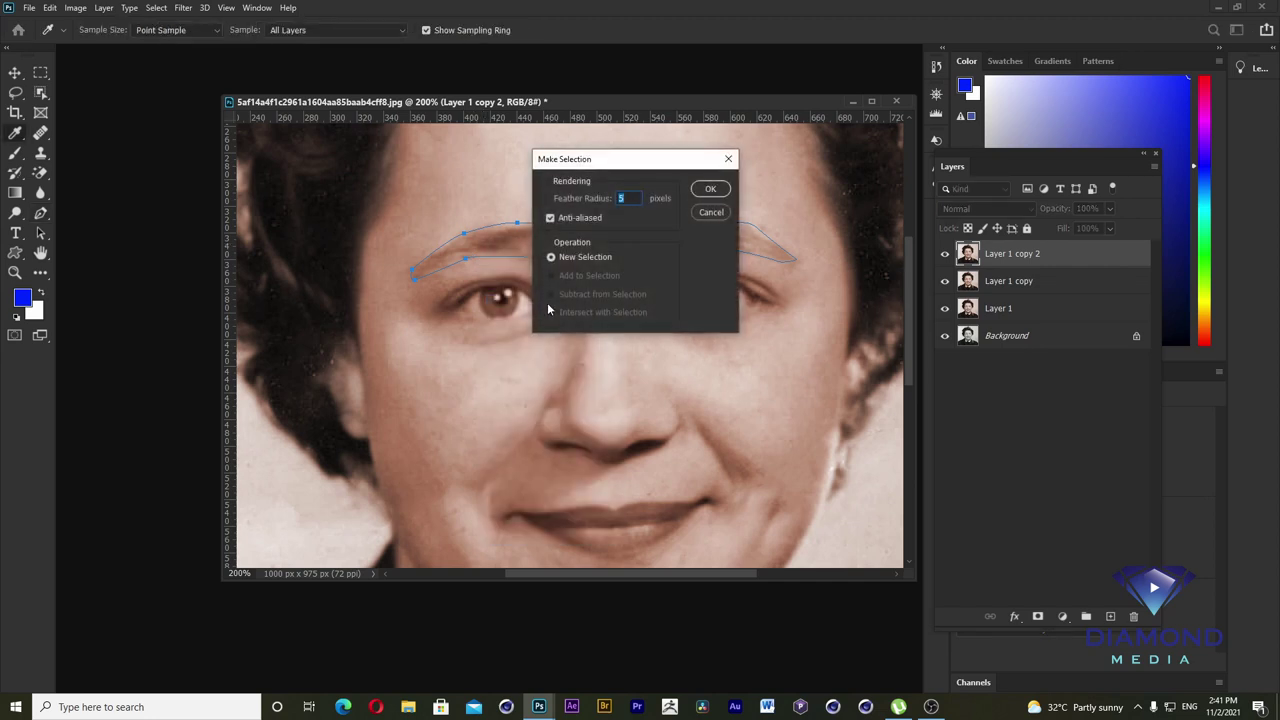
key(Return)
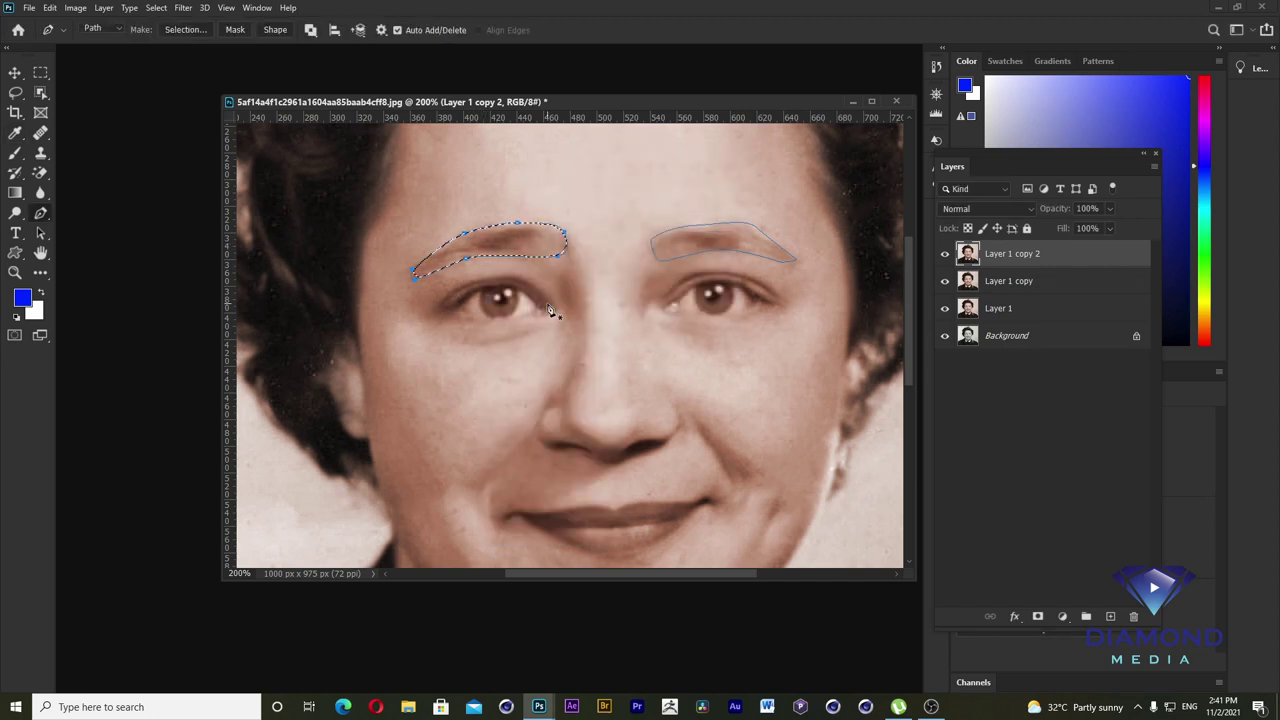
key(ctrl+d)
scroll(530, 248, up, 1)
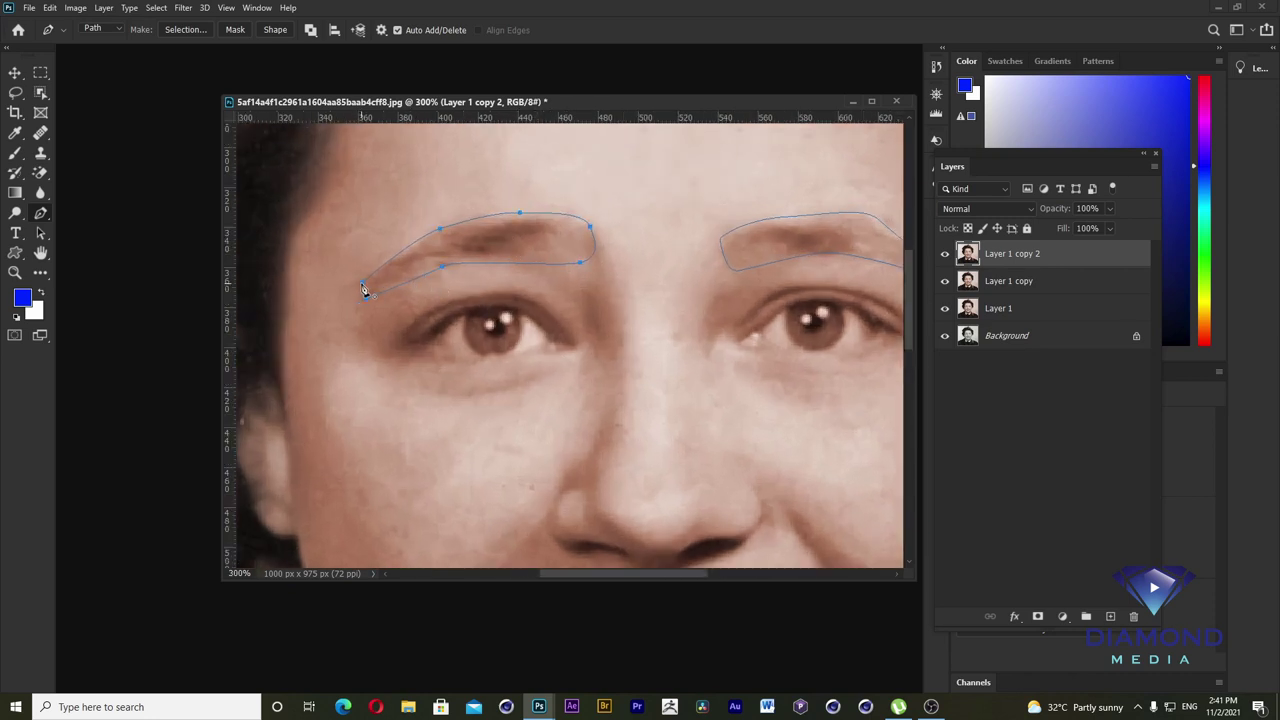
click(363, 289)
right_click(482, 250)
click(544, 306)
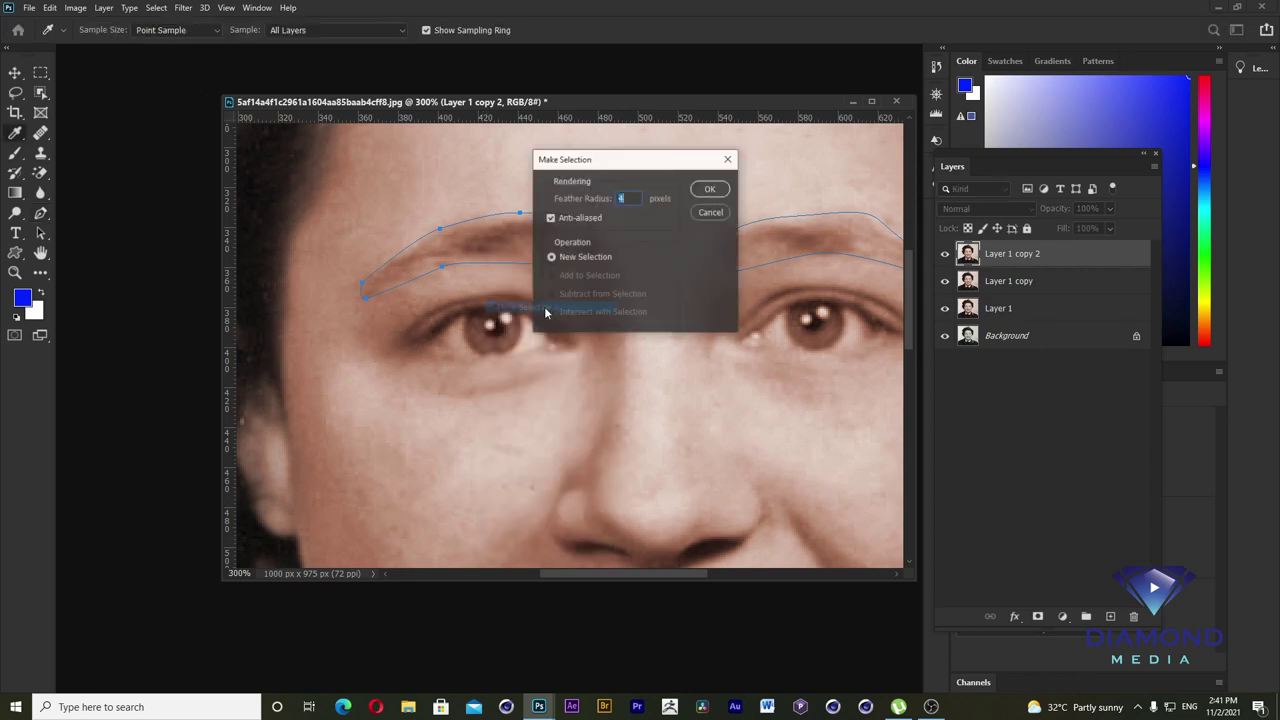
text(0)
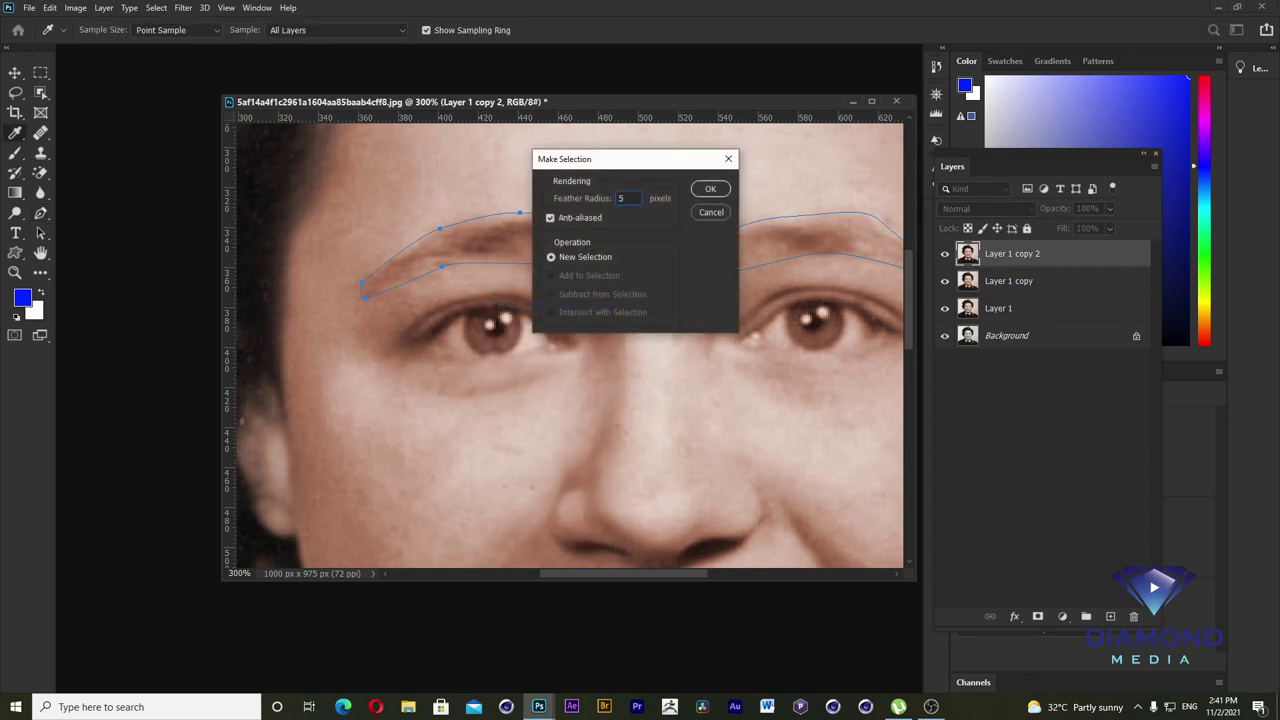
key(Return)
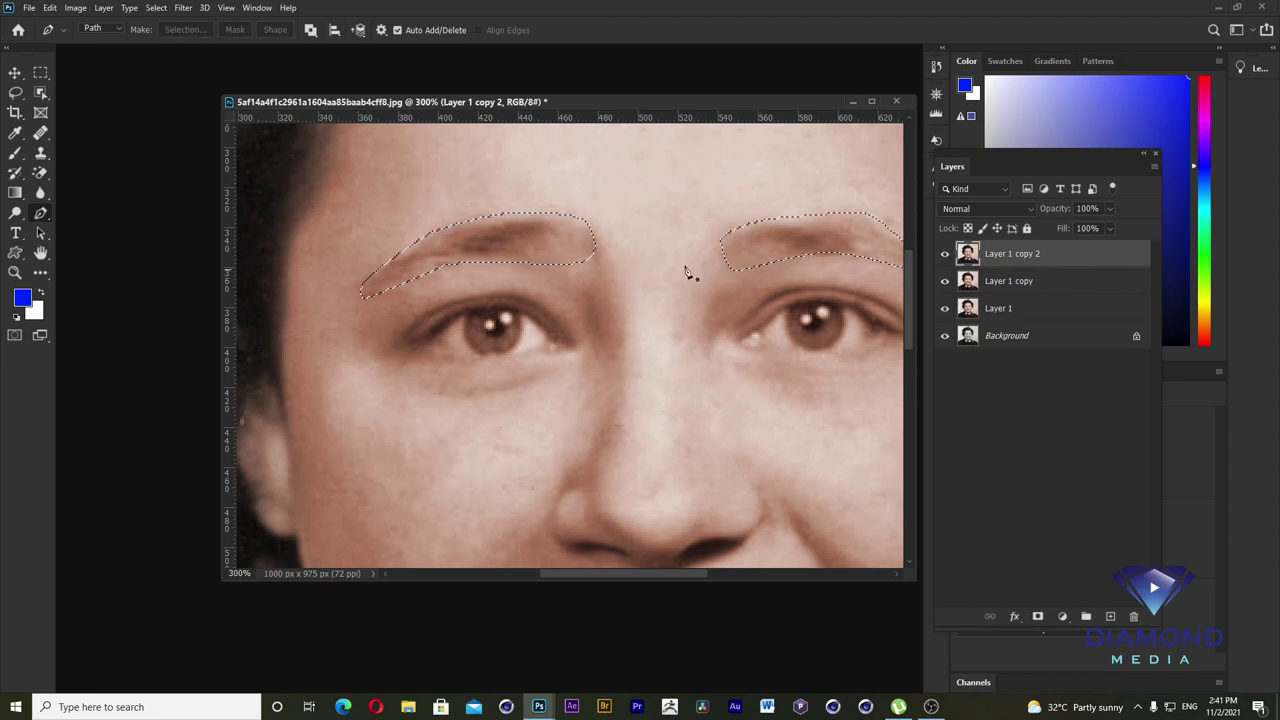
drag(716, 101, 689, 84)
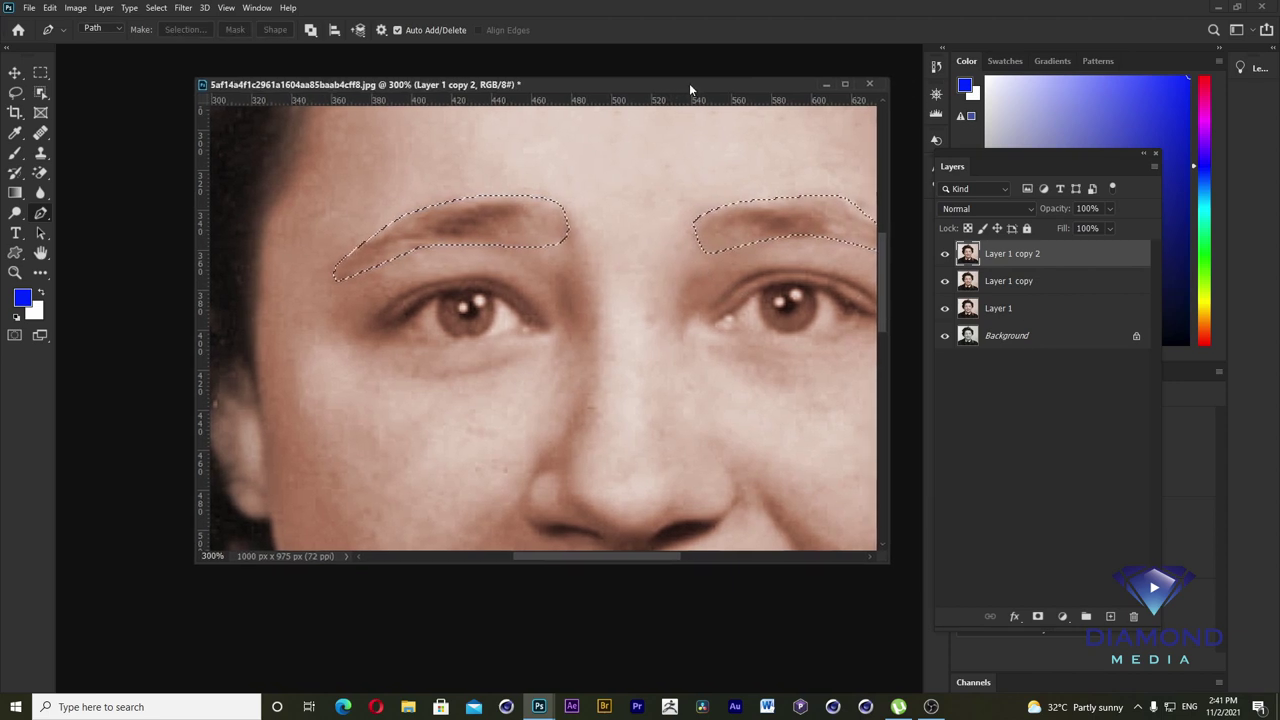
- Feather the eyebrow selection by 5 px and zoom out
click(157, 9)
mouse_move(168, 196)
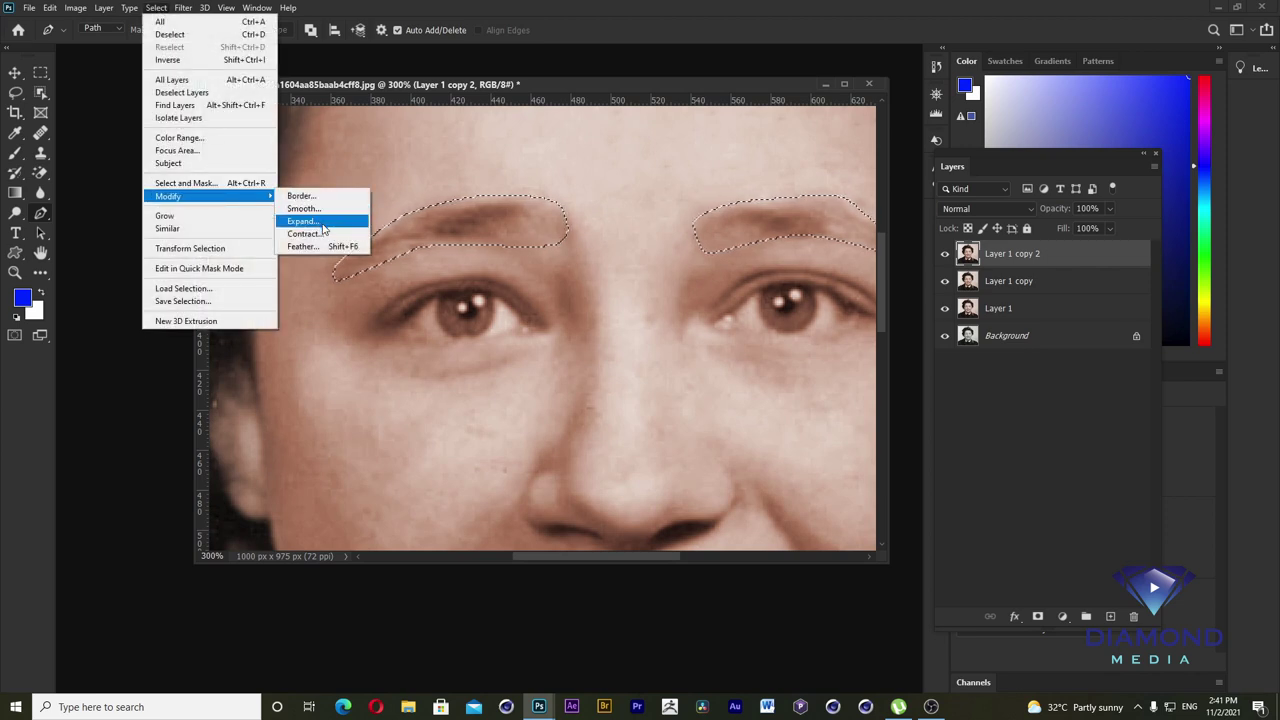
click(314, 253)
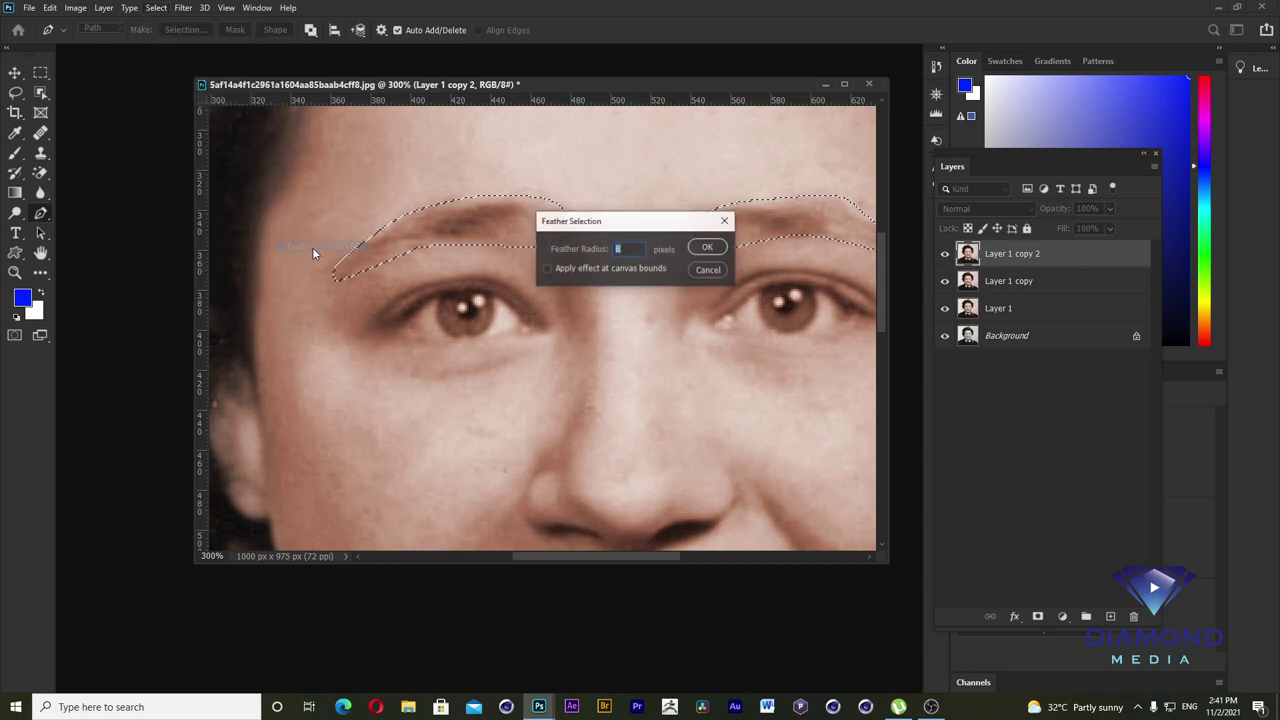
text(5)
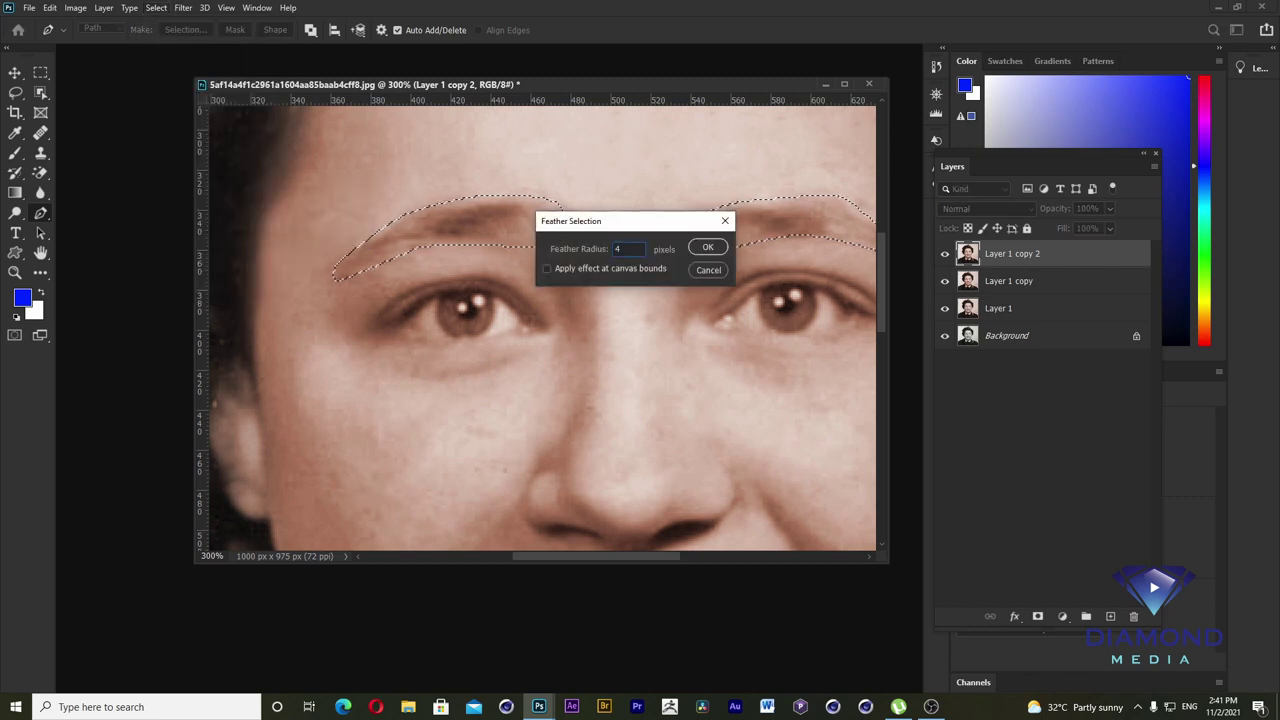
key(Return)
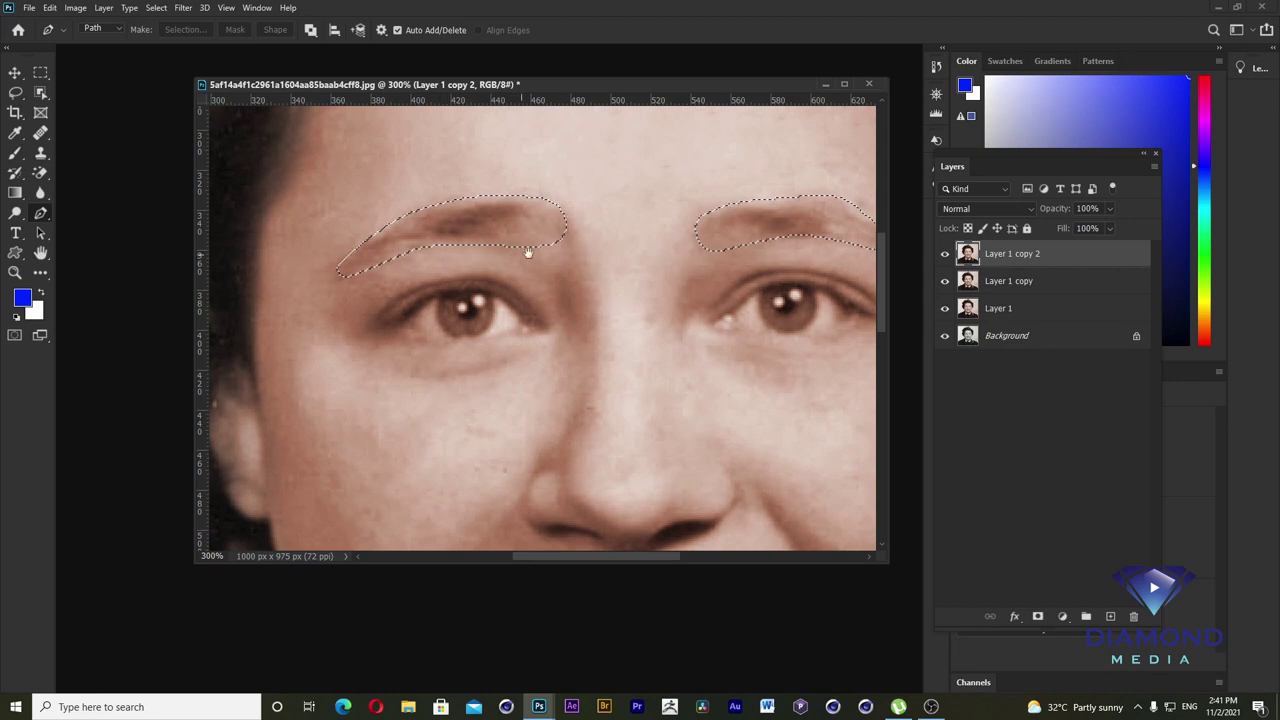
key(ctrl+minus)
key(ctrl+minus)
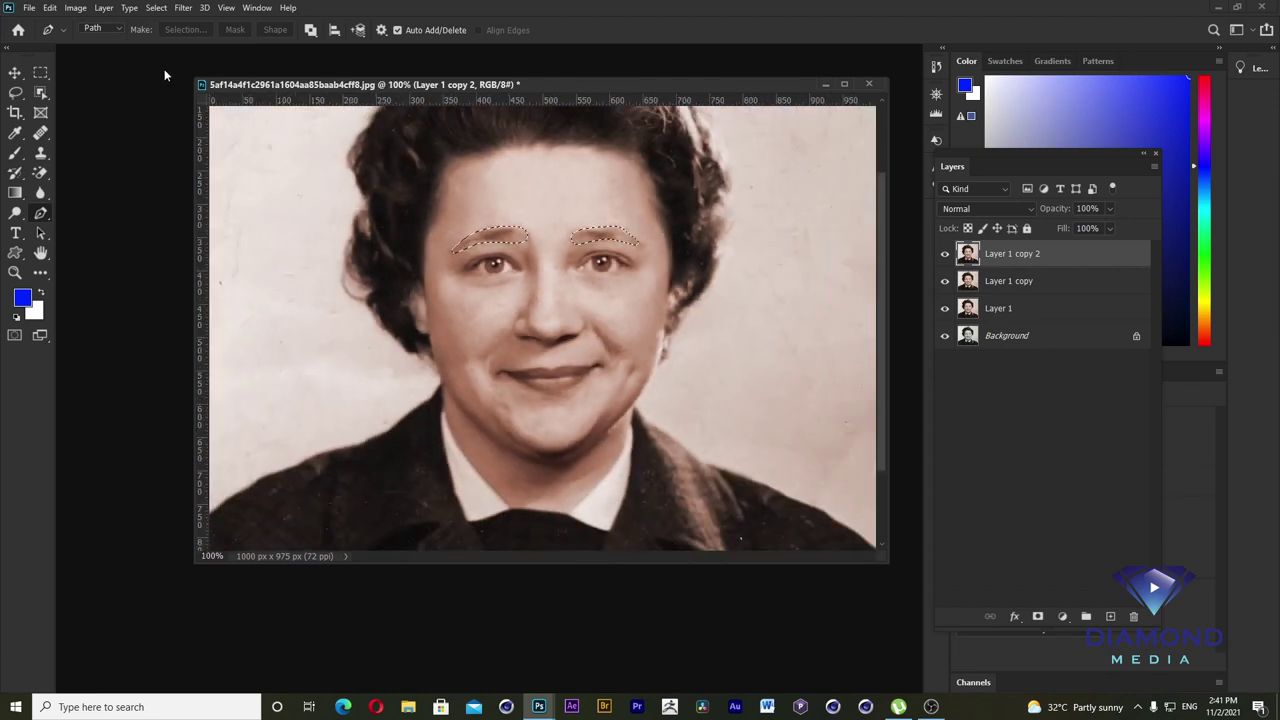
- Shift the eyebrow midtones toward red with Color Balance Cyan-Red +27
click(75, 7)
mouse_move(96, 42)
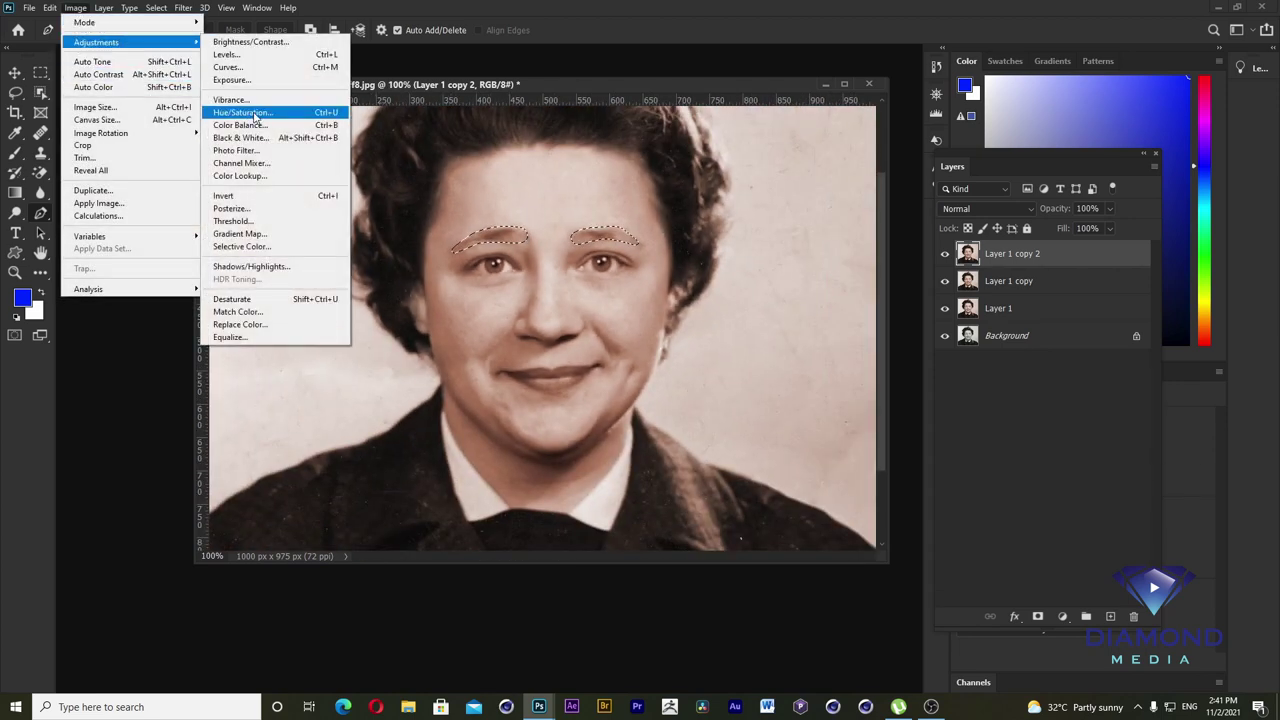
click(255, 125)
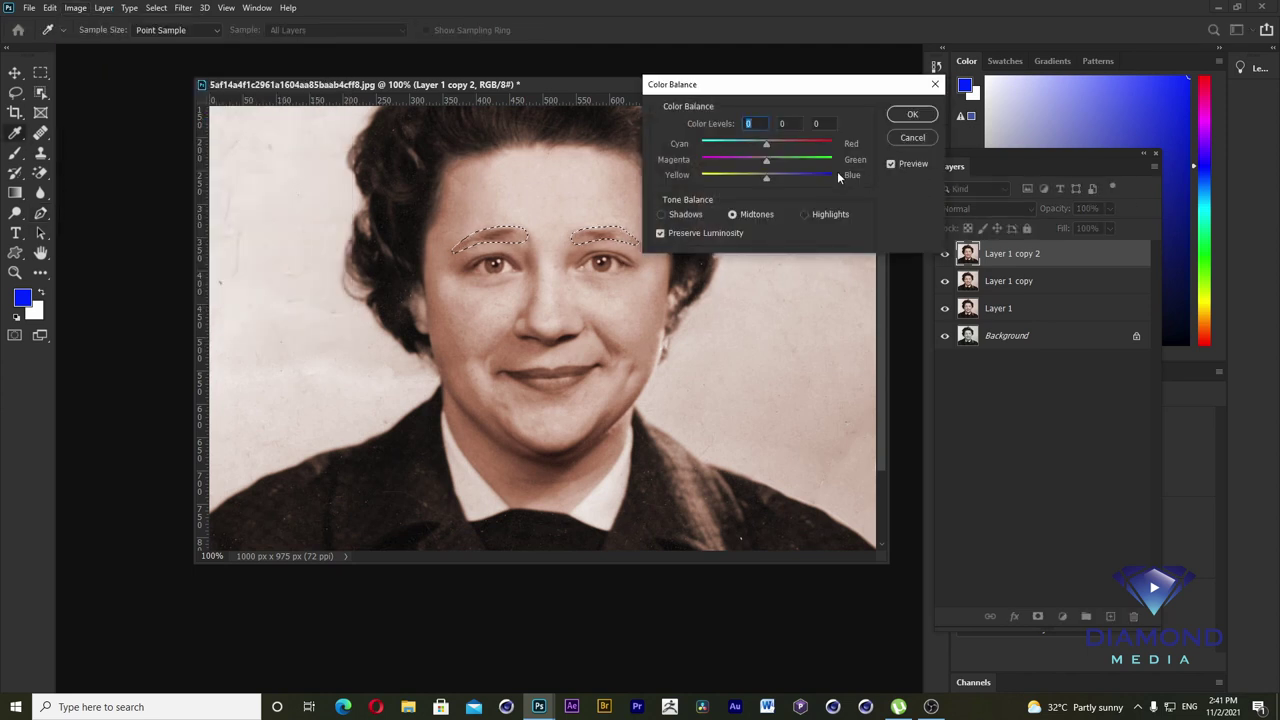
mouse_move(767, 147)
mouse_down()
mouse_move(786, 146)
mouse_move(749, 145)
mouse_move(785, 175)
mouse_up()
click(912, 114)
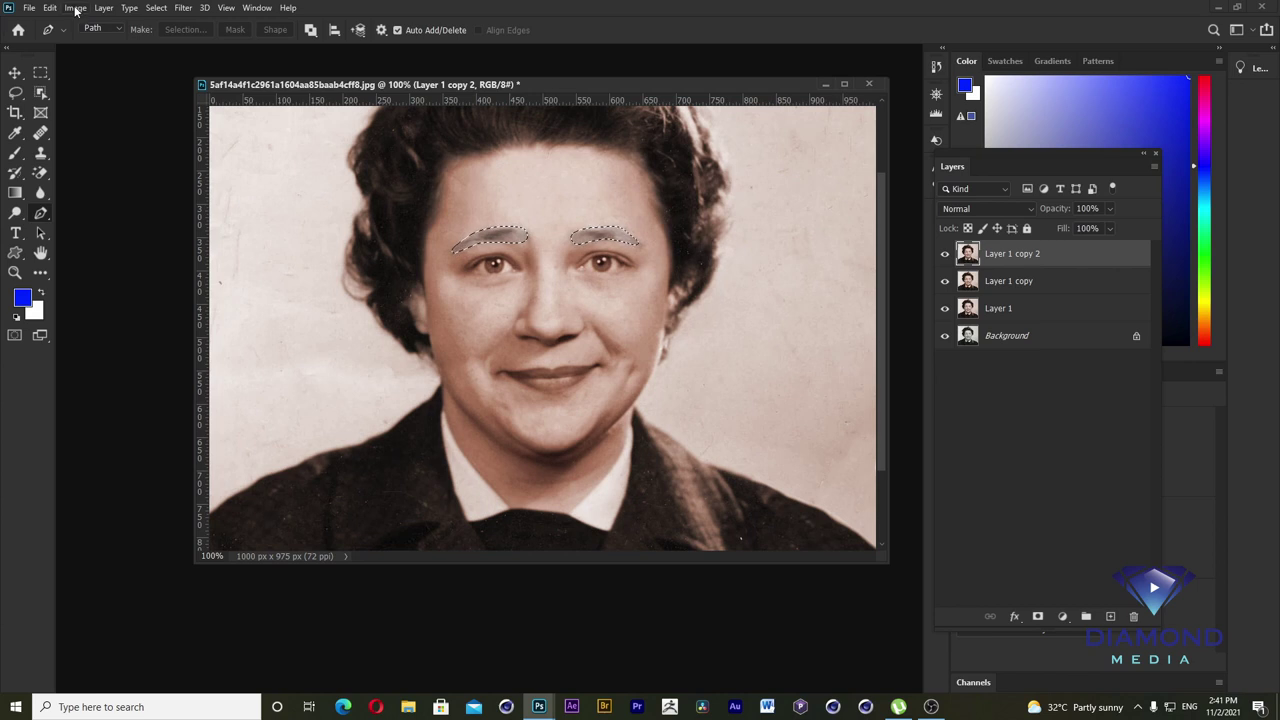
- Darken the eyebrow midtones with a Curves point, then clear the selection
click(75, 8)
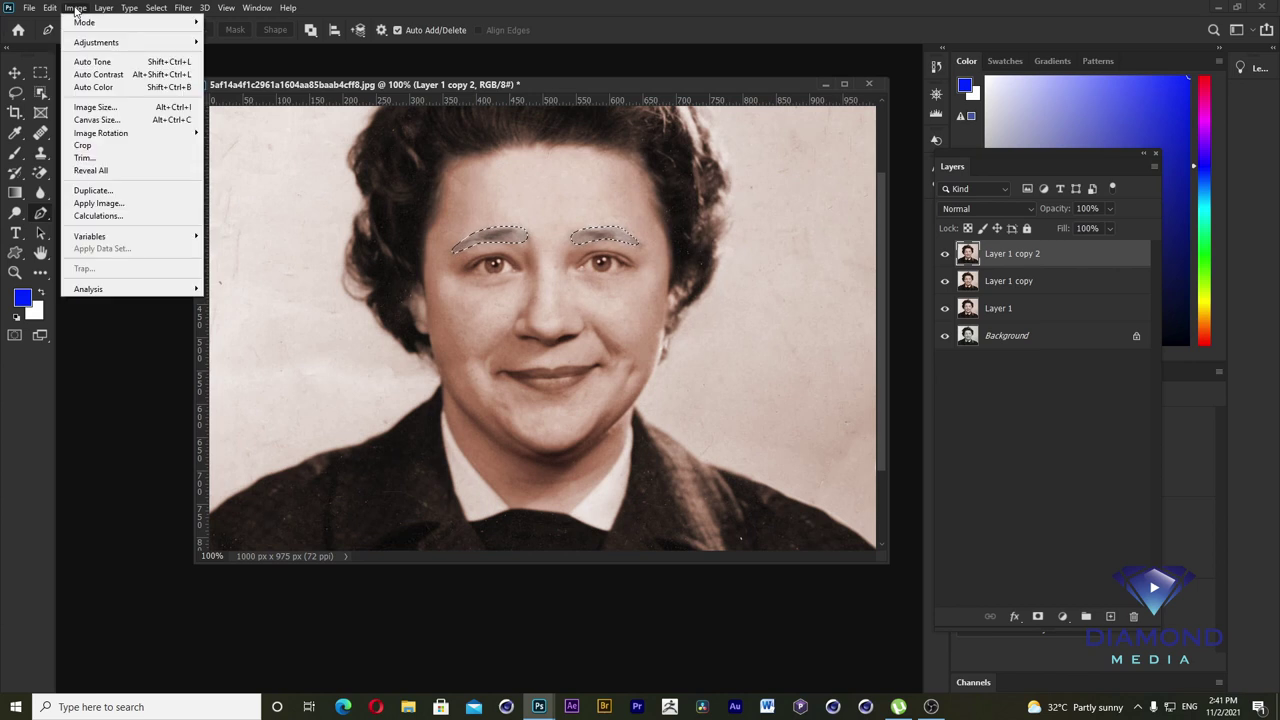
mouse_move(96, 42)
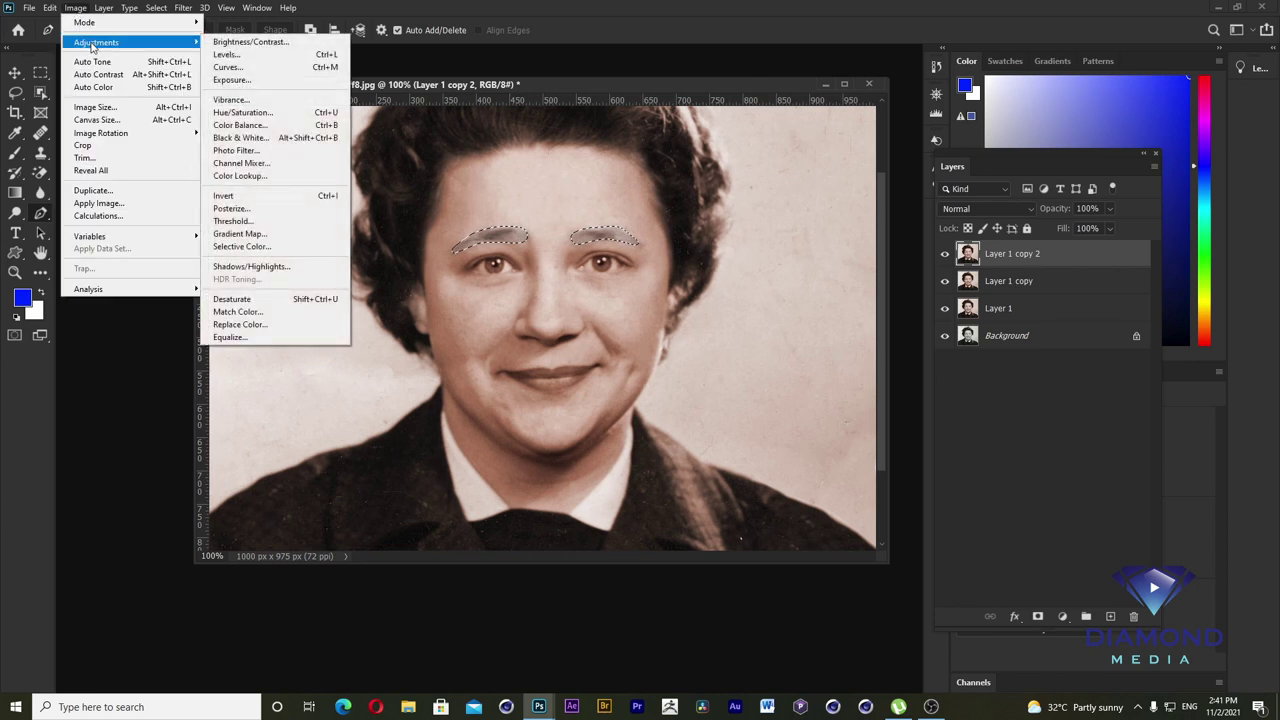
click(218, 68)
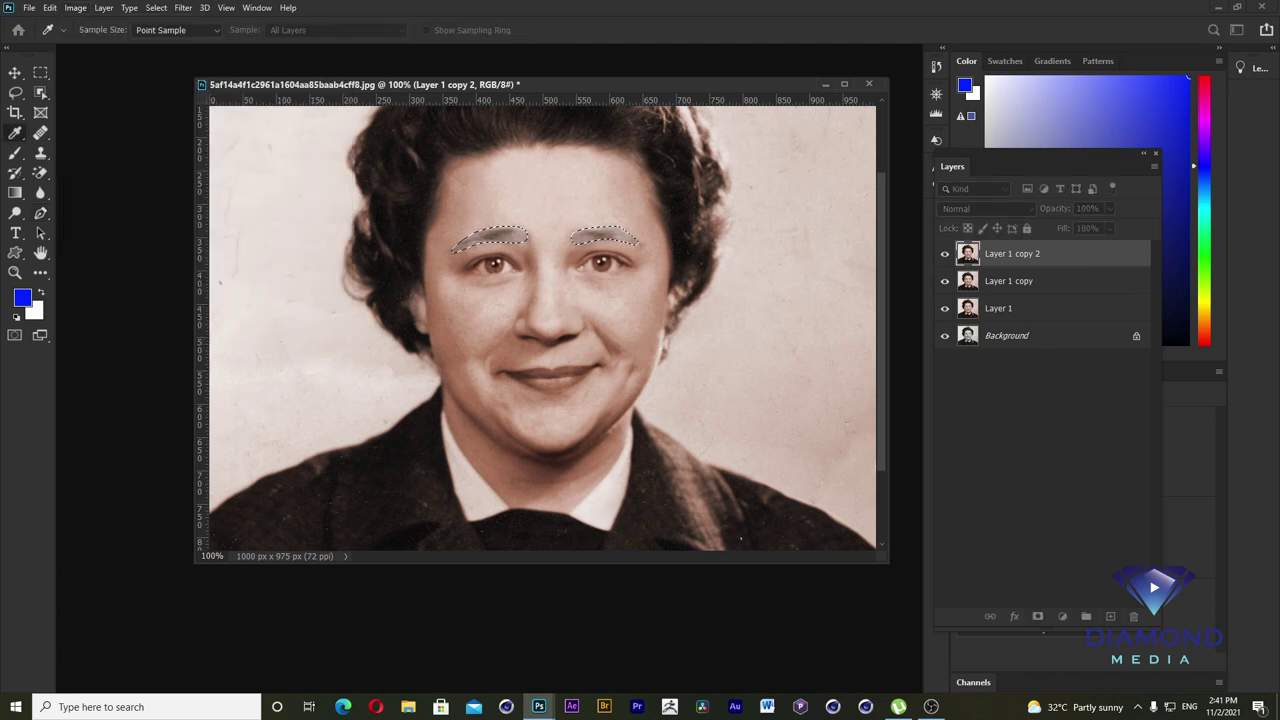
drag(799, 97, 771, 73)
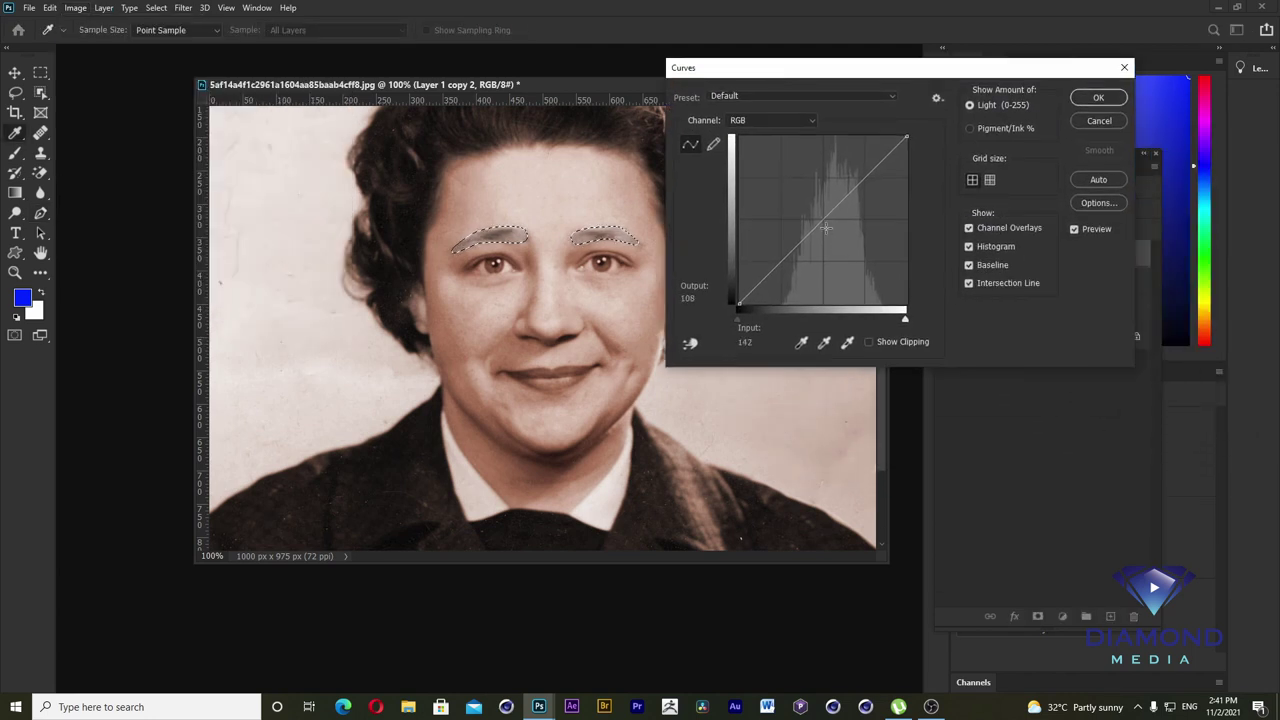
drag(826, 218, 820, 231)
mouse_move(870, 181)
mouse_down()
mouse_move(851, 165)
mouse_move(858, 189)
mouse_up()
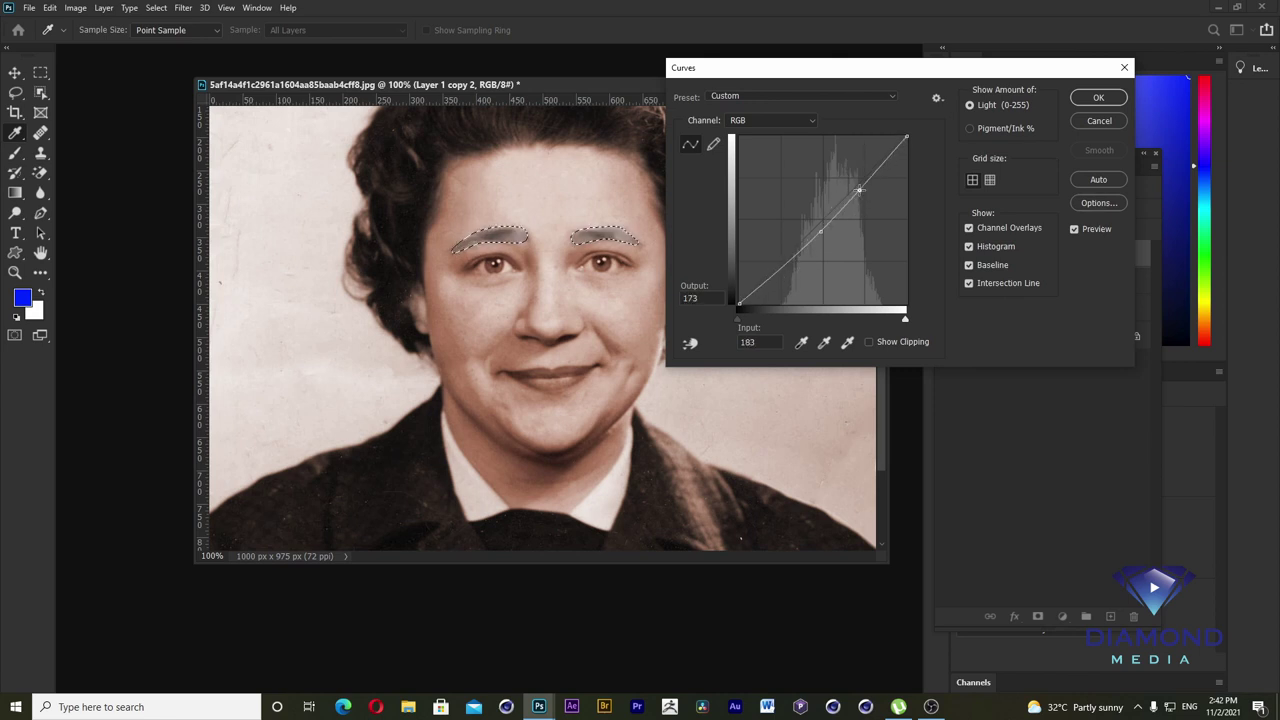
key(Delete)
key(Escape)
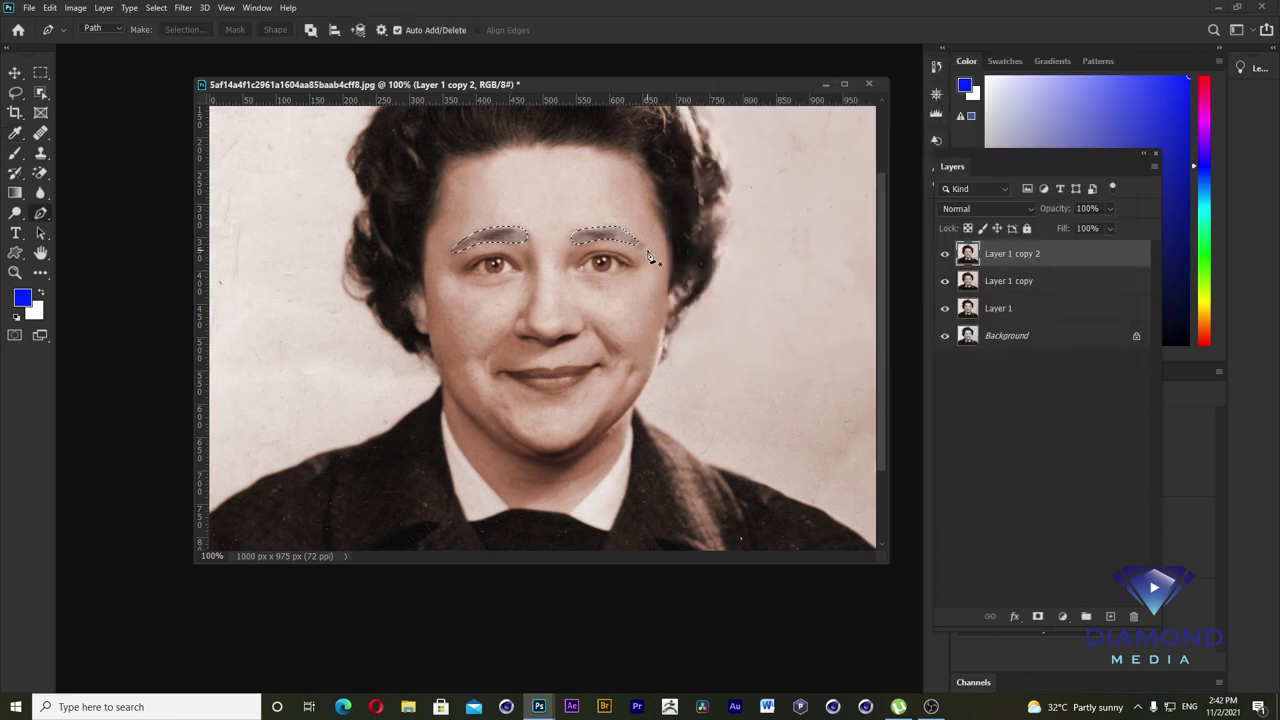
key(ctrl+d)
- Zoom in and trace both eyes with the Pen tool, then convert the outlines into a selection
ctrl+click(591, 283)
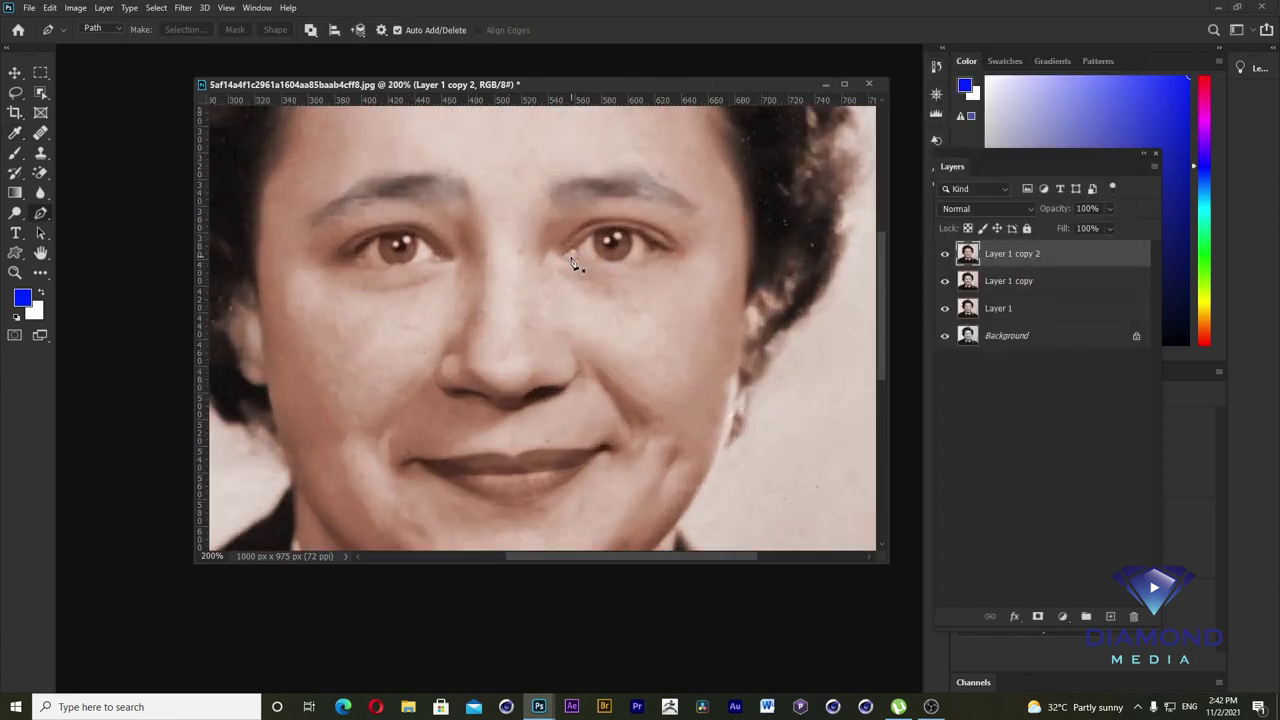
click(566, 253)
mouse_move(609, 232)
mouse_down()
mouse_move(636, 234)
mouse_move(600, 268)
mouse_up()
click(566, 253)
drag(398, 234, 420, 240)
click(443, 255)
click(348, 261)
key(ctrl+Return)
- Feather the eye selection by 5 px and set Vibrance to -56 and Saturation to -37
click(156, 8)
mouse_move(168, 196)
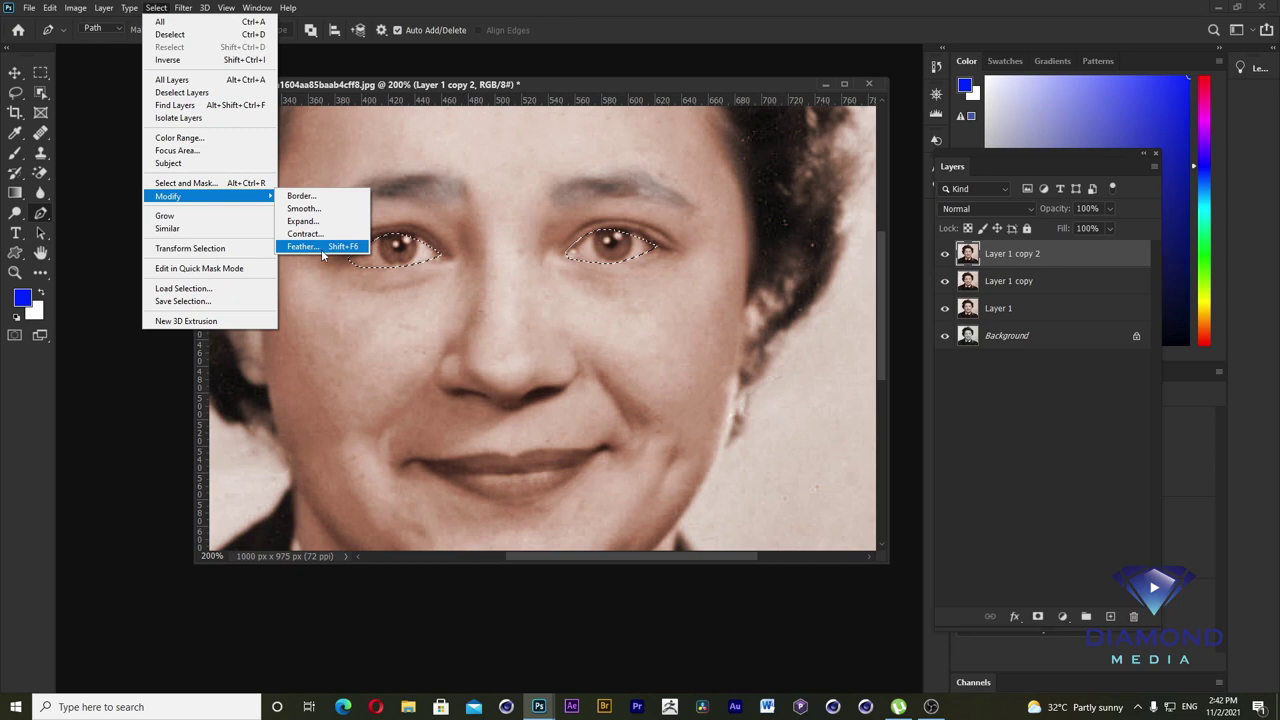
click(346, 254)
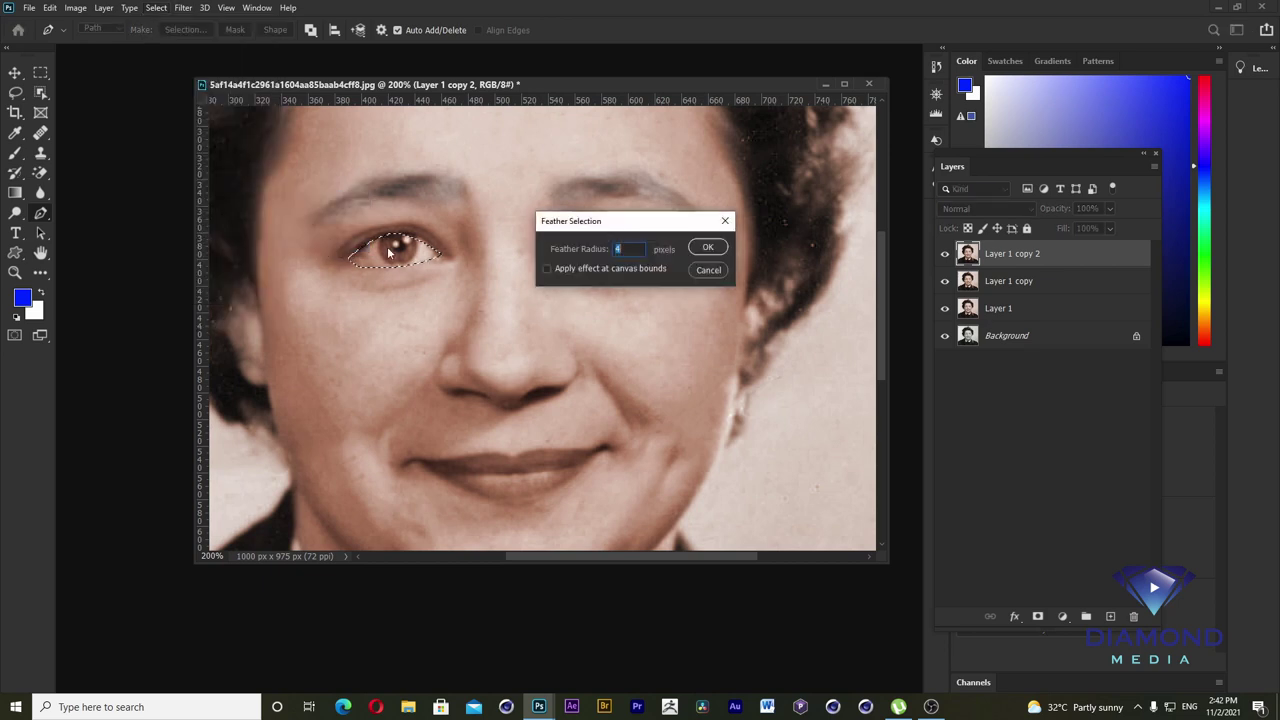
key(Return)
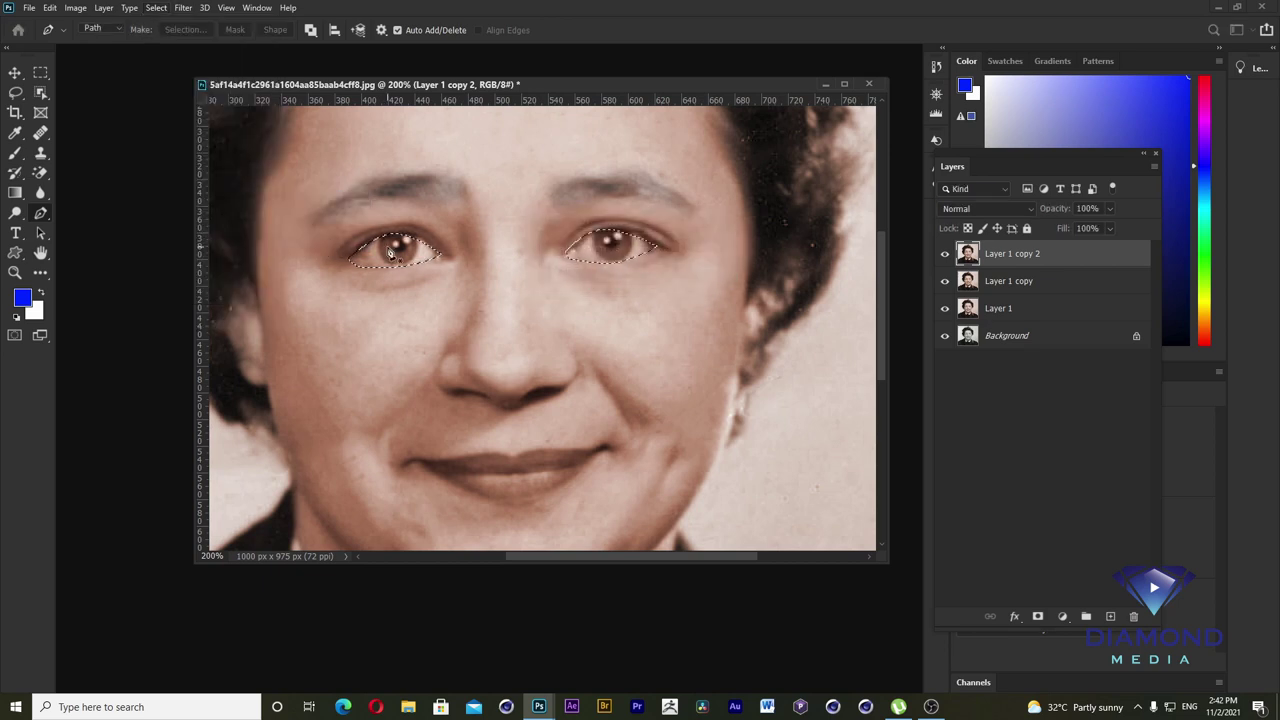
click(78, 8)
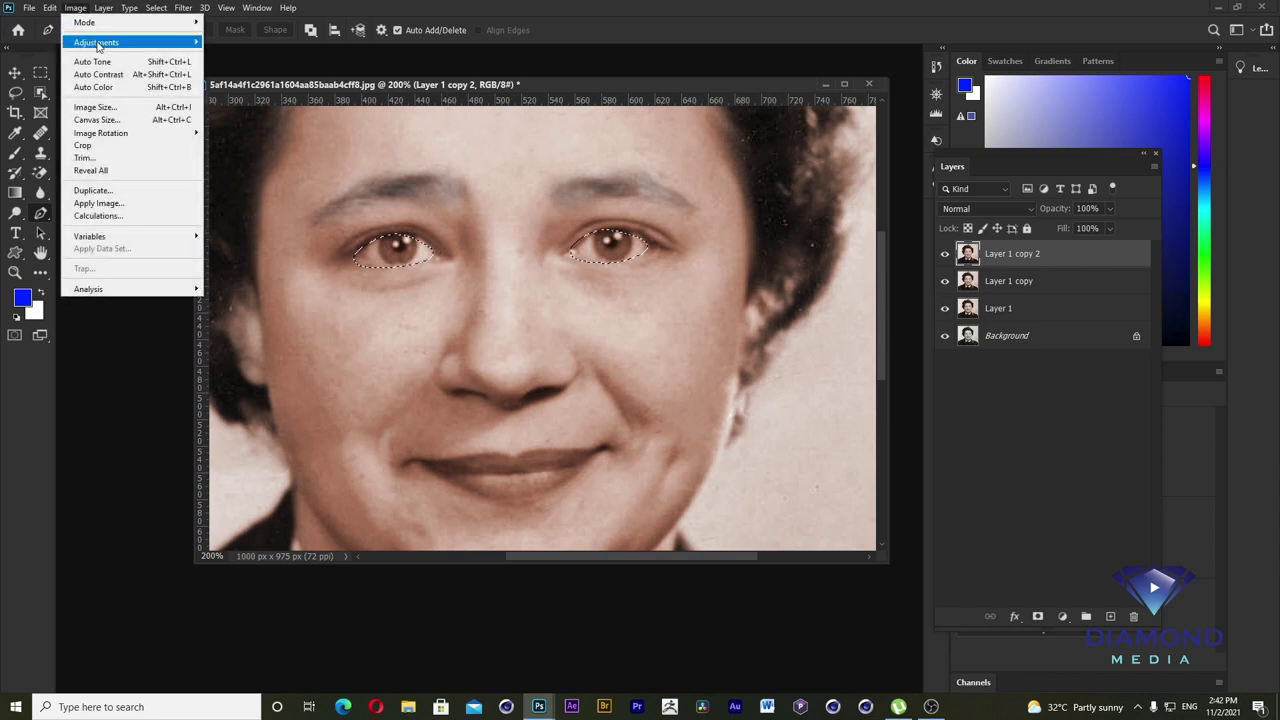
mouse_move(96, 42)
click(260, 104)
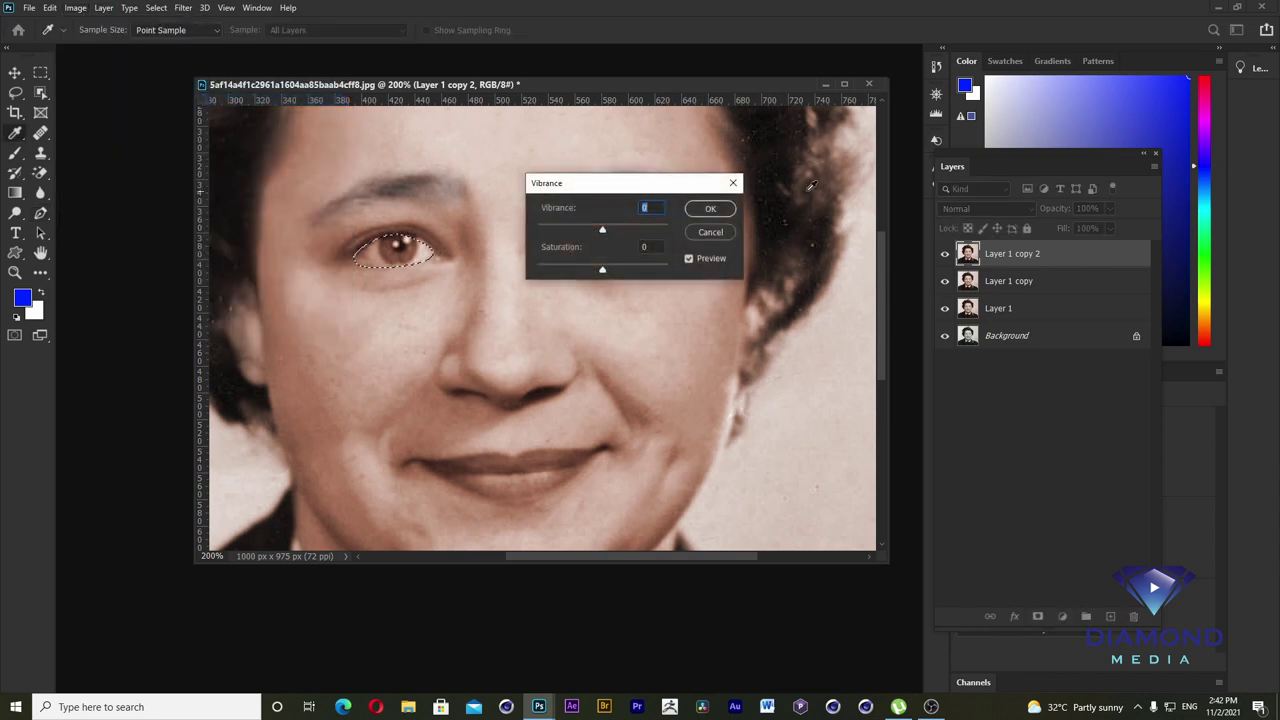
drag(680, 183, 838, 100)
mouse_move(761, 147)
mouse_down()
mouse_move(729, 149)
mouse_move(794, 190)
mouse_move(738, 187)
mouse_move(777, 148)
mouse_up()
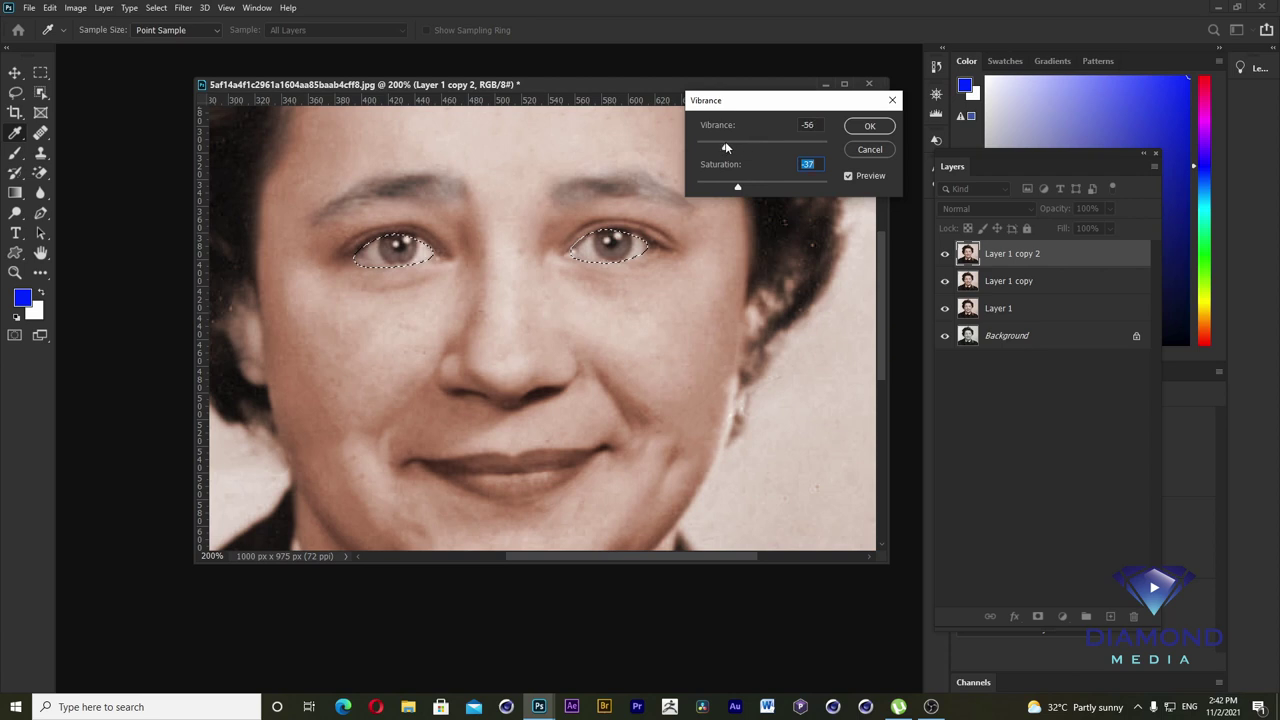
- Apply the eye-white desaturation and clear the selection
key(Return)
key(p)
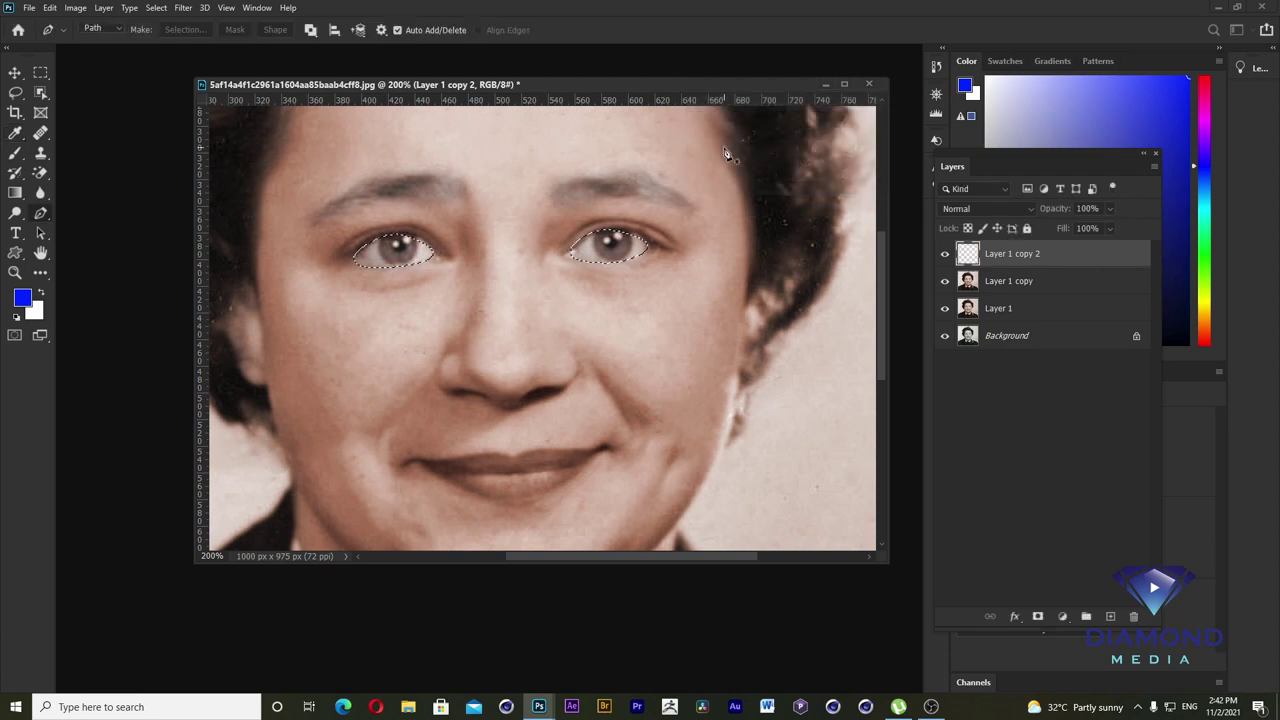
key(ctrl+d)
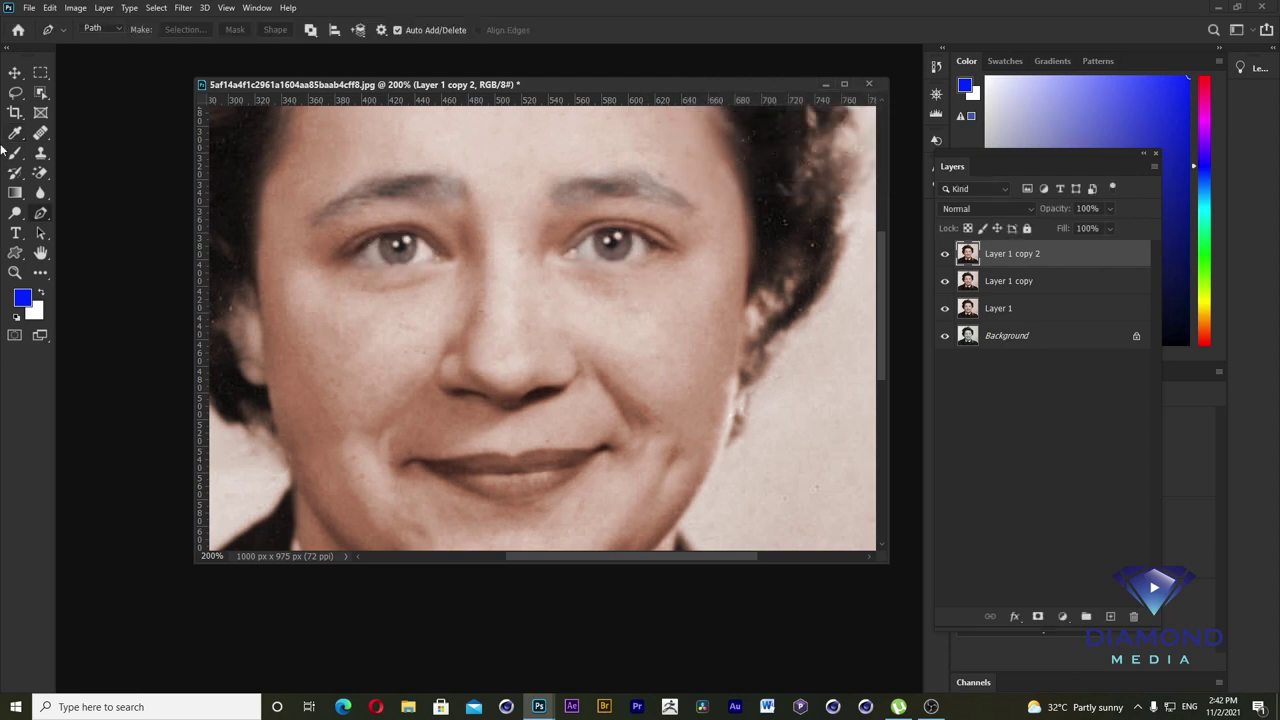
- Select both irises with Elliptical Marquee ovals, using Add to selection for the second
click(40, 72)
right_click(40, 72)
click(100, 88)
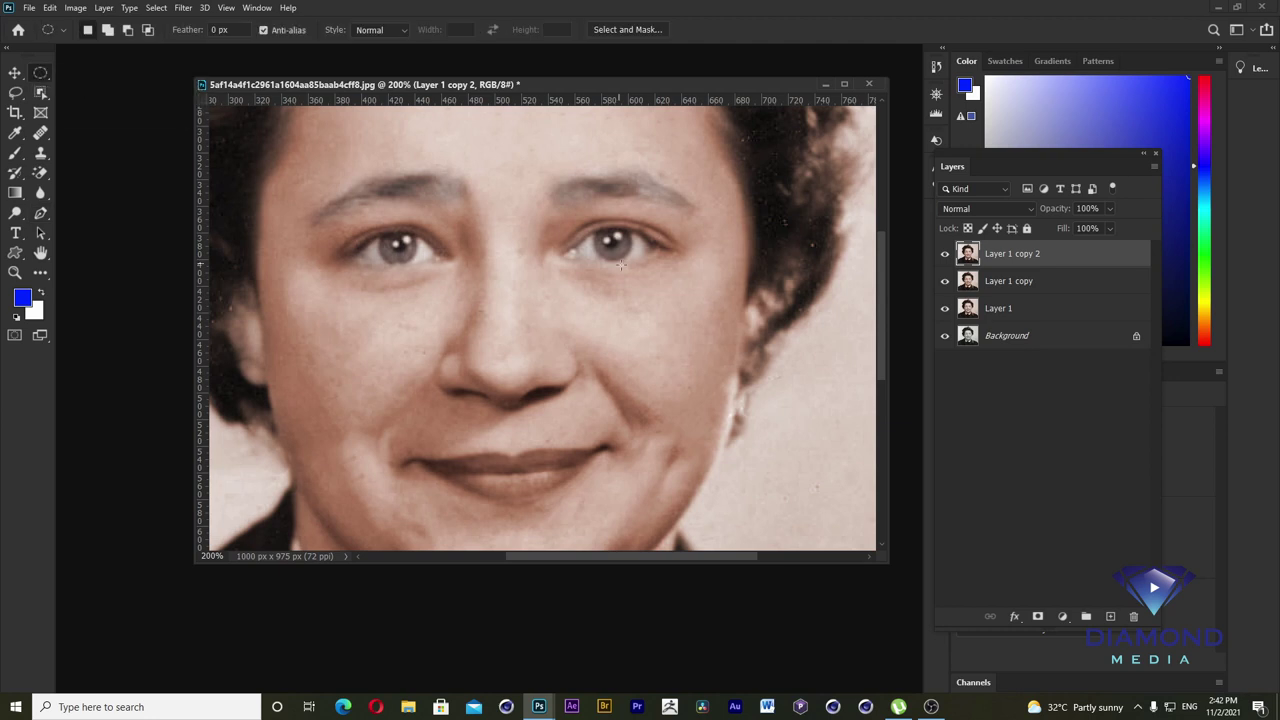
right_click(40, 72)
click(100, 87)
drag(594, 228, 632, 258)
drag(632, 258, 632, 258)
click(108, 30)
drag(381, 236, 418, 265)
- Feather the iris selection and colorize it in Hue/Saturation with Hue 248
key(shift+F6)
key(Return)
click(76, 7)
mouse_move(96, 42)
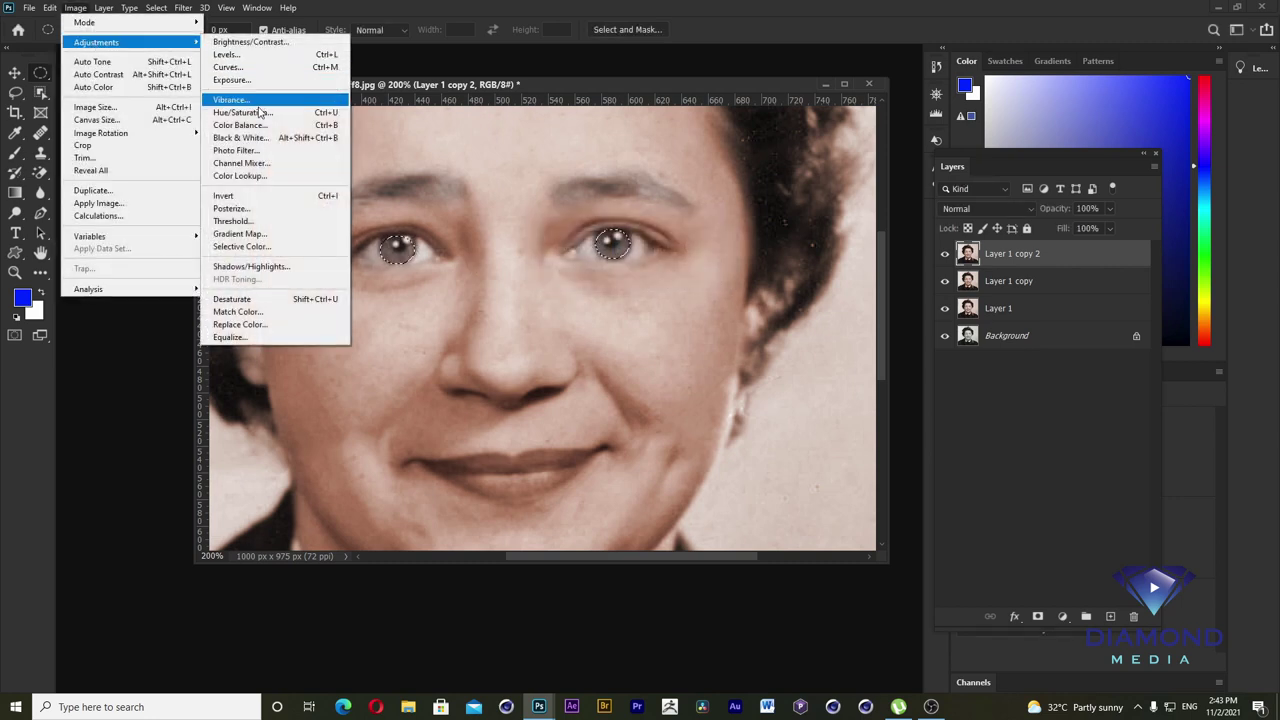
click(258, 112)
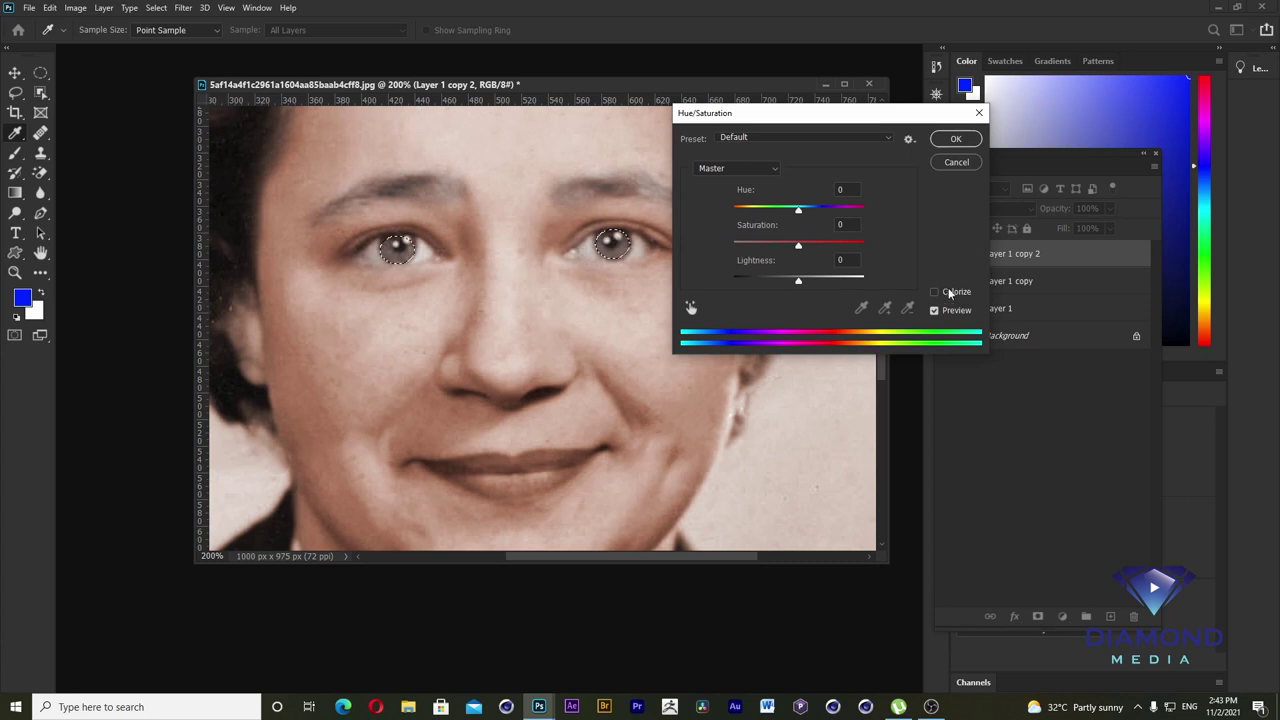
click(949, 292)
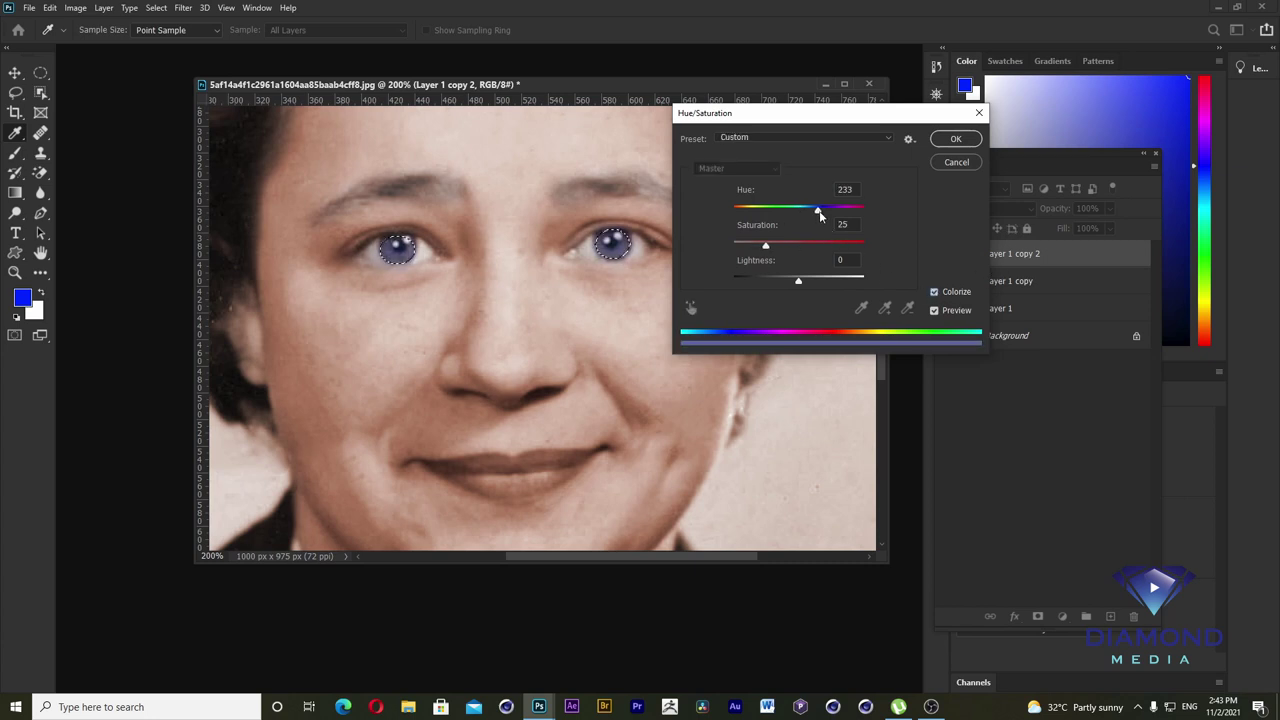
mouse_move(818, 212)
mouse_down()
mouse_move(781, 212)
mouse_move(863, 214)
mouse_move(738, 214)
mouse_move(817, 214)
mouse_up()
- Replace the iris colorize with a midtone Color Balance of Cyan-Red -33, then pan to the mouth and chin
click(944, 147)
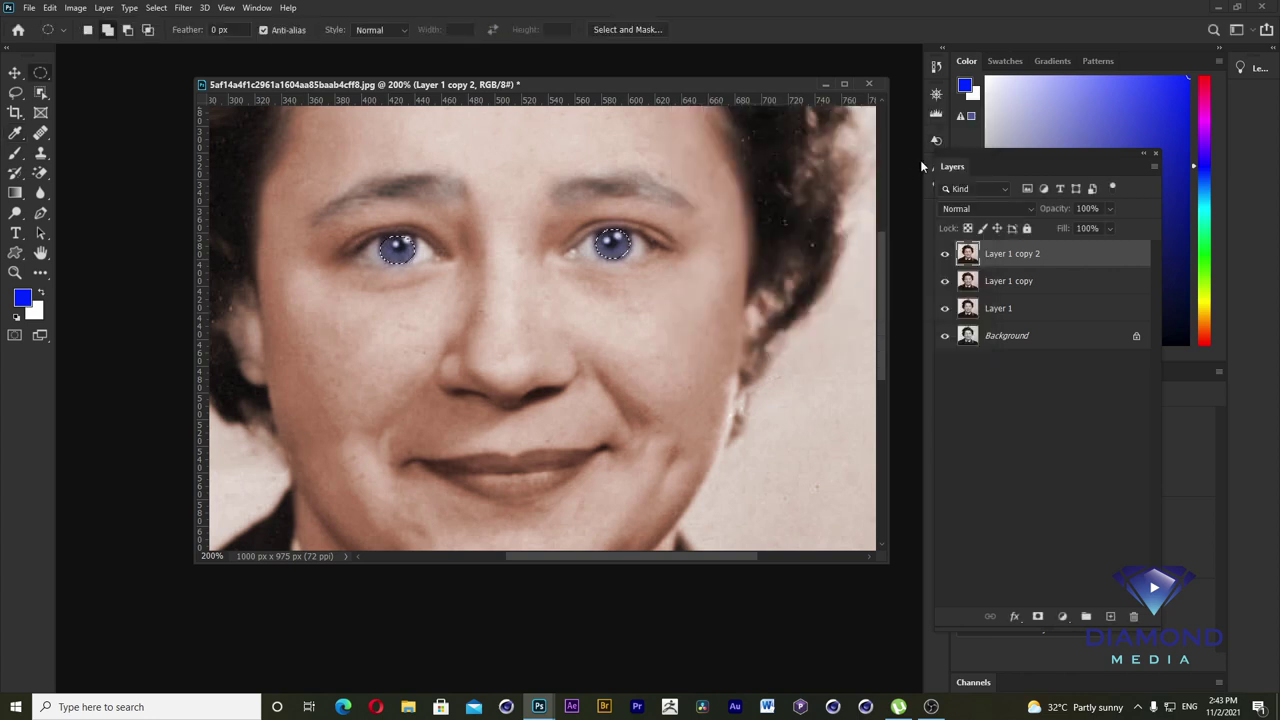
key(ctrl+z)
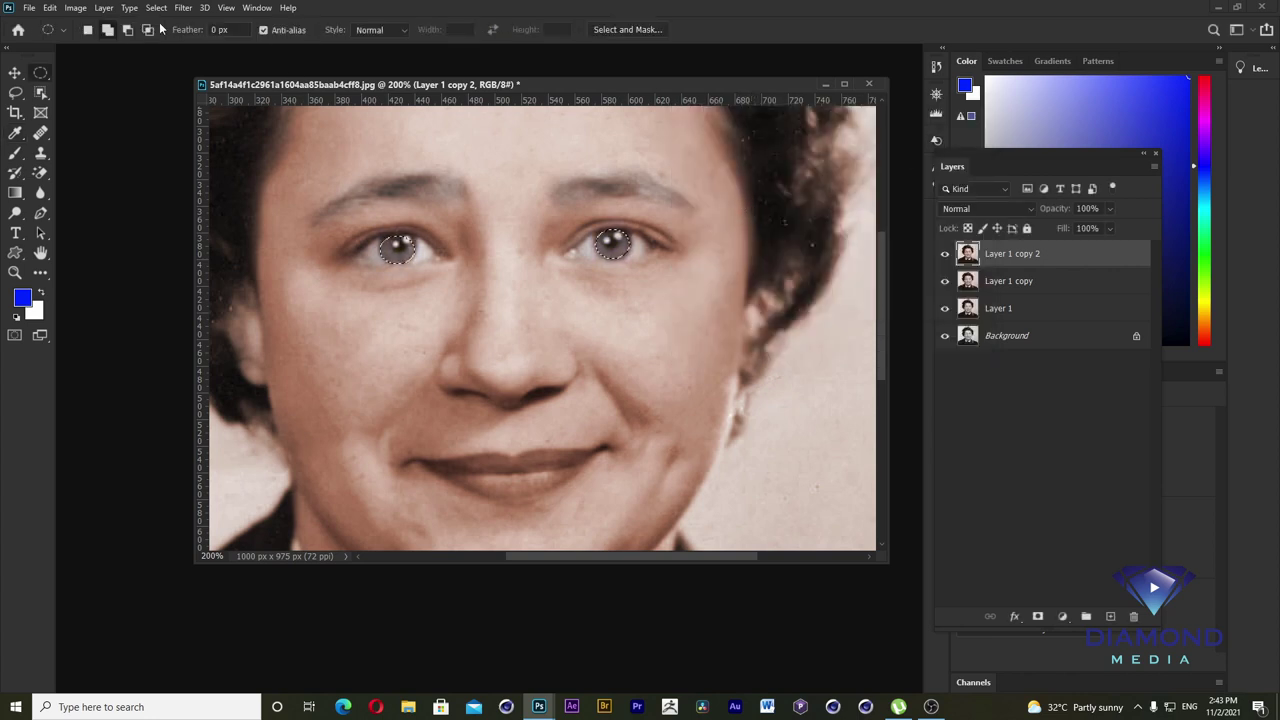
click(76, 10)
mouse_move(96, 42)
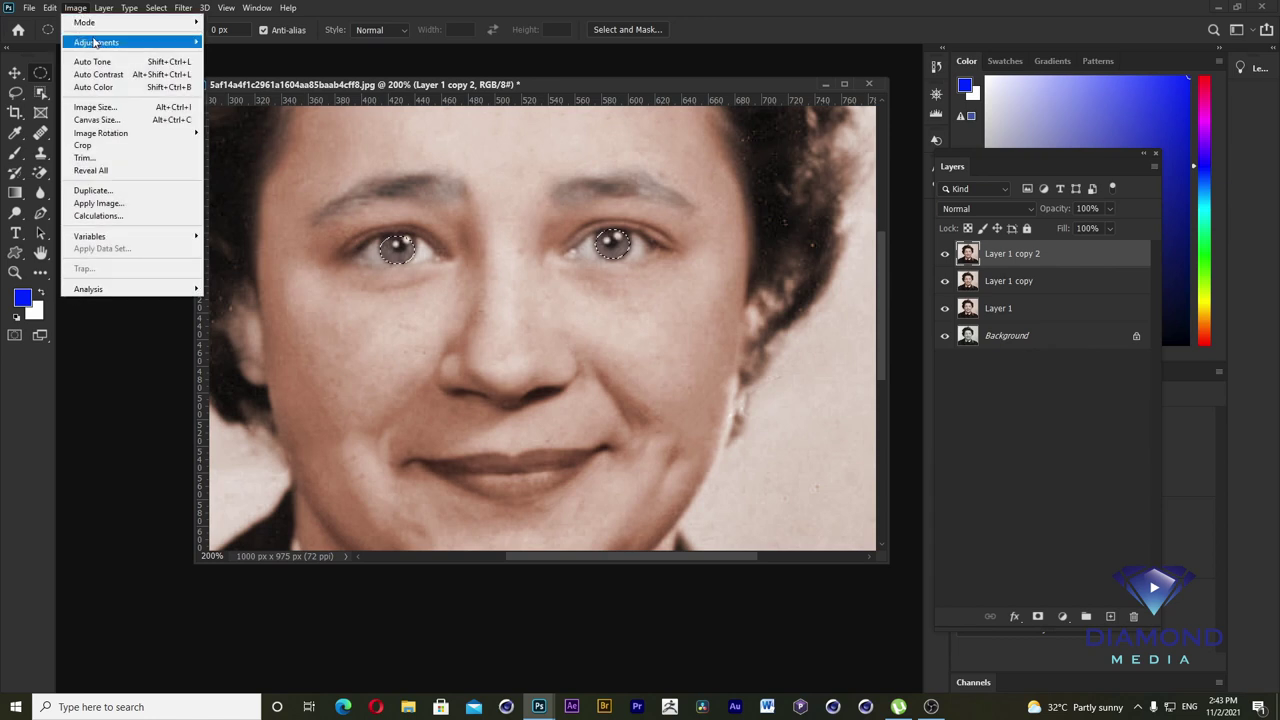
click(281, 125)
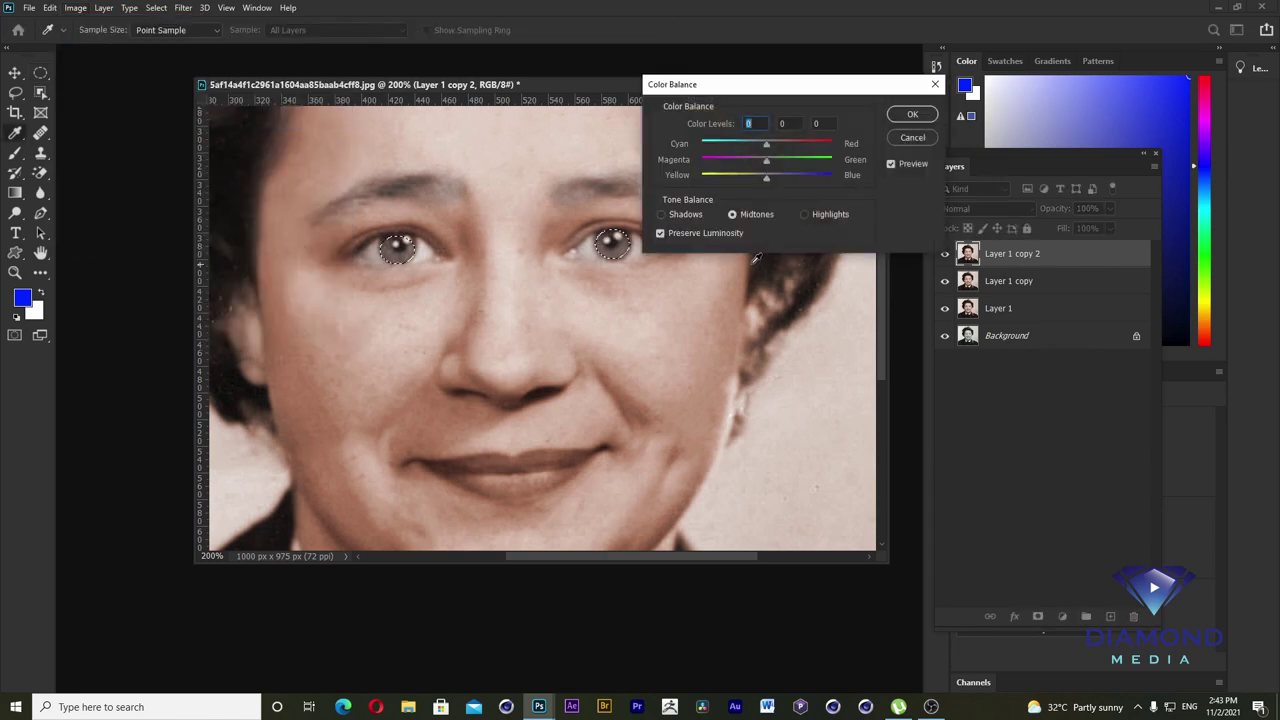
mouse_move(766, 144)
mouse_down()
mouse_move(746, 144)
mouse_move(747, 162)
mouse_move(779, 177)
mouse_move(768, 186)
mouse_up()
click(913, 115)
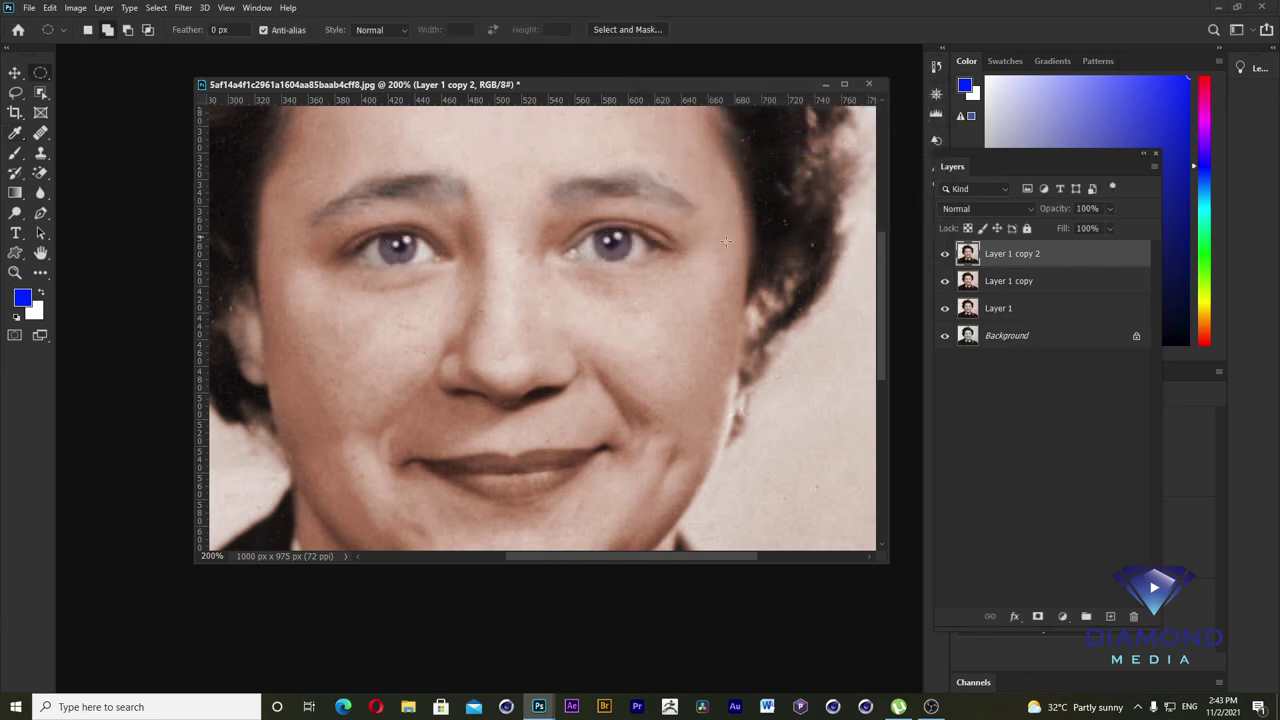
mouse_move(634, 309)
mouse_down()
mouse_move(680, 220)
mouse_move(660, 257)
mouse_move(655, 328)
mouse_up()
click(40, 213)
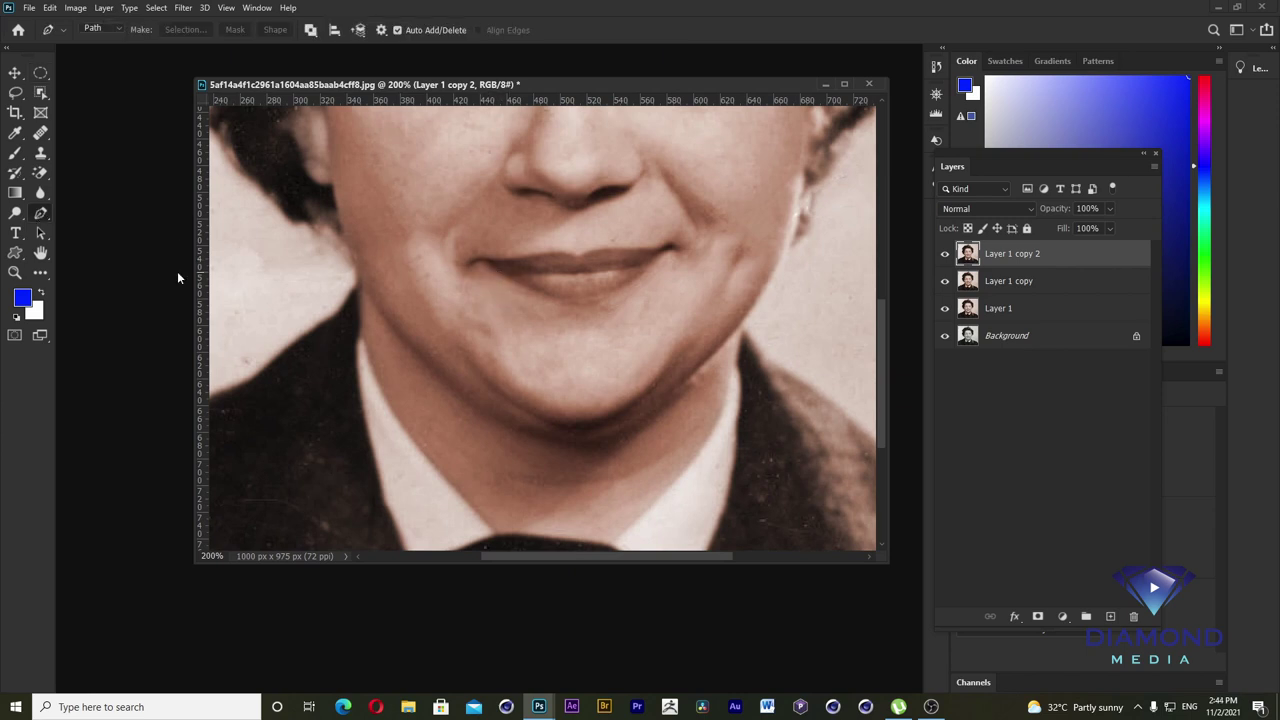
- Trace the outline of the lips with a curved Pen path
click(494, 262)
mouse_move(558, 254)
mouse_down()
mouse_move(577, 263)
mouse_move(627, 249)
mouse_up()
drag(580, 299, 556, 300)
- Convert the lip path into a selection feathered by 4 px
right_click(540, 266)
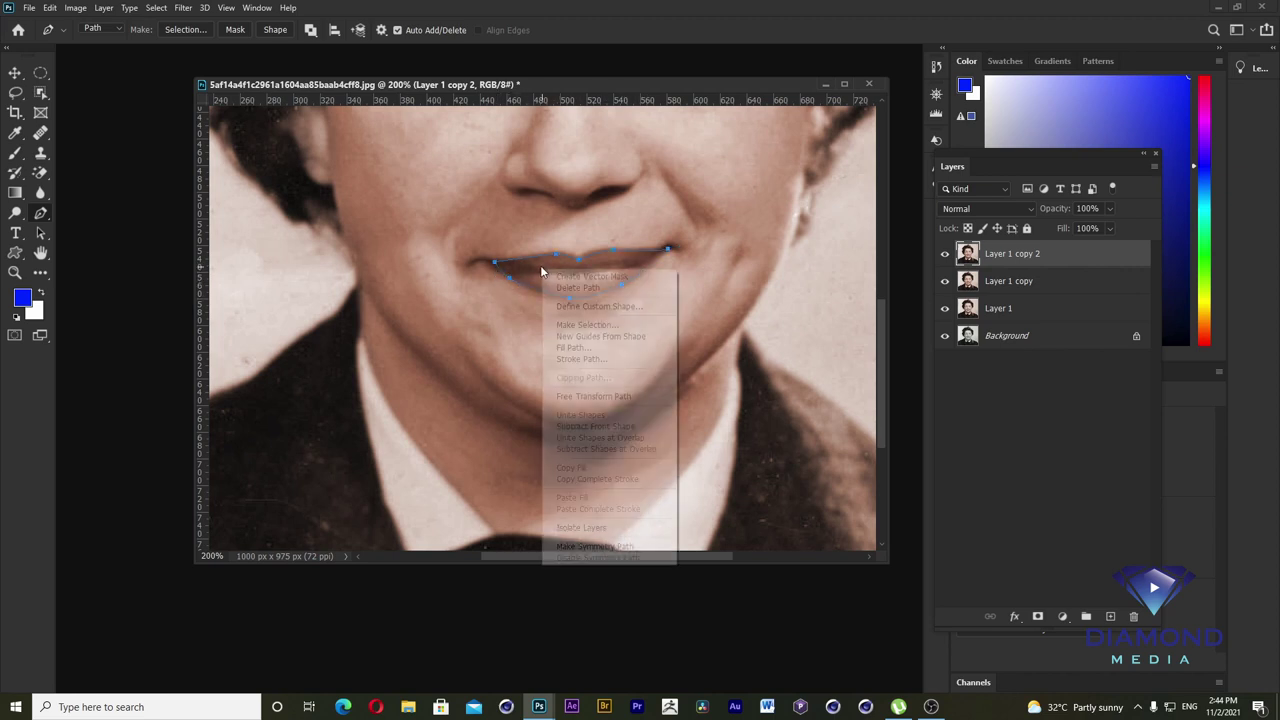
click(590, 325)
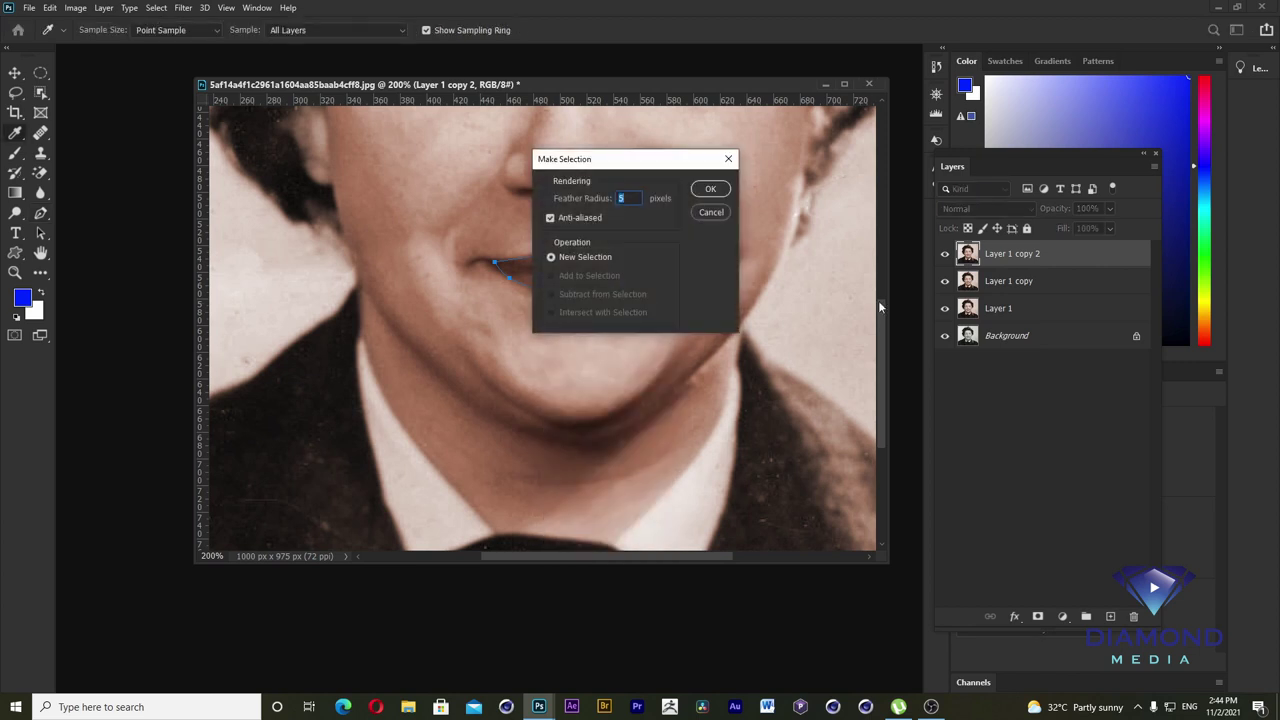
key(Return)
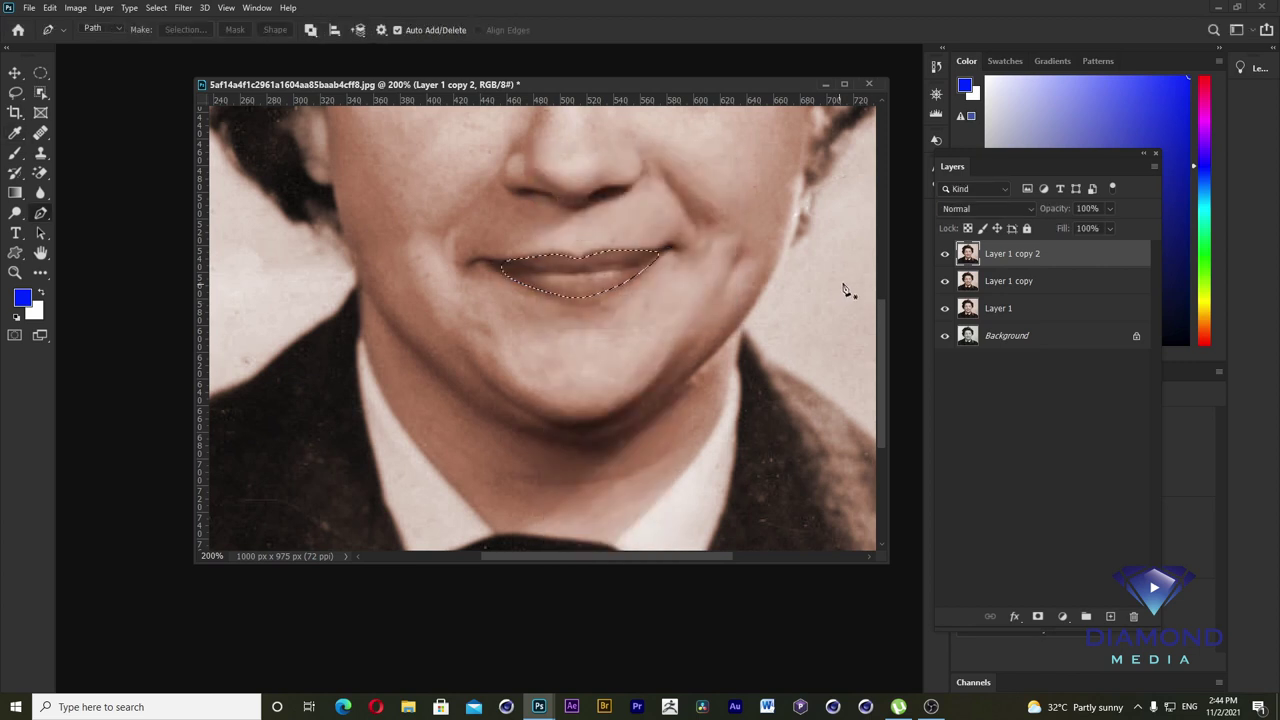
scroll(620, 291, up, 2)
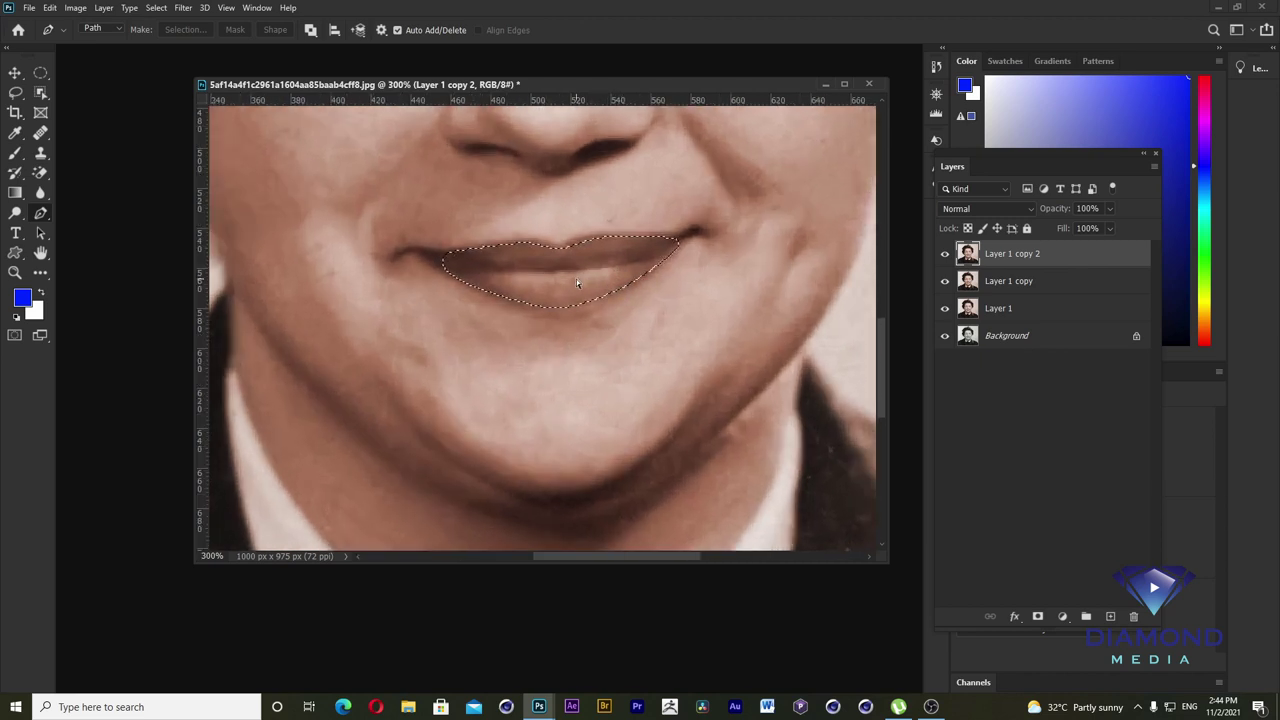
key(ctrl+z)
right_click(580, 281)
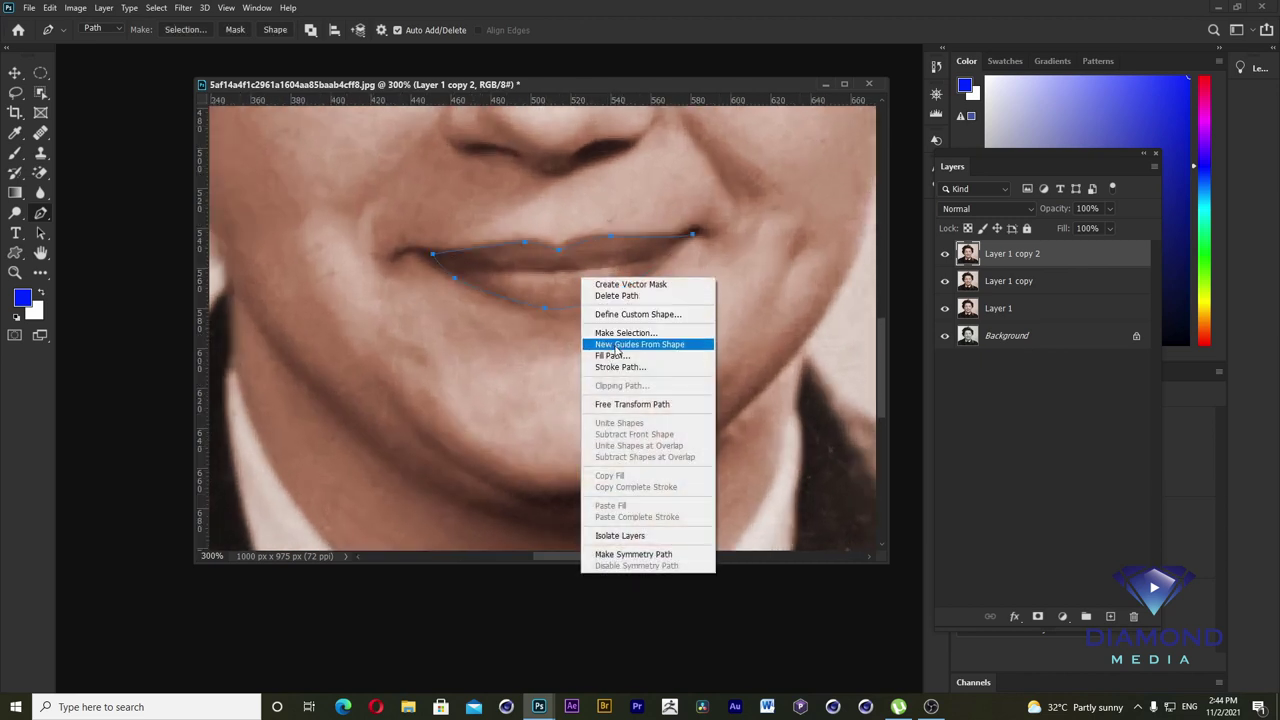
click(622, 332)
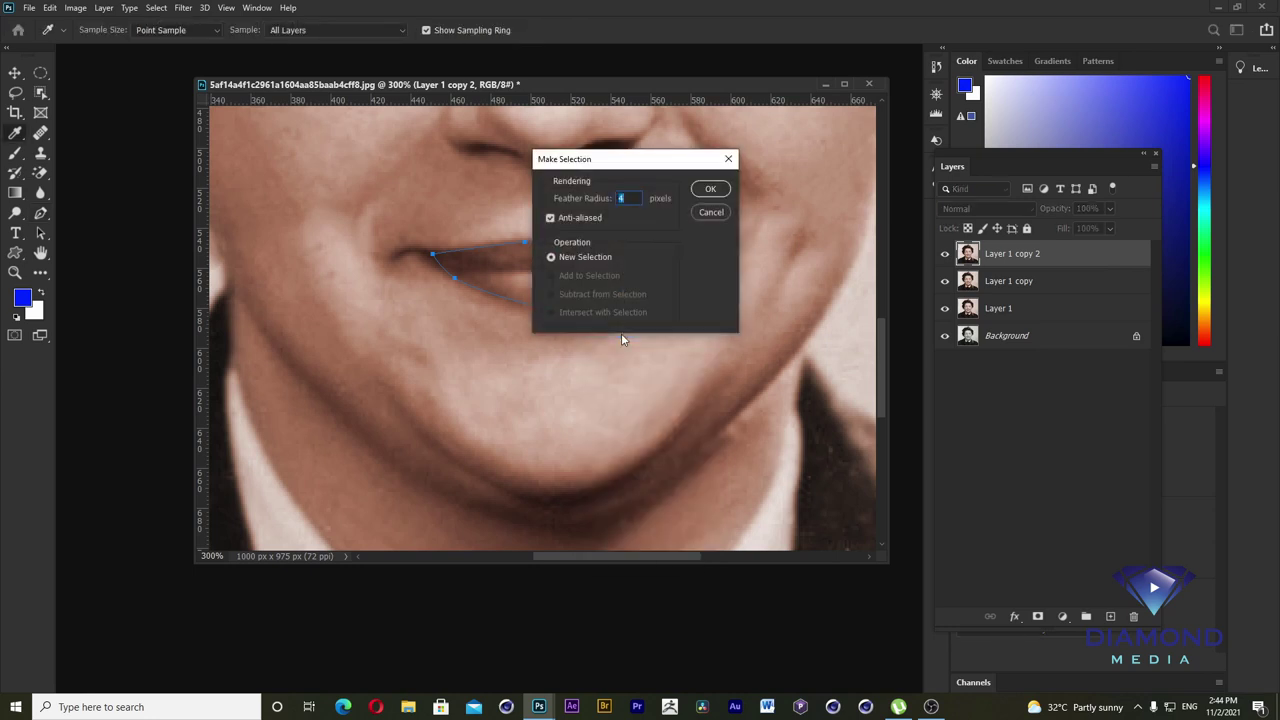
key(Return)
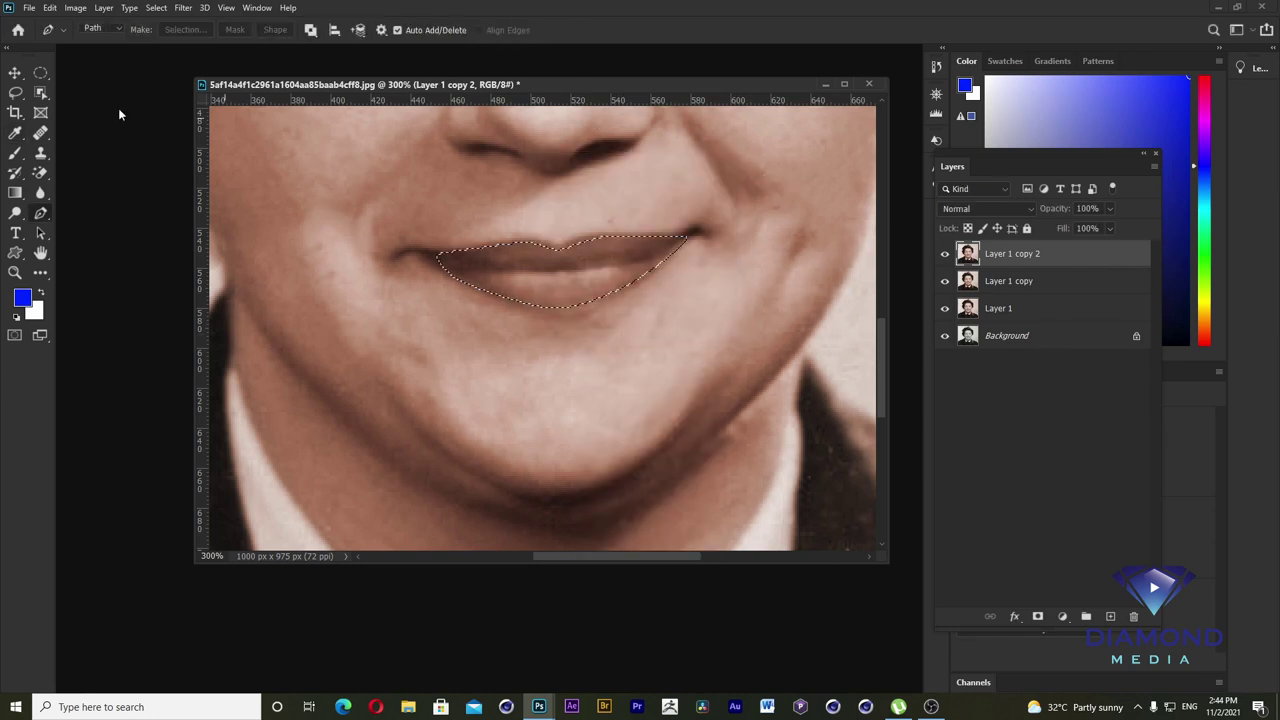
- Tint the lips pink with a midtone Color Balance of about +19, -40
click(75, 7)
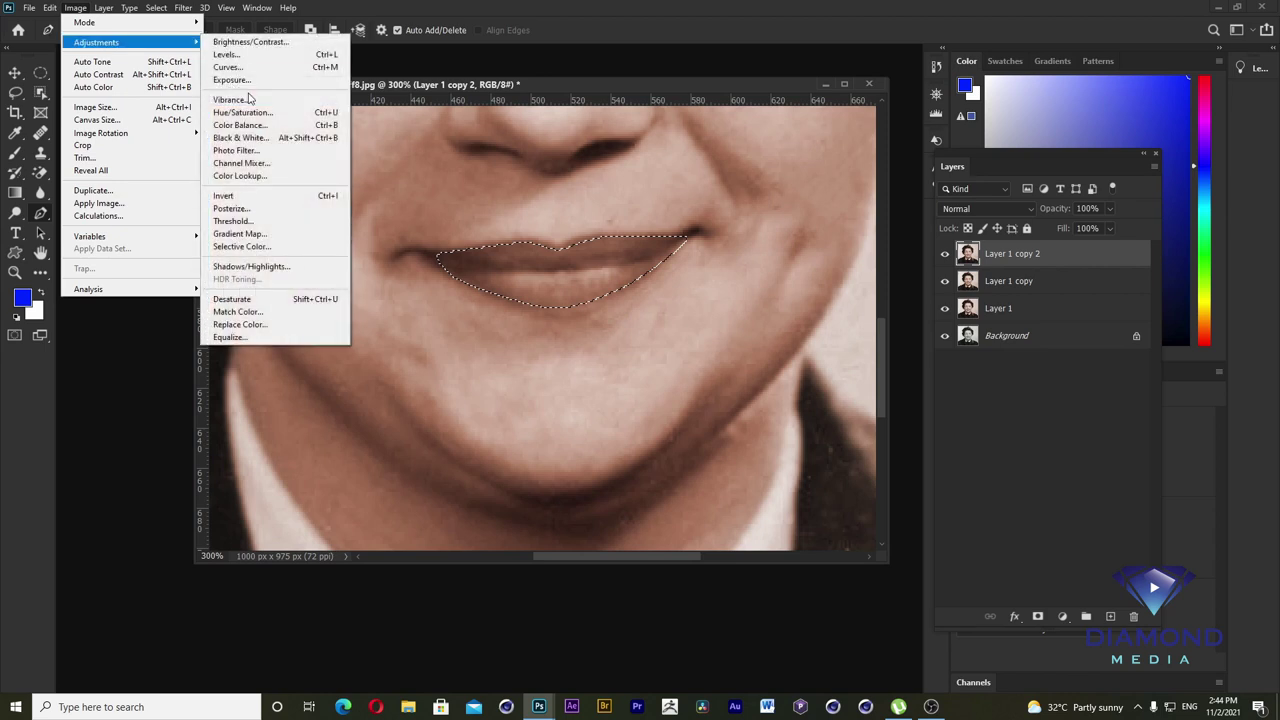
click(252, 108)
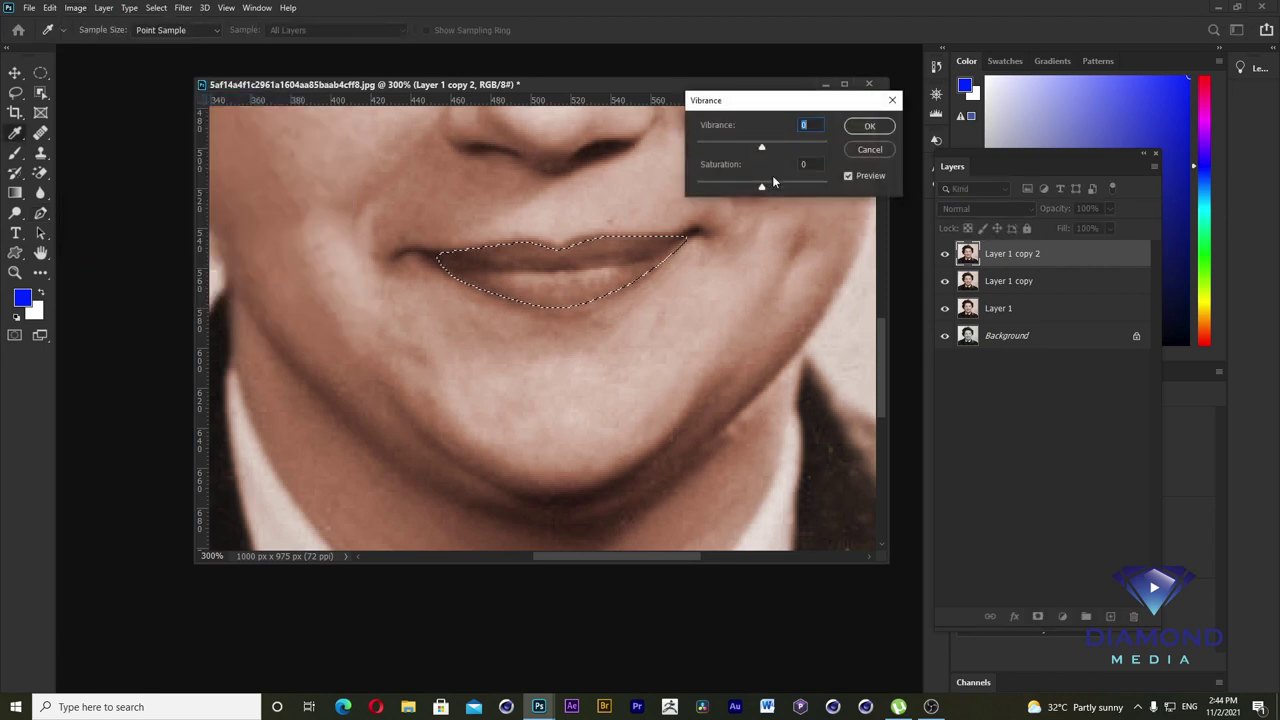
click(843, 148)
click(76, 8)
mouse_move(96, 42)
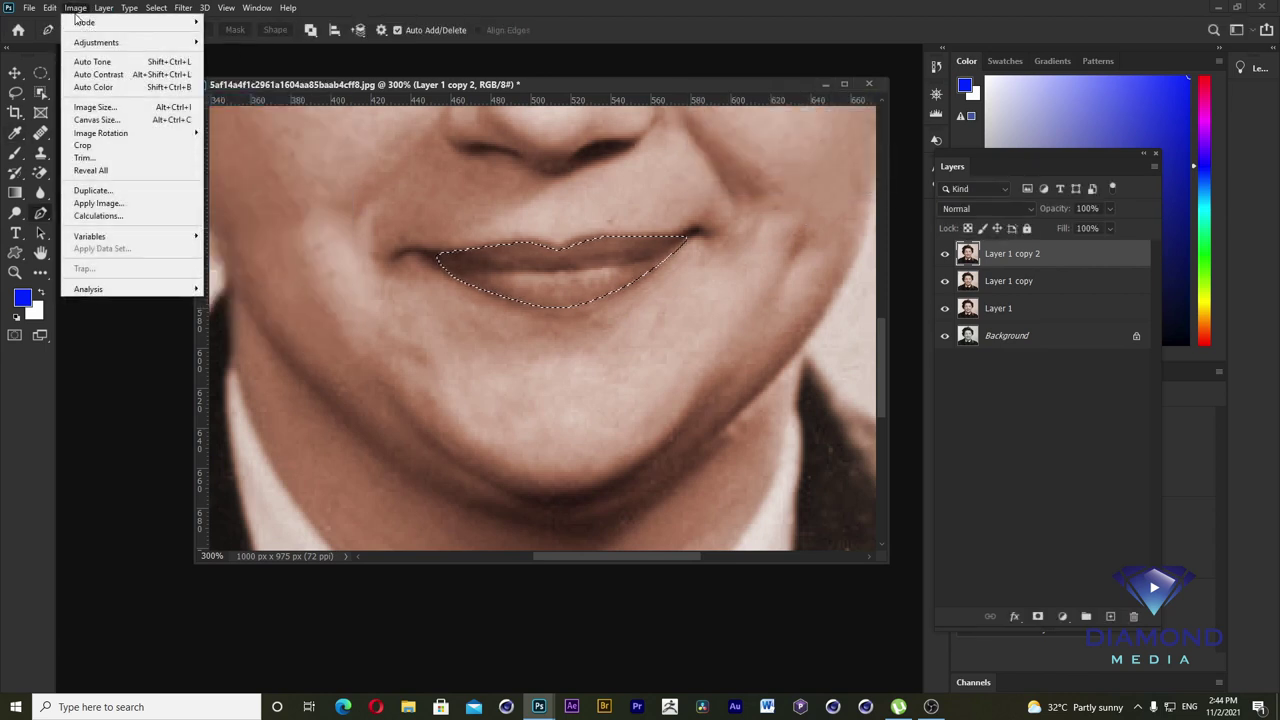
click(254, 127)
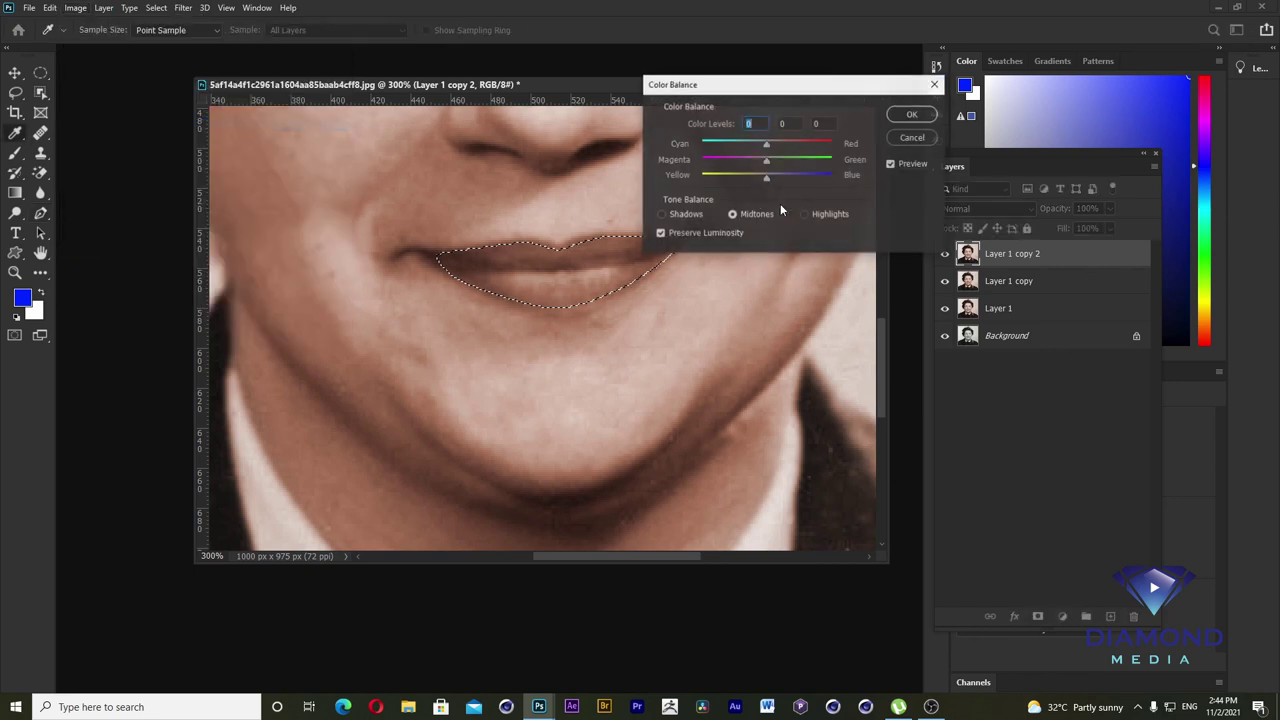
mouse_move(766, 144)
mouse_down()
mouse_move(792, 144)
mouse_move(780, 144)
mouse_move(790, 160)
mouse_move(733, 160)
mouse_move(789, 177)
mouse_move(765, 177)
mouse_up()
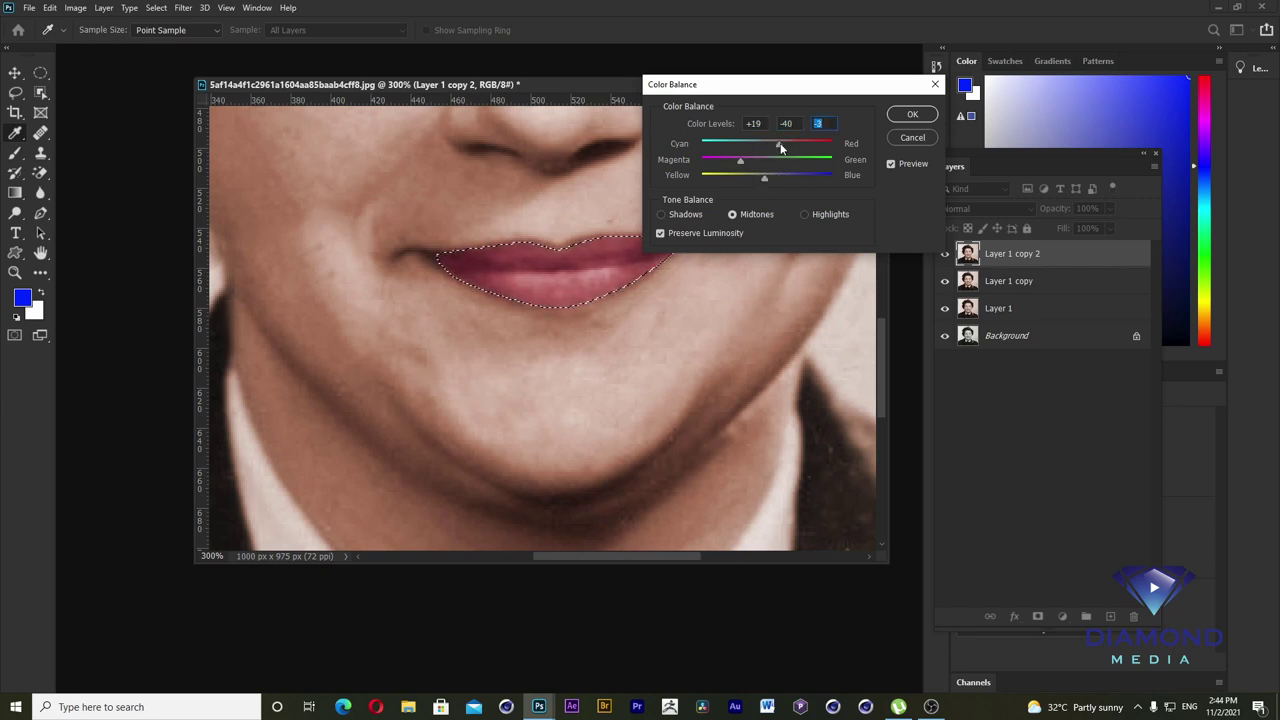
key(Return)
- Trace the hair with a Pen path and turn it into a 5 px feathered selection
key(p)
key(ctrl+d)
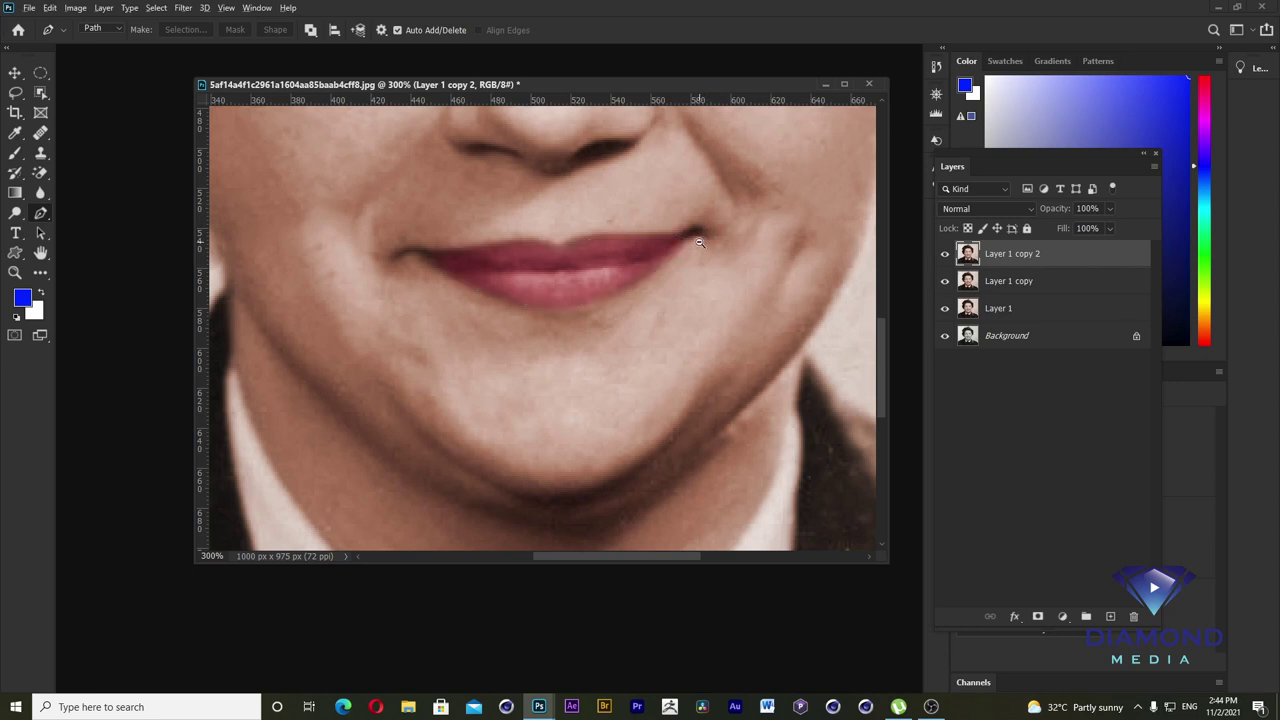
scroll(695, 236, down, 1)
scroll(690, 240, down, 2)
scroll(688, 242, down, 1)
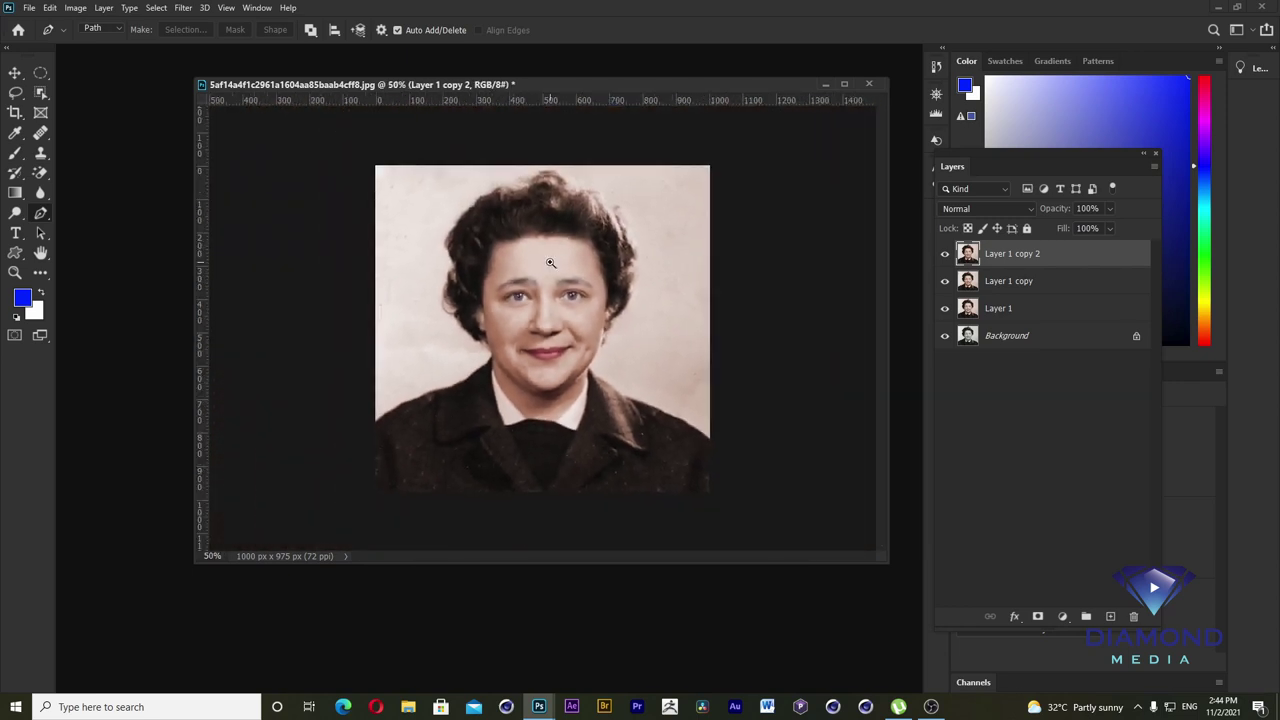
scroll(549, 261, up, 1)
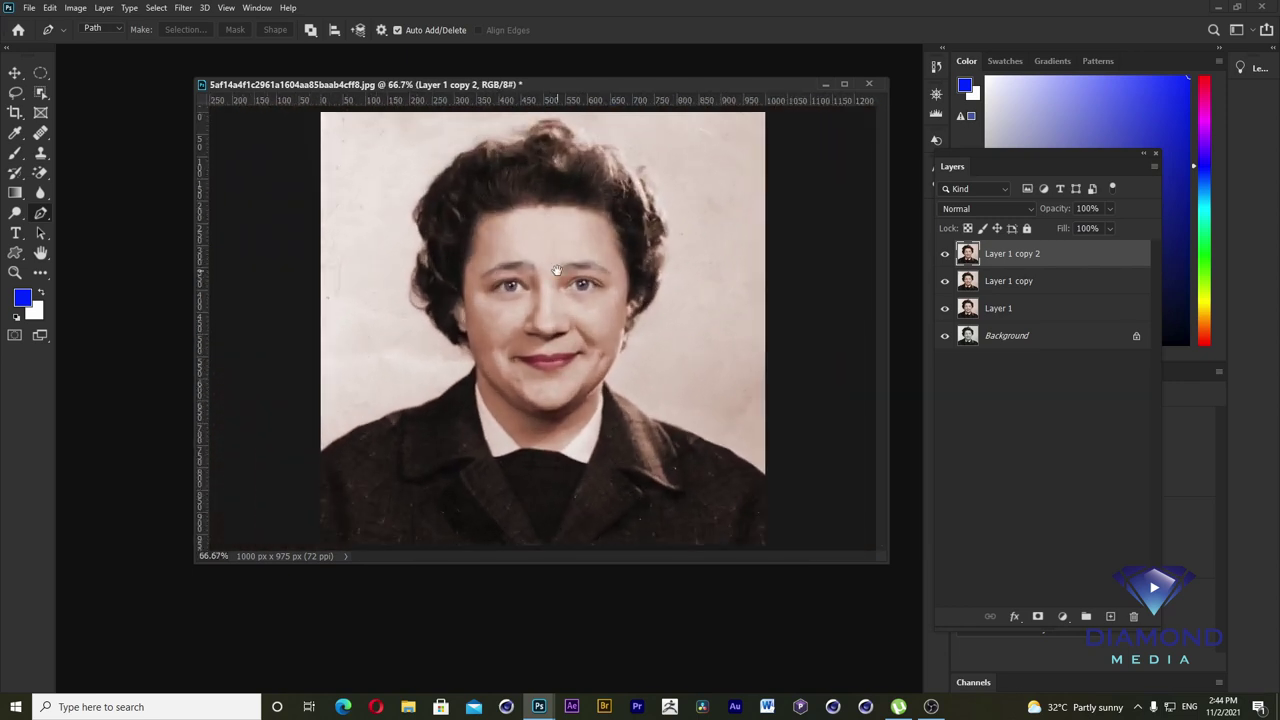
click(566, 207)
click(512, 205)
click(500, 206)
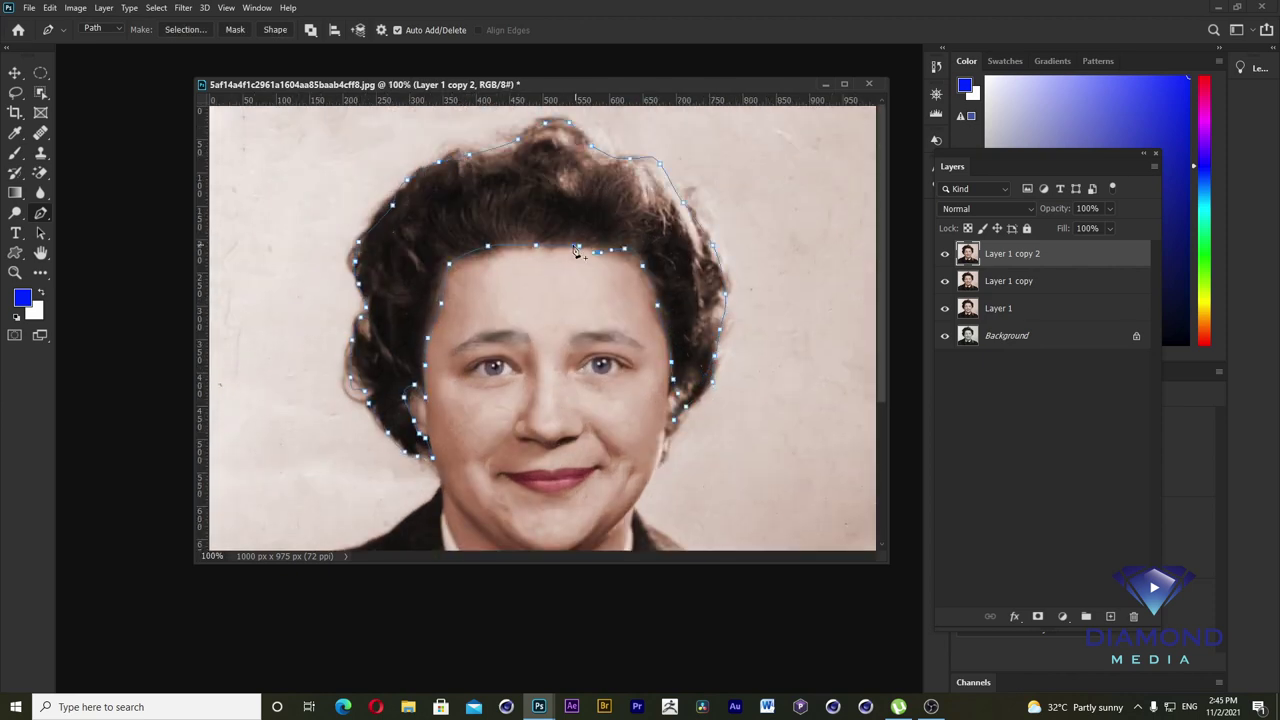
key(ctrl+Return)
key(shift+F6)
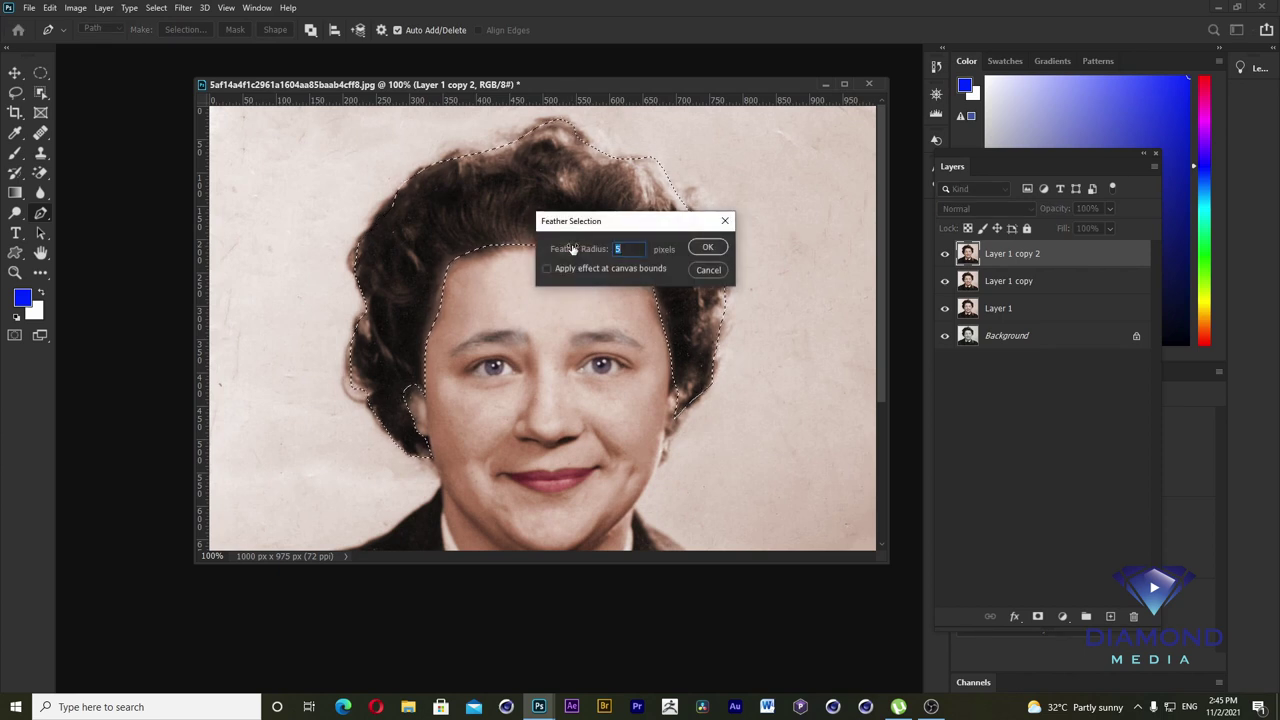
key(Return)
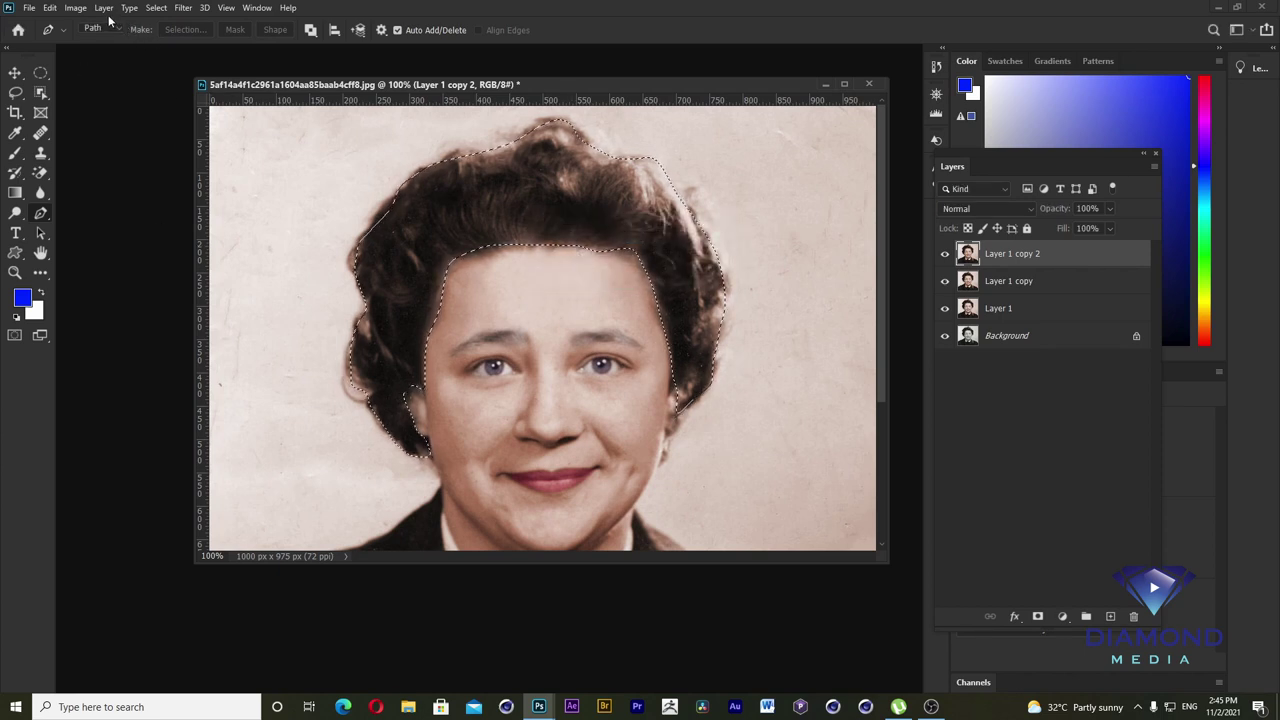
- Cool the hair to blue-black with a midtone Color Balance of -27, -3, +27
click(75, 7)
mouse_move(96, 42)
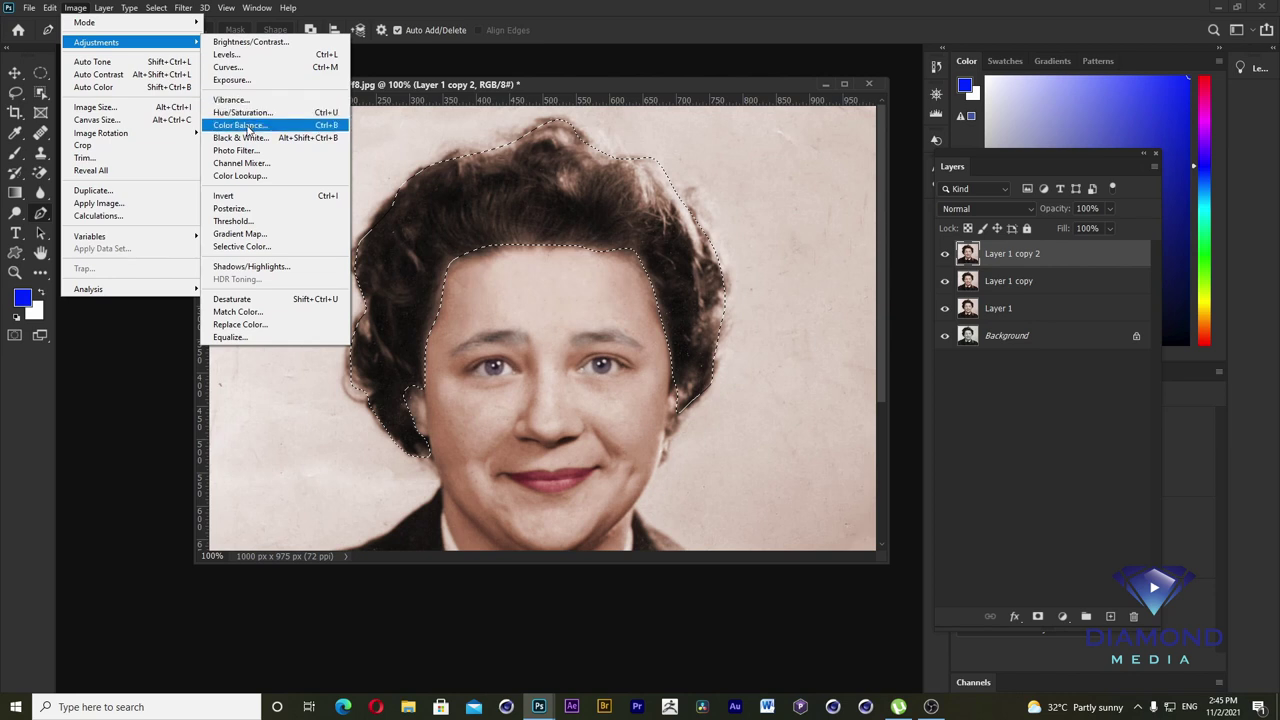
click(240, 125)
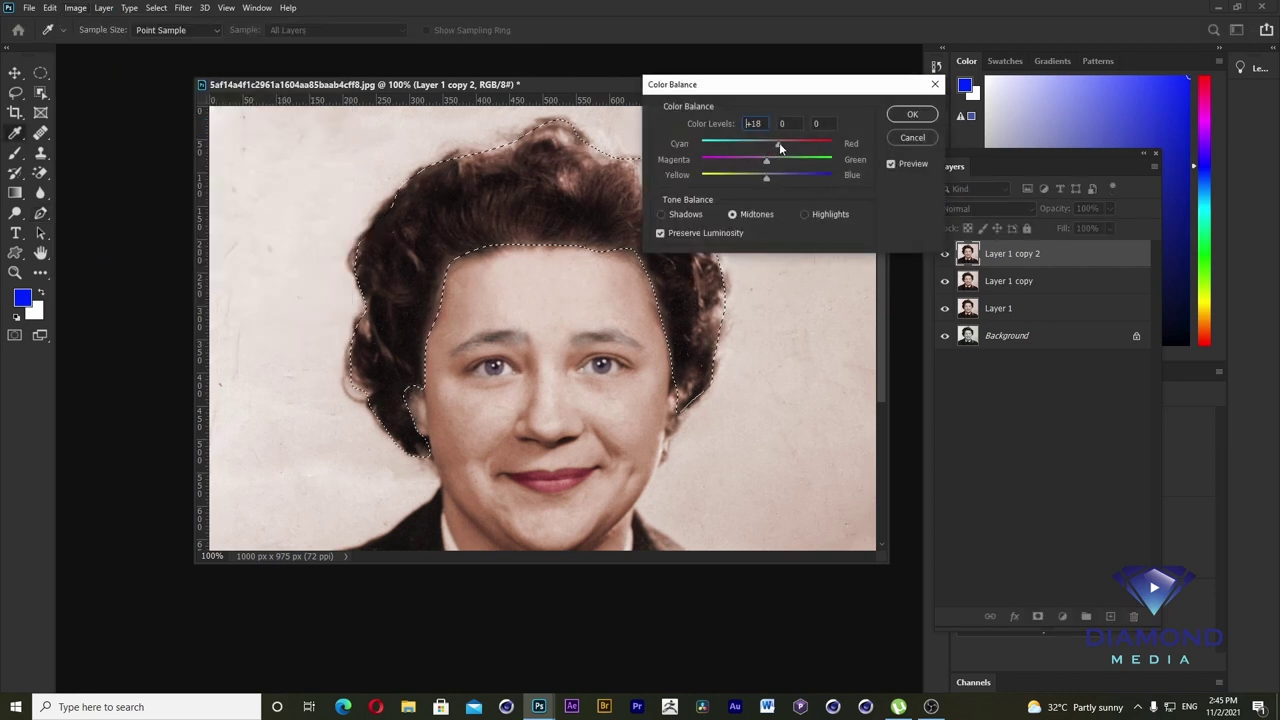
drag(754, 143, 785, 178)
drag(749, 143, 750, 143)
click(904, 116)
key(p)
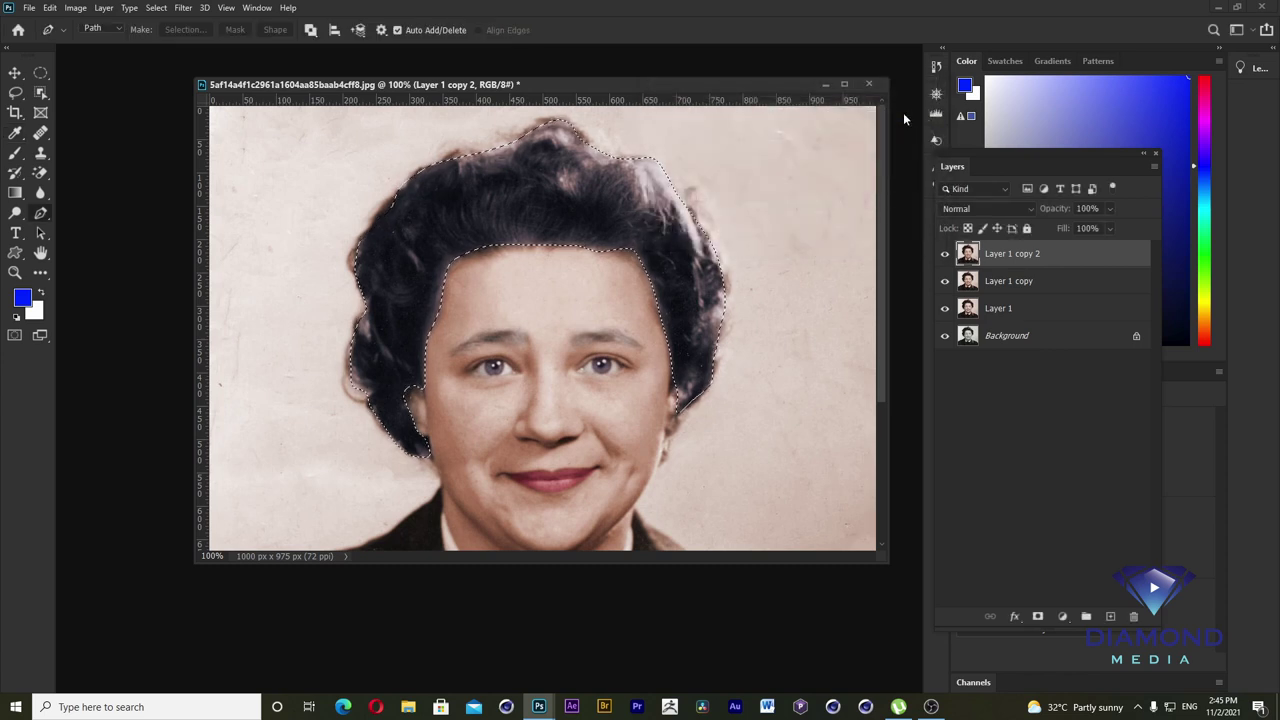
key(ctrl+minus)
- Trace the V-shaped garment area below the collar and turn it into a selection
key(ctrl+minus)
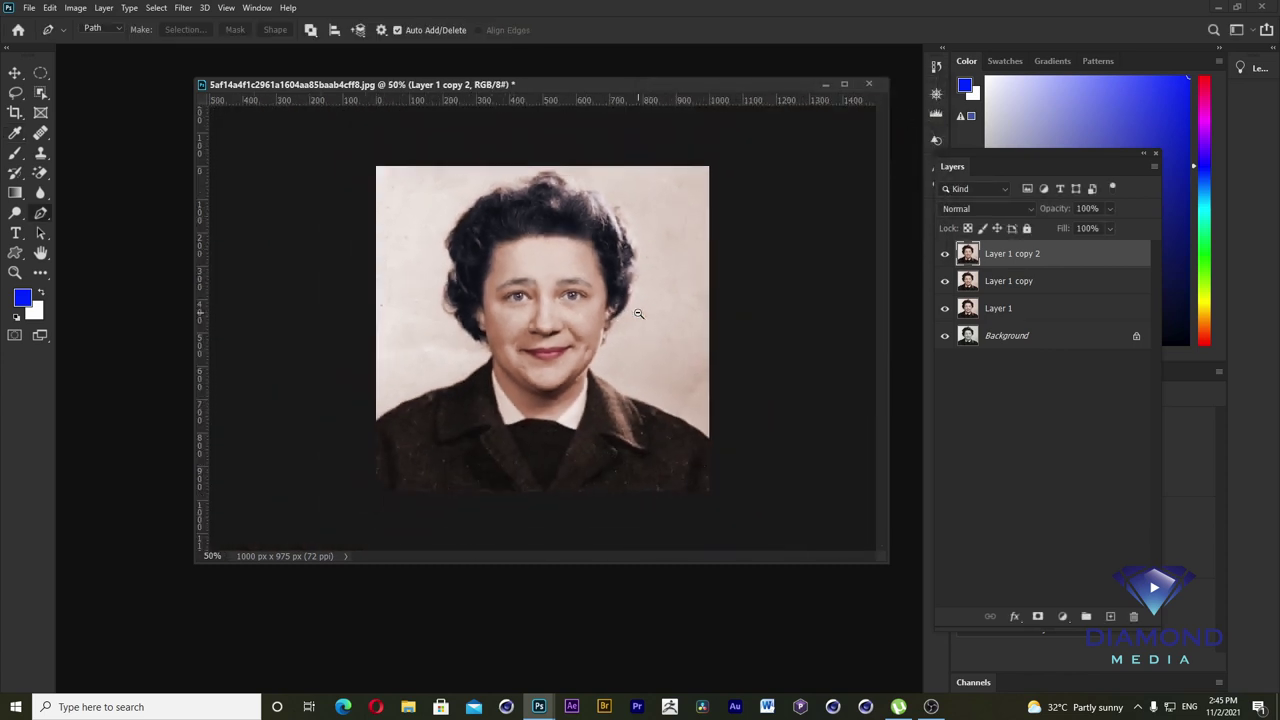
key(ctrl+minus)
key(ctrl+plus)
key(ctrl+plus)
key(ctrl+plus)
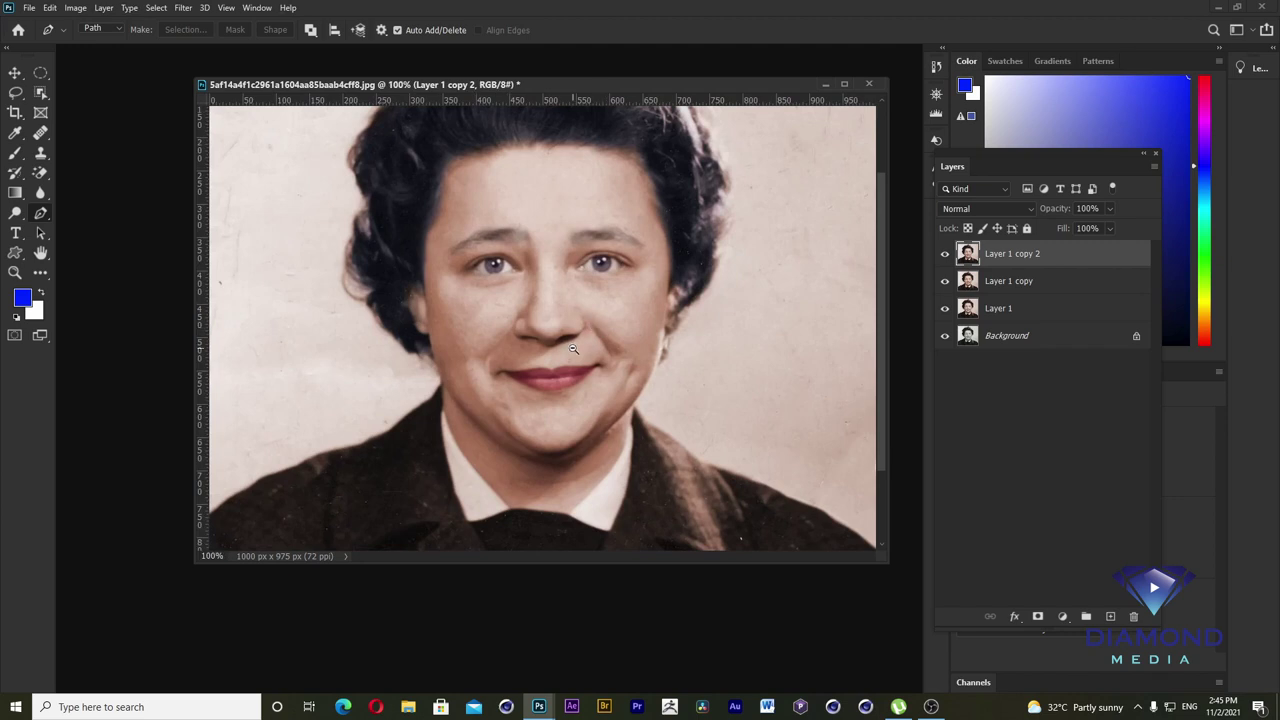
key(ctrl+minus)
click(545, 455)
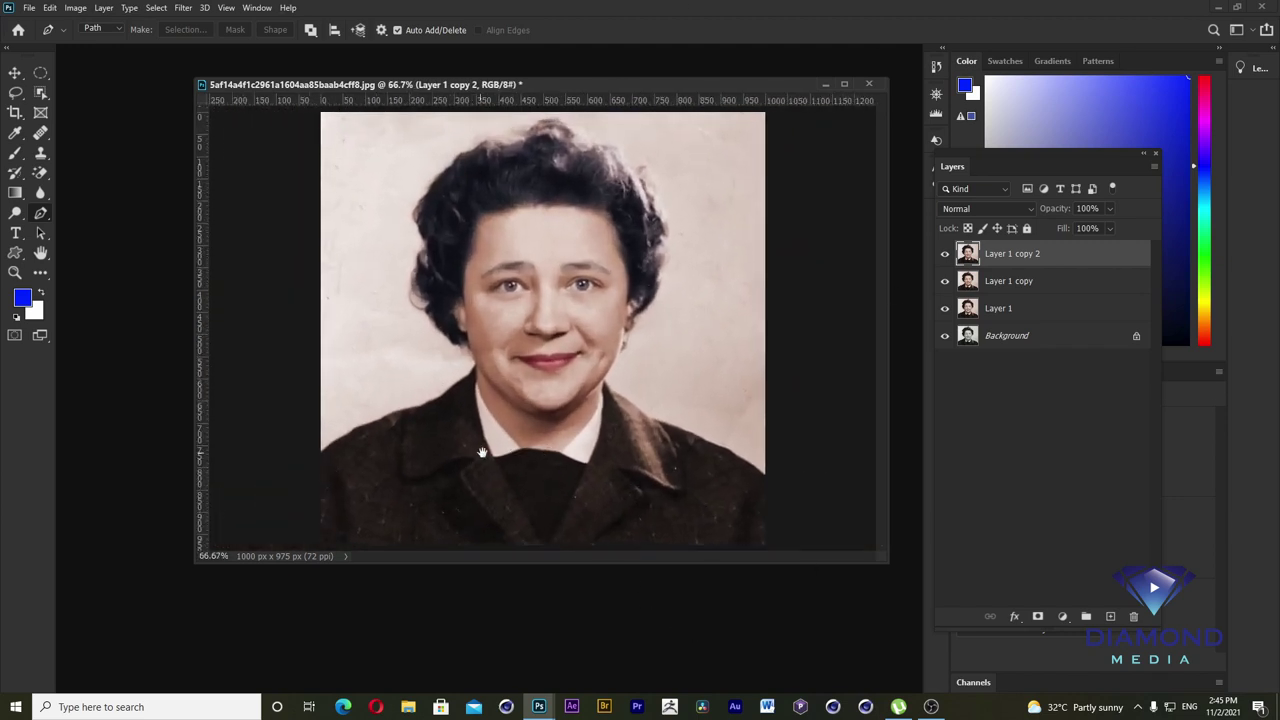
click(480, 386)
drag(500, 386, 506, 343)
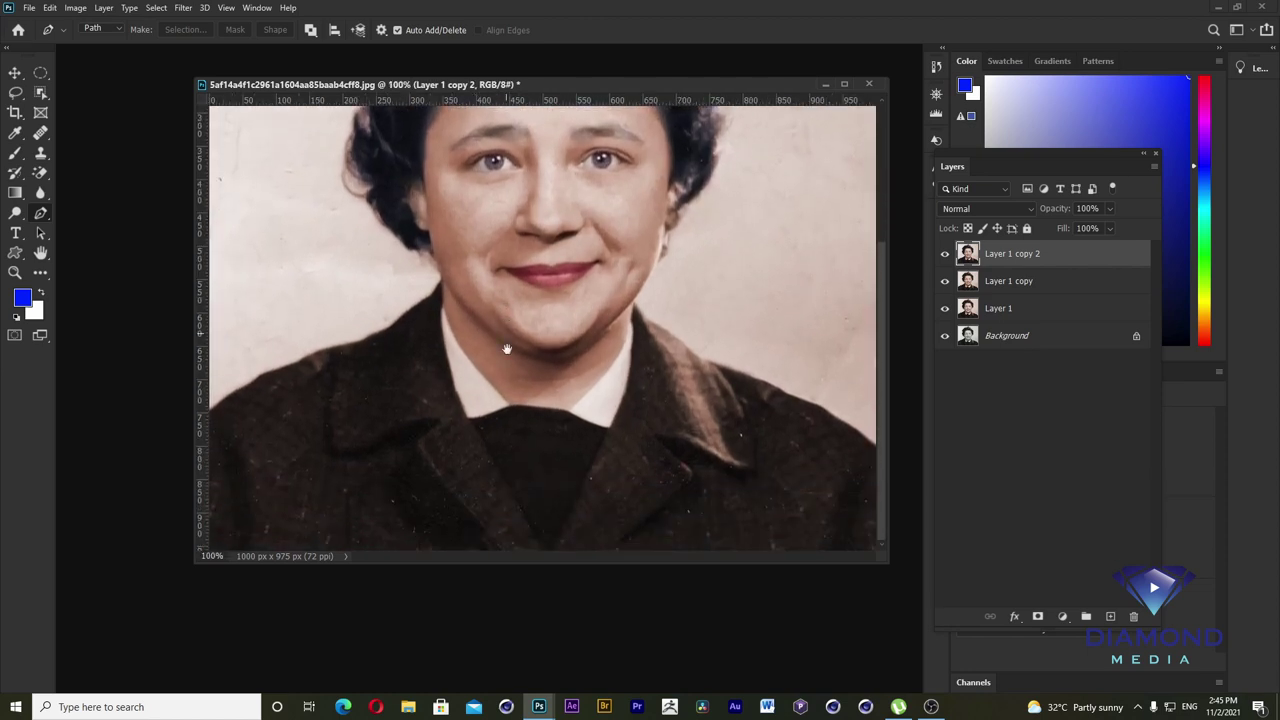
click(469, 418)
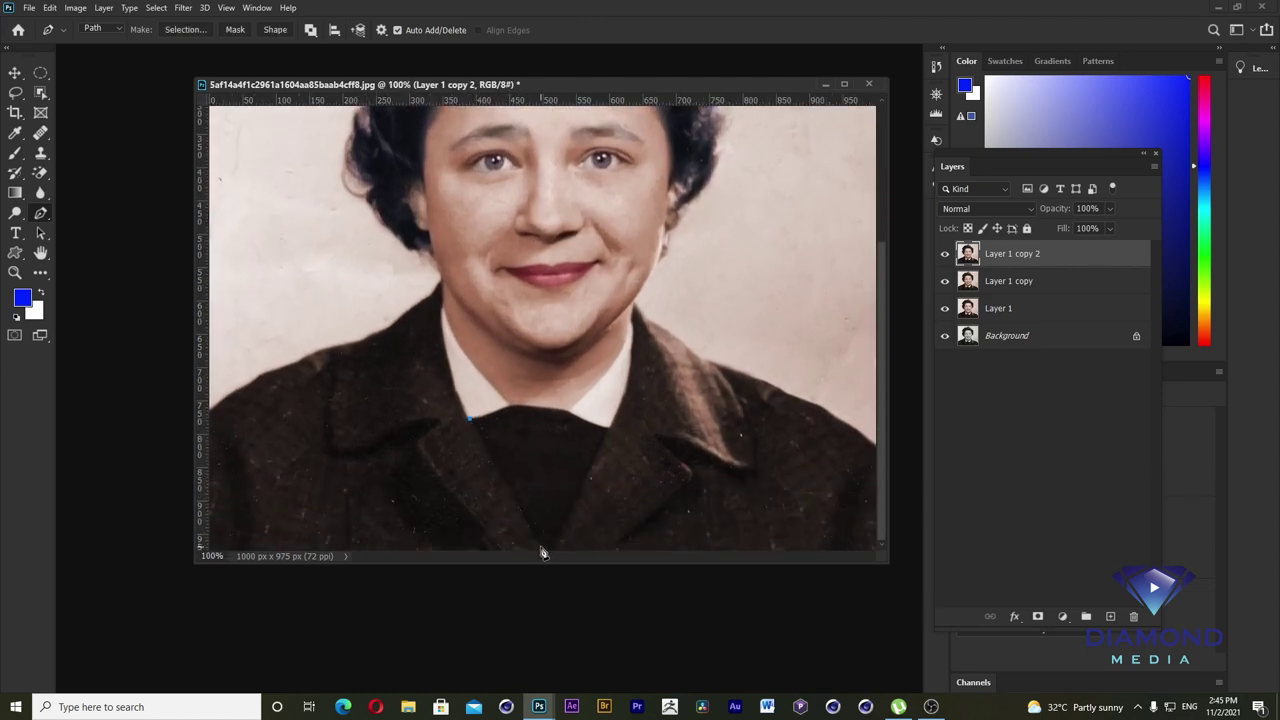
click(602, 429)
click(510, 406)
key(ctrl+Return)
key(ctrl+plus)
- Colorize the V-shaped area deep purple with Hue 296, Saturation 46, then deselect
click(75, 7)
mouse_move(96, 42)
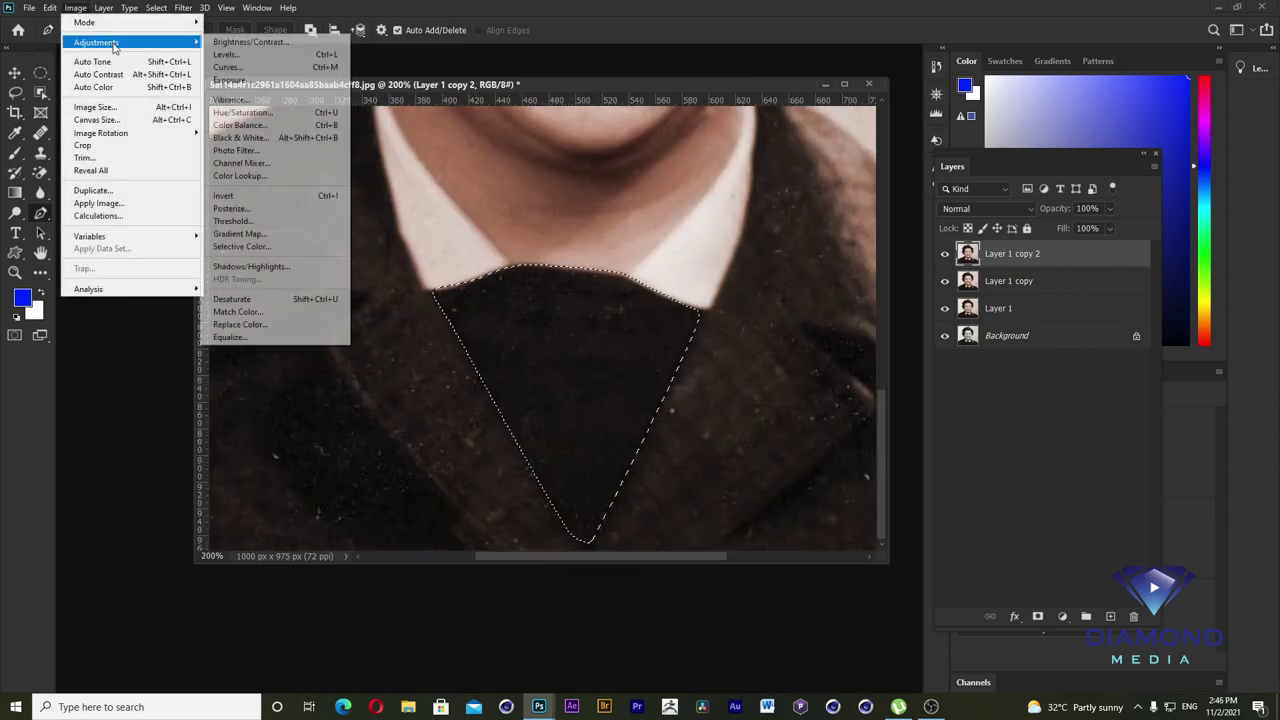
click(240, 112)
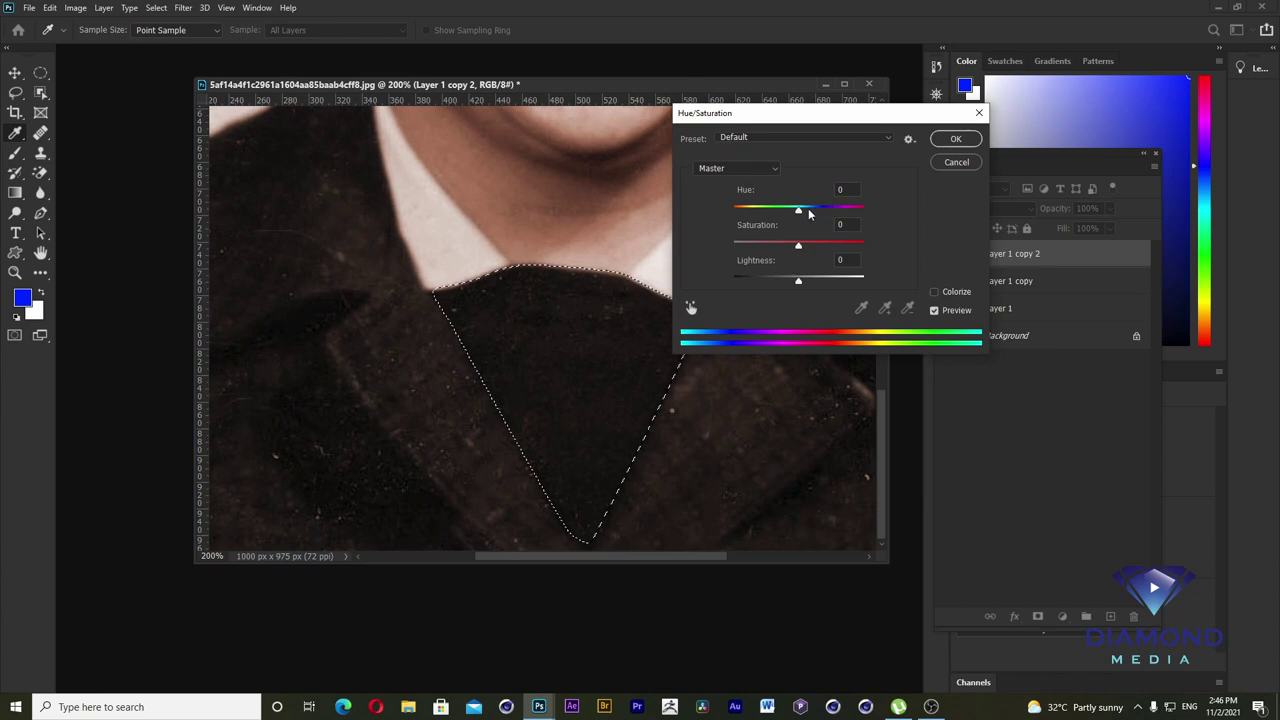
click(938, 291)
mouse_move(814, 208)
mouse_down()
mouse_move(793, 208)
mouse_move(841, 210)
mouse_up()
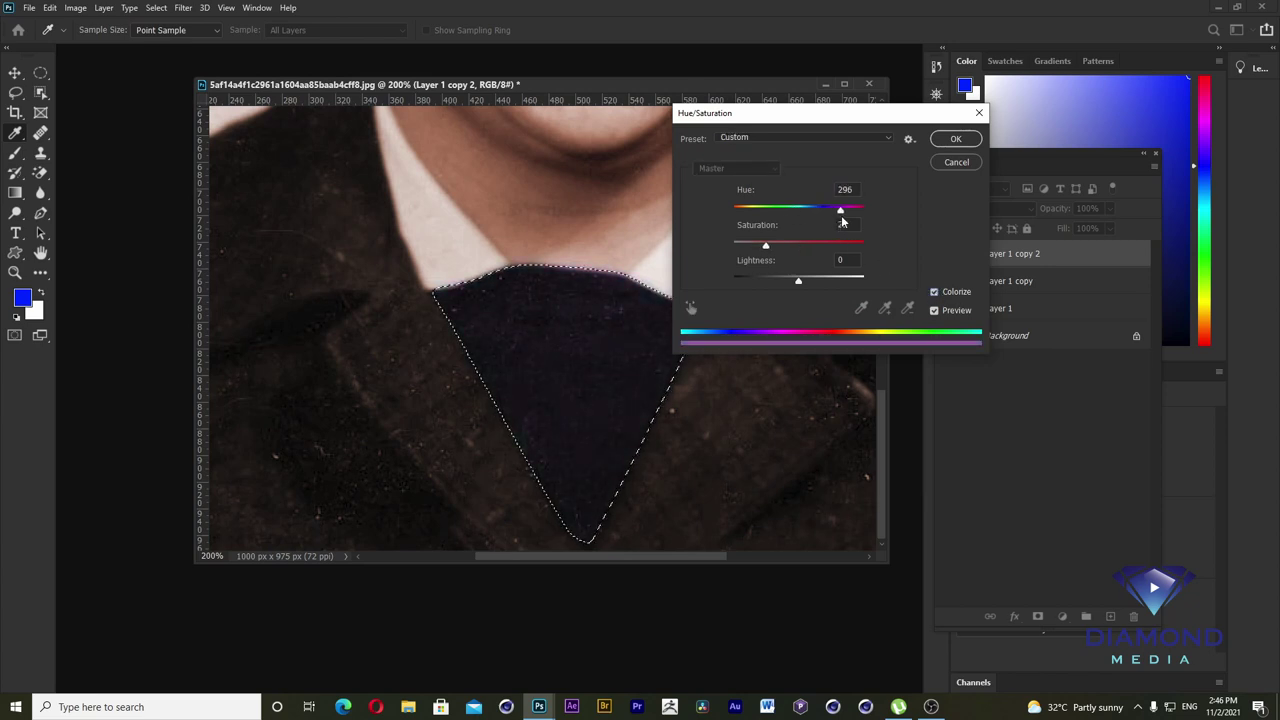
drag(766, 245, 826, 246)
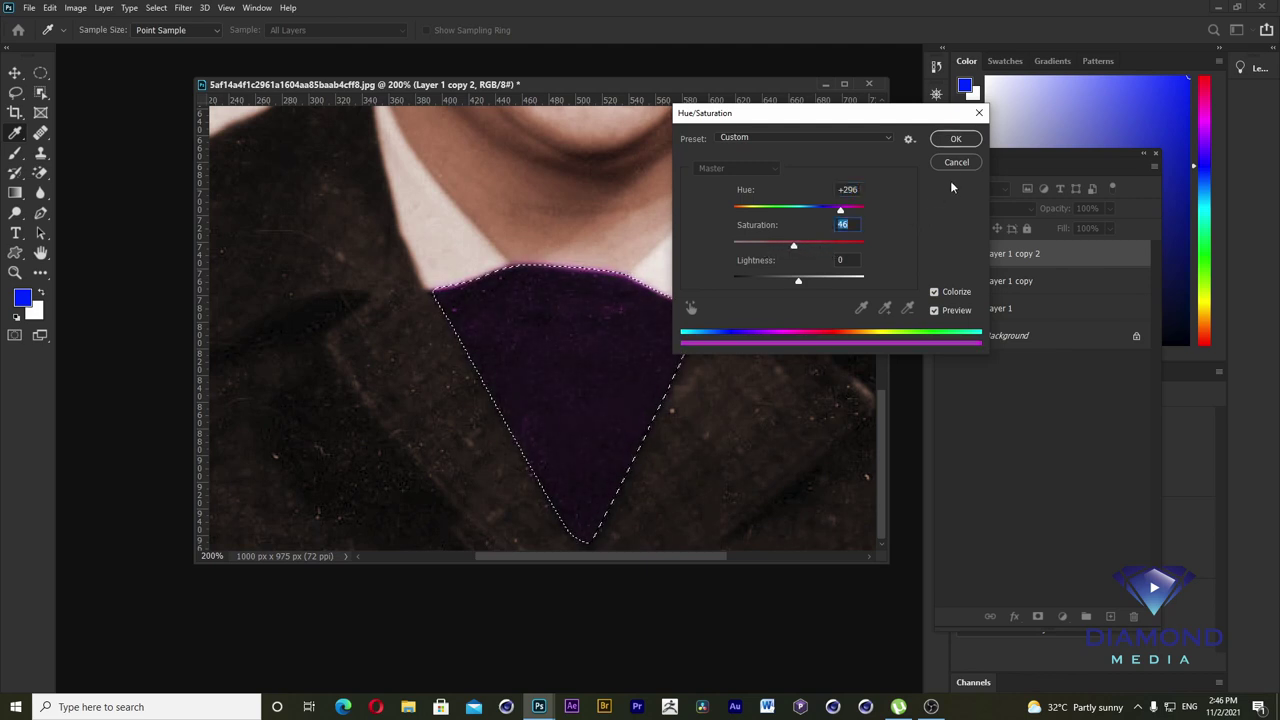
click(955, 139)
key(ctrl+d)
key(ctrl+minus)
key(ctrl+minus)
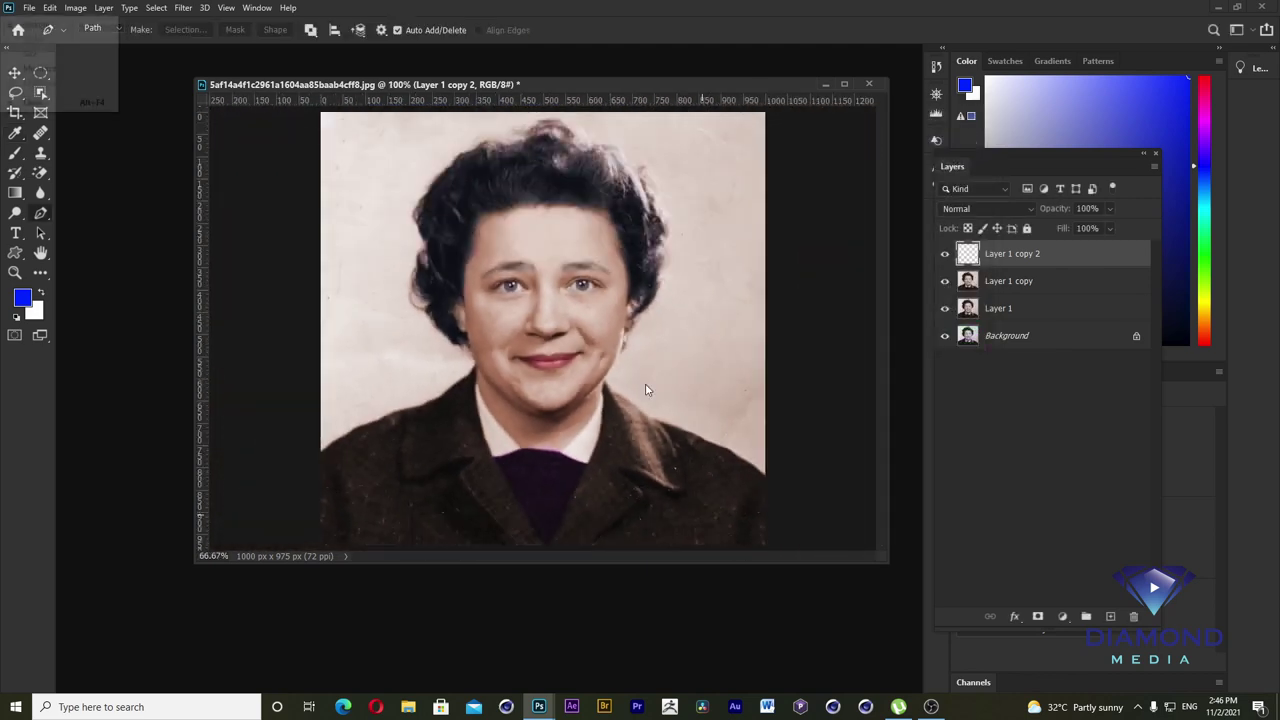
key(ctrl+plus)
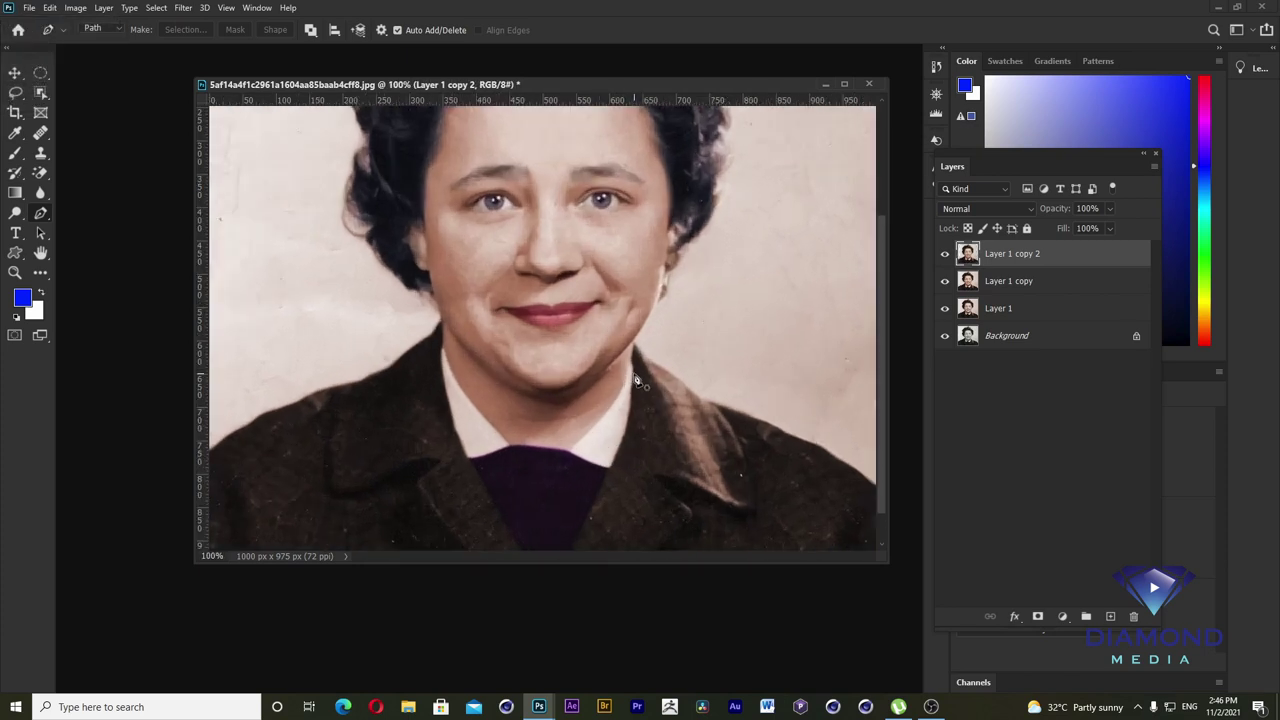
- Trace the white shirt collar with a closed path and make it a selection
click(632, 368)
drag(632, 412, 623, 434)
click(612, 466)
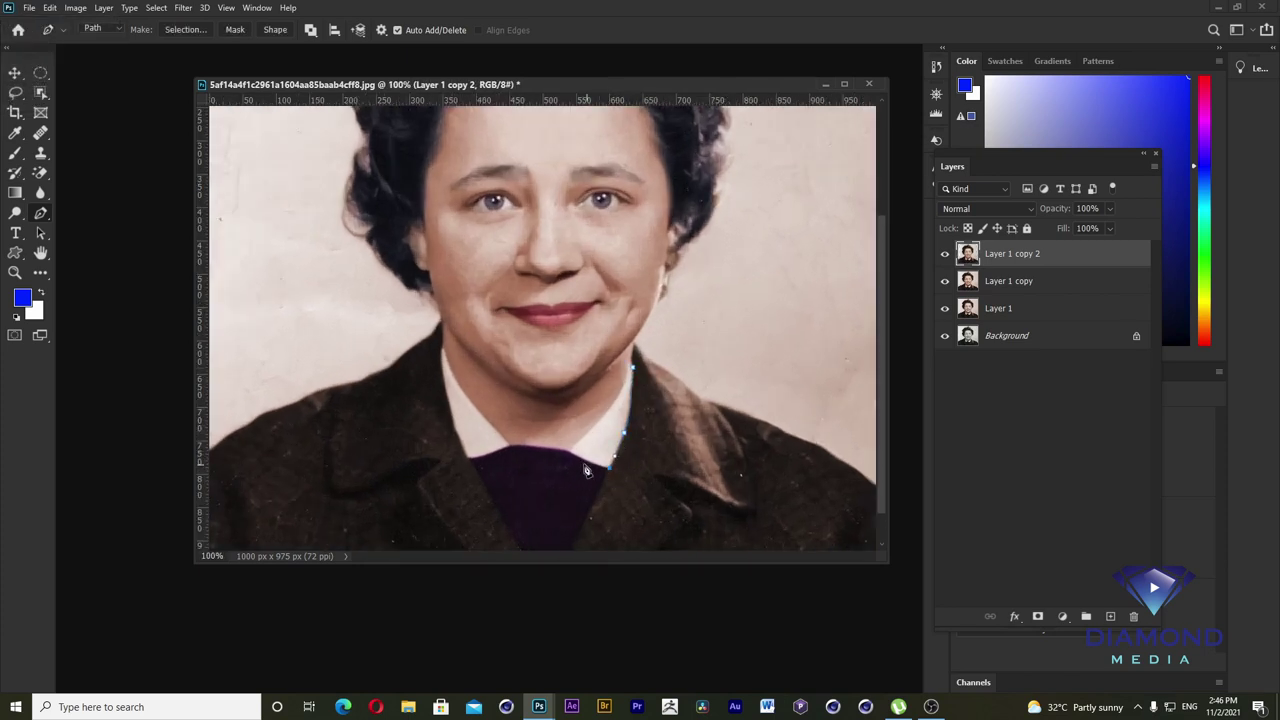
click(615, 403)
click(633, 361)
key(Return)
- Brighten the collar by raising the Curves midpoint, then deselect
click(75, 7)
mouse_move(96, 42)
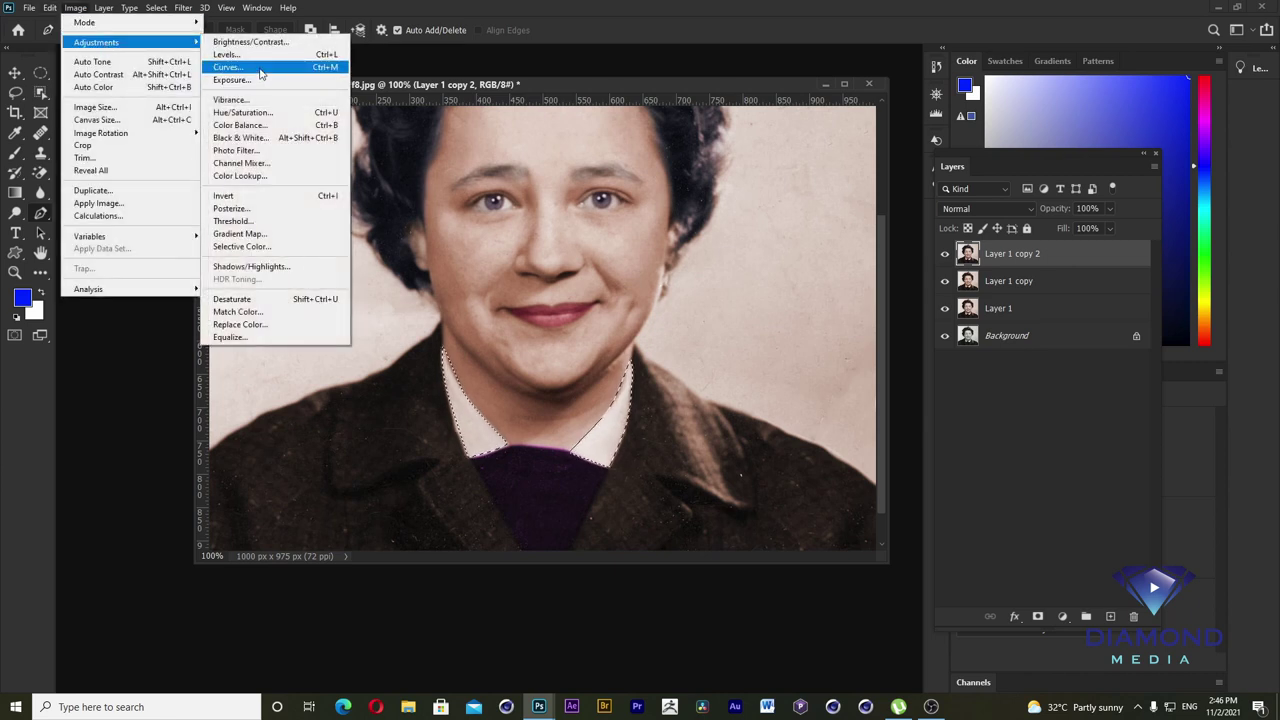
click(261, 74)
drag(829, 217, 813, 218)
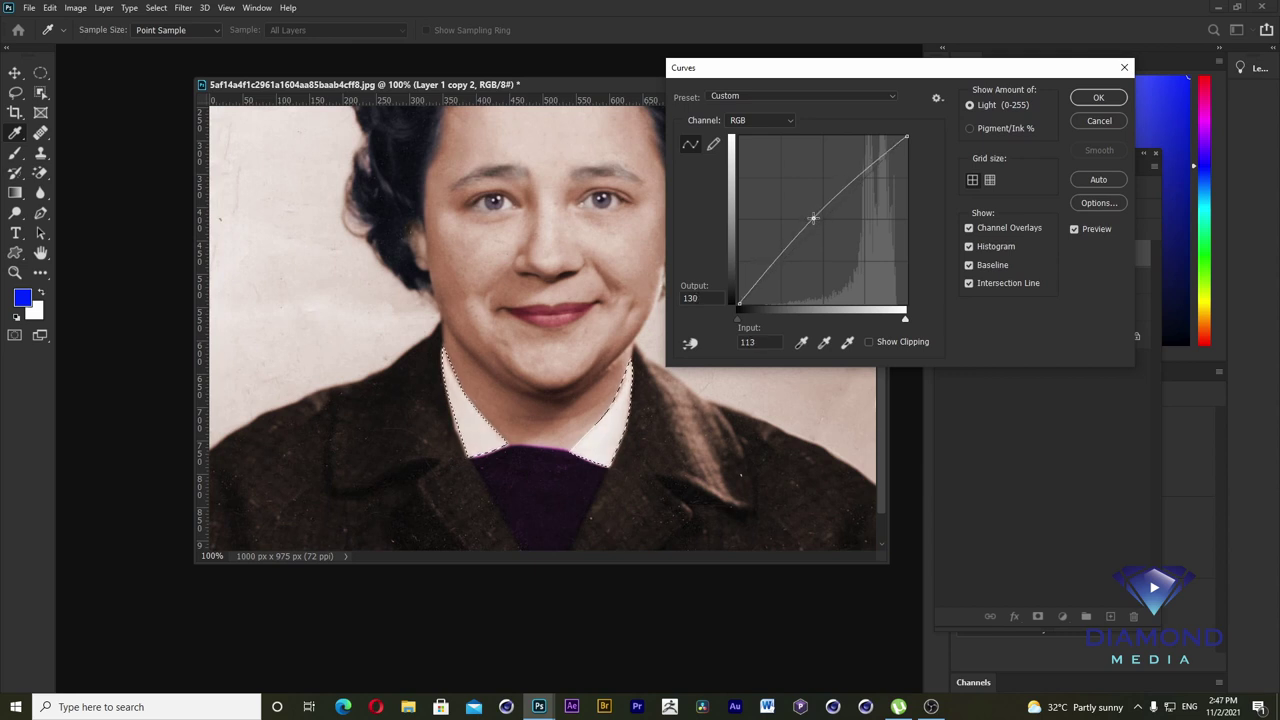
click(1097, 98)
key(p)
key(ctrl+d)
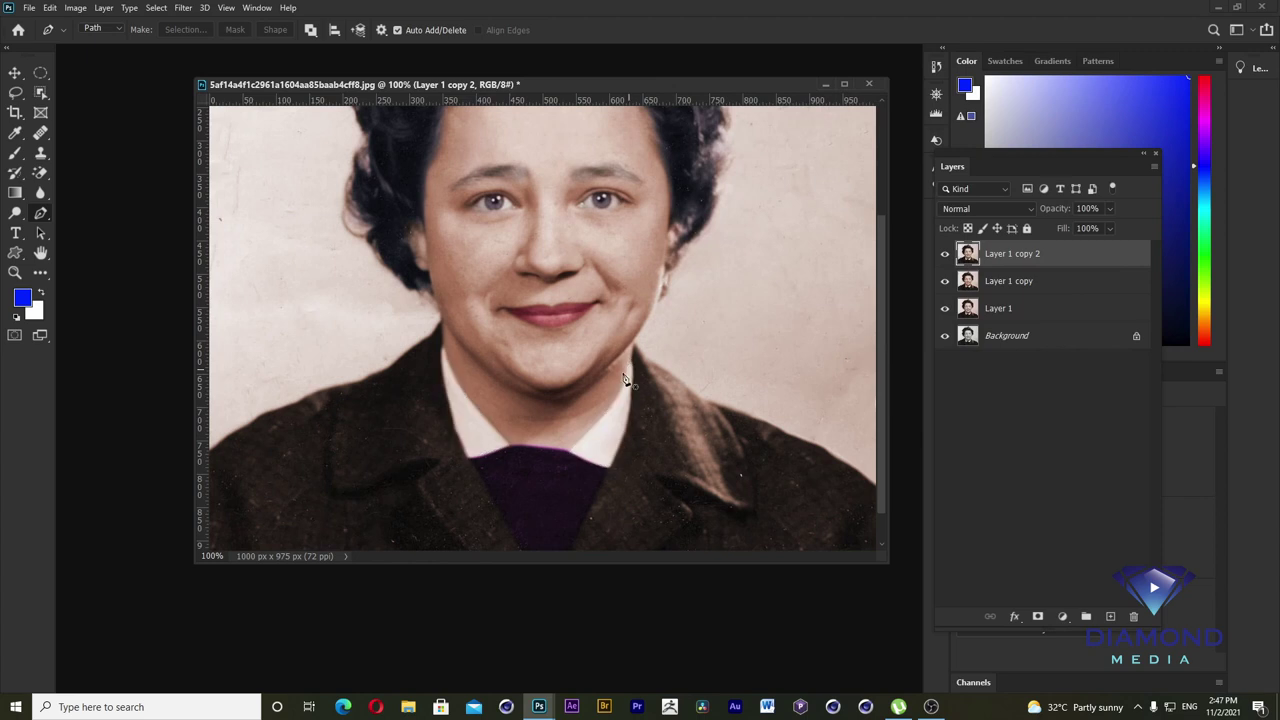
key(ctrl+minus)
key(ctrl+plus)
- Start the jacket path at its bottom, running up the V edge and over the right shoulder
drag(502, 468, 502, 428)
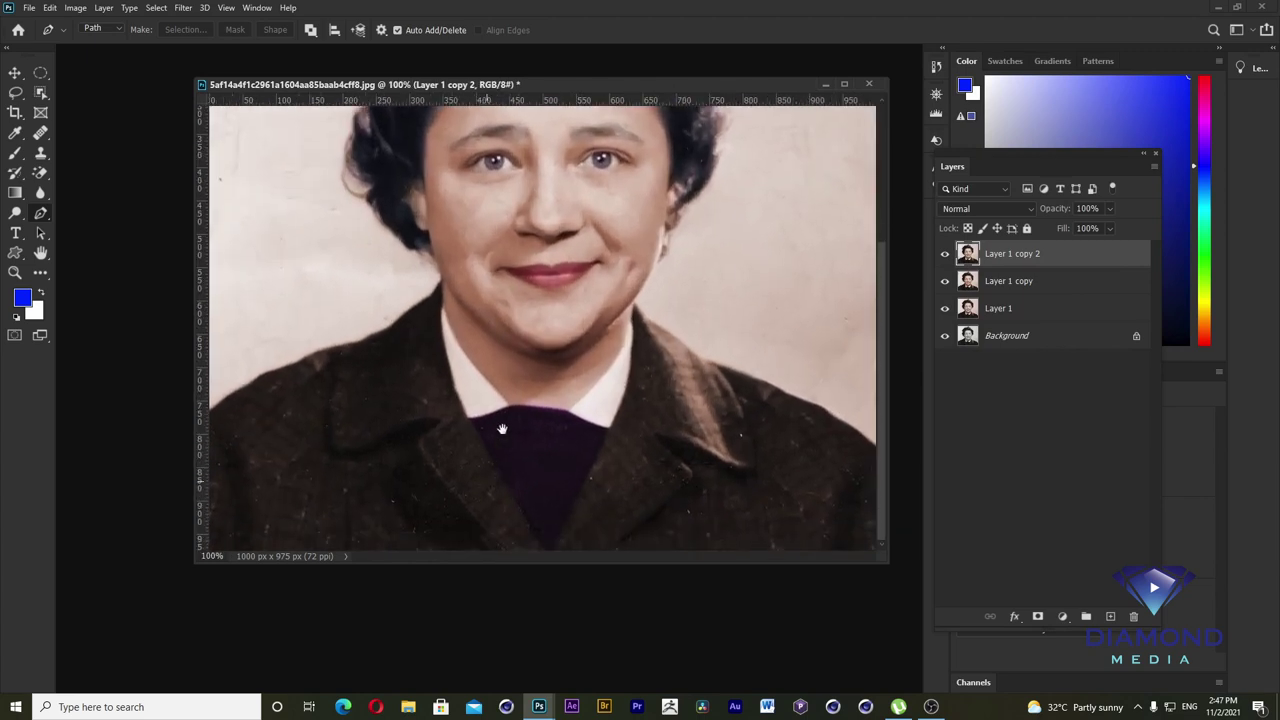
click(552, 548)
click(611, 429)
key(ctrl+z)
click(612, 428)
click(630, 375)
click(708, 361)
drag(820, 406, 832, 414)
- Extend the jacket path past the right edge, along below the photo, to the lower left
key(ctrl+minus)
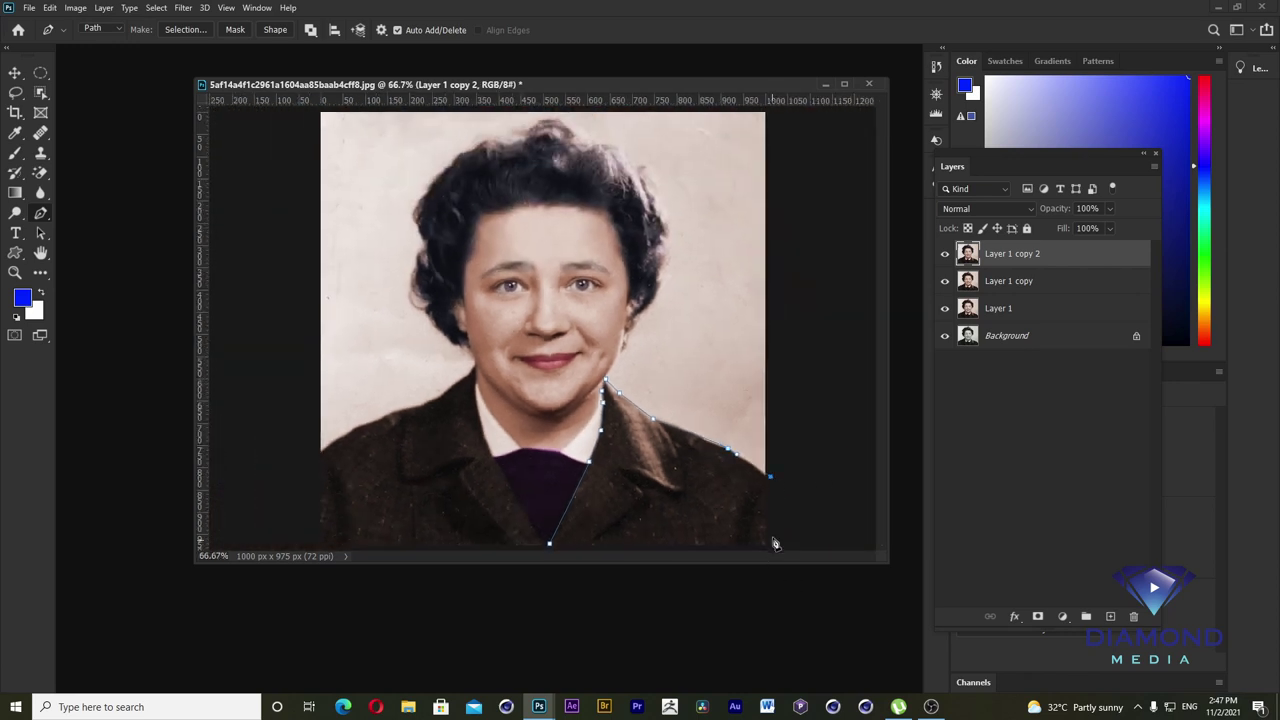
key(ctrl+minus)
drag(737, 519, 667, 527)
drag(500, 540, 381, 515)
click(351, 510)
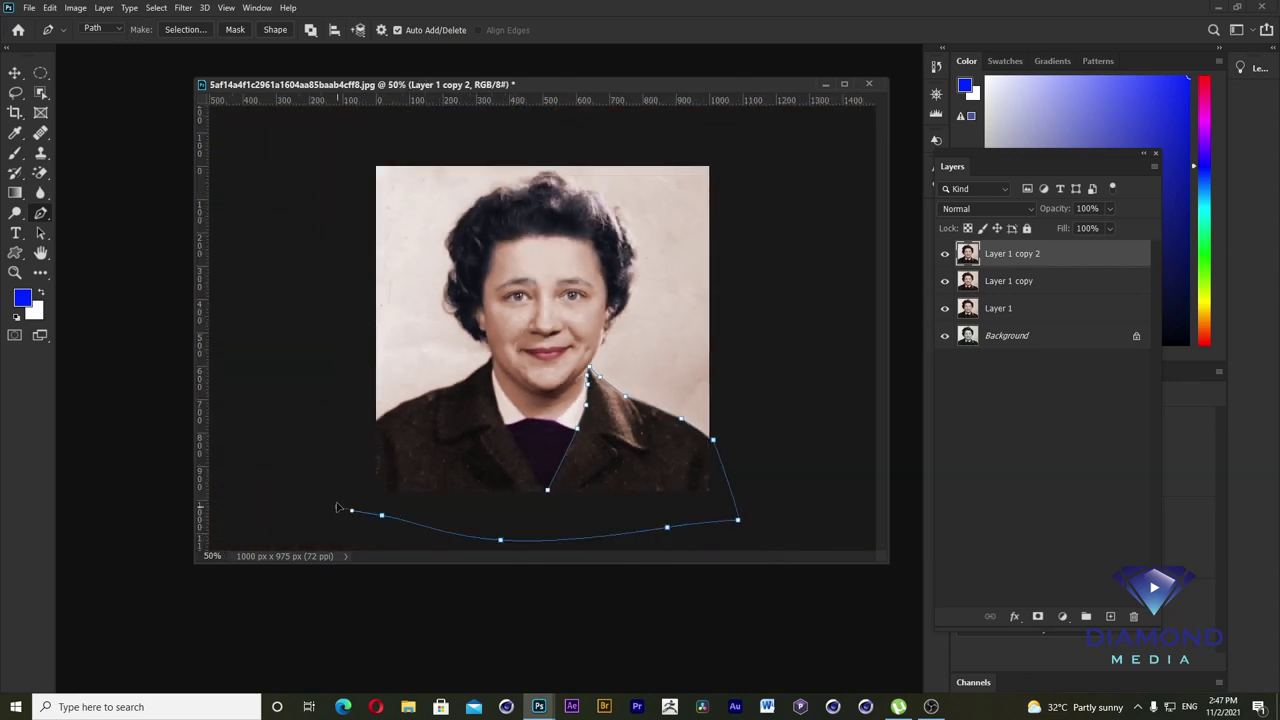
click(349, 420)
key(ctrl+plus)
key(ctrl+plus)
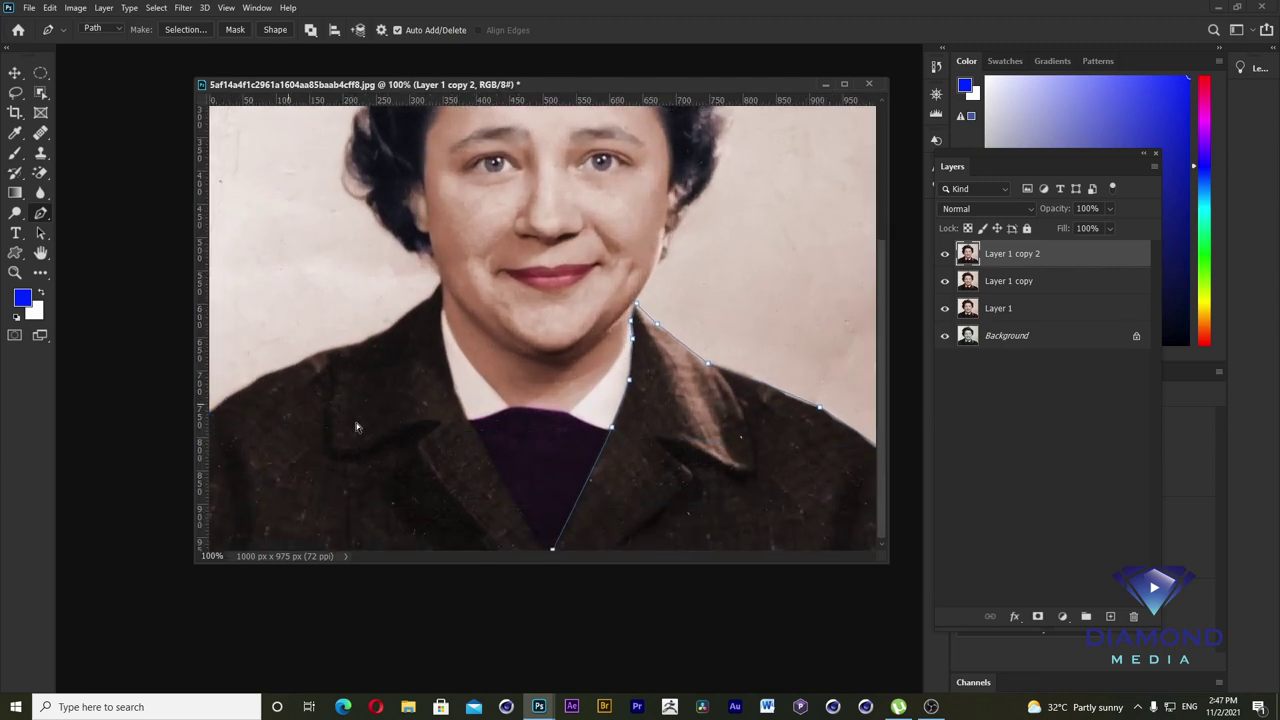
key(ctrl+minus)
key(ctrl+minus)
key(ctrl+z)
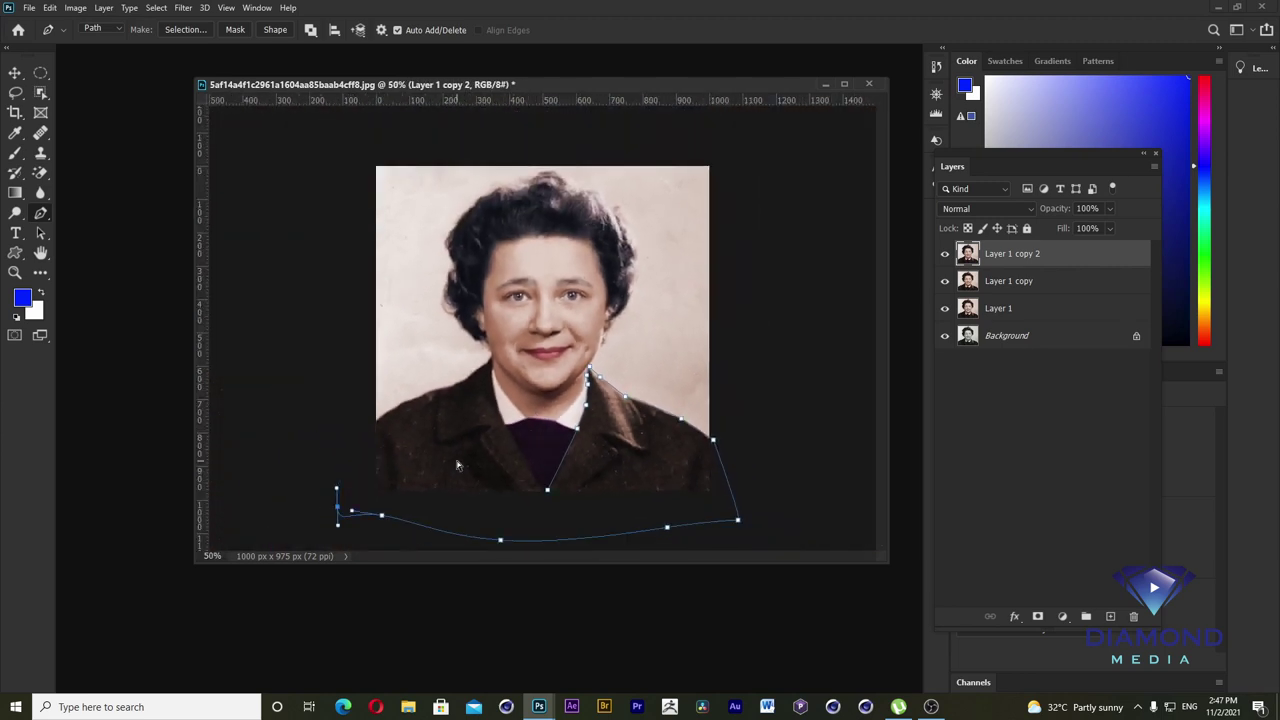
drag(353, 443, 380, 424)
- Complete the jacket outline up and over the left shoulder
key(ctrl+plus)
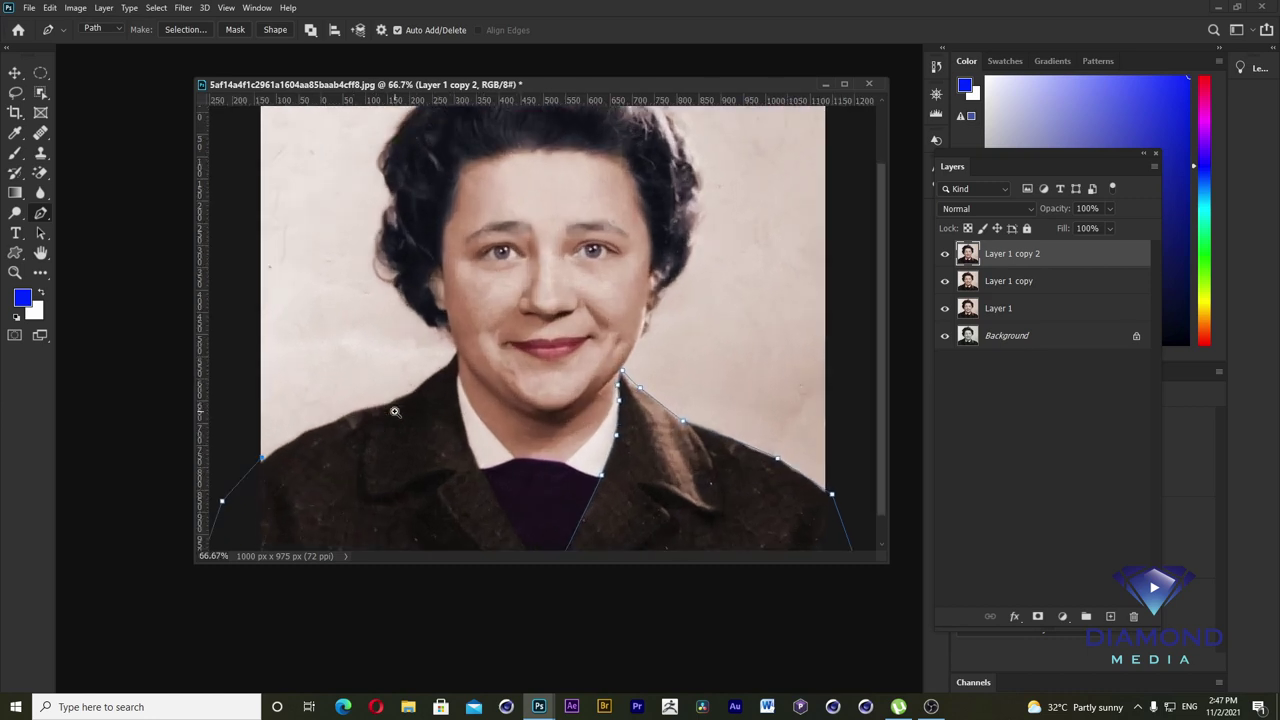
key(ctrl+plus)
click(260, 437)
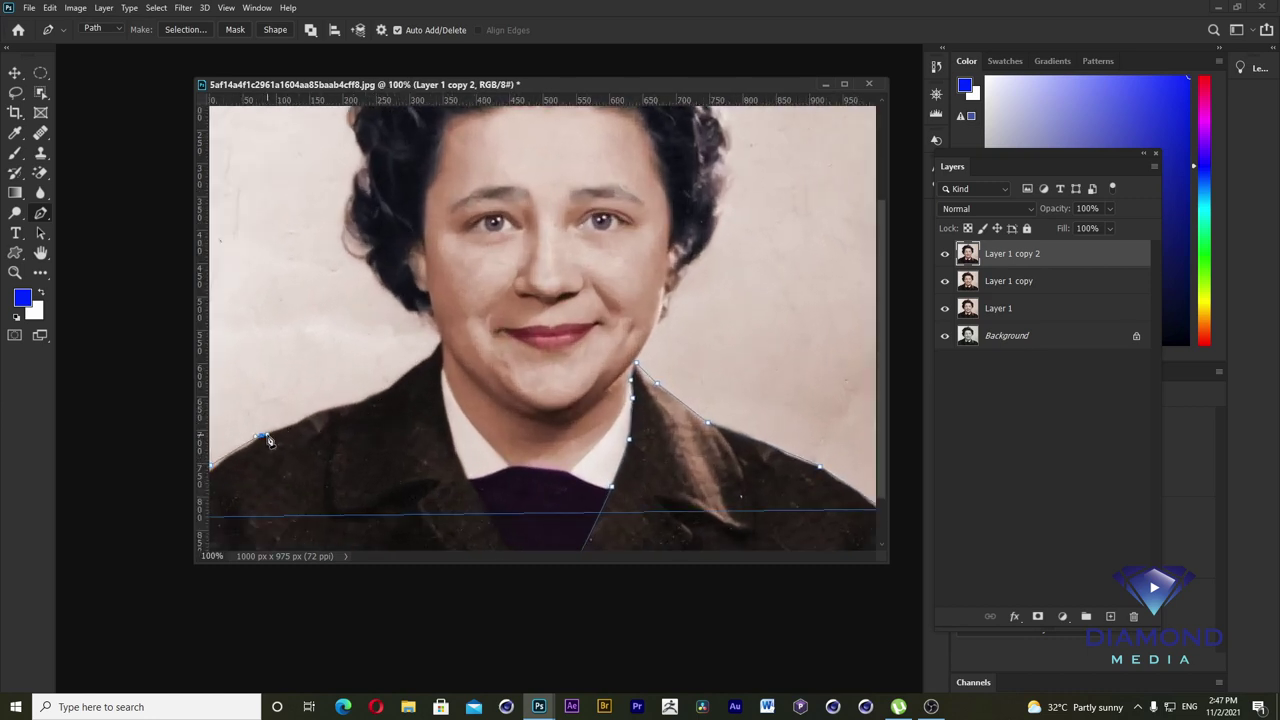
key(ctrl+z)
click(260, 437)
click(303, 421)
drag(331, 411, 358, 405)
scroll(390, 398, down, 2)
key(ctrl+minus)
key(ctrl+minus)
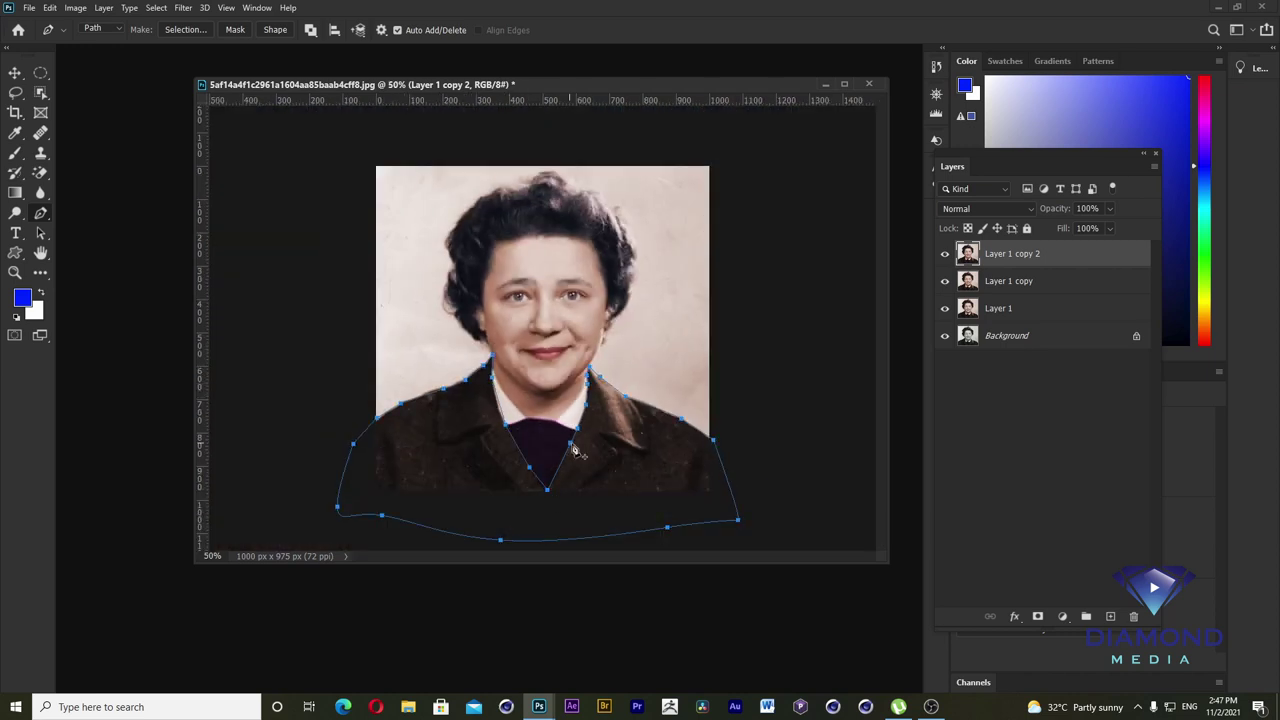
key(ctrl+plus)
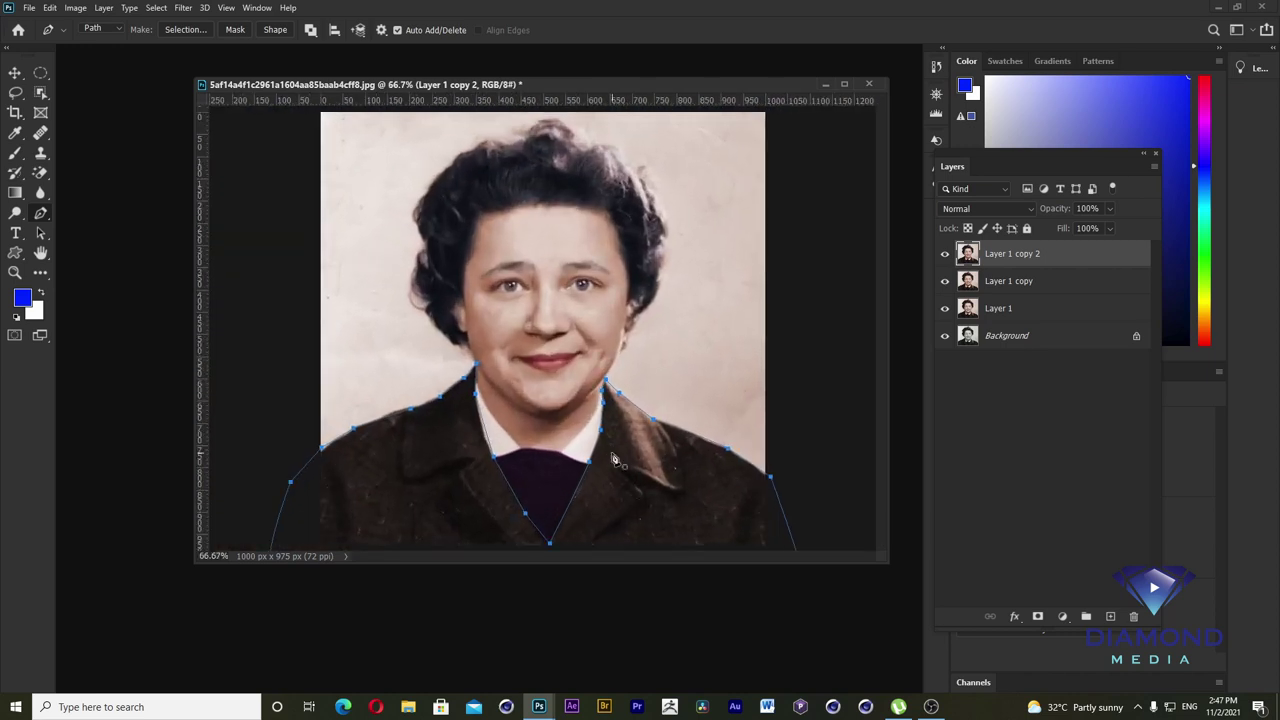
key(ctrl+plus)
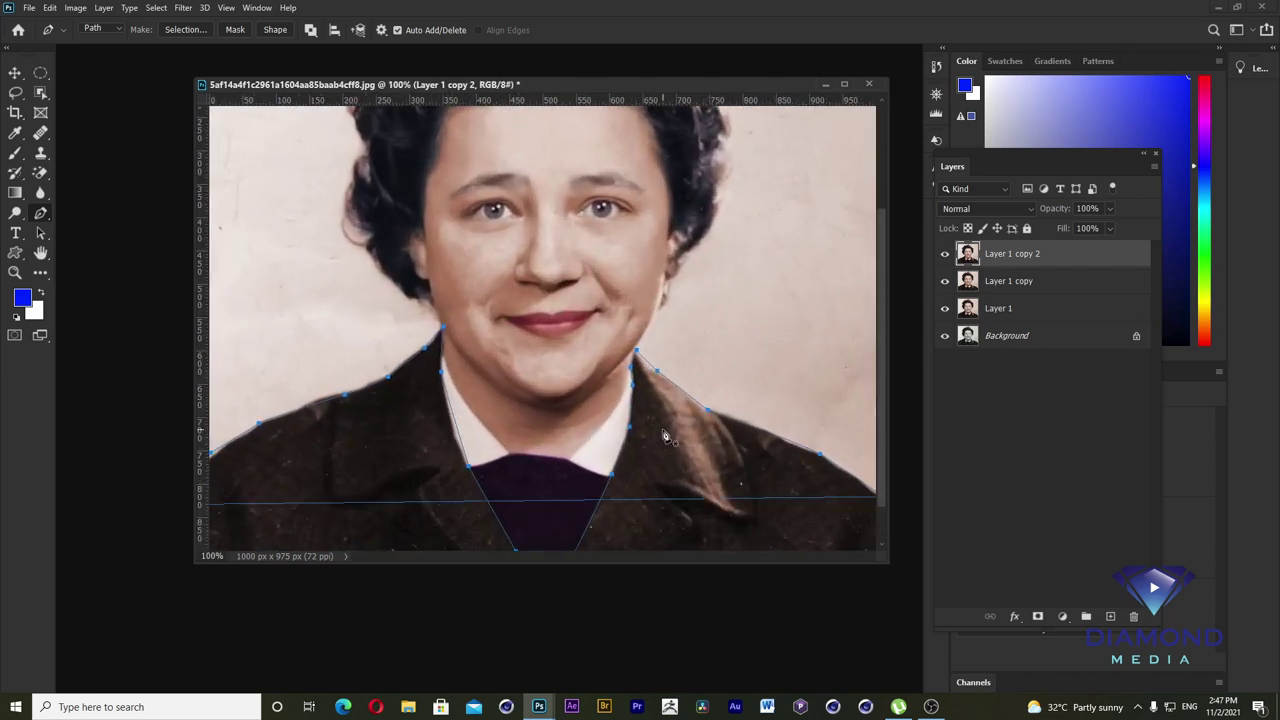
right_click(665, 437)
- Select the jacket from its path, apply midtone Color Balance -23, -11, +37, then deselect
click(724, 196)
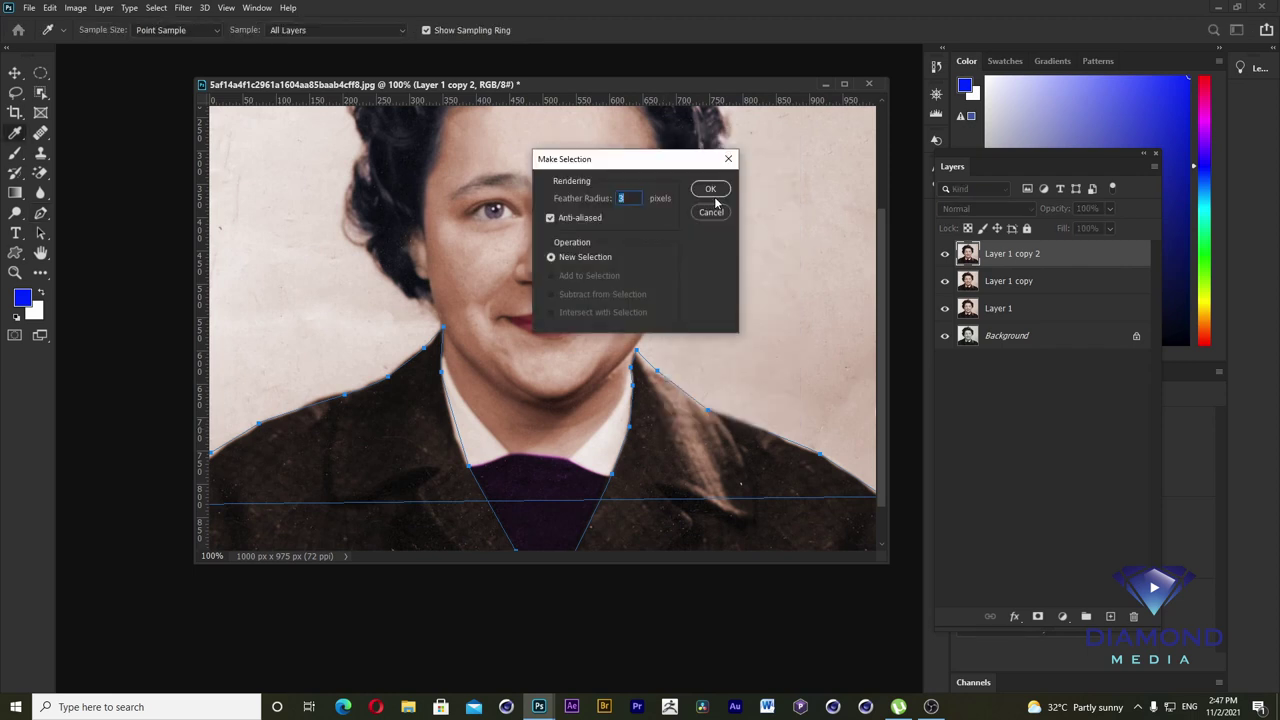
click(712, 190)
key(ctrl+minus)
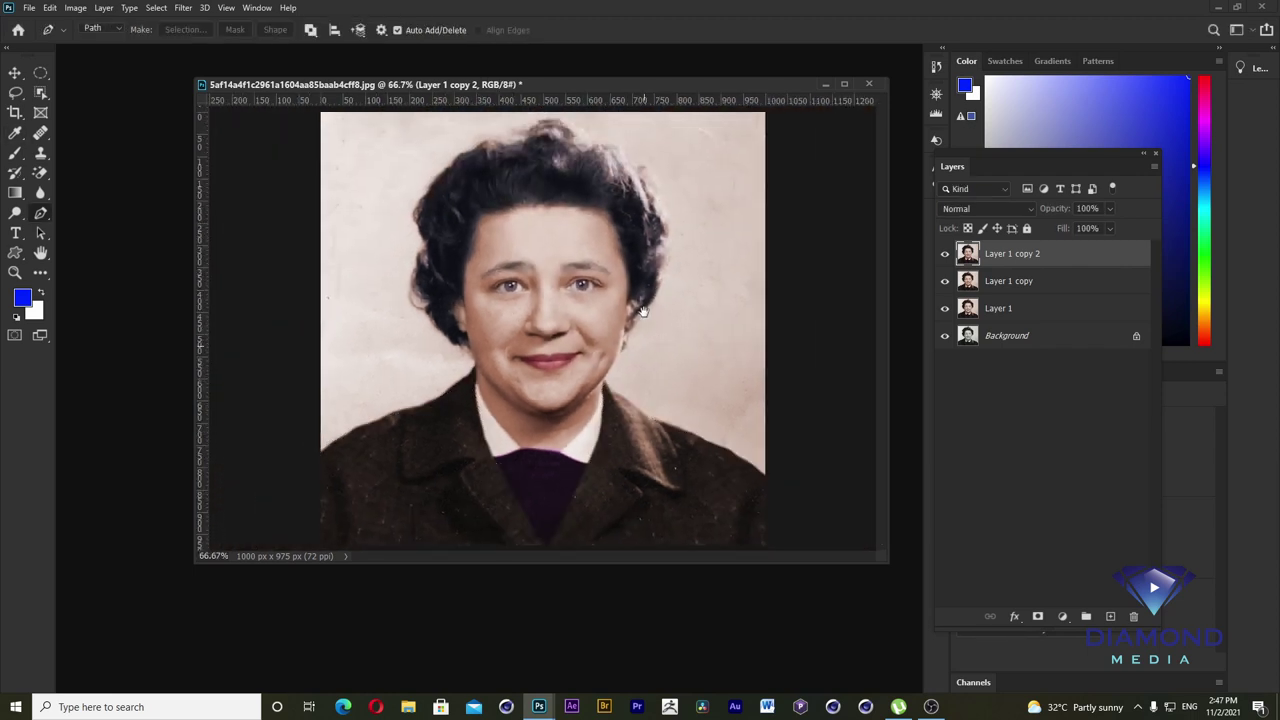
click(75, 8)
mouse_move(96, 42)
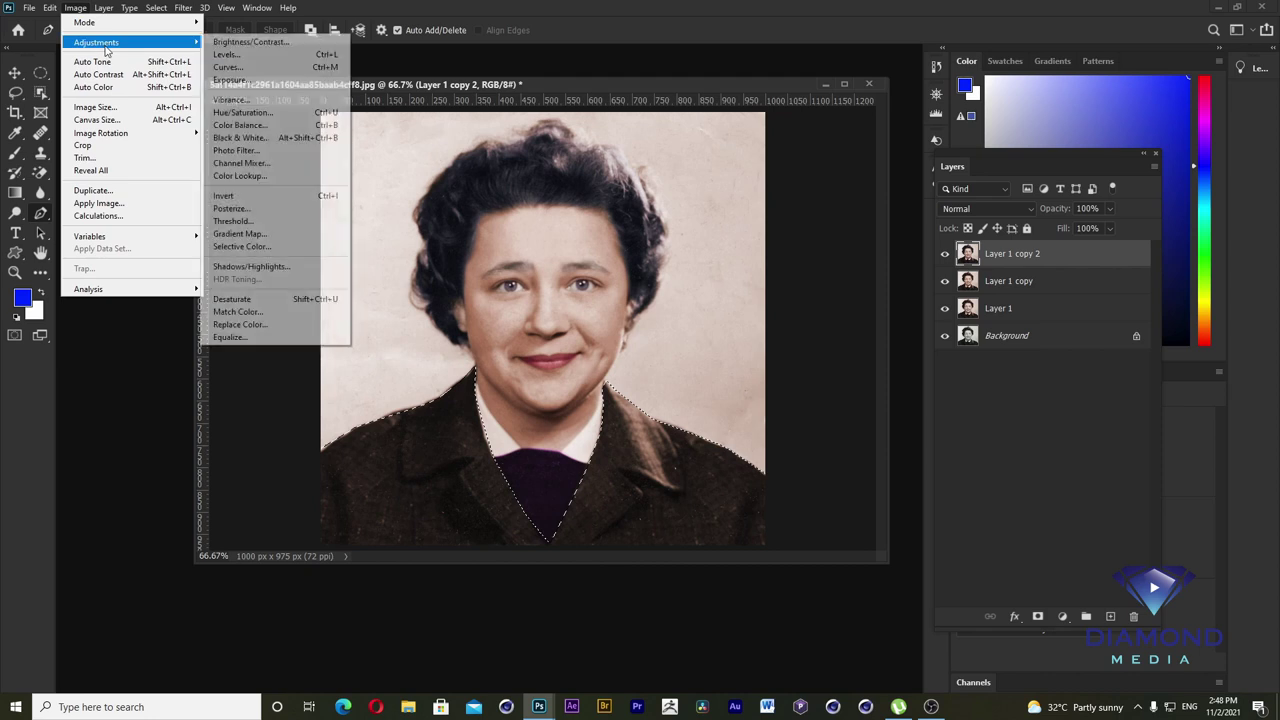
click(250, 125)
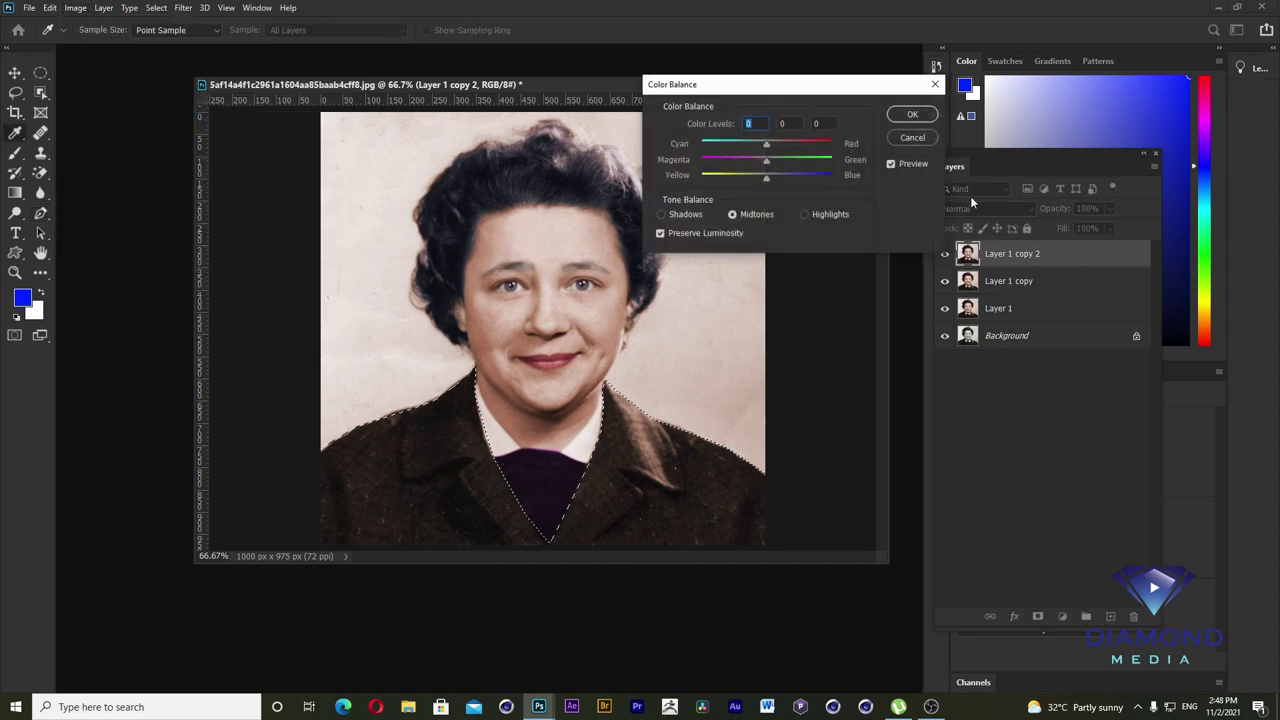
drag(767, 177, 791, 185)
mouse_move(766, 143)
mouse_down()
mouse_move(752, 145)
mouse_move(785, 162)
mouse_move(759, 166)
mouse_up()
click(913, 114)
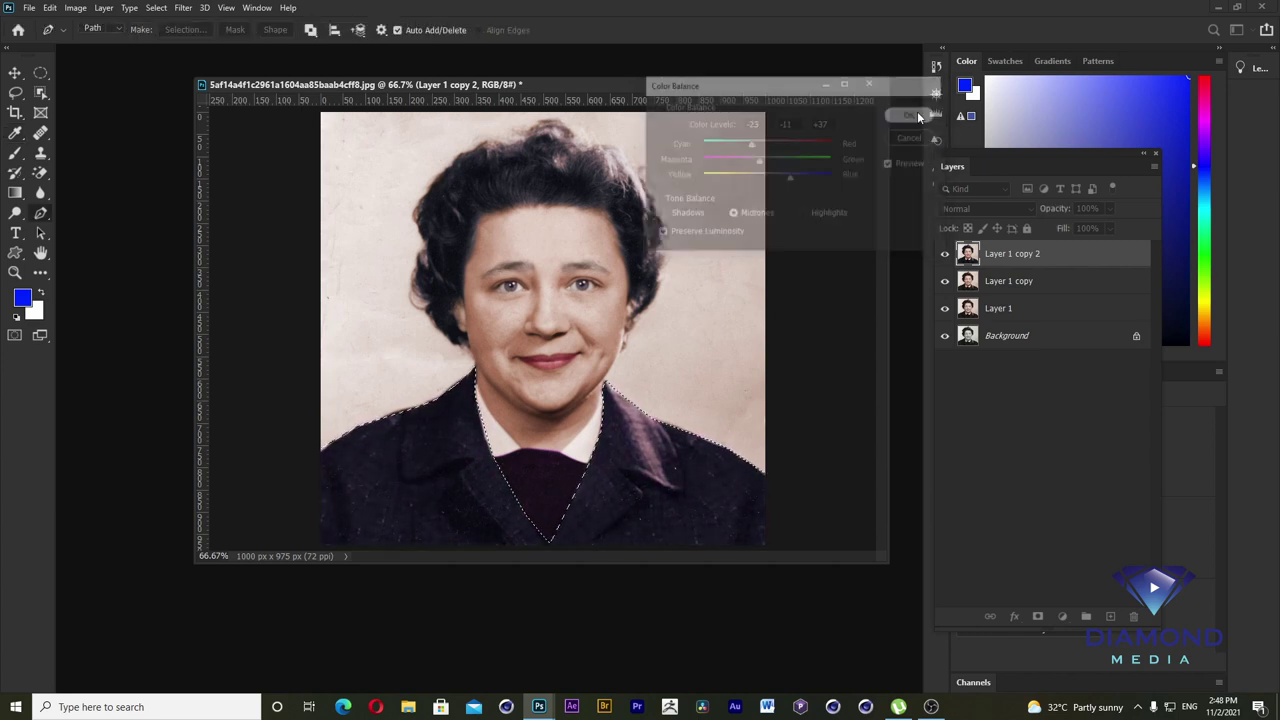
key(ctrl+d)
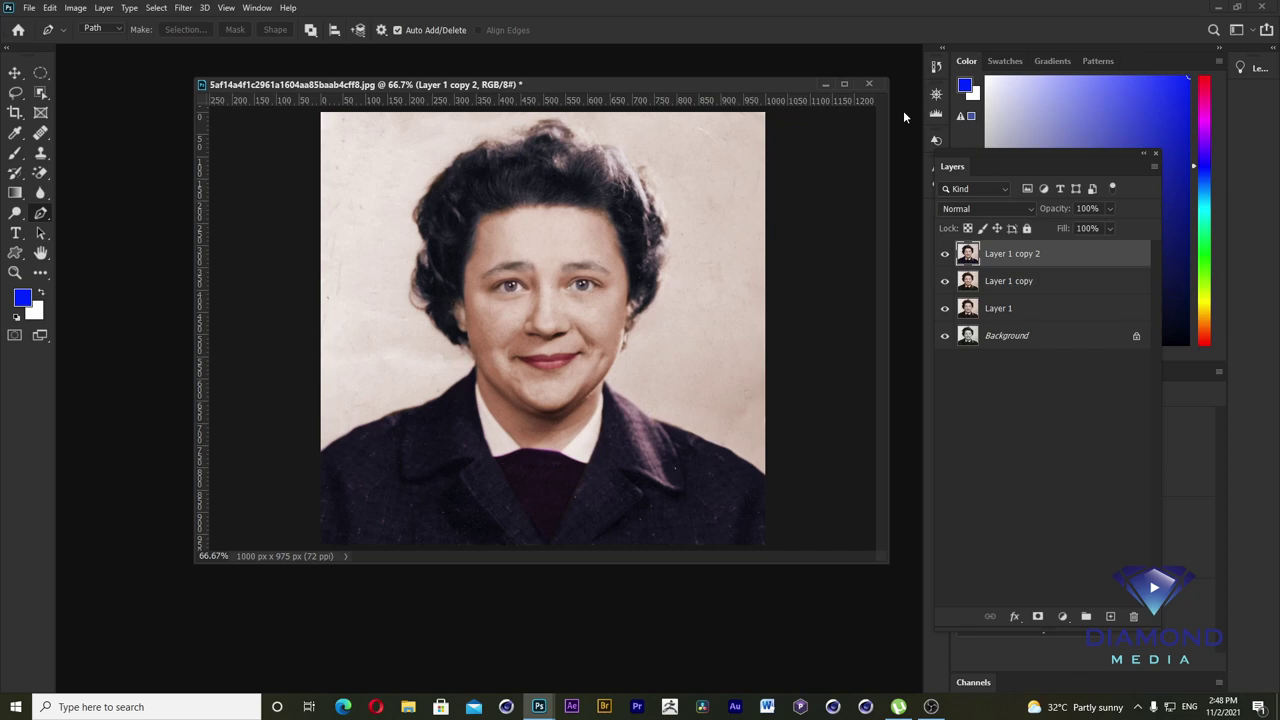
- Save the portrait as layered 'Old Photo to New.psd' with maximum compatibility
key(ctrl+m)
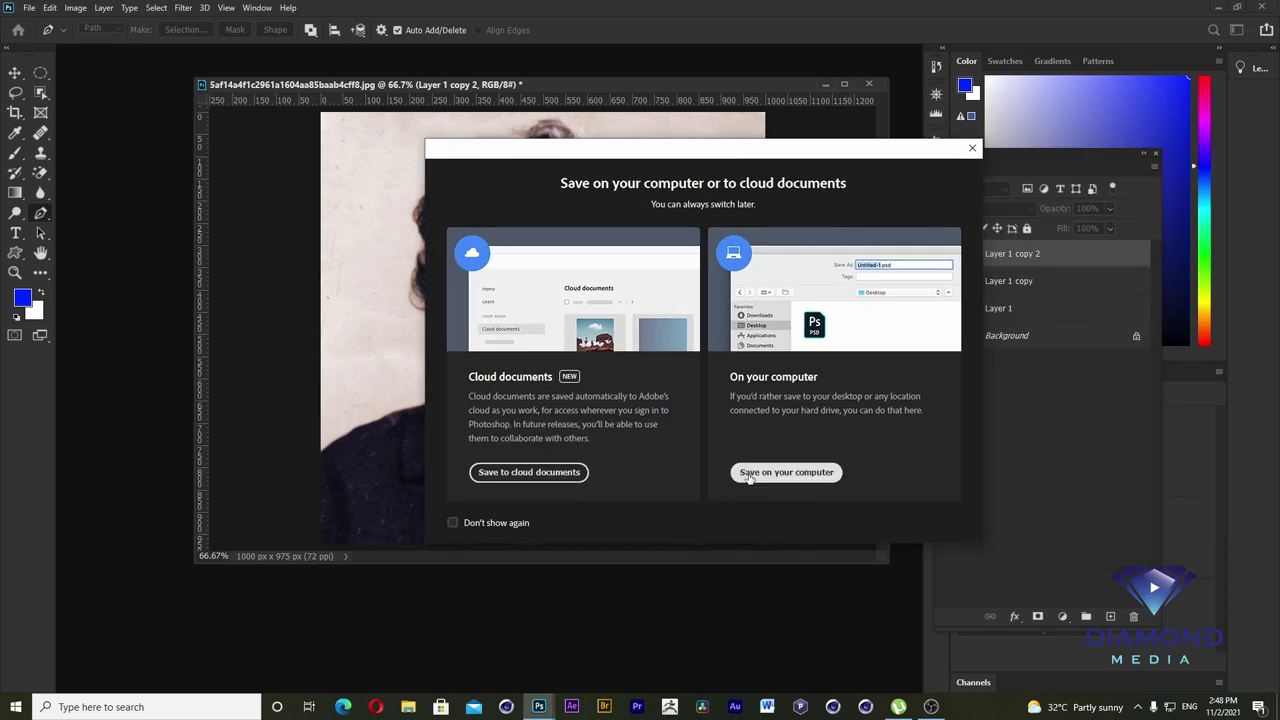
click(753, 478)
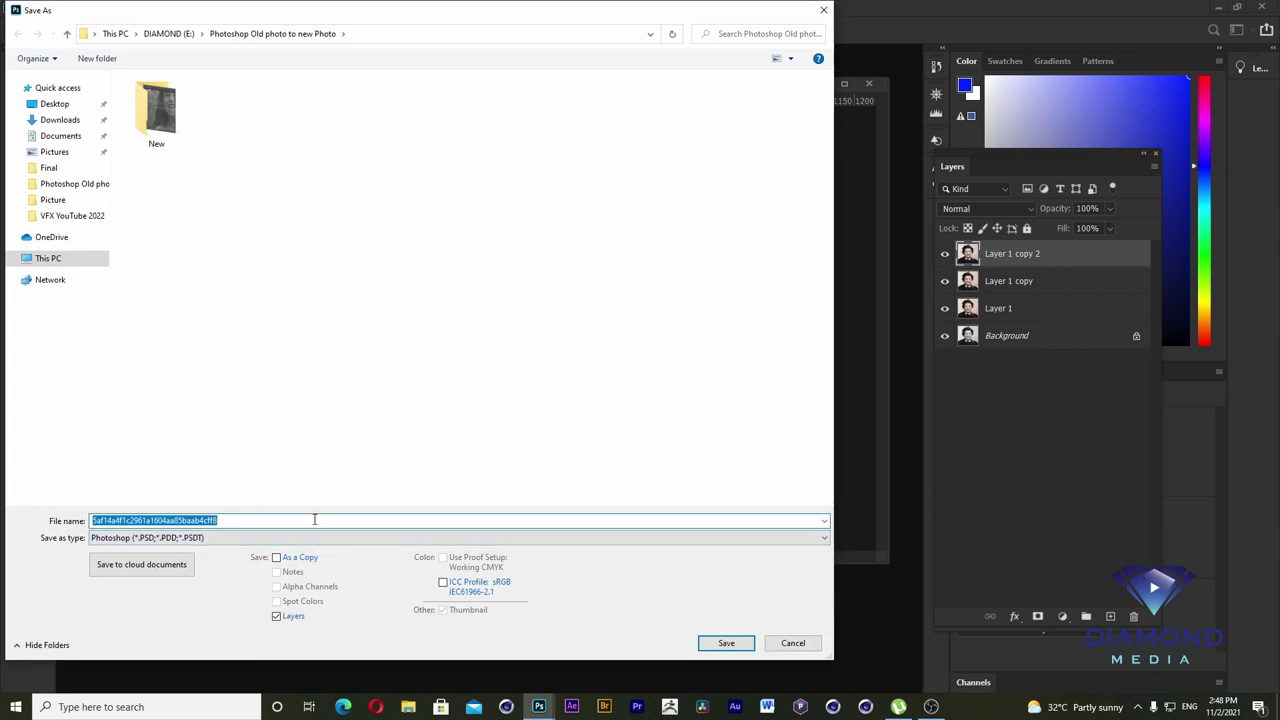
text(Old Ph)
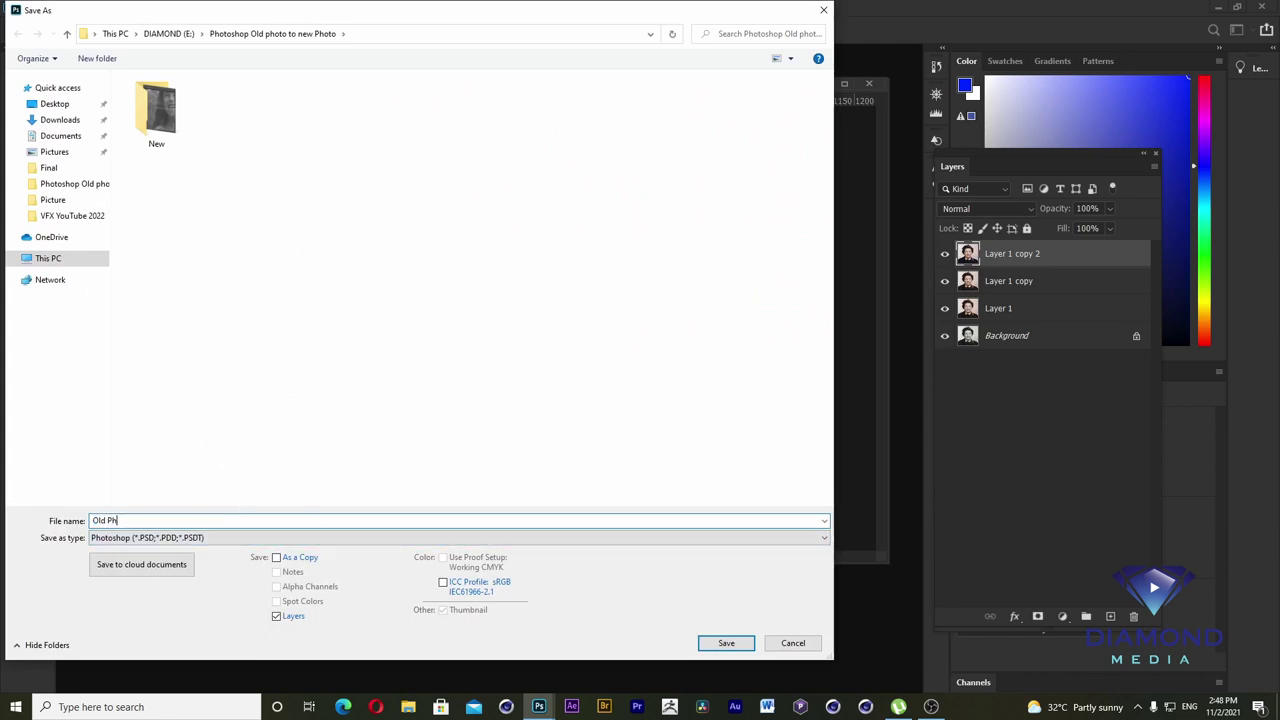
text(oto to New)
key(Return)
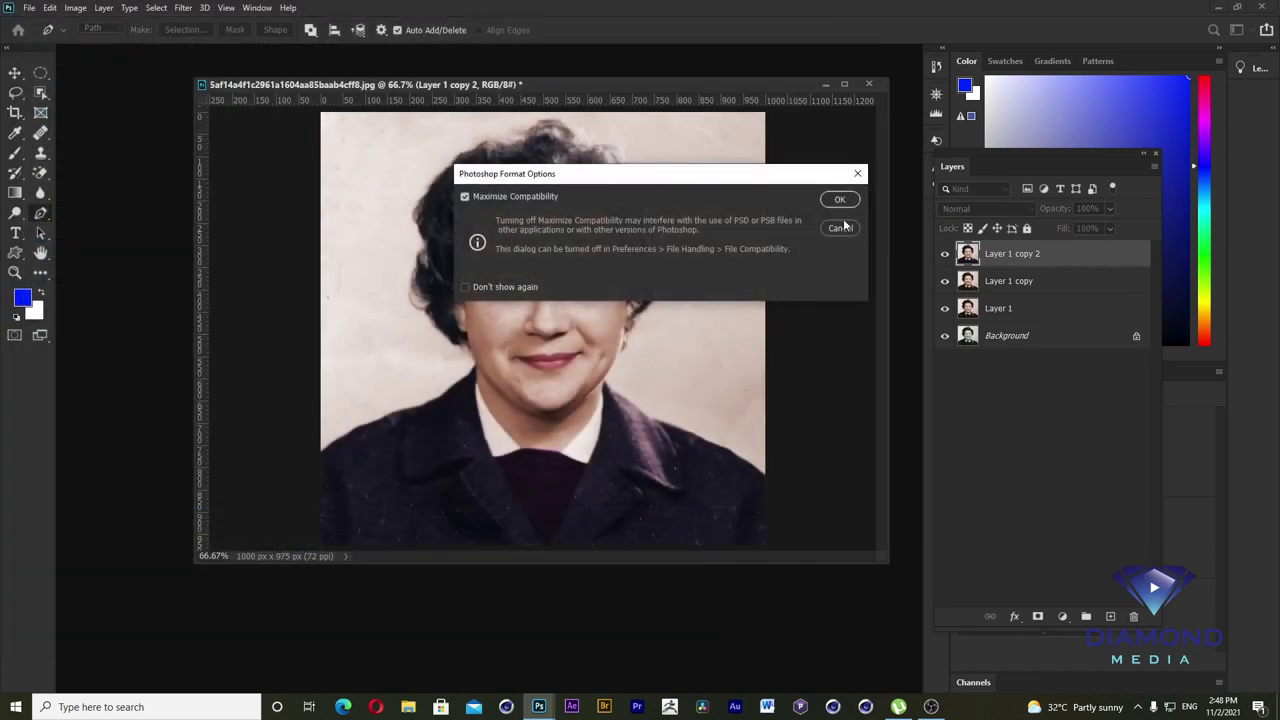
click(838, 199)
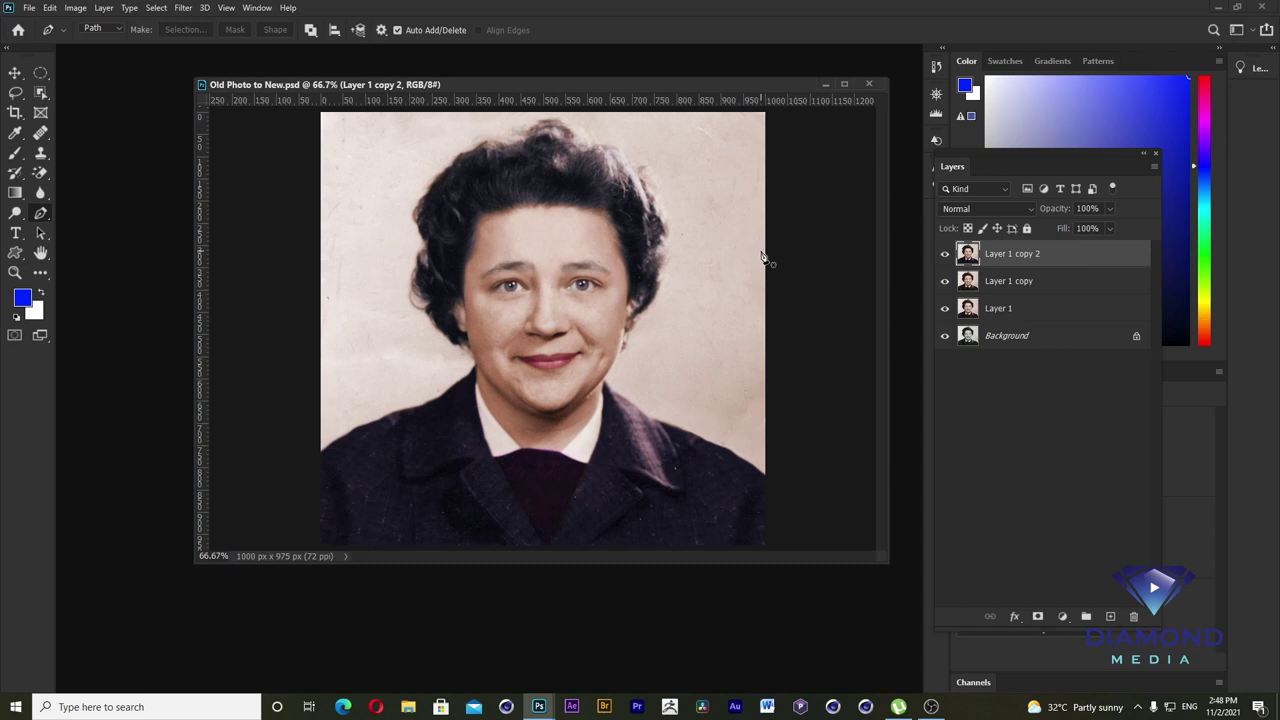
click(603, 310)
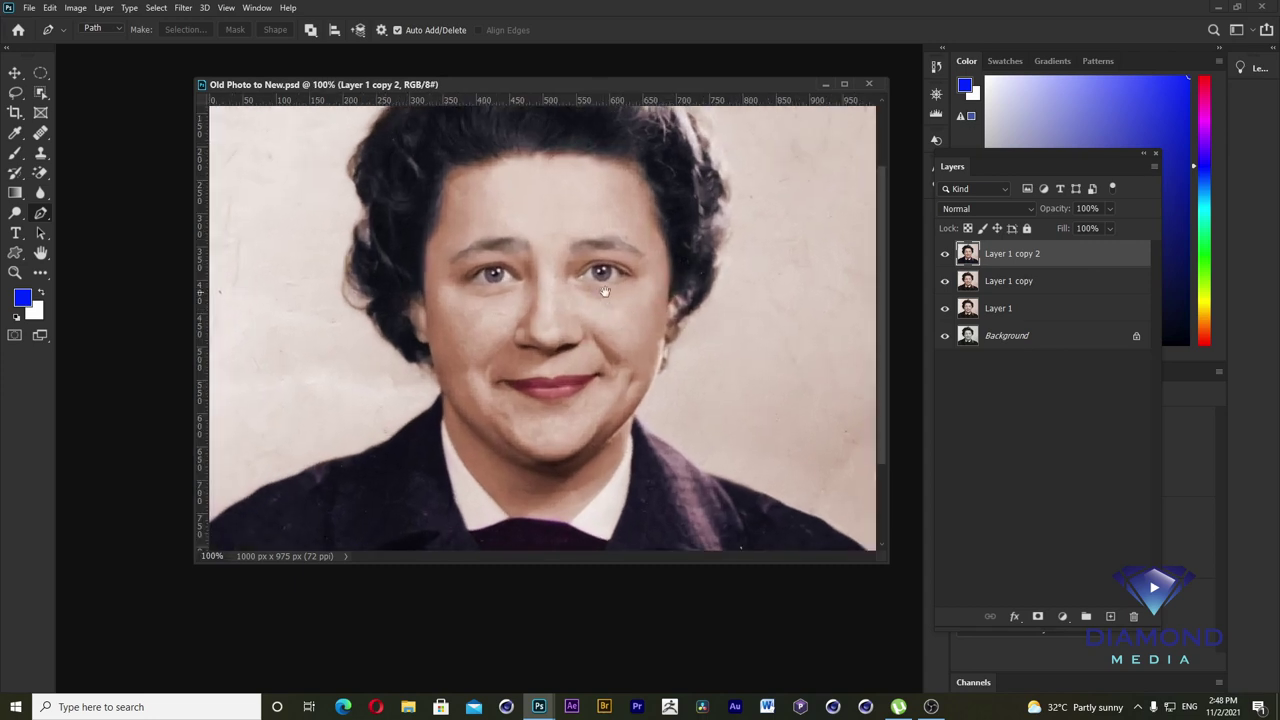
- Open photo_2021-10-19_16-54-26.jpg and rotate it 90° counter-clockwise to portrait
key(ctrl+o)
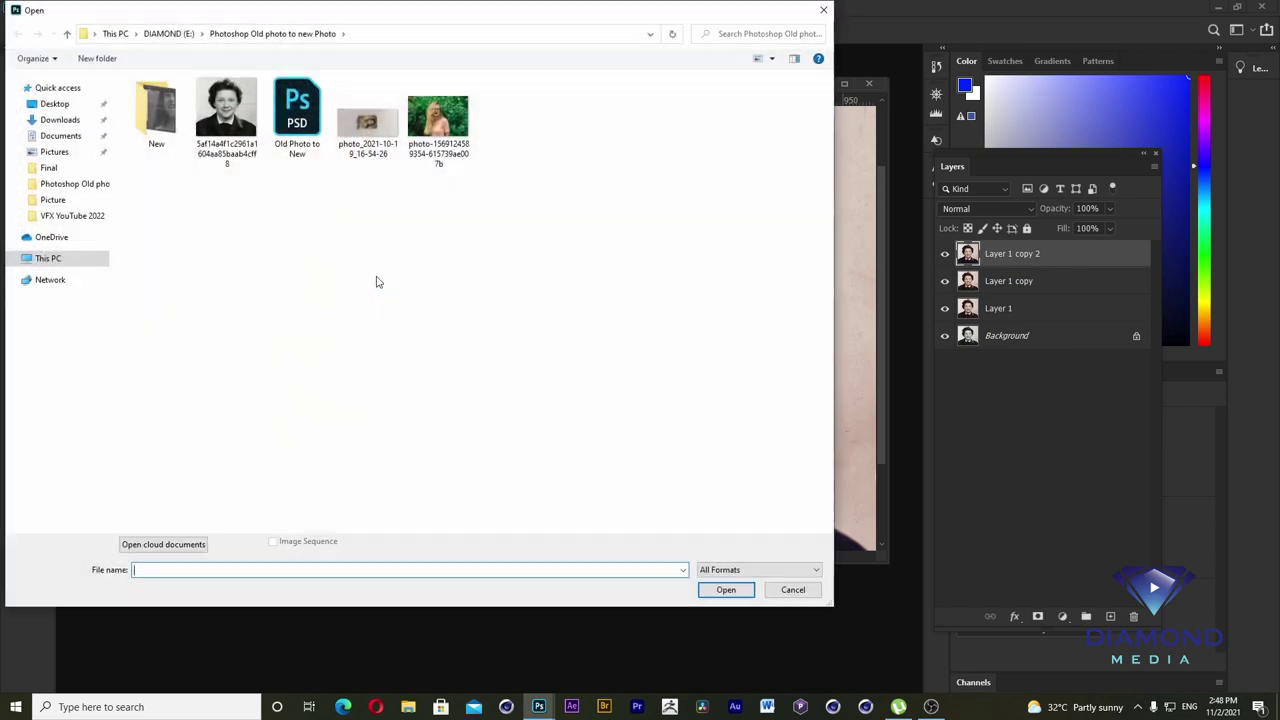
double_click(367, 124)
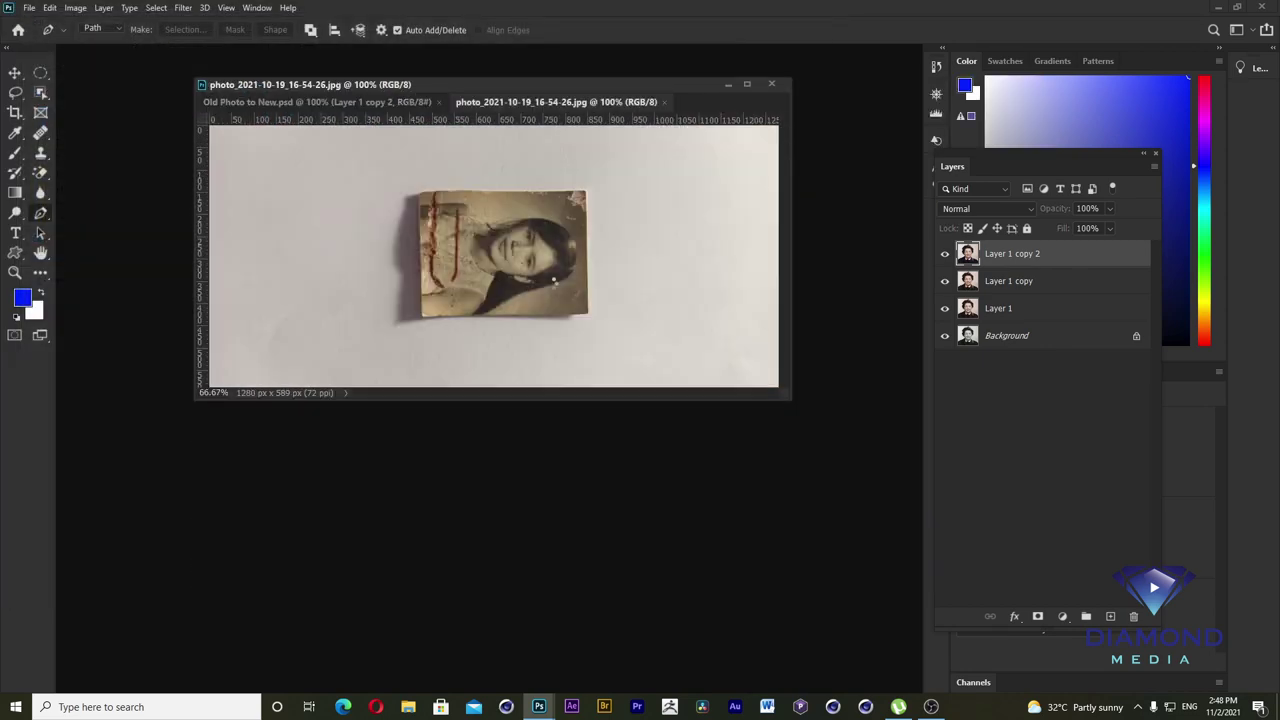
click(78, 9)
mouse_move(101, 133)
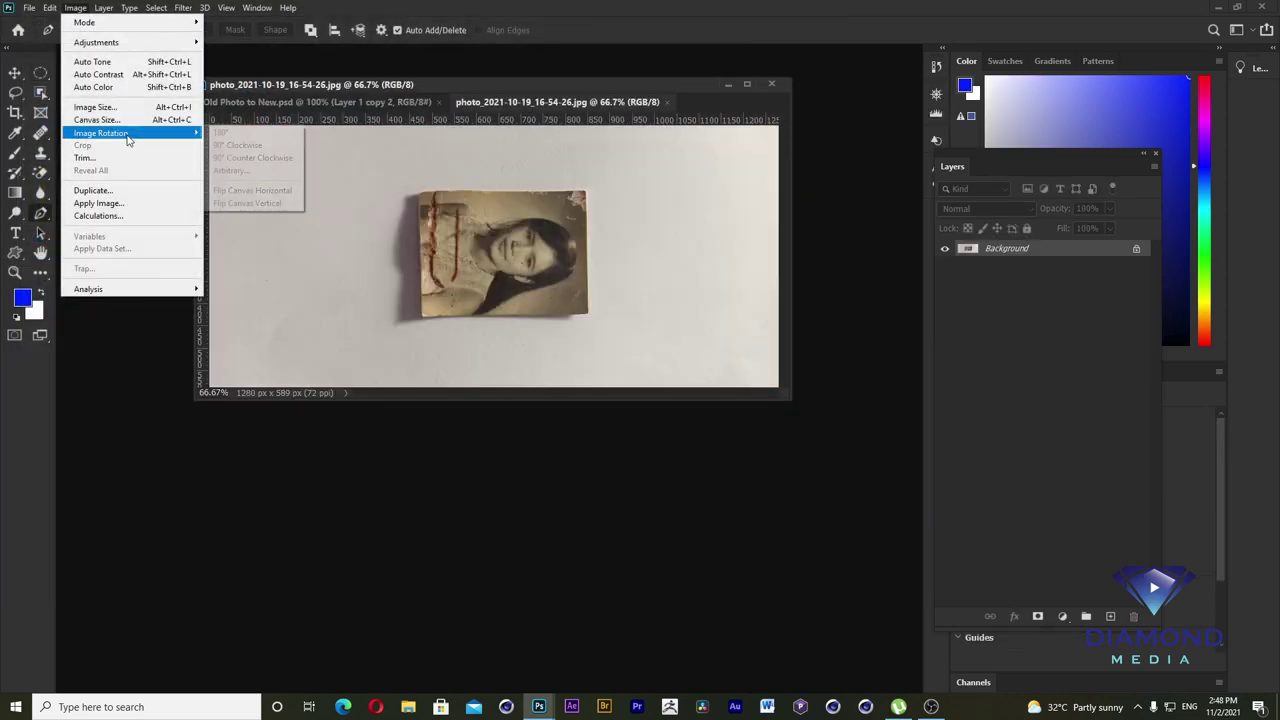
click(250, 158)
- Zoom to the woman's face, widen the window, and return to Old Photo to New
scroll(364, 395, up, 3)
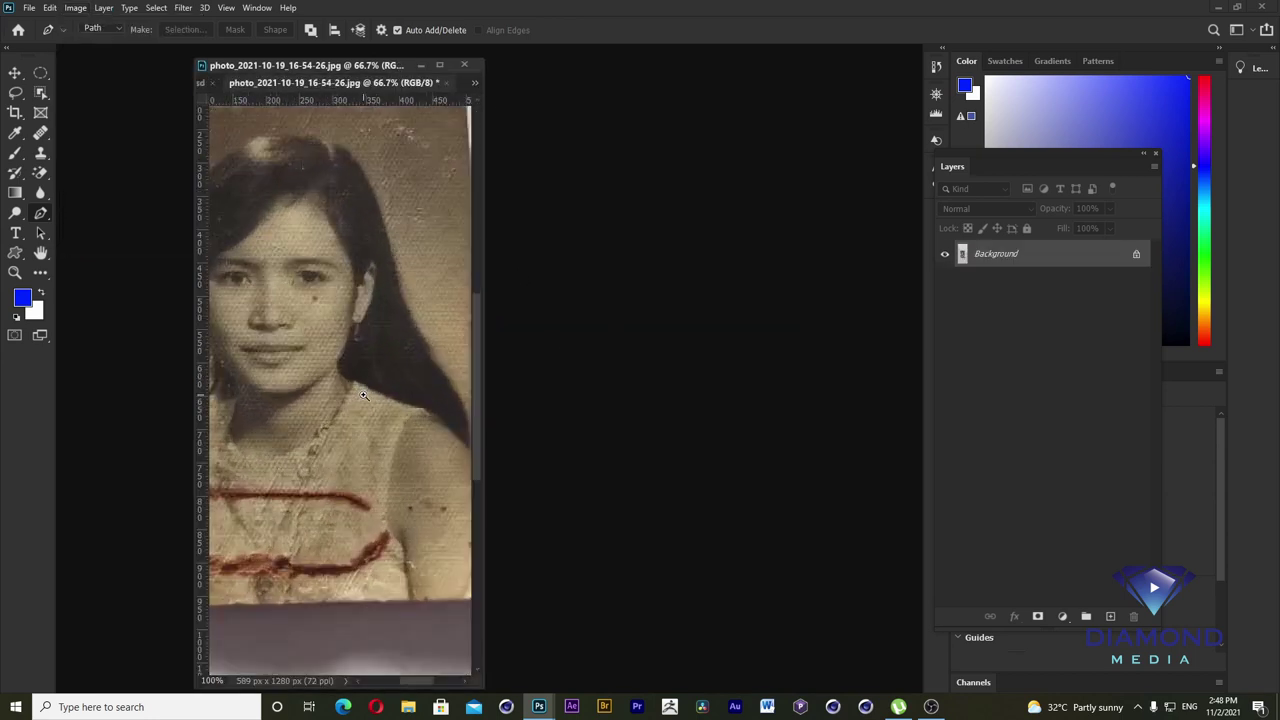
drag(360, 380, 386, 331)
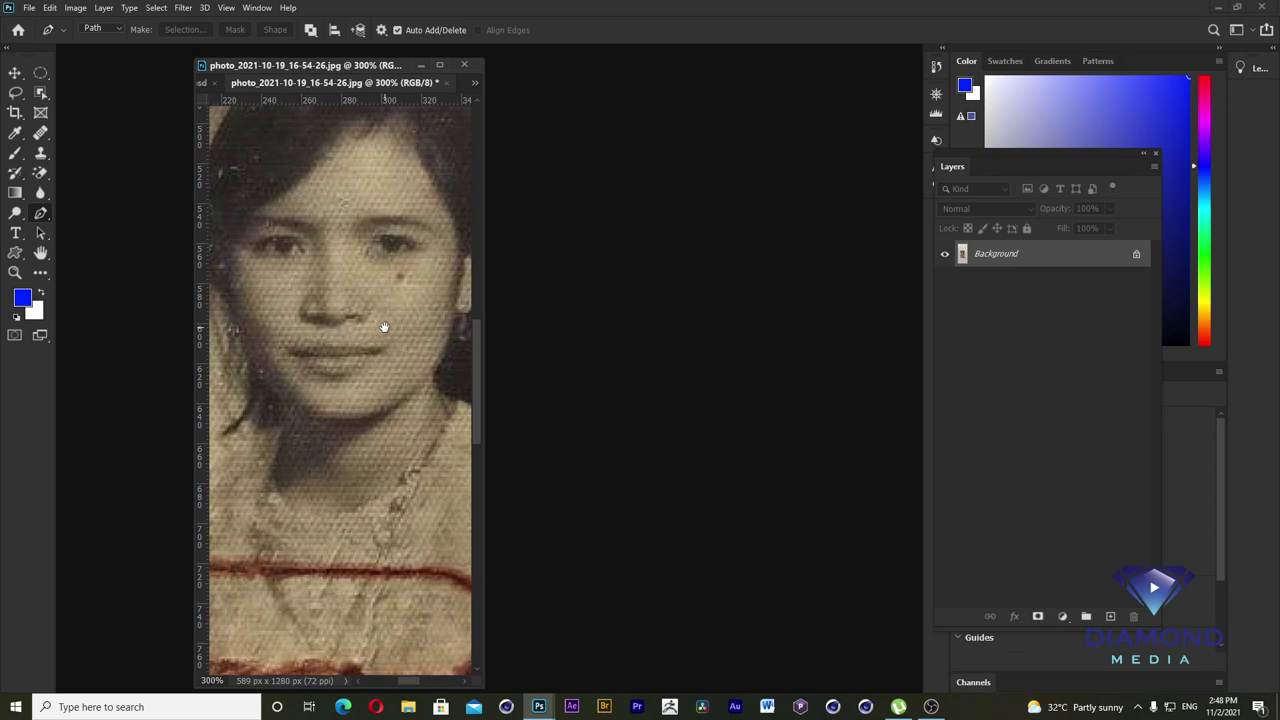
scroll(384, 327, down, 1)
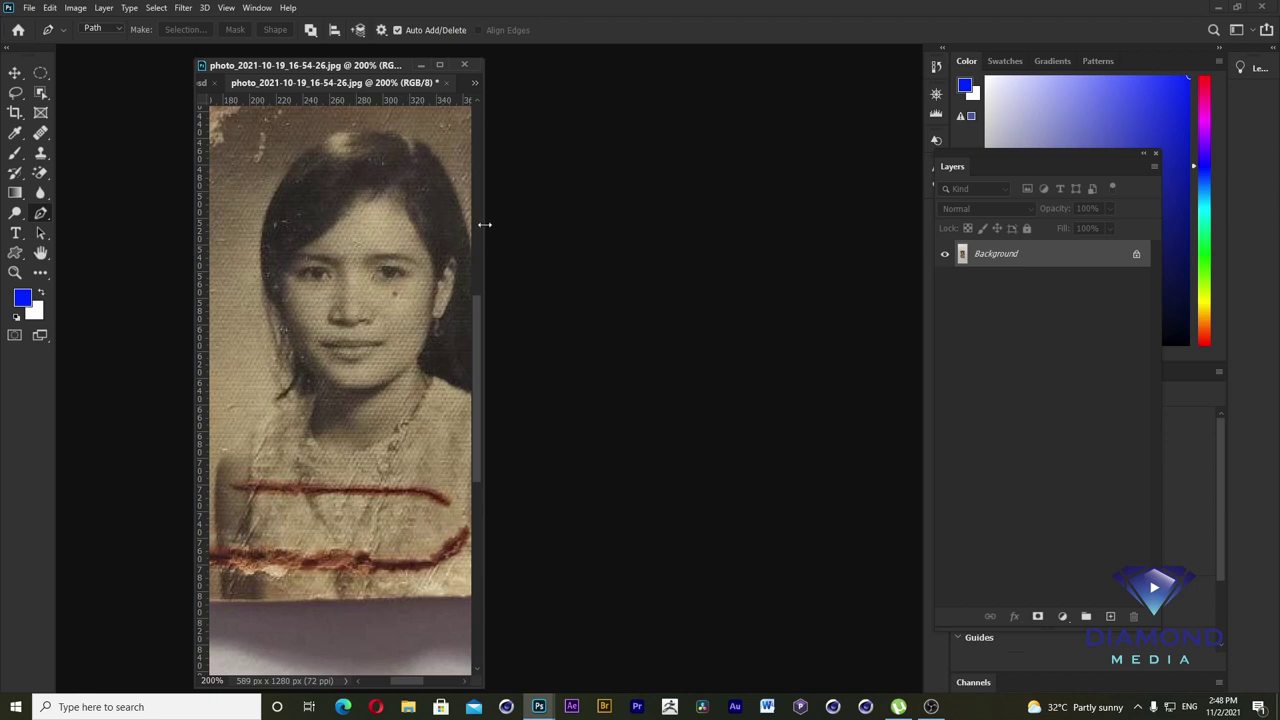
drag(485, 224, 814, 269)
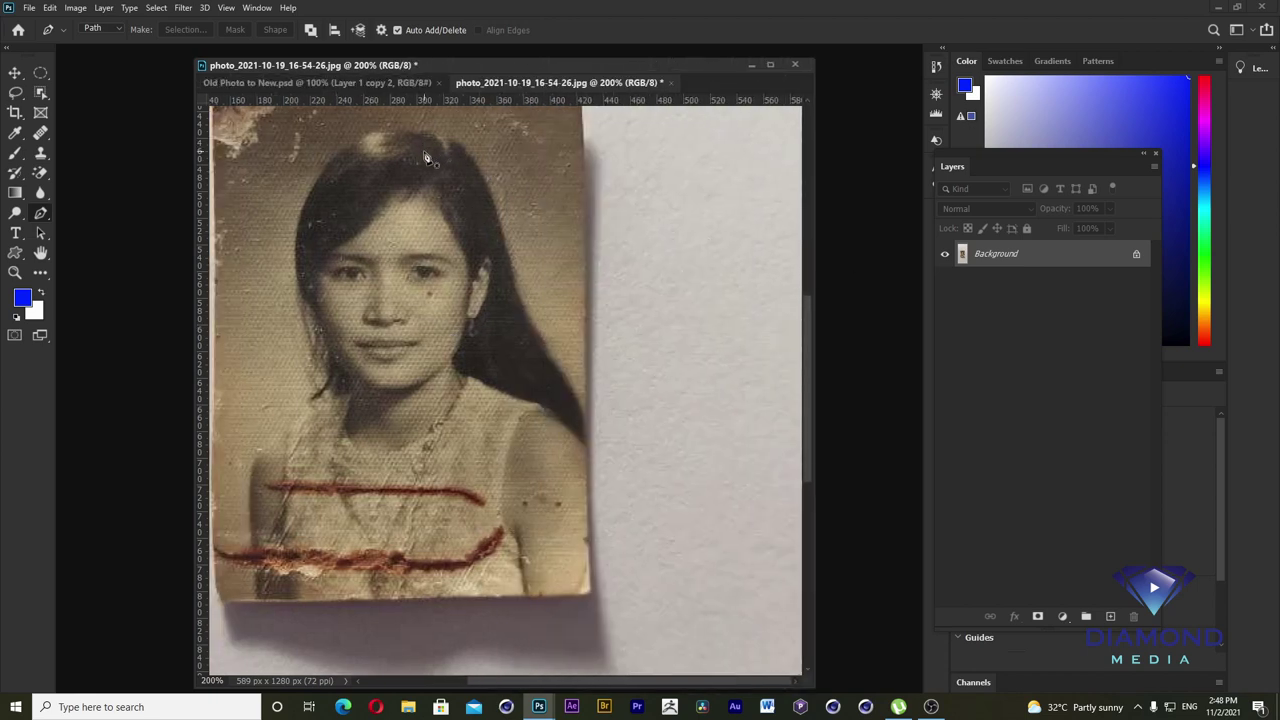
click(357, 80)
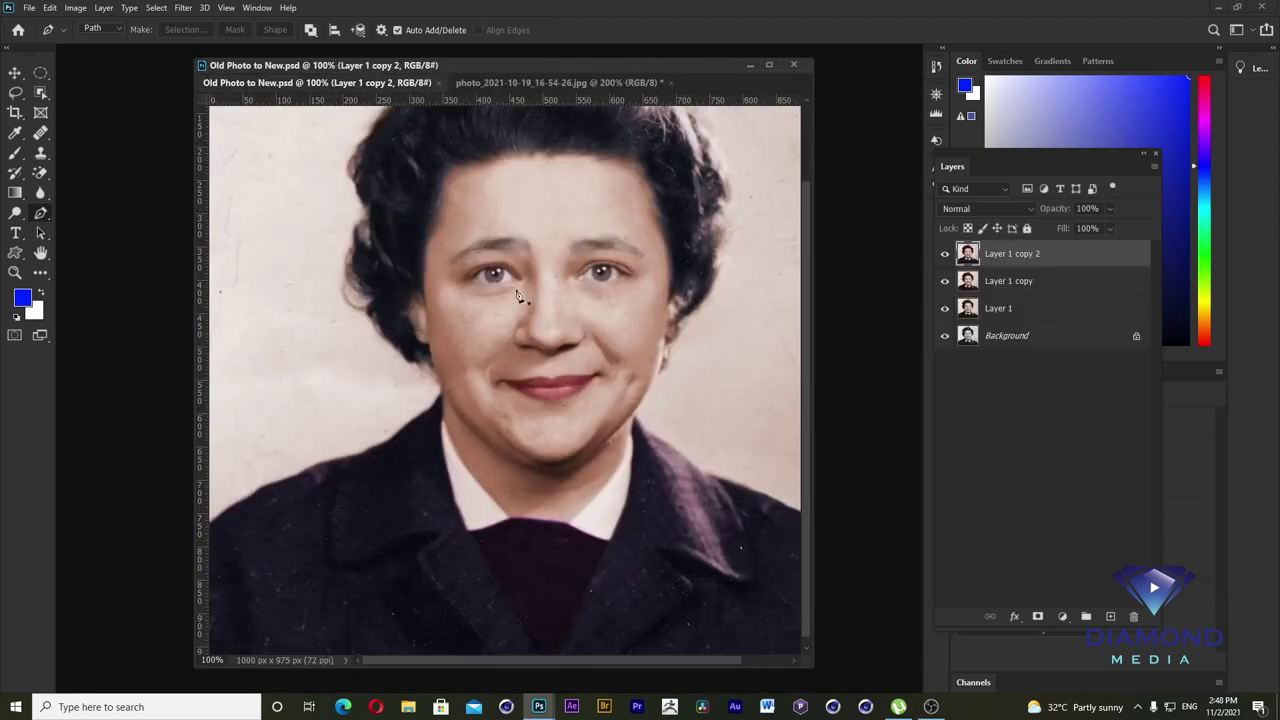
- Clear a stray pen point, then set Camera Raw Temperature +18 and Tint +9
ctrl+alt+click(551, 327)
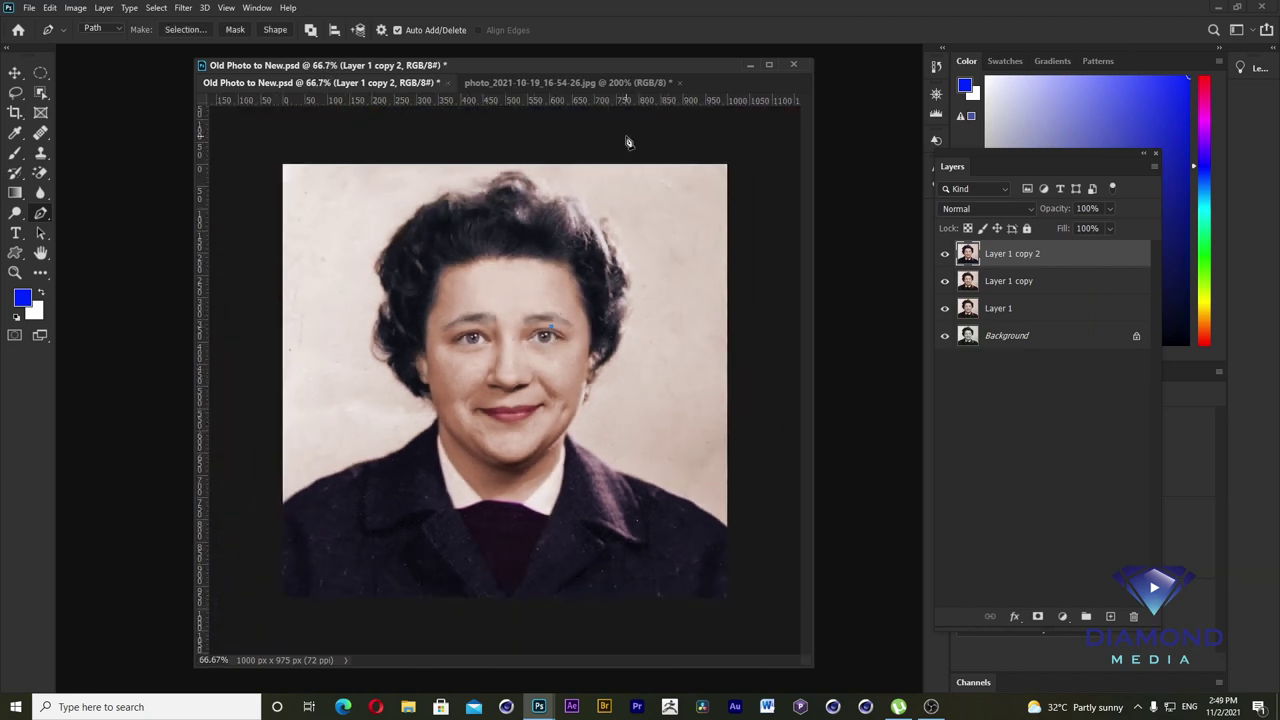
key(ctrl+z)
click(184, 8)
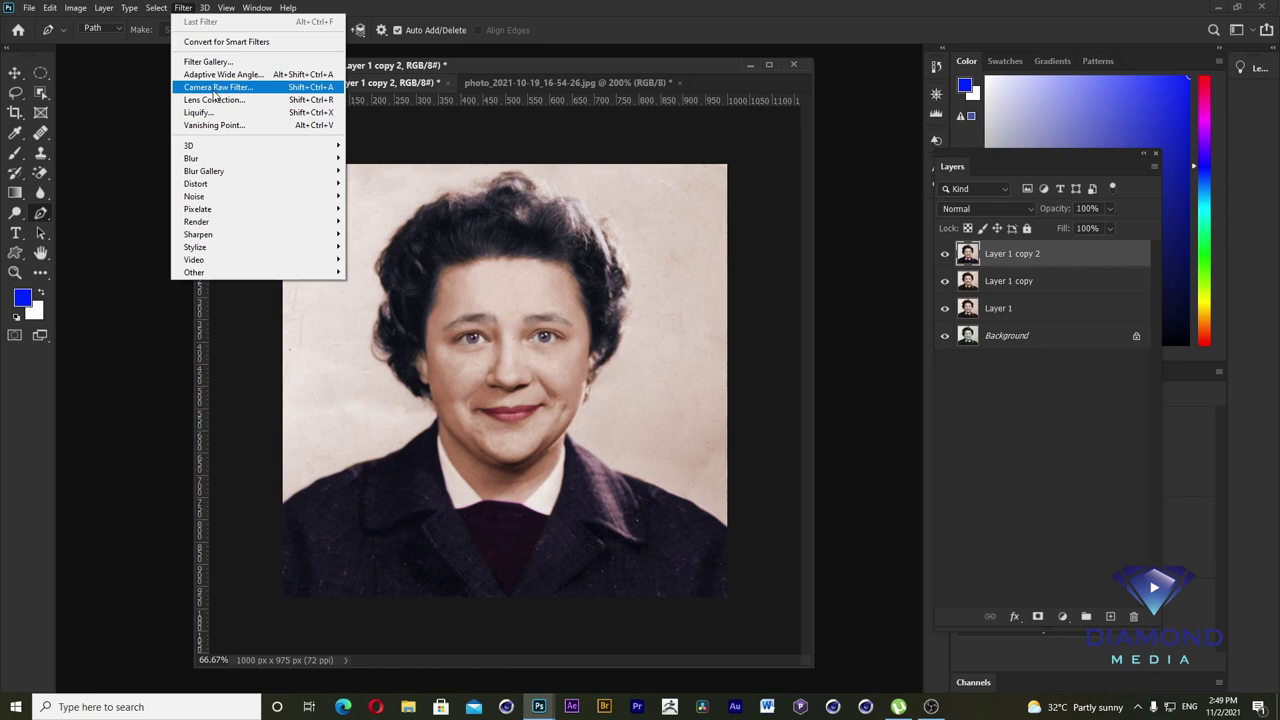
click(214, 89)
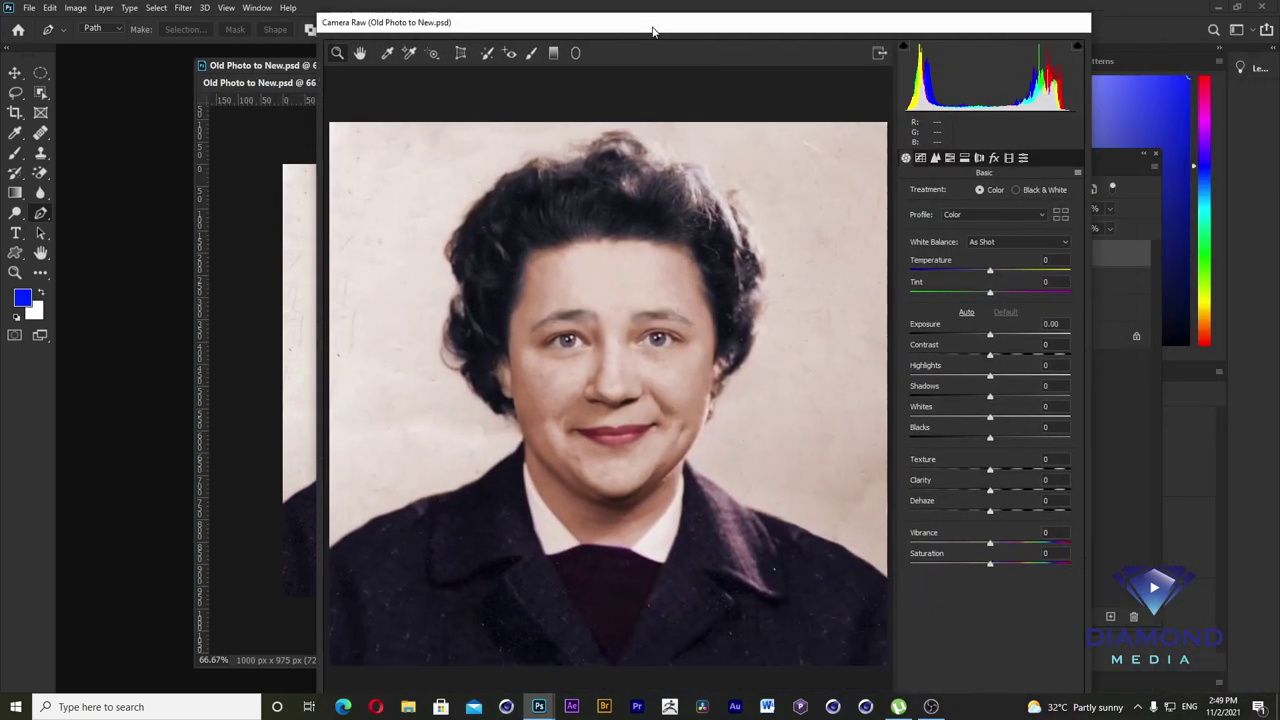
drag(650, 29, 525, 18)
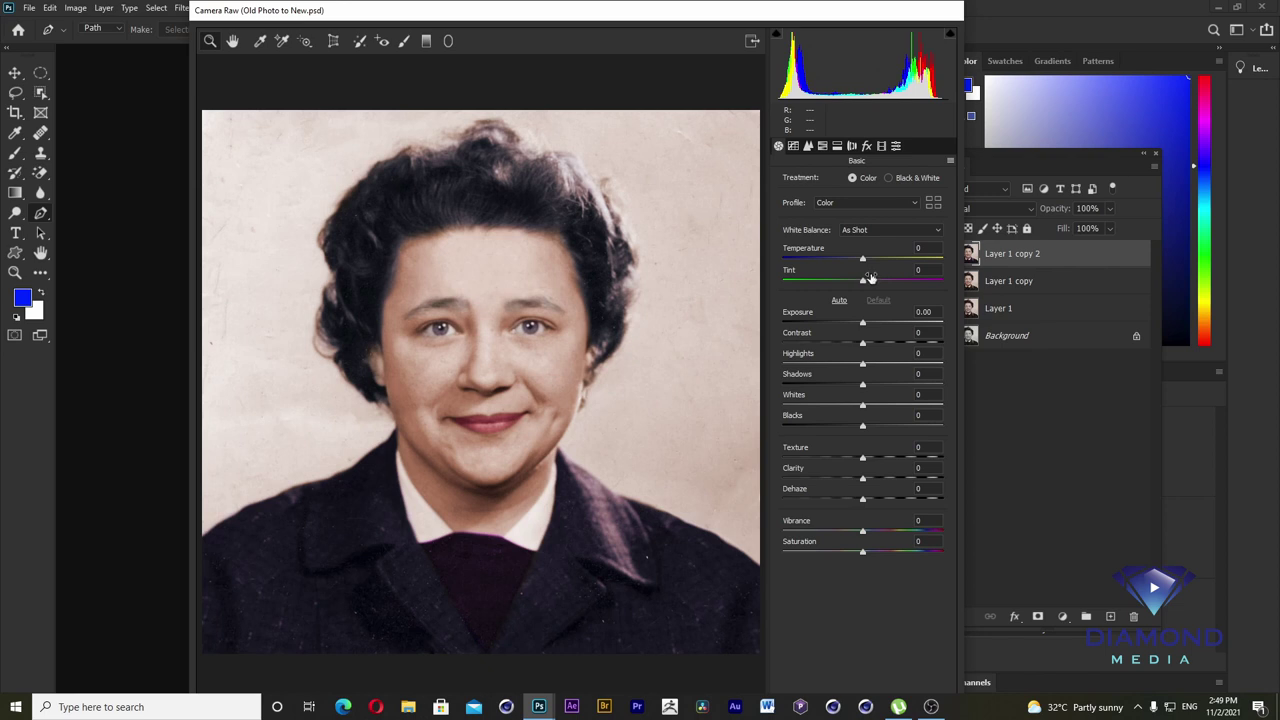
drag(862, 259, 877, 278)
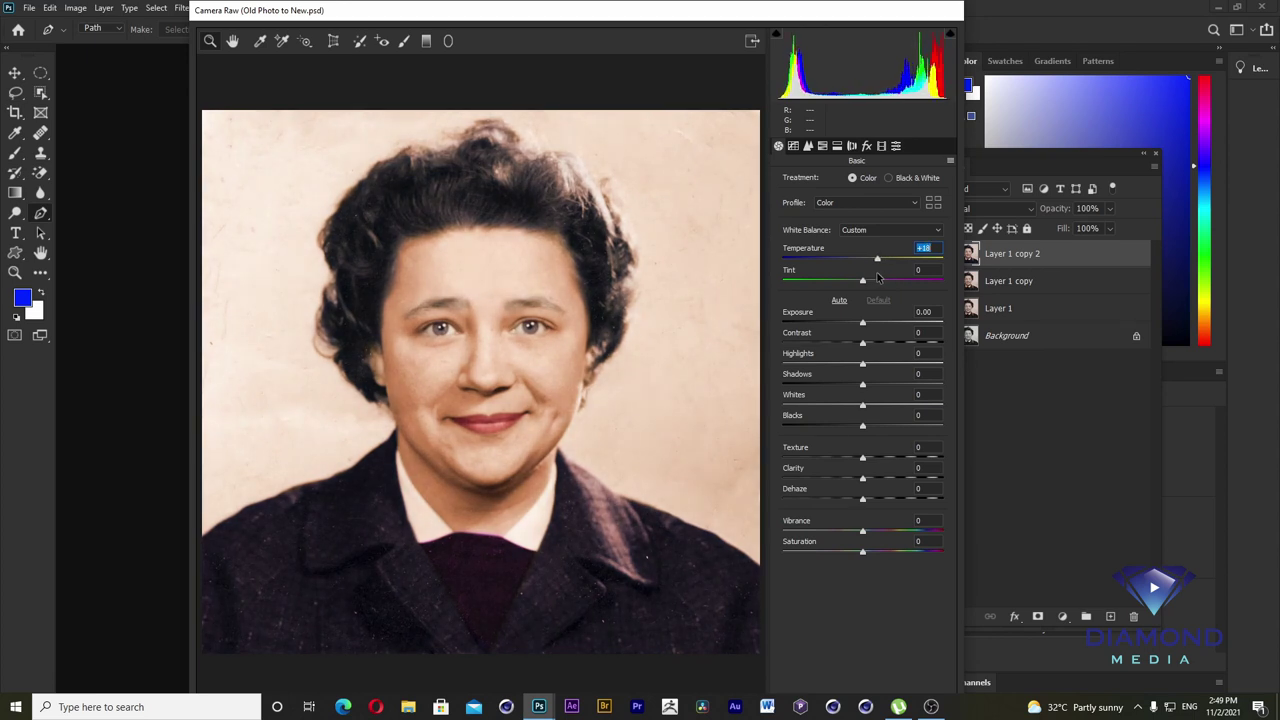
drag(877, 279, 880, 264)
- In the Detail panel, set Sharpening Amount to 51, Luminance to 29 and Luminance Detail to 35
click(808, 146)
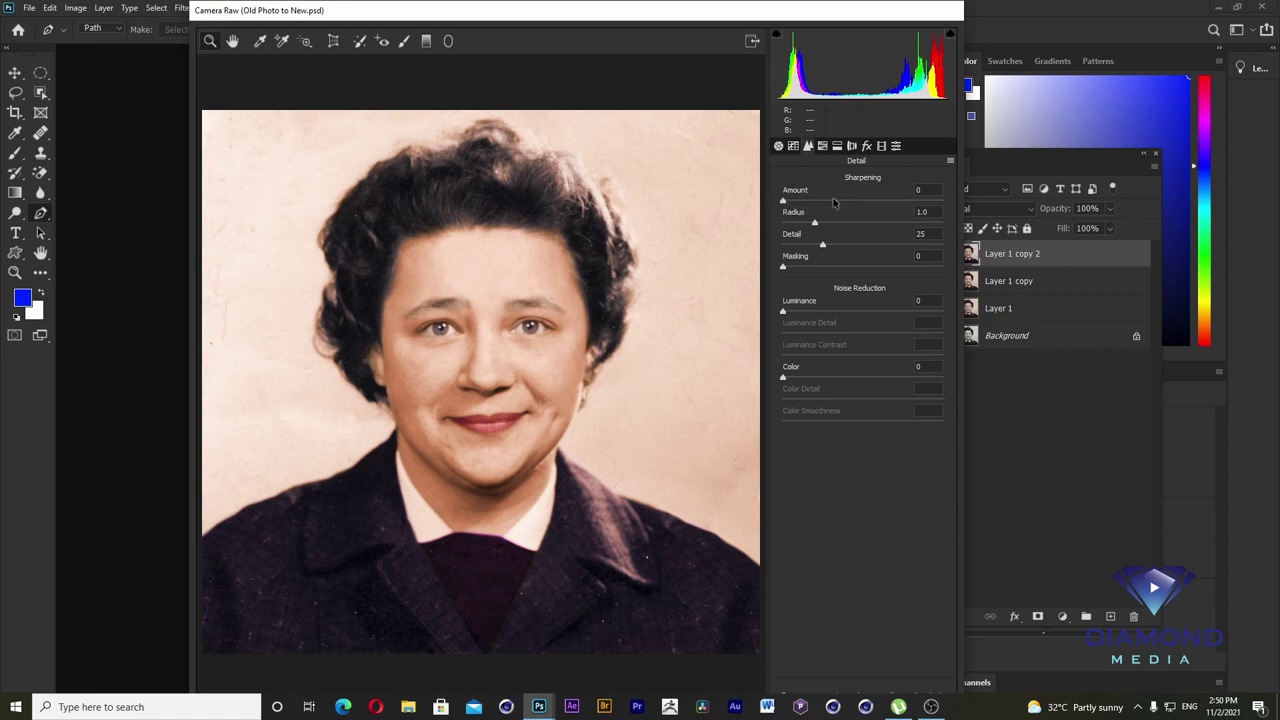
mouse_move(785, 202)
mouse_down()
mouse_move(925, 207)
mouse_move(792, 205)
mouse_move(848, 205)
mouse_move(837, 205)
mouse_up()
mouse_move(785, 311)
mouse_down()
mouse_move(910, 334)
mouse_move(830, 341)
mouse_up()
drag(830, 343, 824, 343)
mouse_move(903, 337)
mouse_down()
mouse_move(840, 333)
mouse_move(877, 315)
mouse_move(831, 325)
mouse_up()
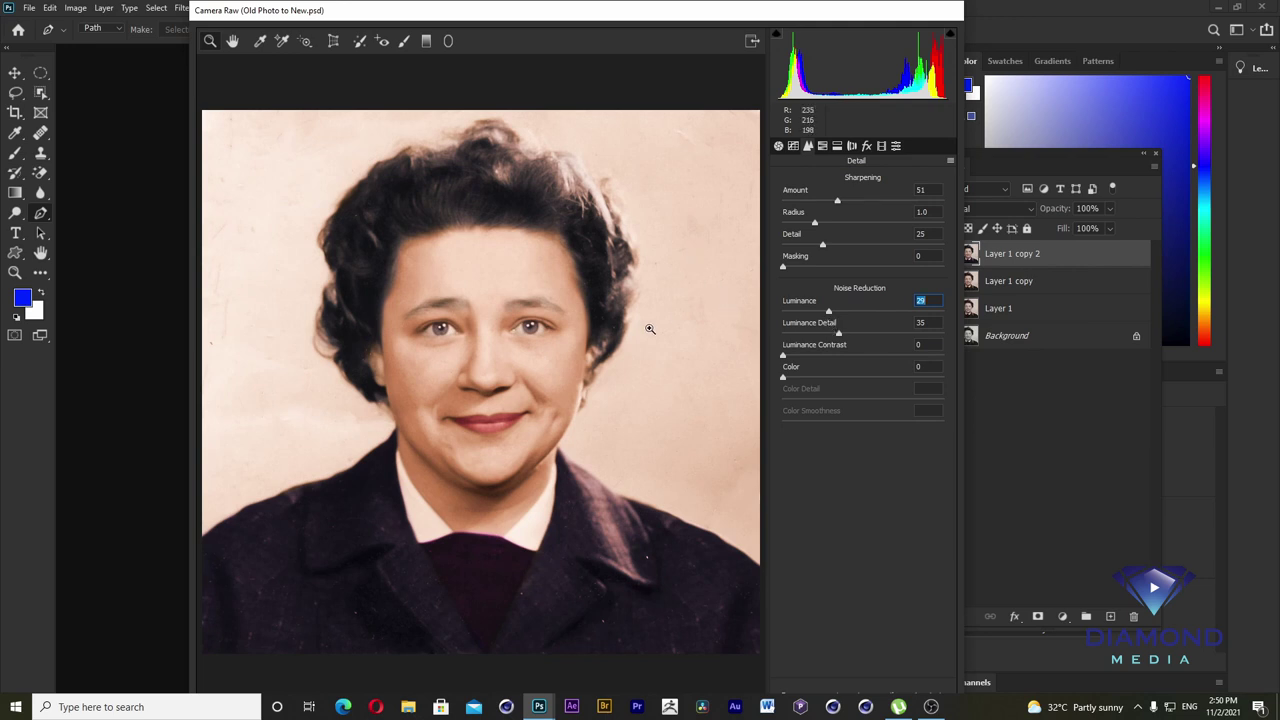
- Move the Camera Raw window left and resize it to fit the screen
scroll(649, 329, down, 3)
scroll(529, 354, up, 1)
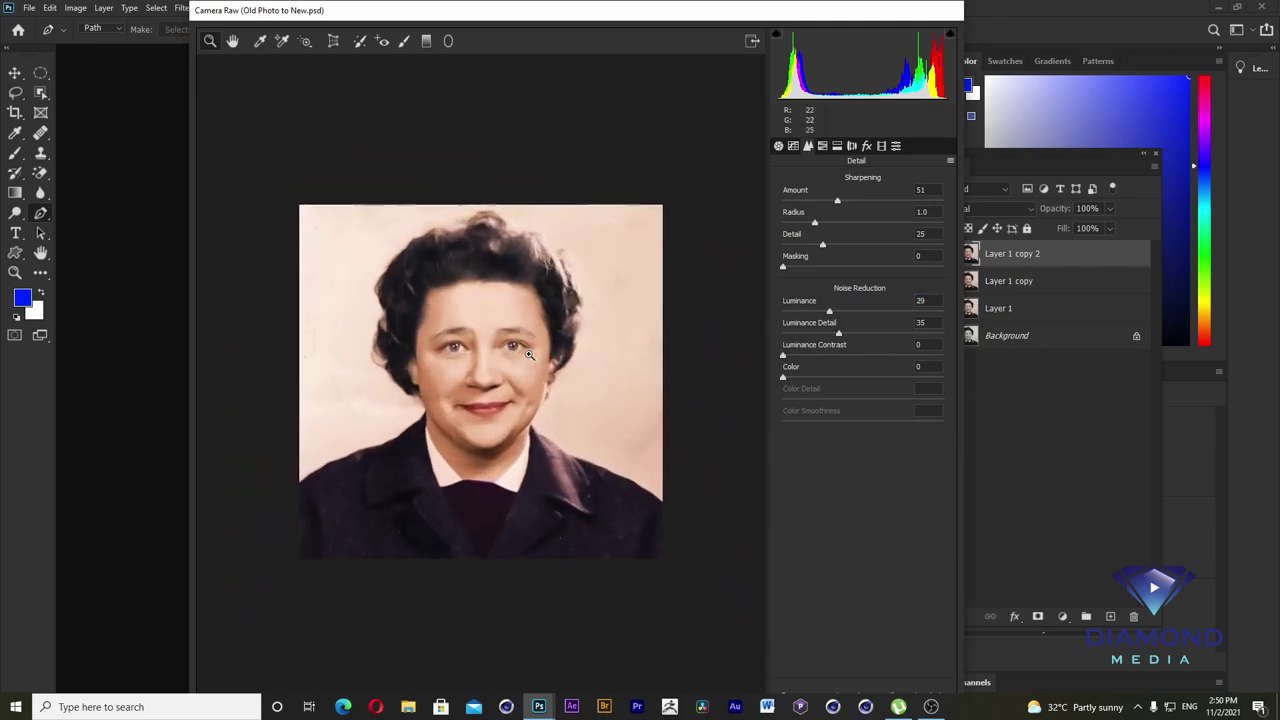
scroll(529, 354, up, 2)
scroll(528, 354, down, 1)
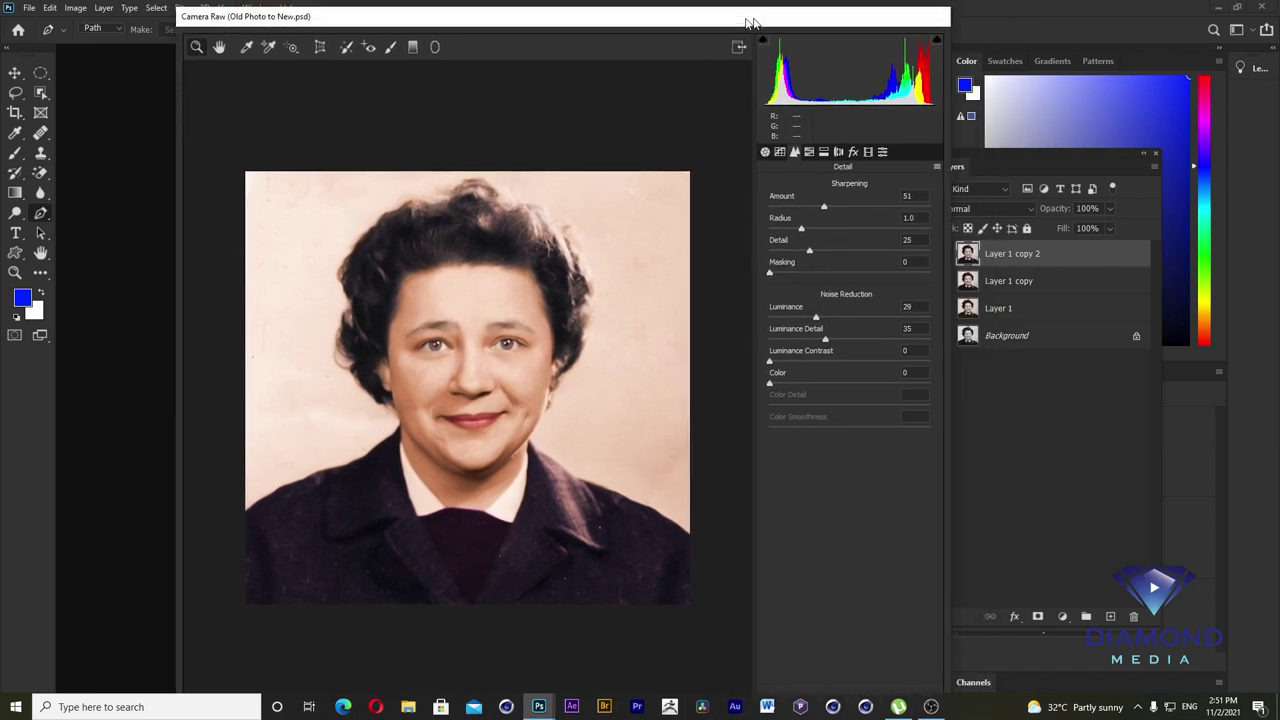
drag(768, 16, 676, 22)
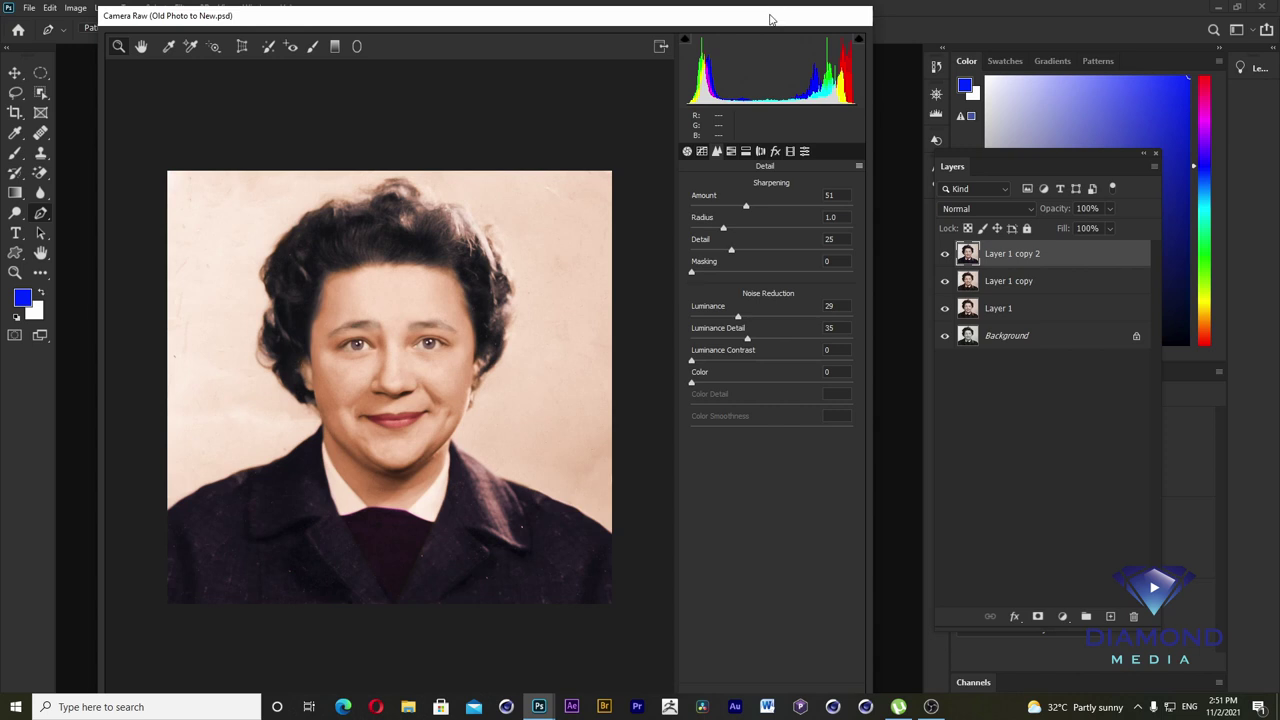
mouse_move(769, 10)
mouse_down()
mouse_move(745, 62)
mouse_move(752, 32)
mouse_up()
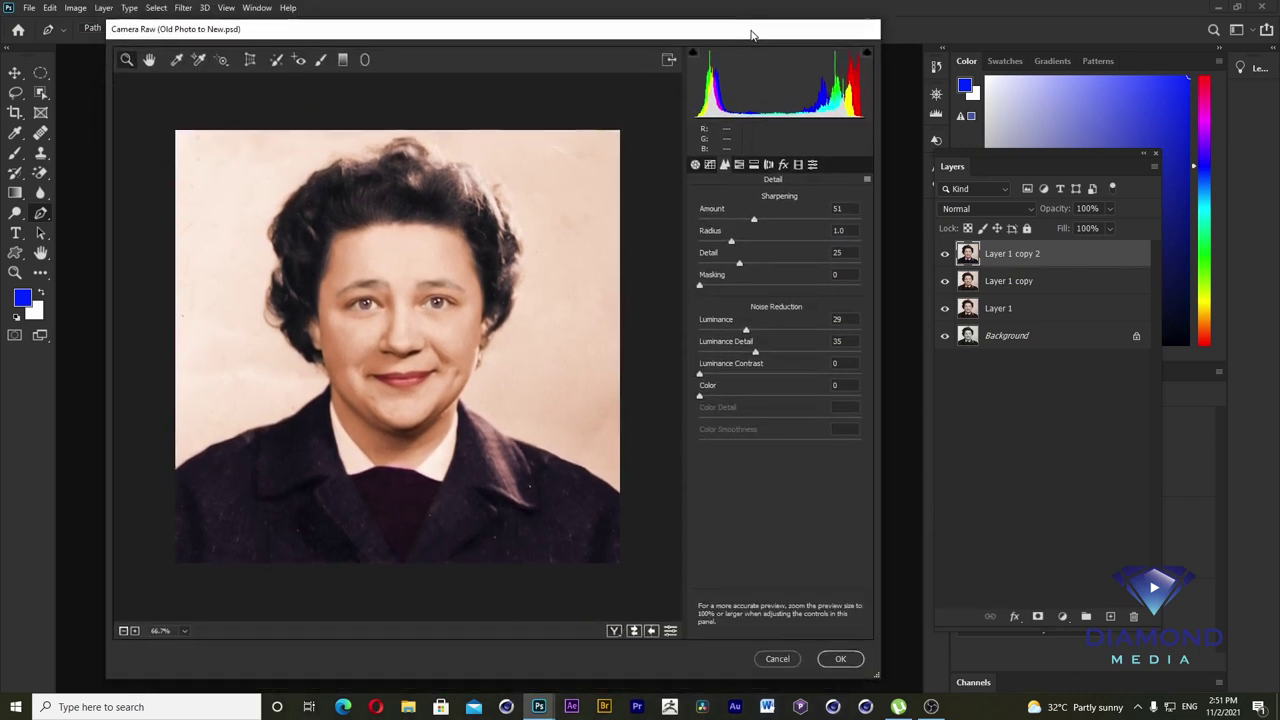
- Apply the Camera Raw edits, then toggle Layer 1 copy 2 to compare against the sepia original
click(841, 658)
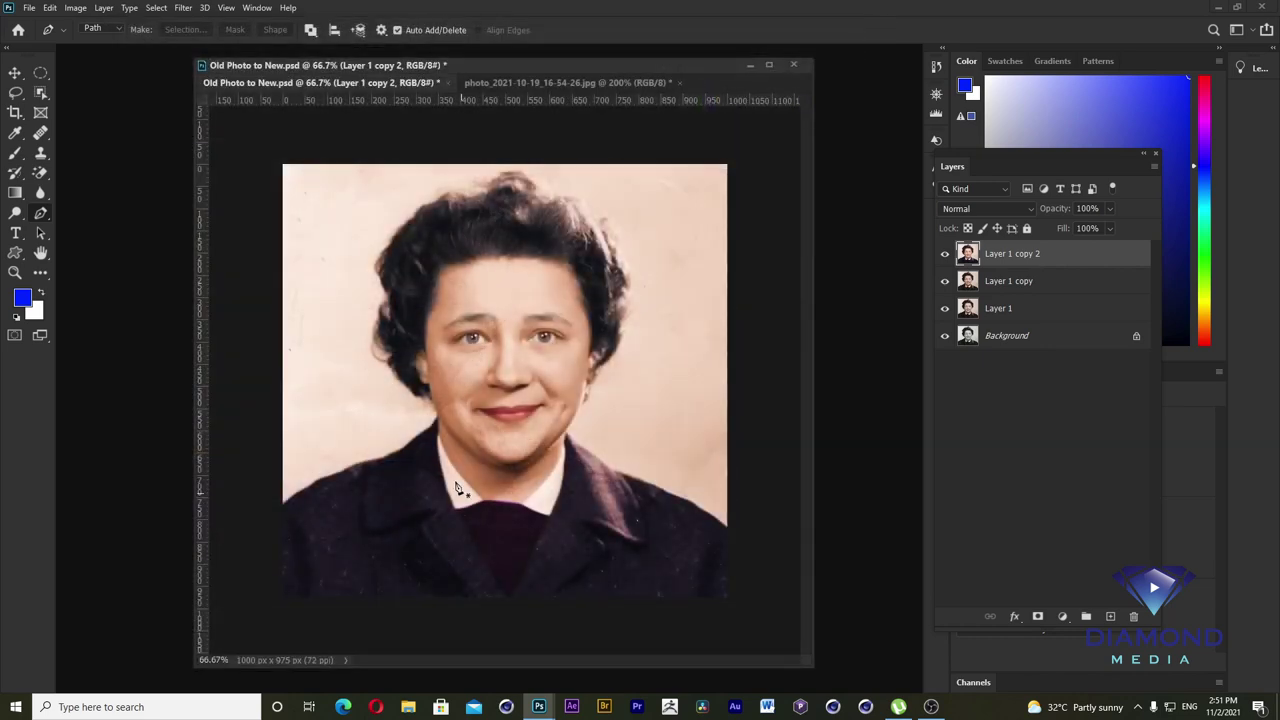
click(945, 256)
click(945, 257)
mouse_move(568, 66)
mouse_down()
mouse_move(700, 57)
mouse_move(651, 68)
mouse_up()
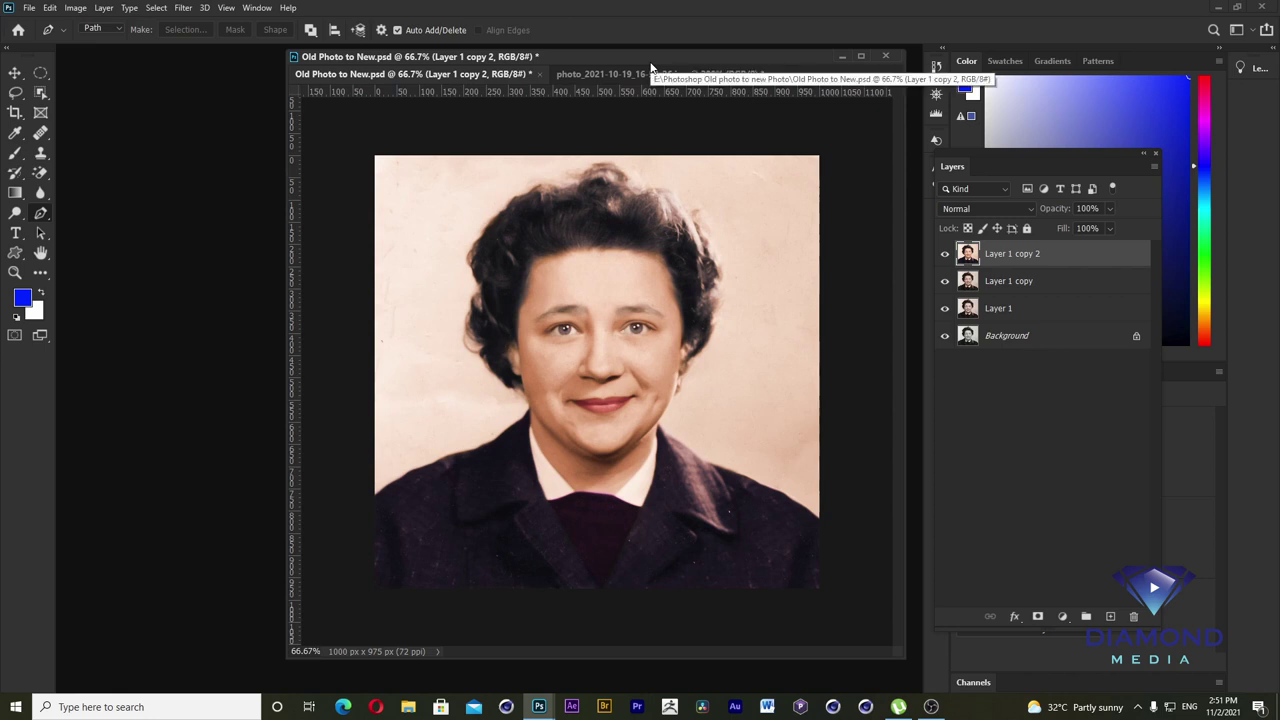